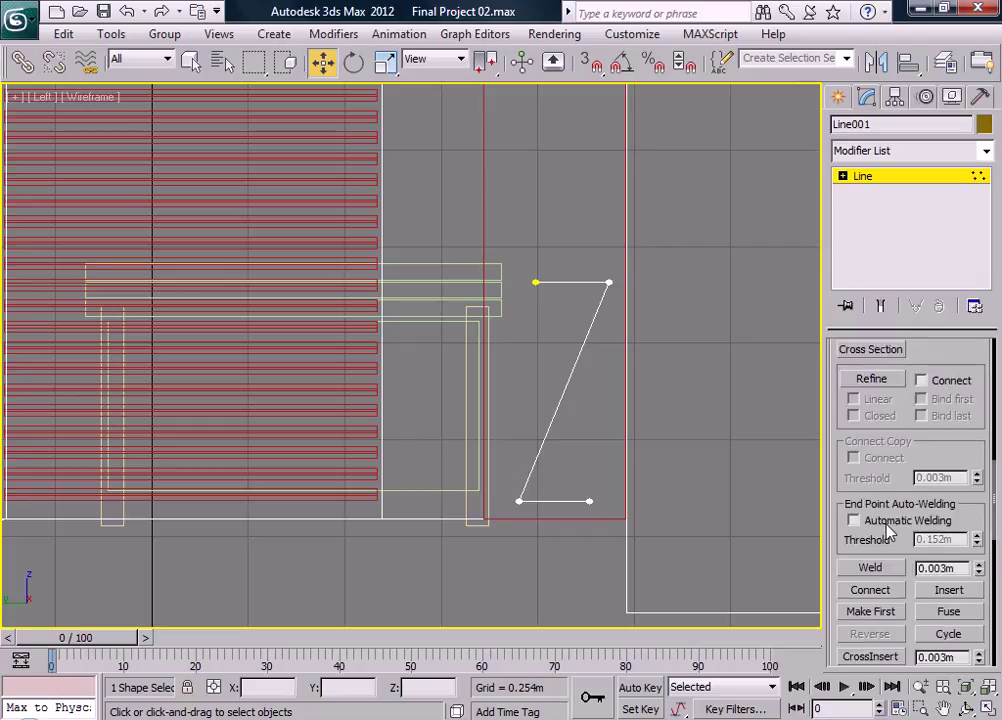
# - Fillet both corners of the Z-shaped line in the Left view, rounding the lower one by about 0.059 m
pyautogui.click(870, 591)
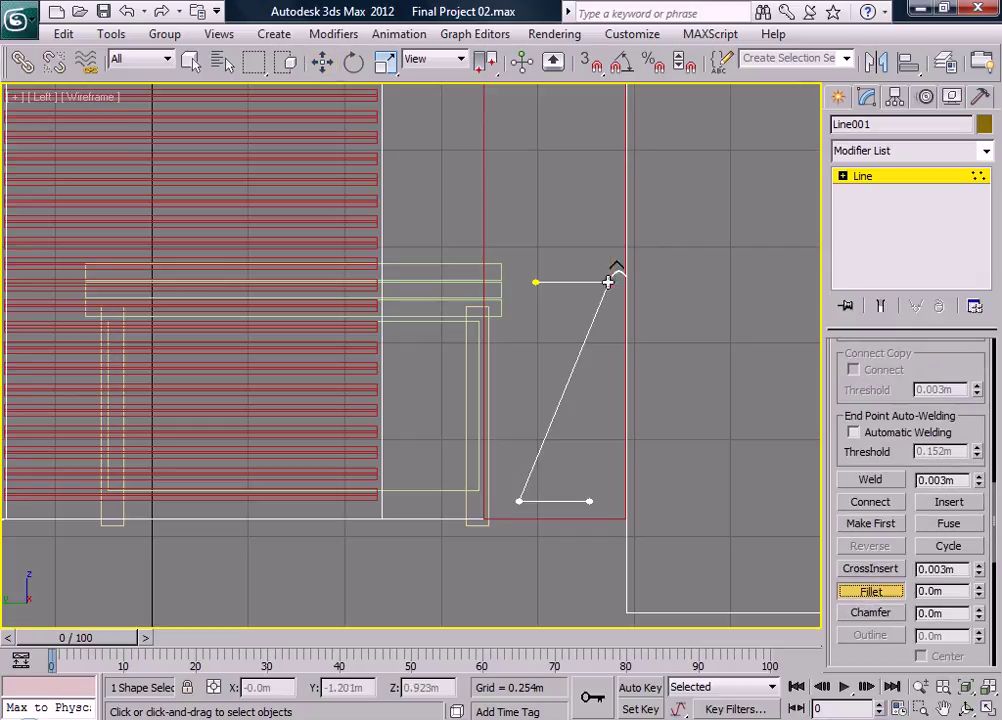
pyautogui.moveTo(610, 280)
pyautogui.mouseDown()
pyautogui.moveTo(604, 230)
pyautogui.moveTo(598, 262)
pyautogui.mouseUp()
pyautogui.moveTo(514, 504); pyautogui.dragTo(515, 478)
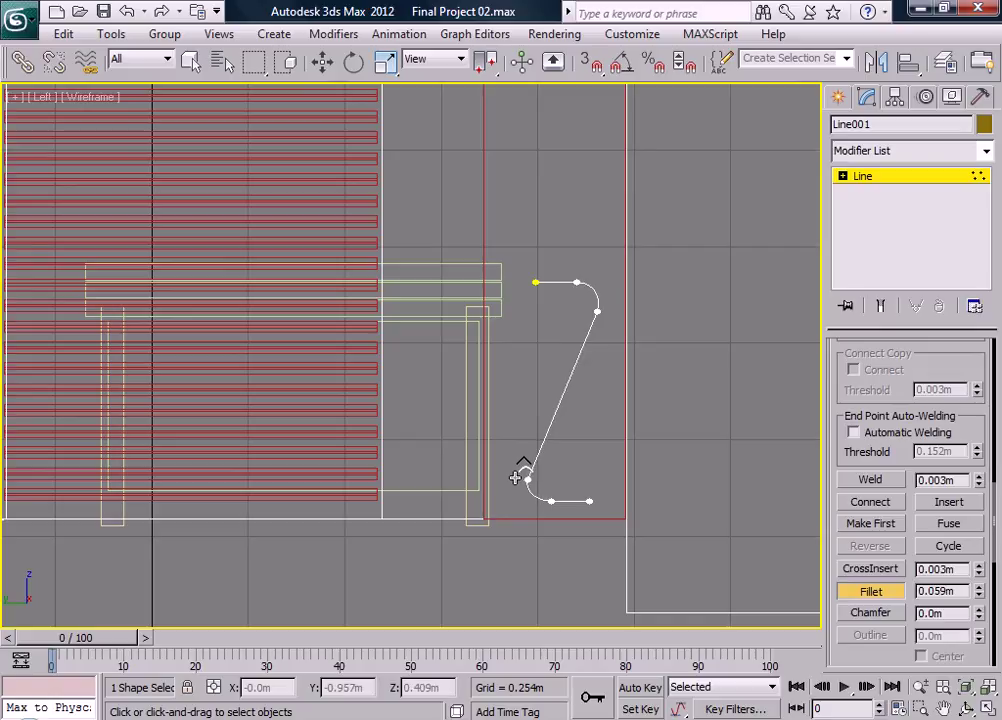
pyautogui.click(866, 179)
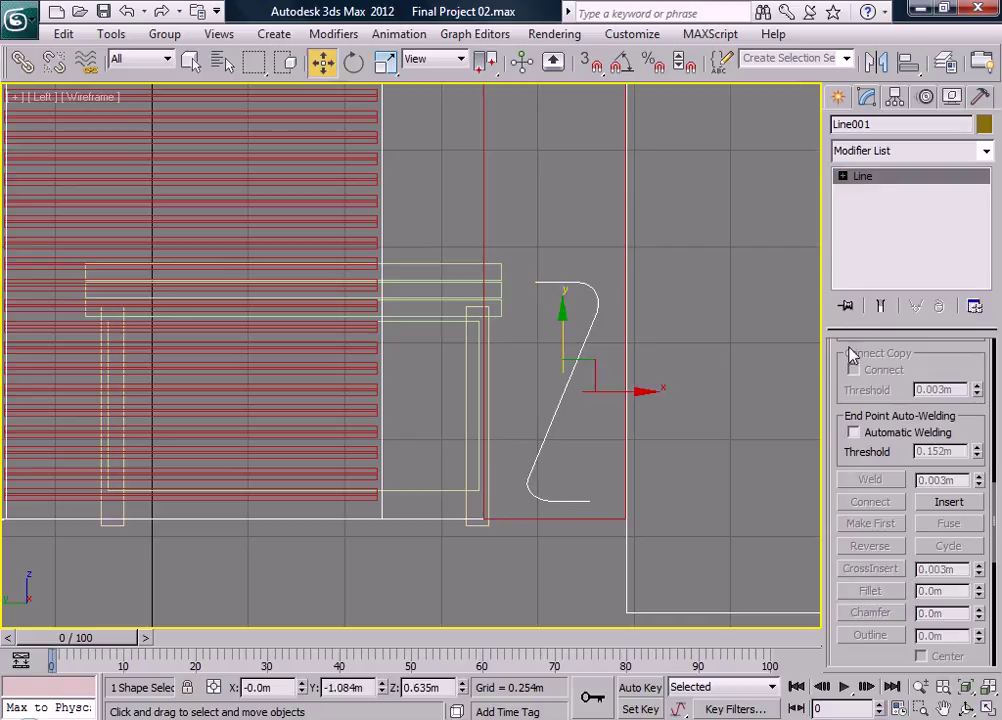
# - Make the line renderable in the renderer and viewport as a radial tube with a thickness of about 0.017 m
pyautogui.scroll(10, 861, 414)
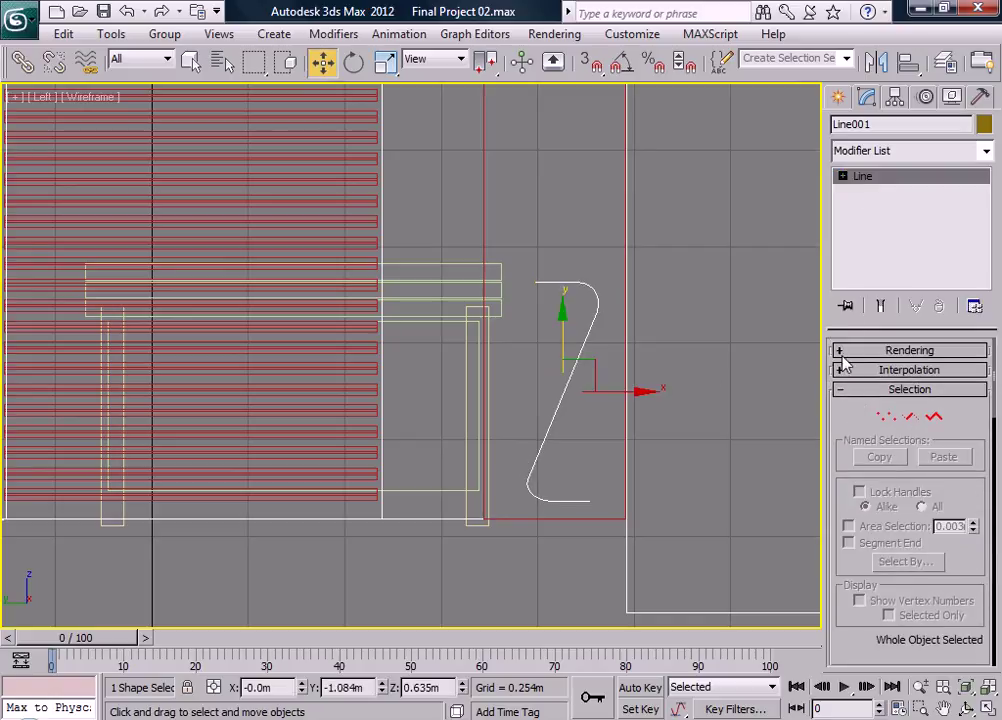
pyautogui.click(840, 350)
pyautogui.click(843, 380)
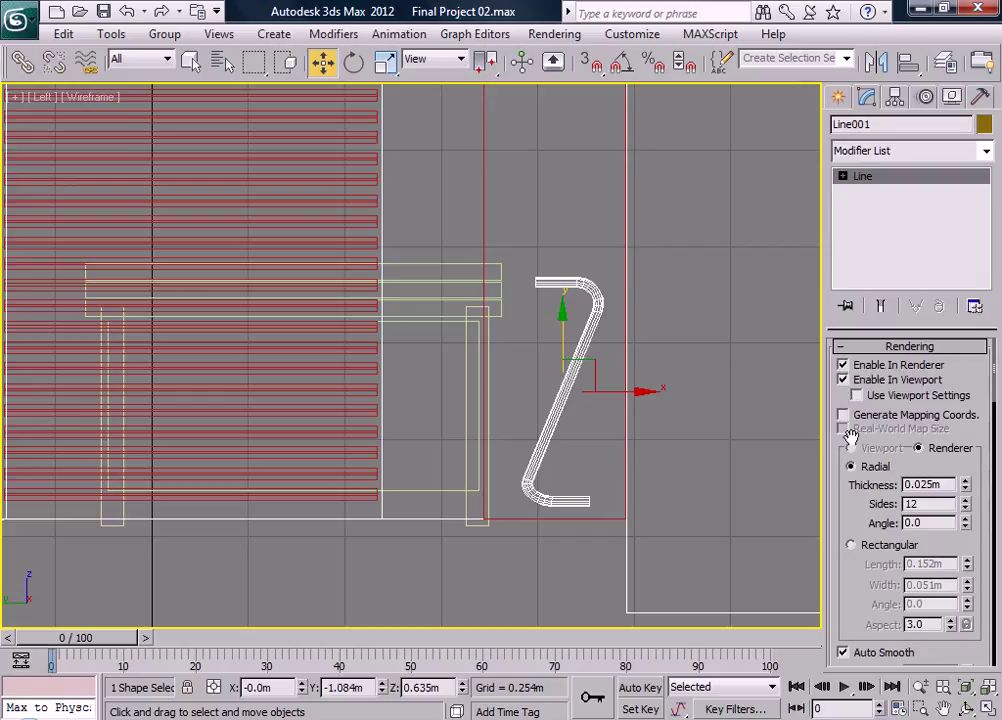
pyautogui.moveTo(966, 487); pyautogui.dragTo(967, 519)
# - Clone the tubular stool leg in the Top view, offsetting the copy about 0.162 m along X
pyautogui.click(986, 707)
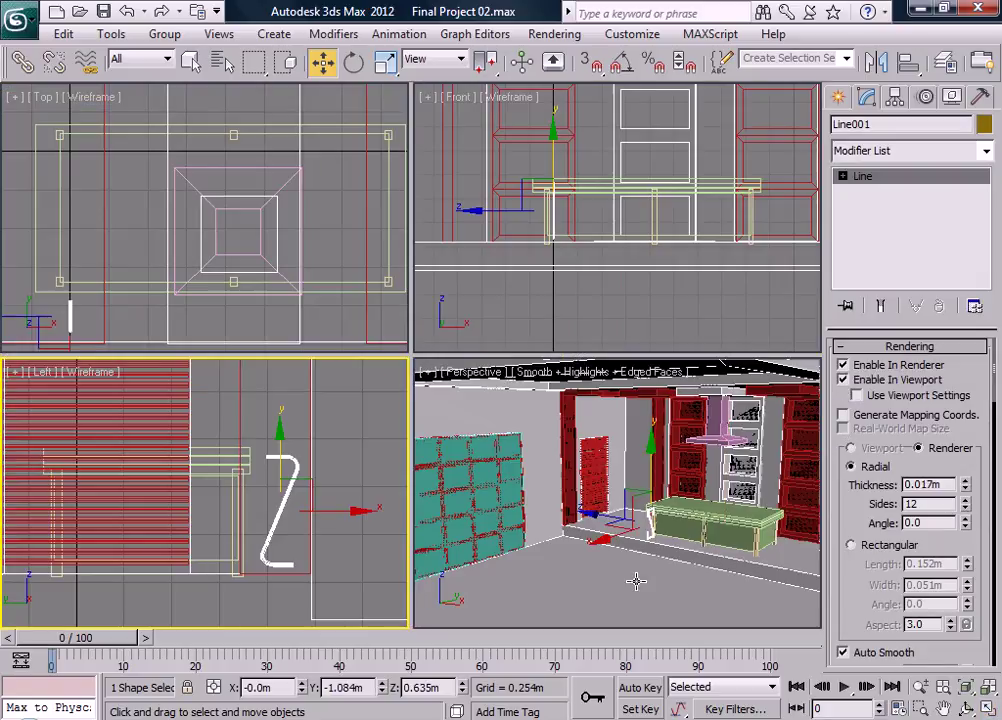
pyautogui.scroll(3, 230, 250)
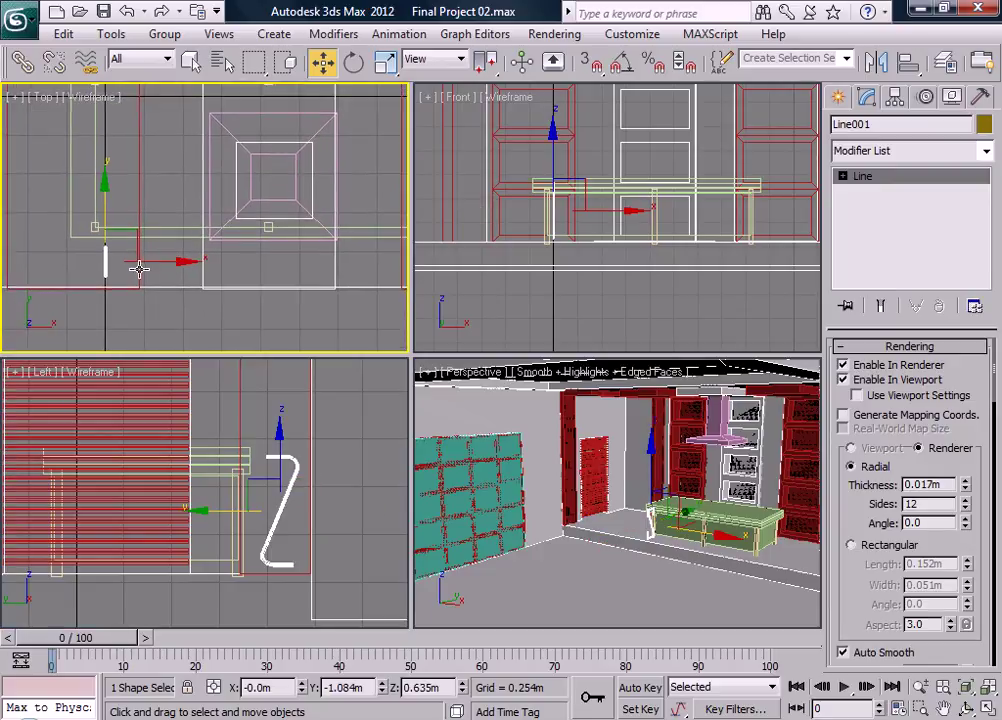
pyautogui.keyDown('shift'); pyautogui.moveTo(152, 264); pyautogui.dragTo(174, 264); pyautogui.keyUp('shift')
pyautogui.press('Return')
pyautogui.click(519, 458)
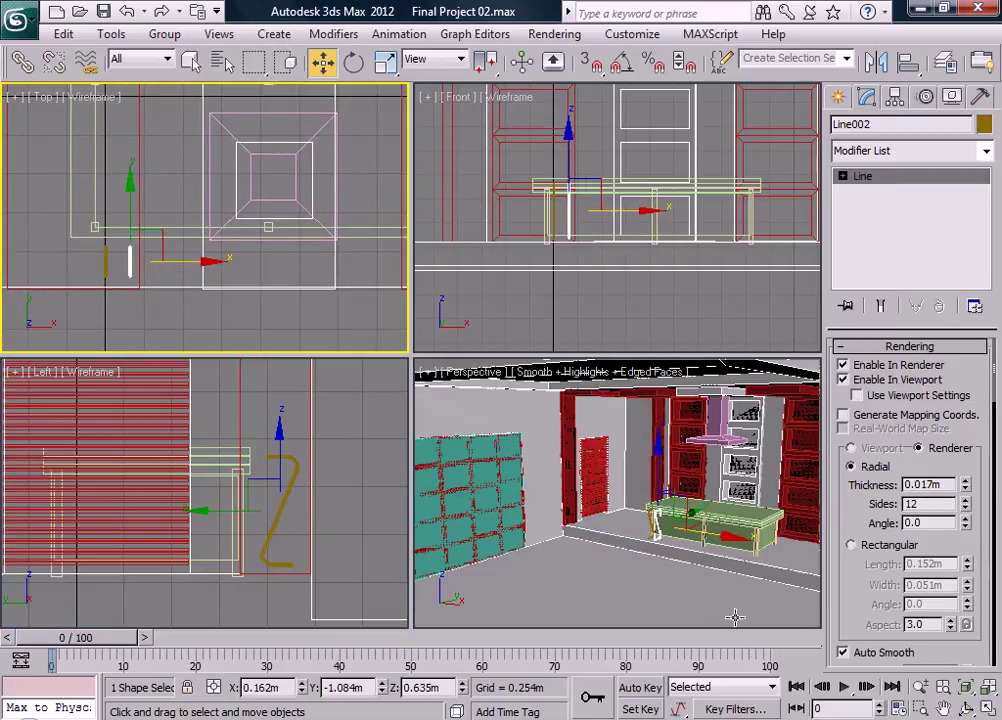
pyautogui.scroll(6, 645, 537)
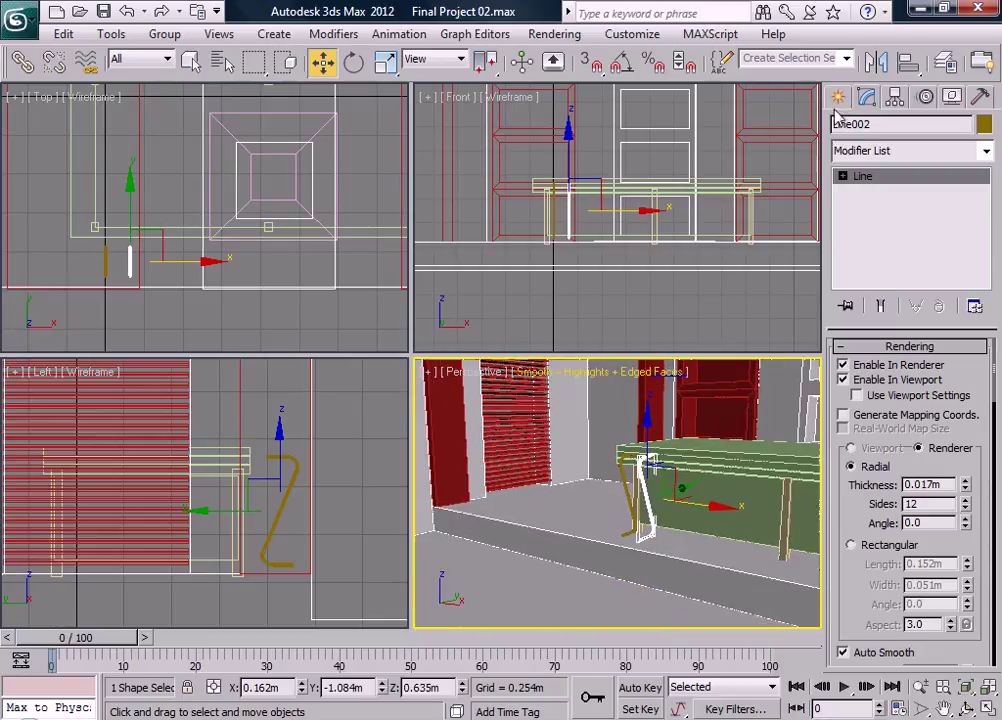
# - Create a torus centred between the two legs, radii about 0.081 m and 0.008 m, and scale it uniformly to about 155%
pyautogui.hotkey('alt', 'Tab')
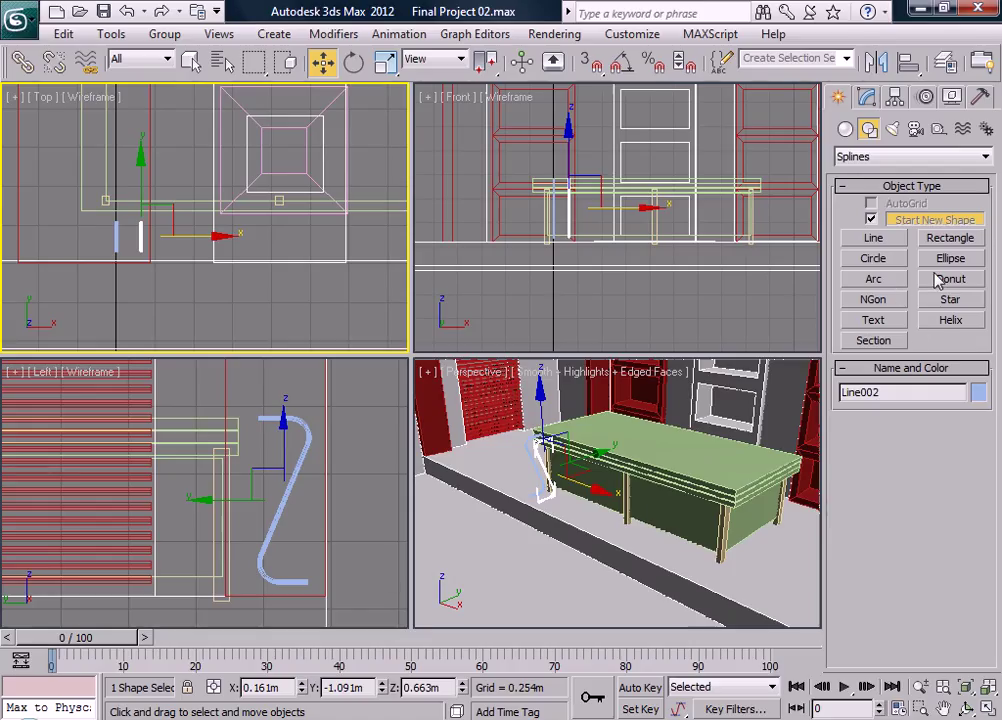
pyautogui.click(846, 131)
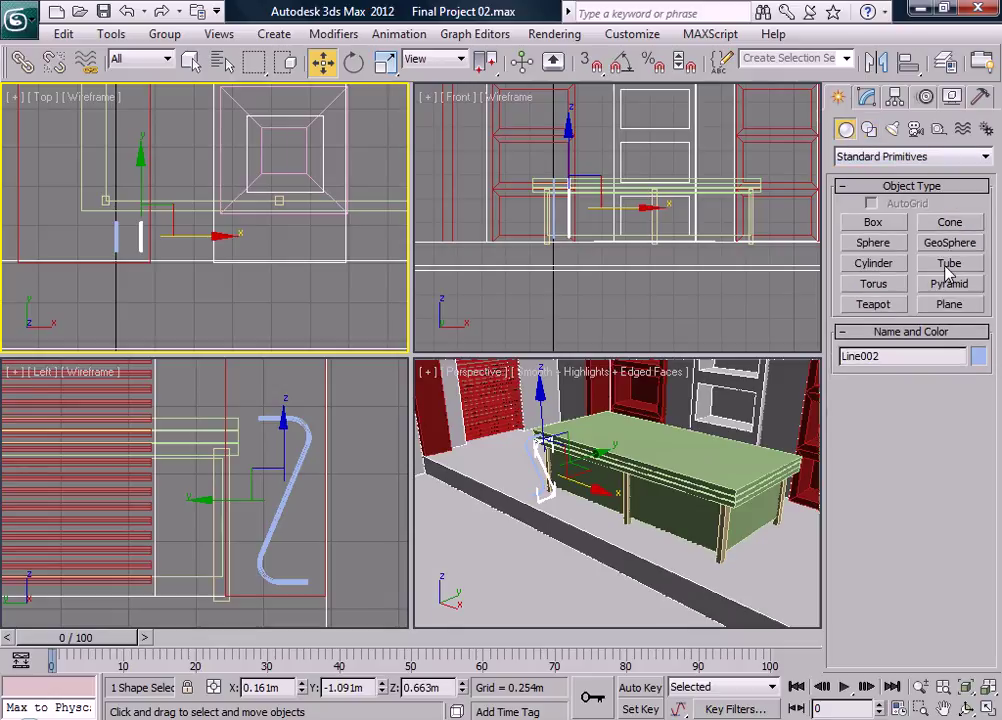
pyautogui.click(875, 285)
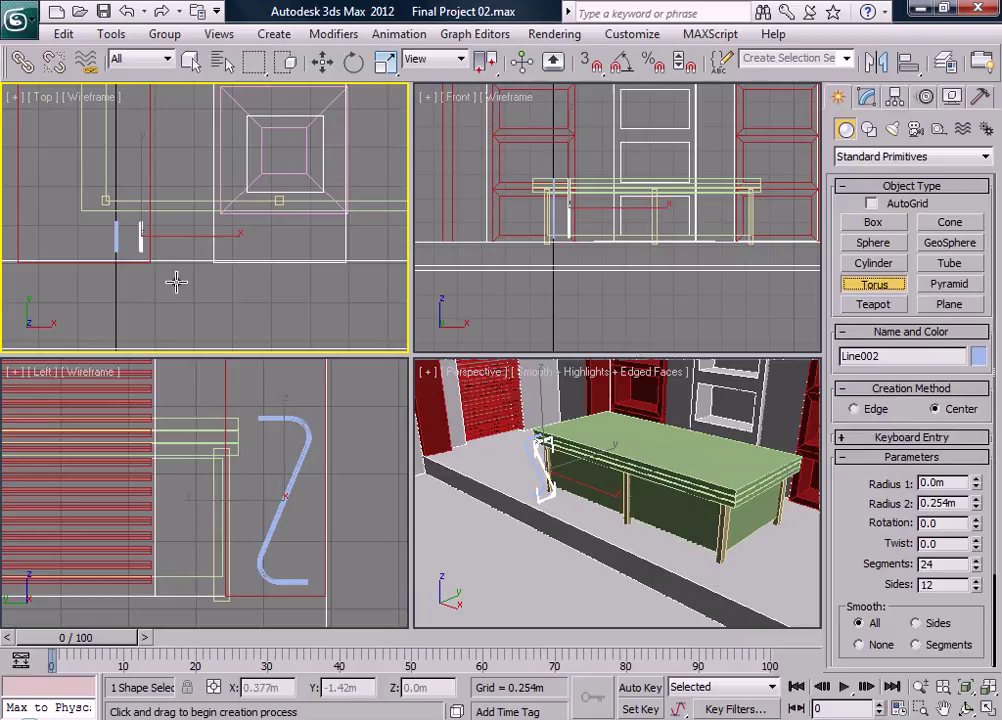
pyautogui.scroll(5, 195, 237)
pyautogui.moveTo(243, 231); pyautogui.dragTo(222, 220, button='middle')
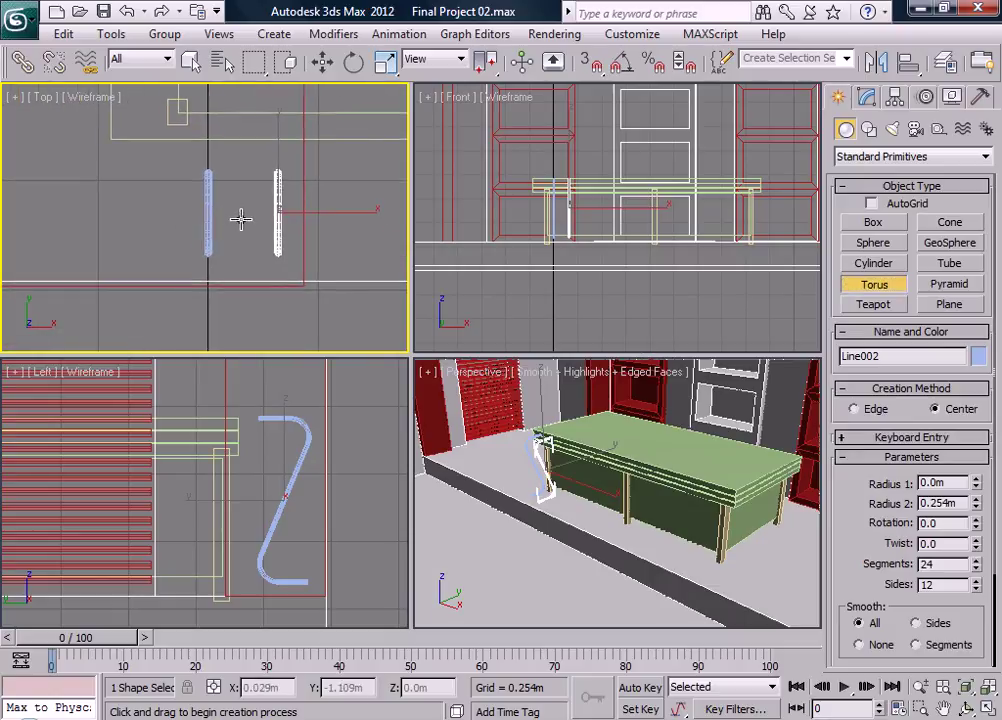
pyautogui.moveTo(243, 208); pyautogui.dragTo(256, 234)
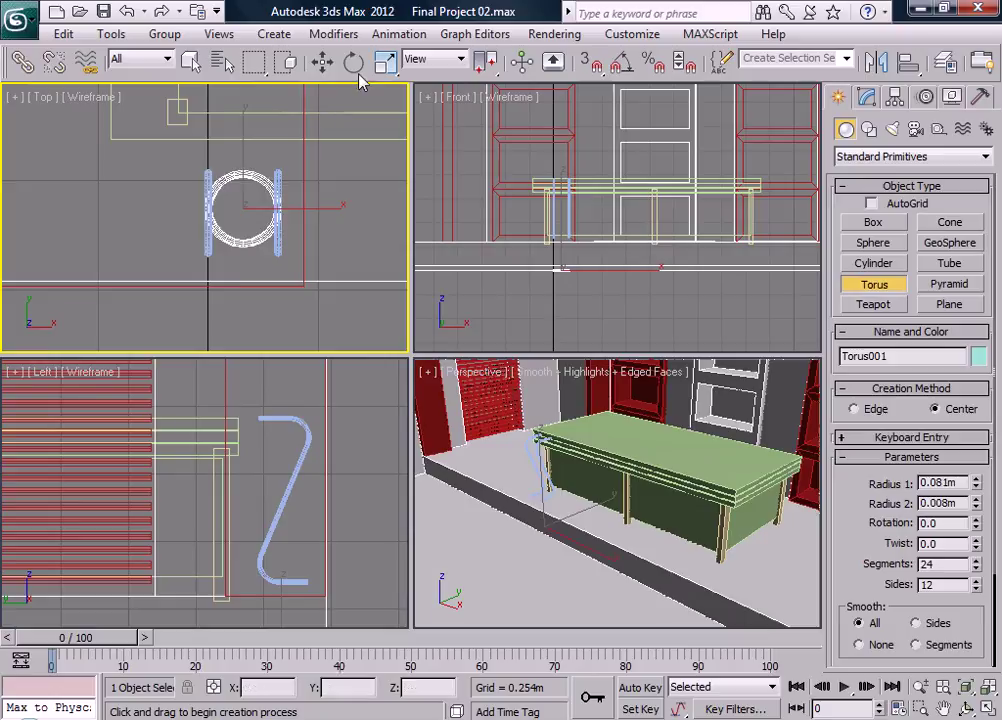
pyautogui.click(385, 62)
pyautogui.moveTo(265, 175); pyautogui.dragTo(277, 108)
# - Raise the torus to the feet of the stool legs and copy it up to their top ends at about Z 0.975 m
pyautogui.scroll(3, 565, 270)
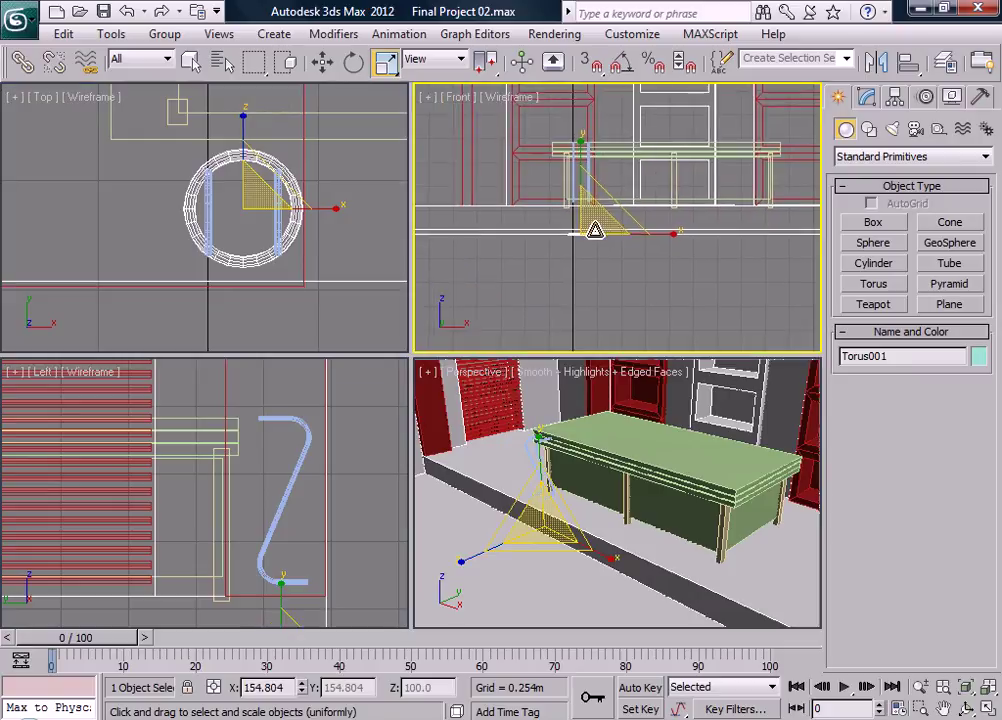
pyautogui.click(322, 62)
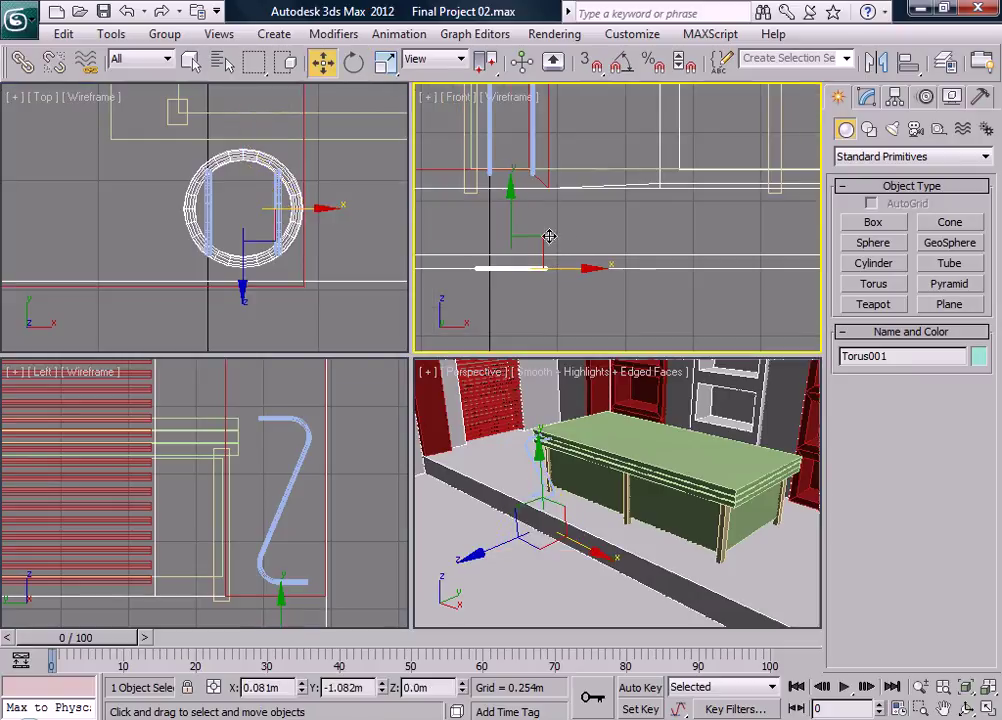
pyautogui.moveTo(510, 219); pyautogui.dragTo(510, 102)
pyautogui.moveTo(536, 222); pyautogui.dragTo(617, 381, button='middle')
pyautogui.keyDown('shift'); pyautogui.moveTo(593, 270); pyautogui.dragTo(575, 142); pyautogui.keyUp('shift')
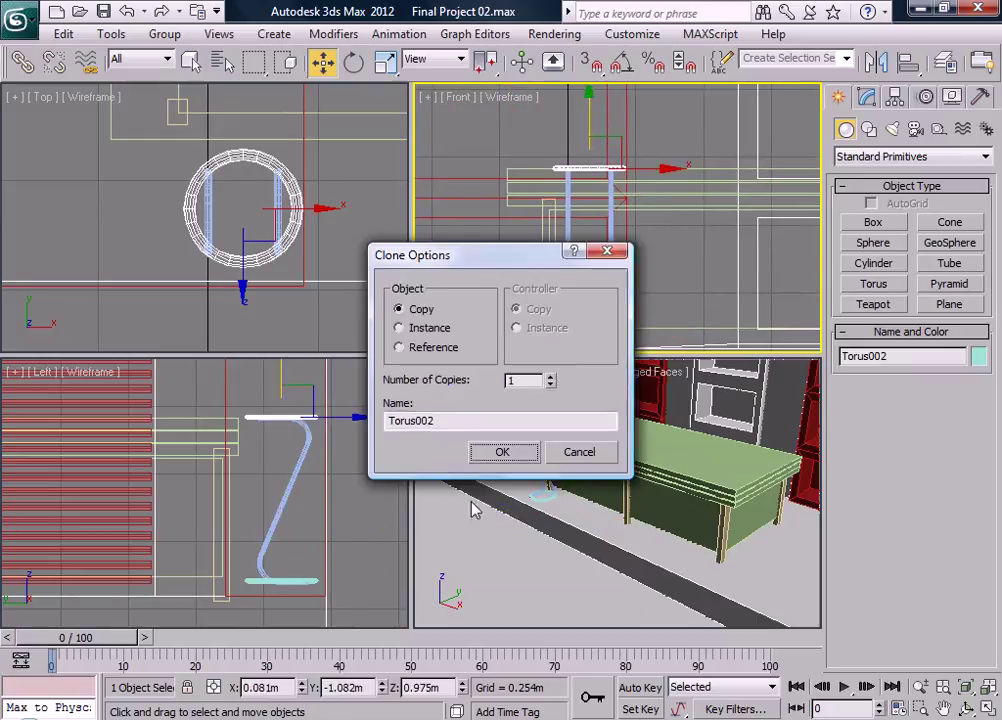
pyautogui.click(492, 455)
# - Check the reference photo, then create a chamfer cylinder centred on the rings, radius about 0.128 m, height 0.102 m, fillet 0.02 m
pyautogui.hotkey('alt', 'Tab')
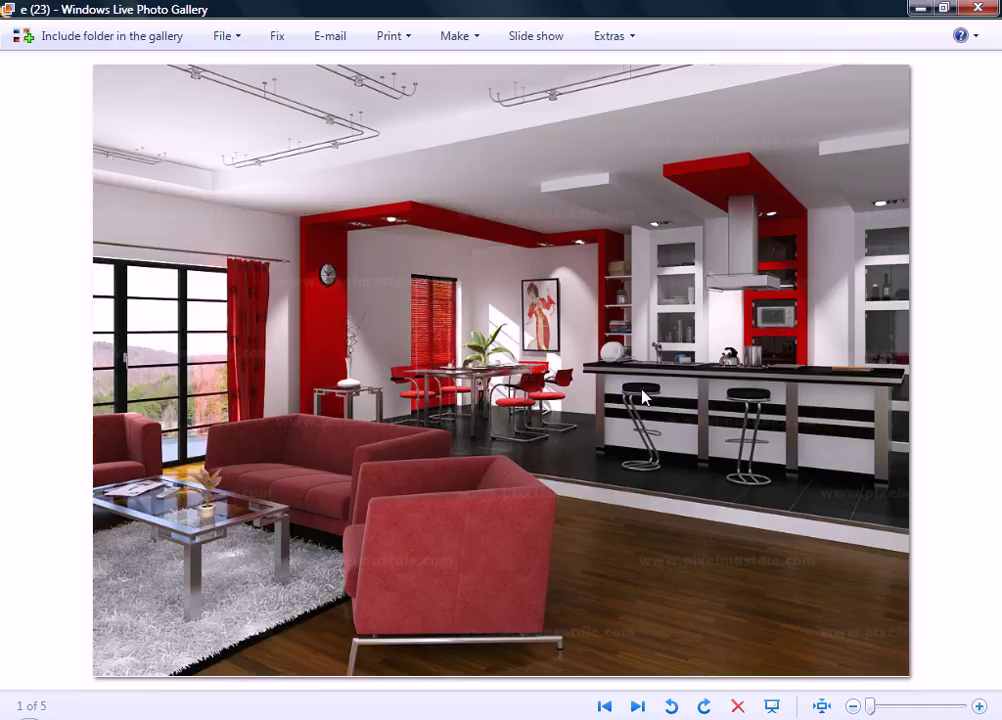
pyautogui.hotkey('alt', 'Tab')
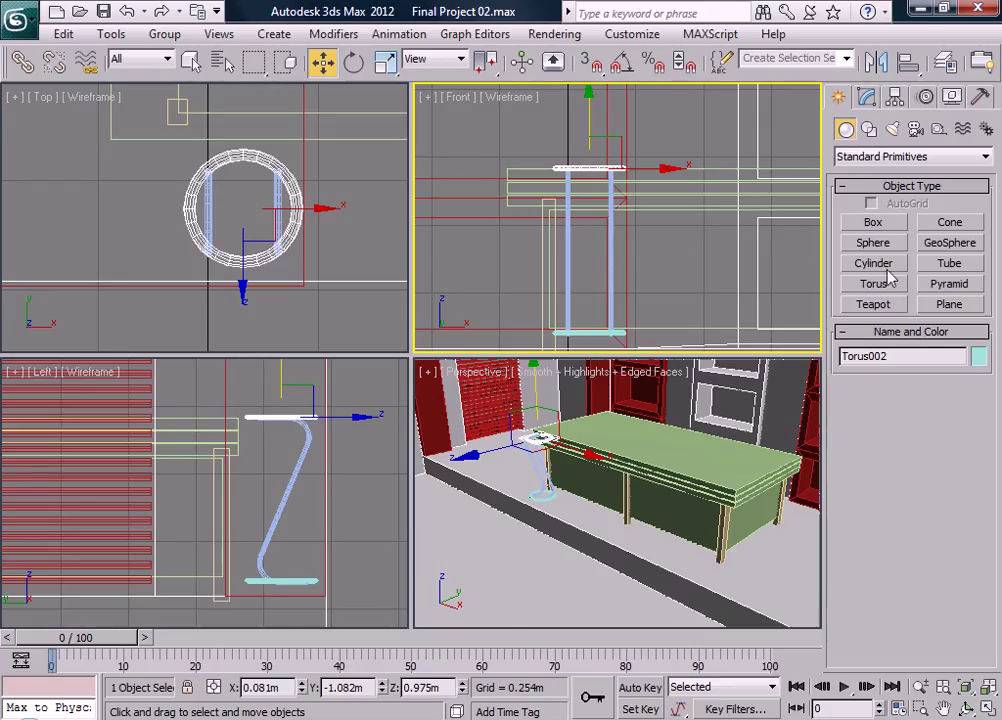
pyautogui.click(880, 156)
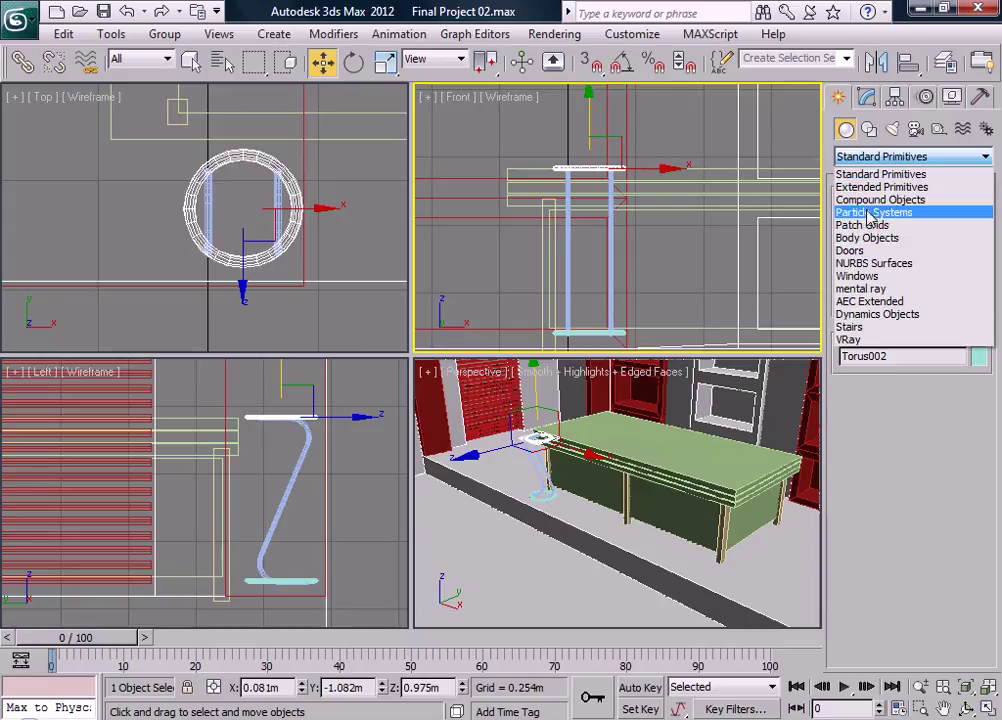
pyautogui.click(866, 189)
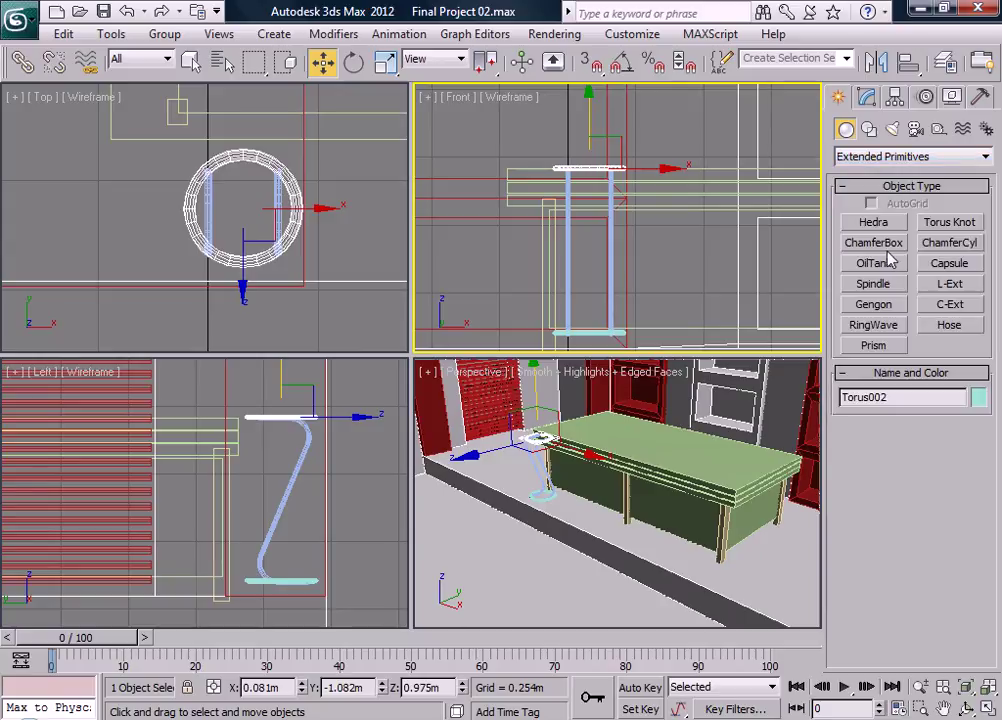
pyautogui.click(948, 243)
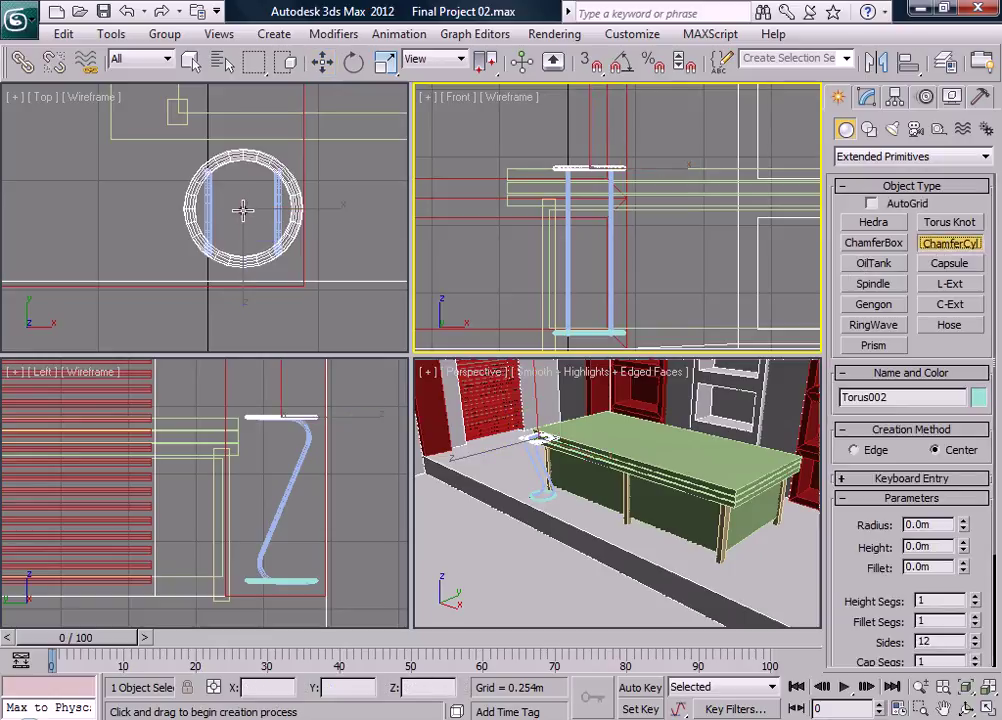
pyautogui.moveTo(243, 209); pyautogui.dragTo(258, 262)
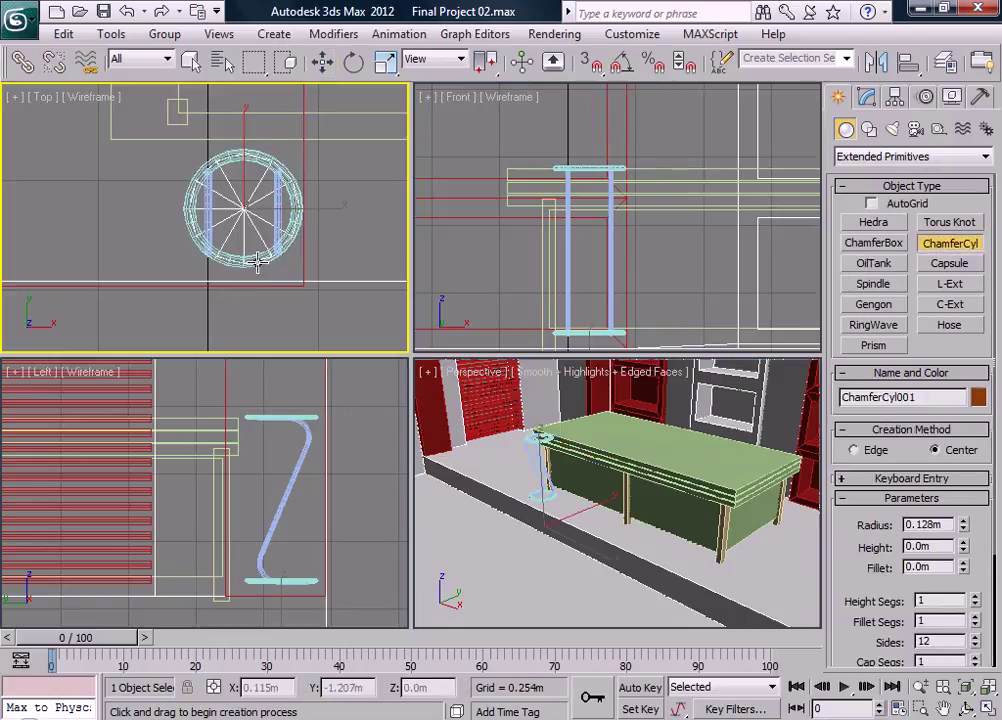
pyautogui.click(283, 196)
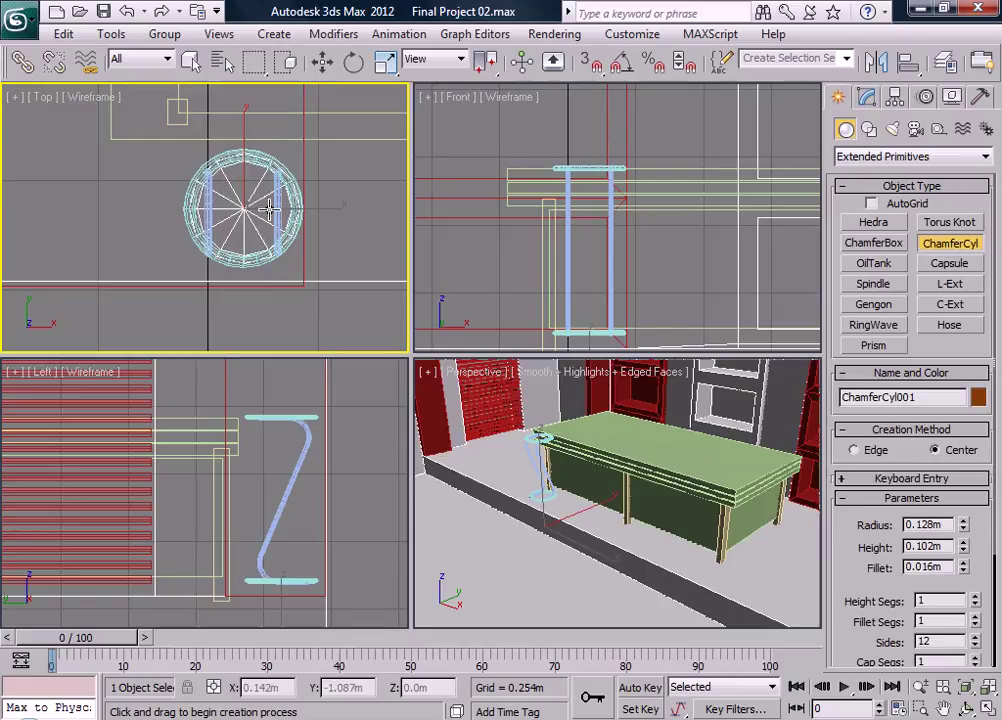
pyautogui.click(268, 208)
# - Move the chamfer cylinder up in the Front view onto the stool's upper ring, at about Z 0.963 m
pyautogui.click(322, 62)
pyautogui.click(577, 198)
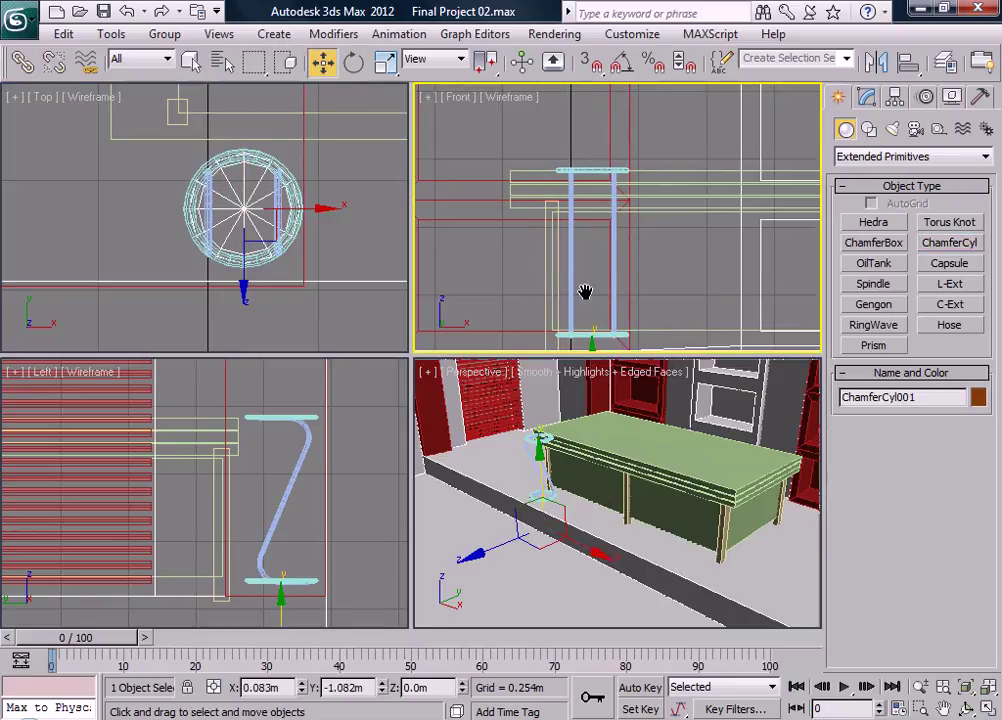
pyautogui.moveTo(585, 292); pyautogui.dragTo(591, 247, button='middle')
pyautogui.moveTo(595, 311); pyautogui.dragTo(599, 130)
pyautogui.moveTo(599, 130); pyautogui.dragTo(607, 315, button='middle')
pyautogui.moveTo(594, 333); pyautogui.dragTo(594, 272)
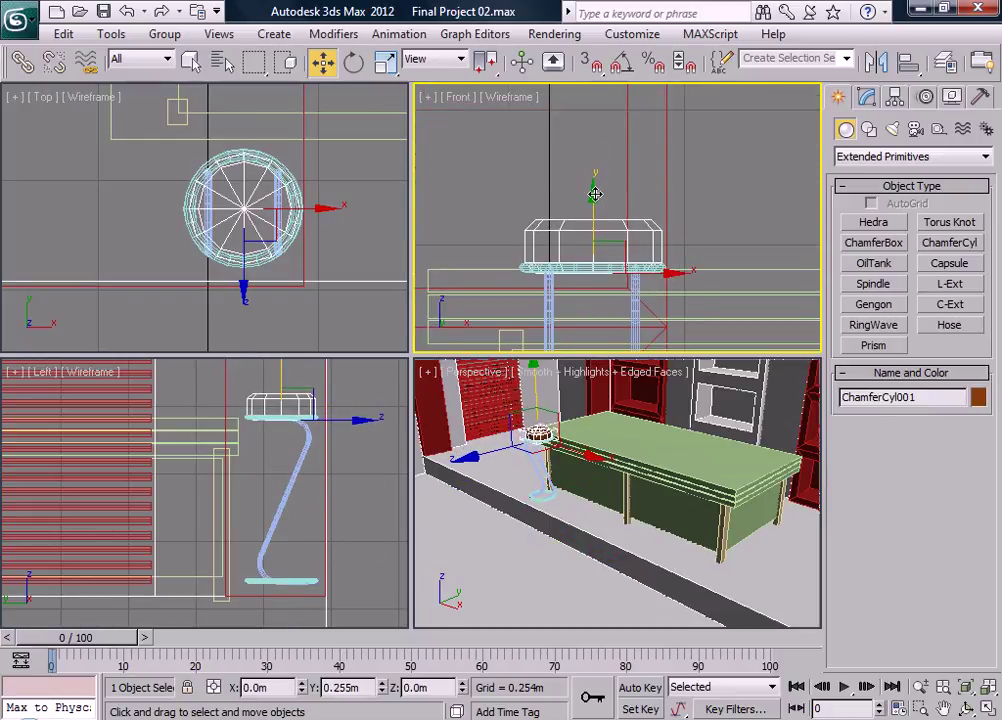
# - Set the seat's fillet segments to 12, flatten it to about 65.5% along Z, and inspect the stool in the Perspective view
pyautogui.click(866, 97)
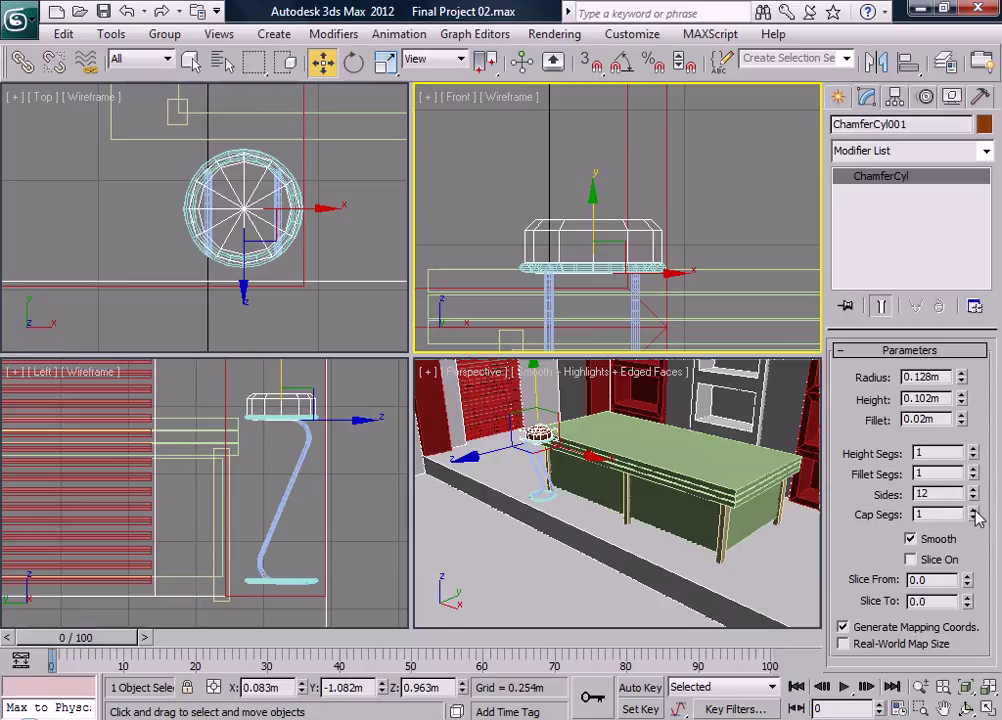
pyautogui.moveTo(972, 470); pyautogui.dragTo(974, 474)
pyautogui.moveTo(563, 237); pyautogui.dragTo(569, 205, button='middle')
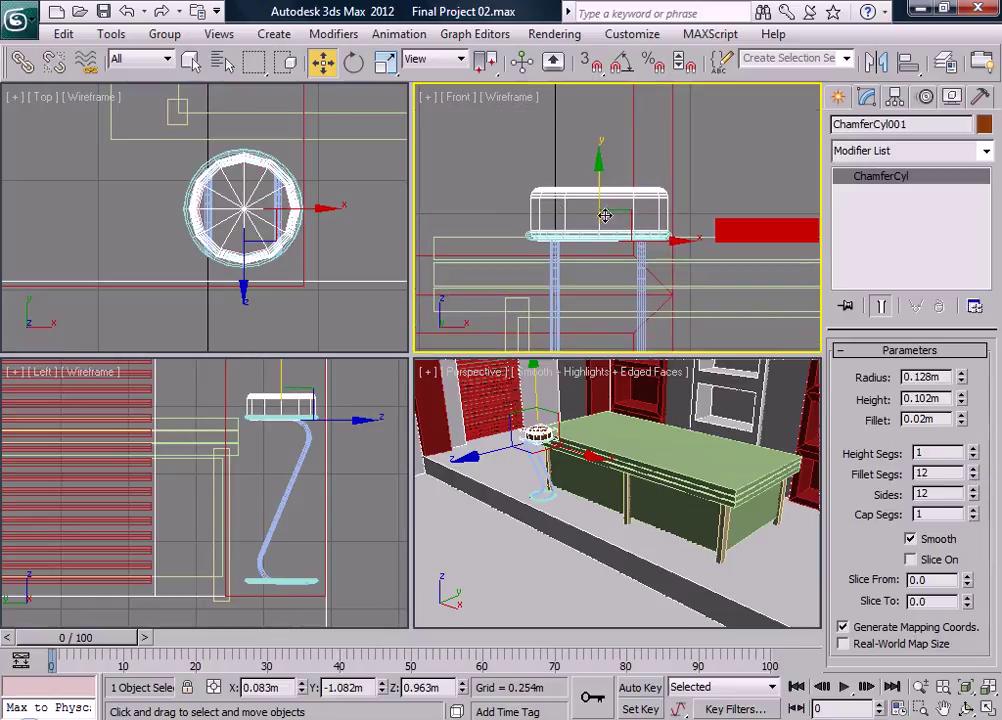
pyautogui.press('r')
pyautogui.moveTo(595, 163); pyautogui.dragTo(604, 200)
pyautogui.moveTo(562, 493); pyautogui.dragTo(606, 503, button='middle')
pyautogui.scroll(4, 547, 466)
pyautogui.moveTo(508, 440); pyautogui.dragTo(620, 508, button='middle')
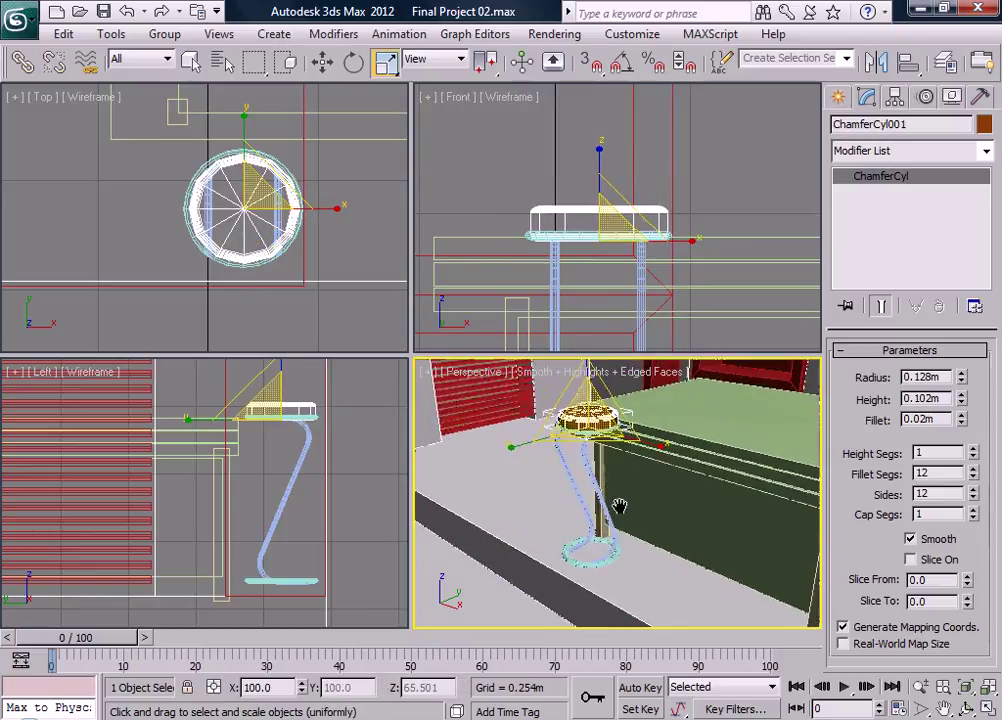
pyautogui.scroll(3, 620, 508)
pyautogui.moveTo(573, 440); pyautogui.dragTo(608, 478, button='middle')
pyautogui.scroll(-6, 637, 508)
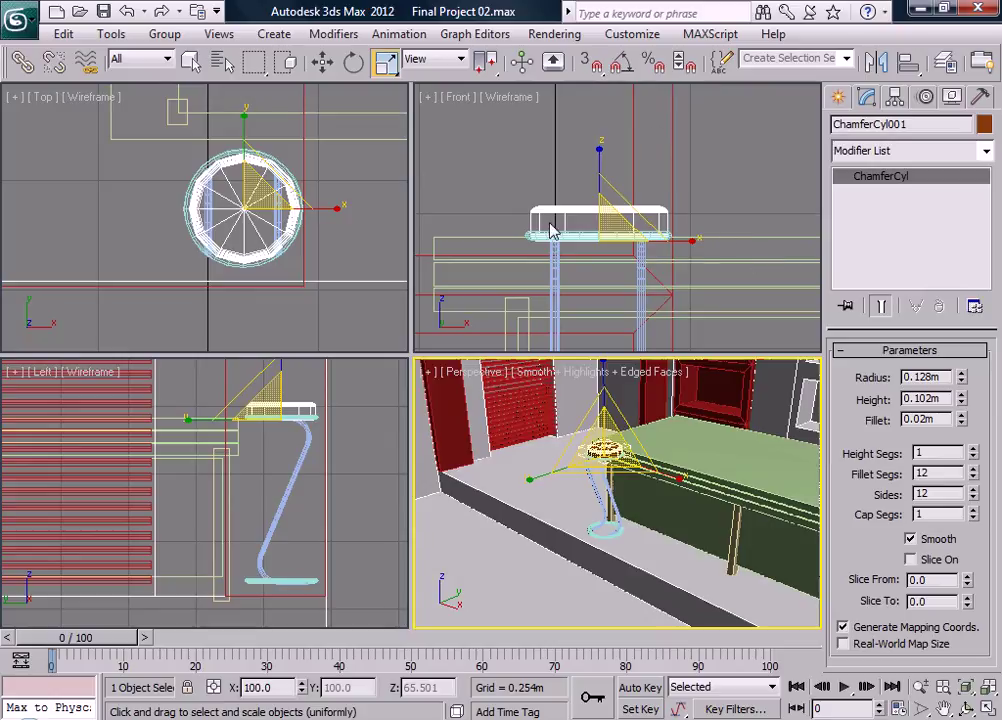
# - Draw a closed triangular line in the Top view, its base spanning the two stool legs and its apex beyond the seat toward the counter
pyautogui.click(838, 98)
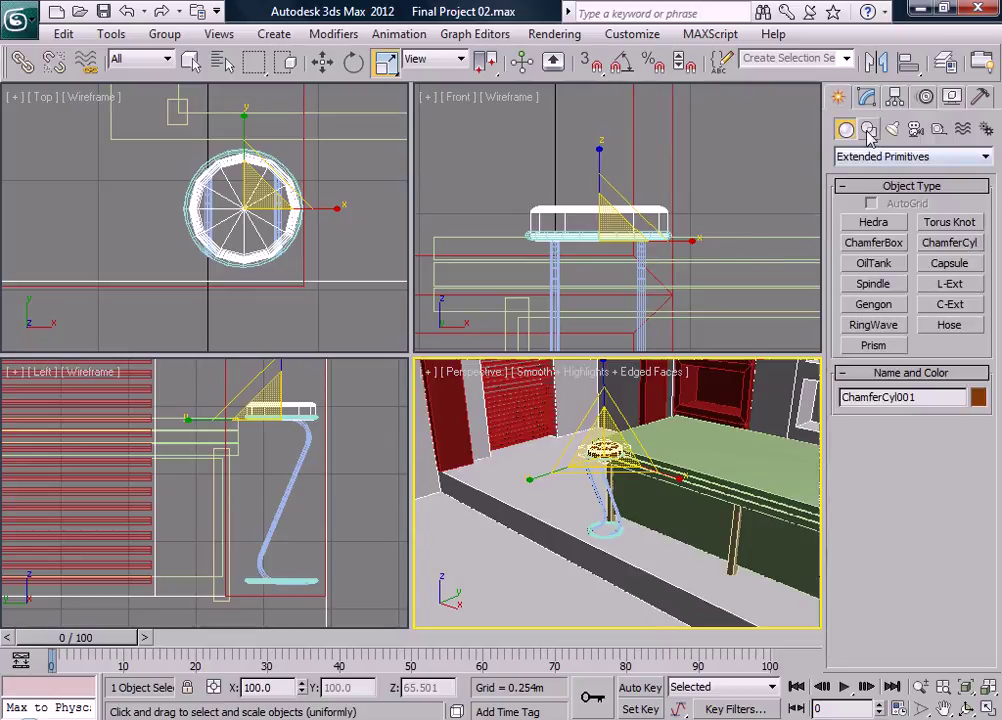
pyautogui.click(868, 130)
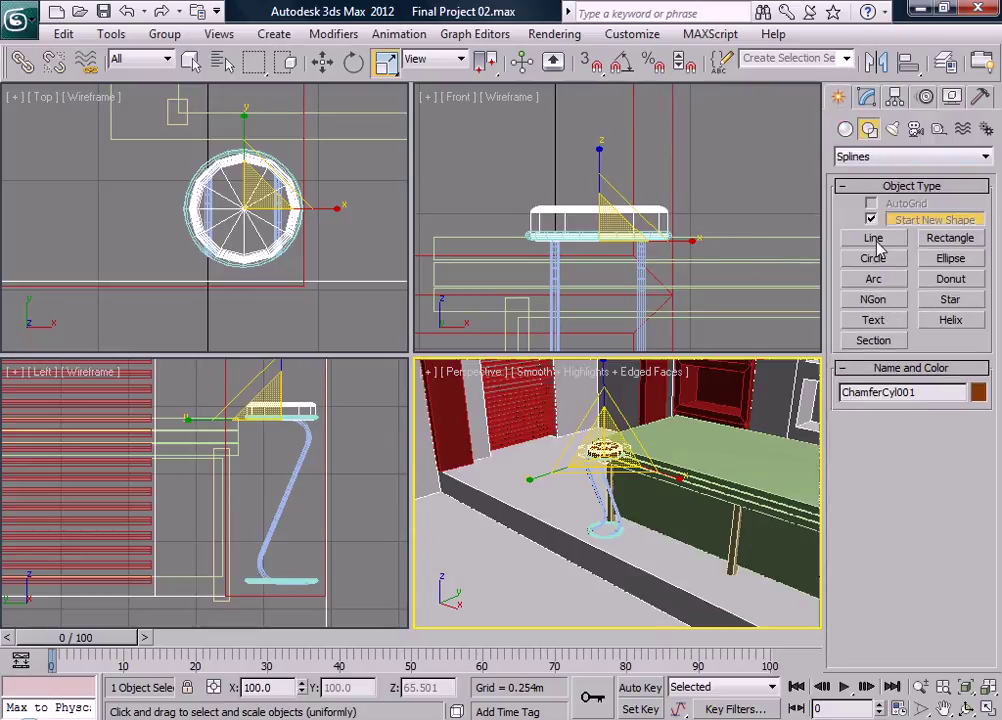
pyautogui.click(876, 247)
pyautogui.scroll(3, 324, 264)
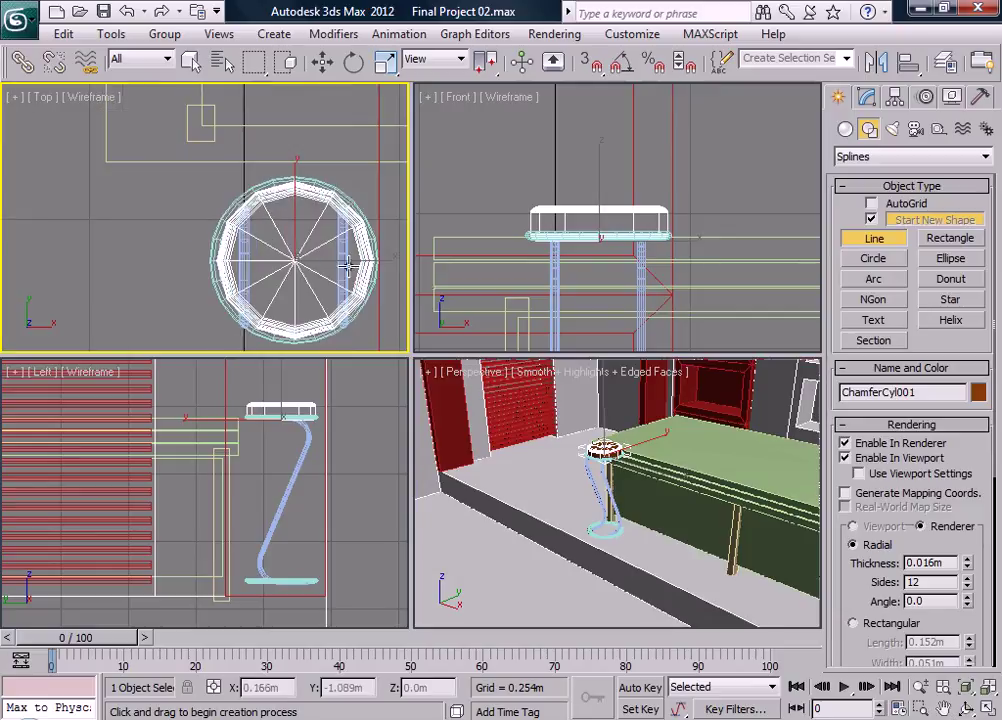
pyautogui.hotkey('alt', 'w')
pyautogui.scroll(2, 468, 365)
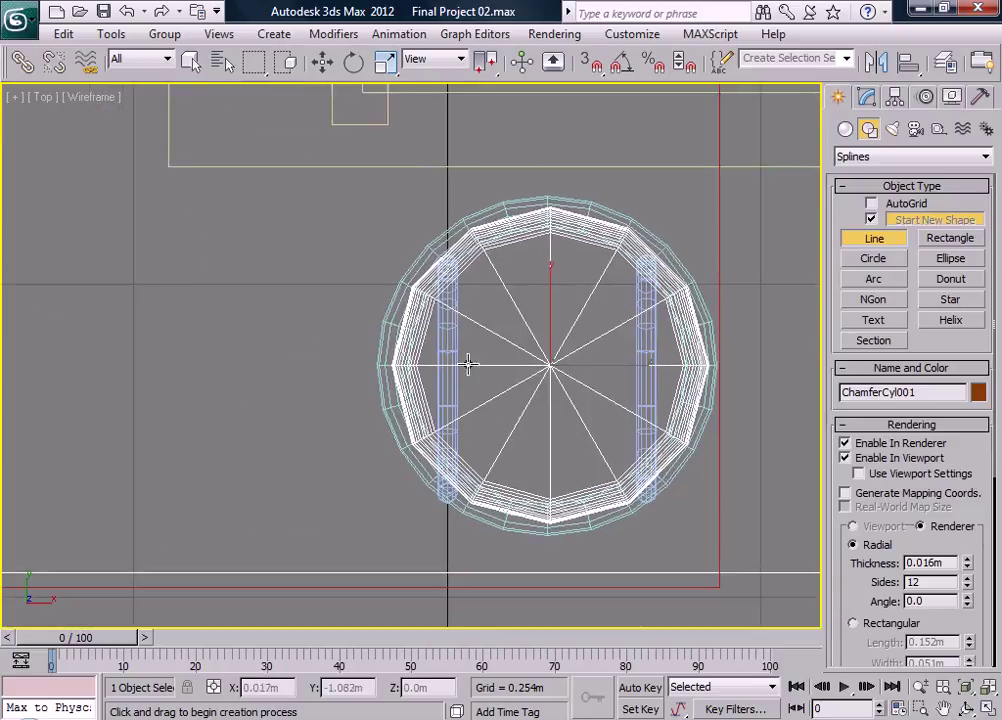
pyautogui.click(446, 260)
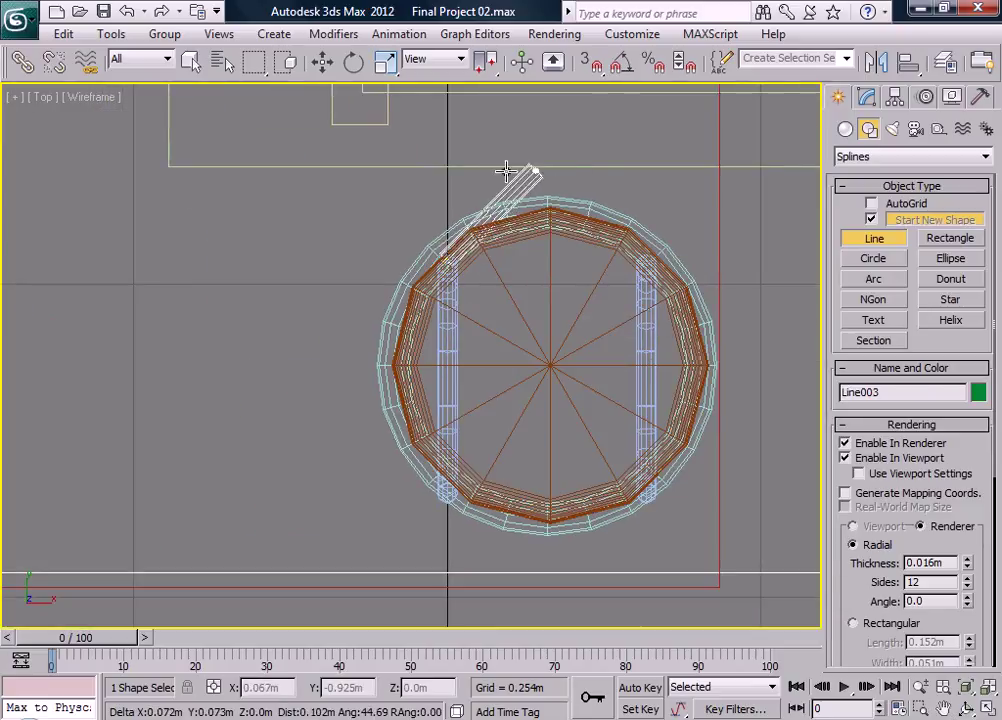
pyautogui.click(524, 161)
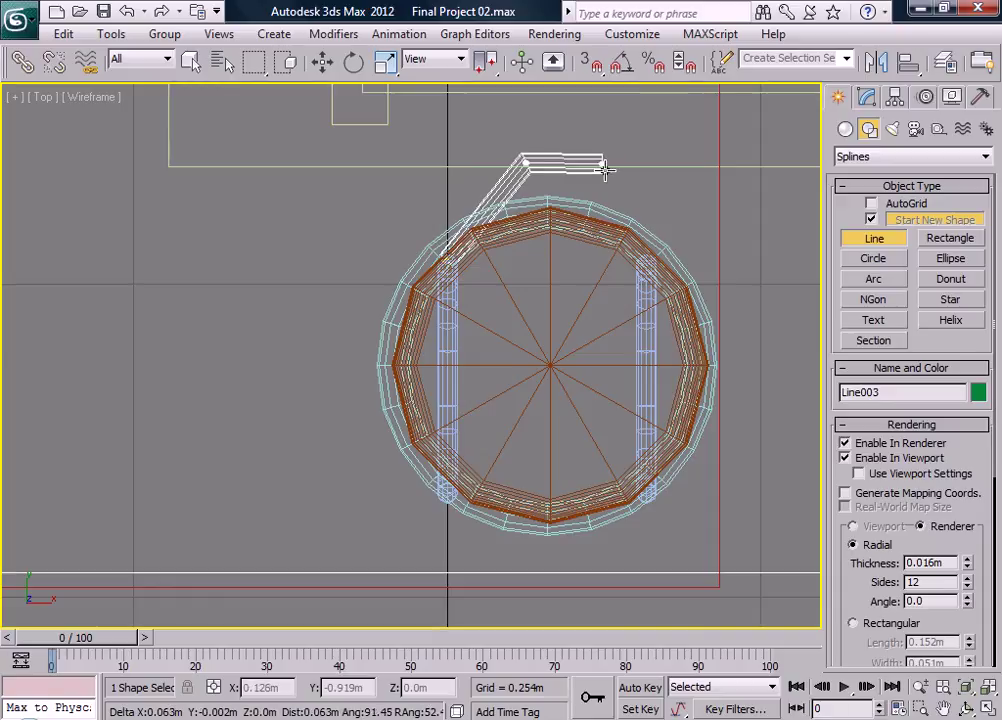
pyautogui.click(653, 268)
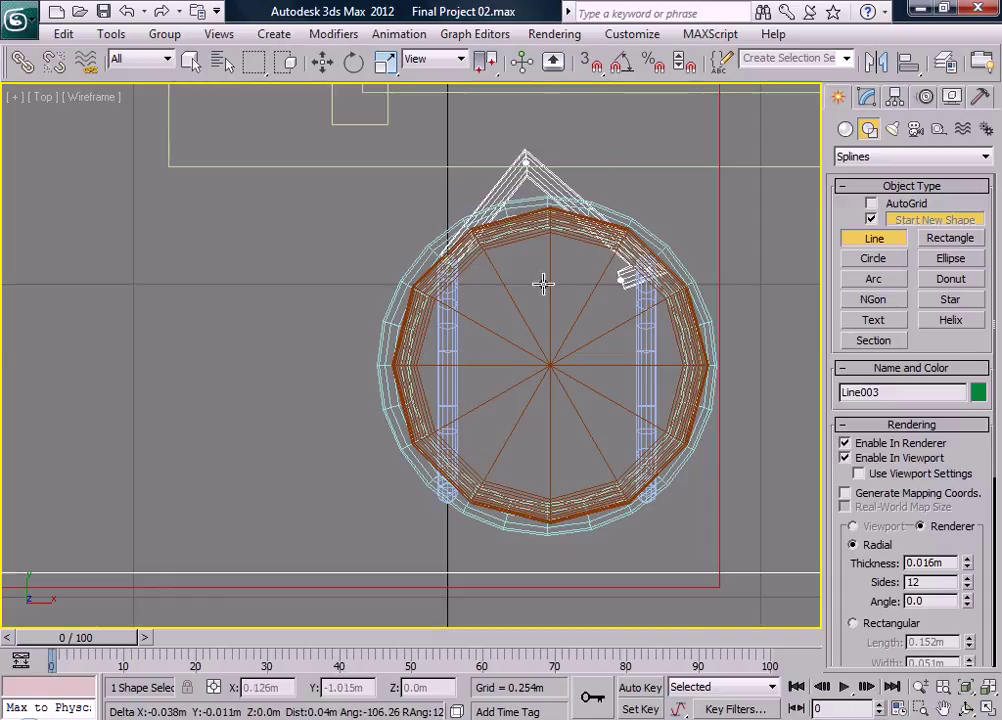
pyautogui.click(446, 260)
pyautogui.click(450, 443)
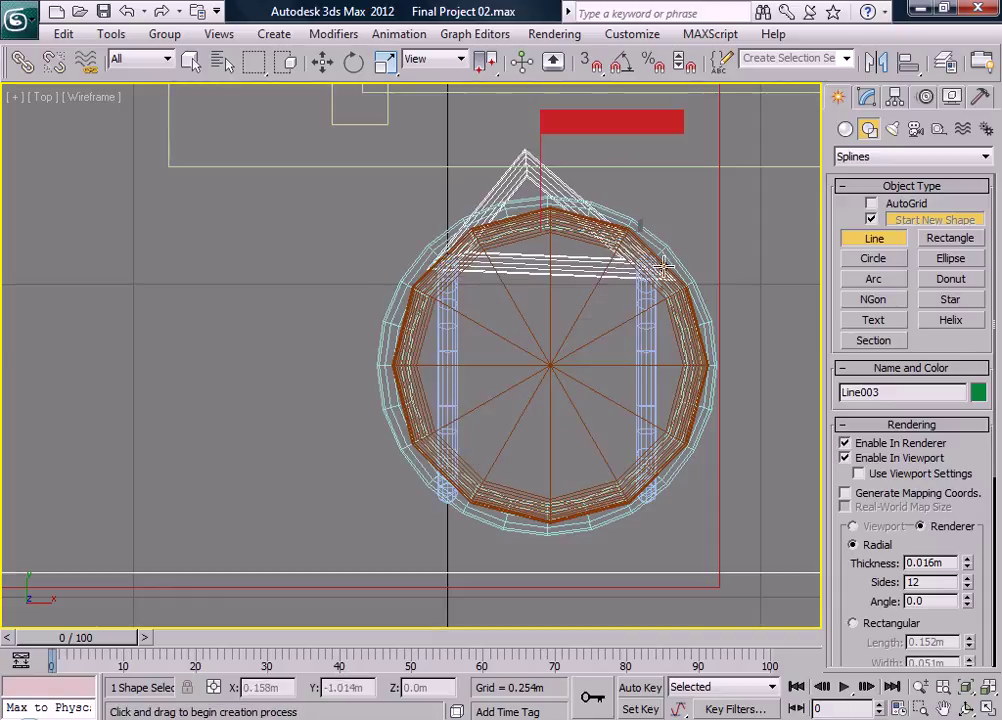
# - Disable renderer and viewport thickness on the triangular line and set all its vertices to Corner
pyautogui.click(866, 96)
pyautogui.click(843, 365)
pyautogui.click(843, 380)
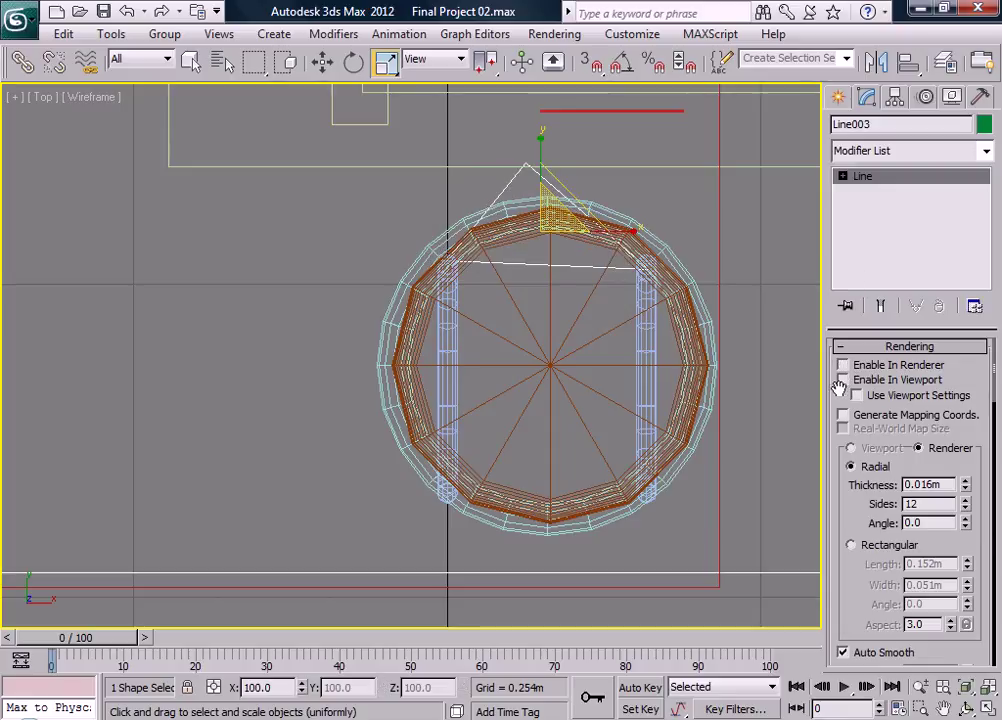
pyautogui.click(843, 176)
pyautogui.click(879, 191)
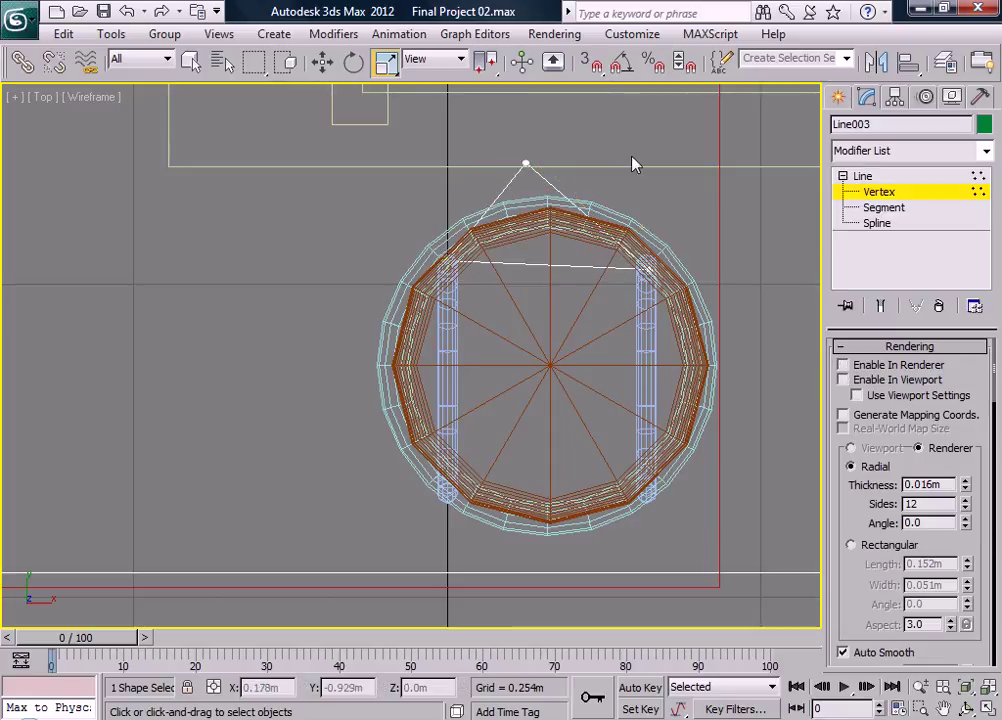
pyautogui.moveTo(670, 126); pyautogui.dragTo(380, 365)
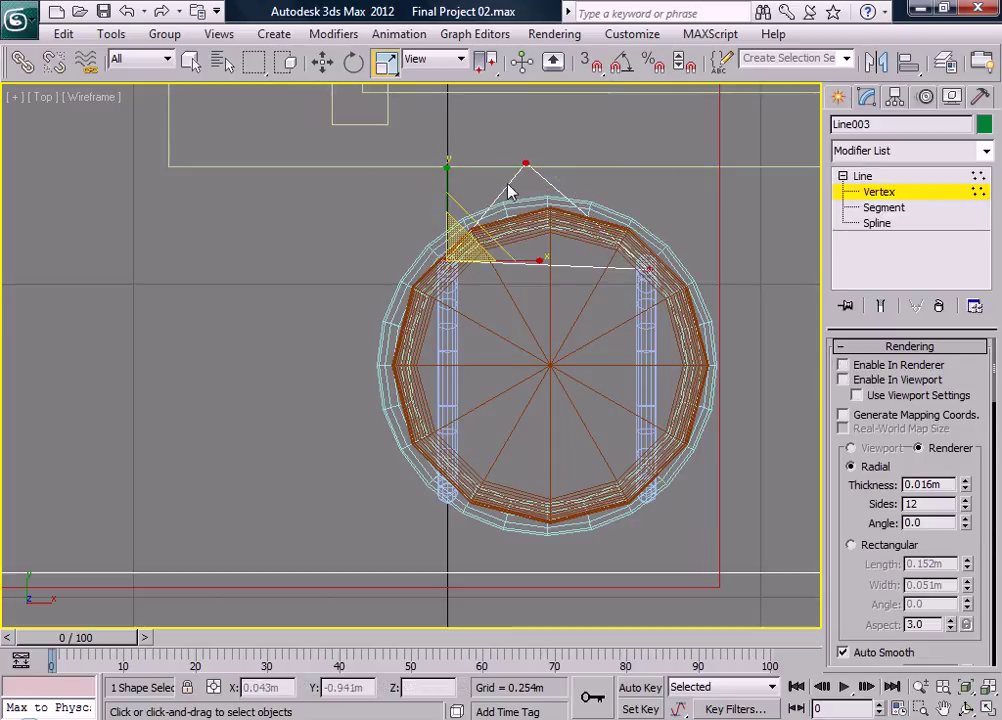
pyautogui.rightClick(522, 248)
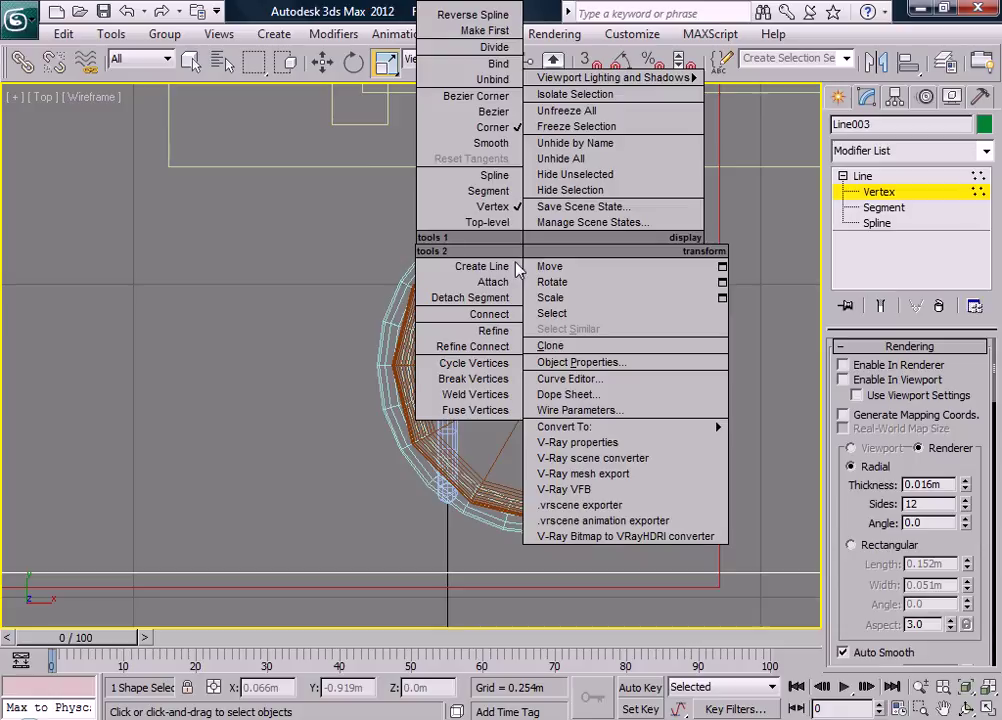
pyautogui.click(474, 135)
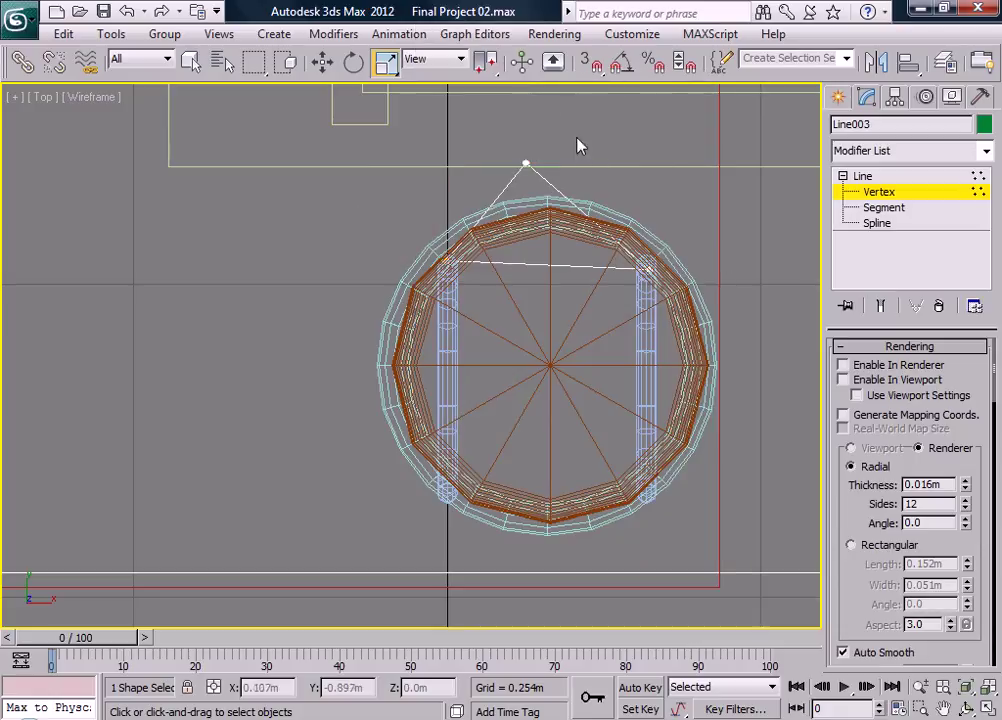
# - Centre the triangle's apex vertex on the stool at about X 0.084 m and fillet it into a wide arc
pyautogui.press('w')
pyautogui.moveTo(548, 157); pyautogui.dragTo(575, 133)
pyautogui.scroll(-10, 846, 490)
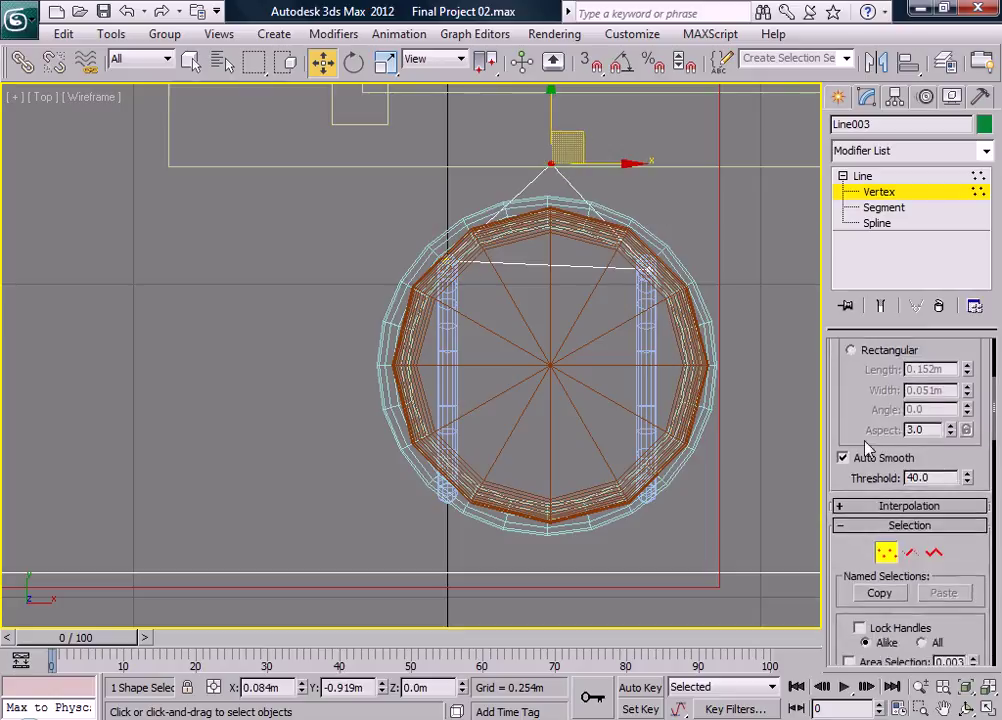
pyautogui.scroll(-5, 846, 515)
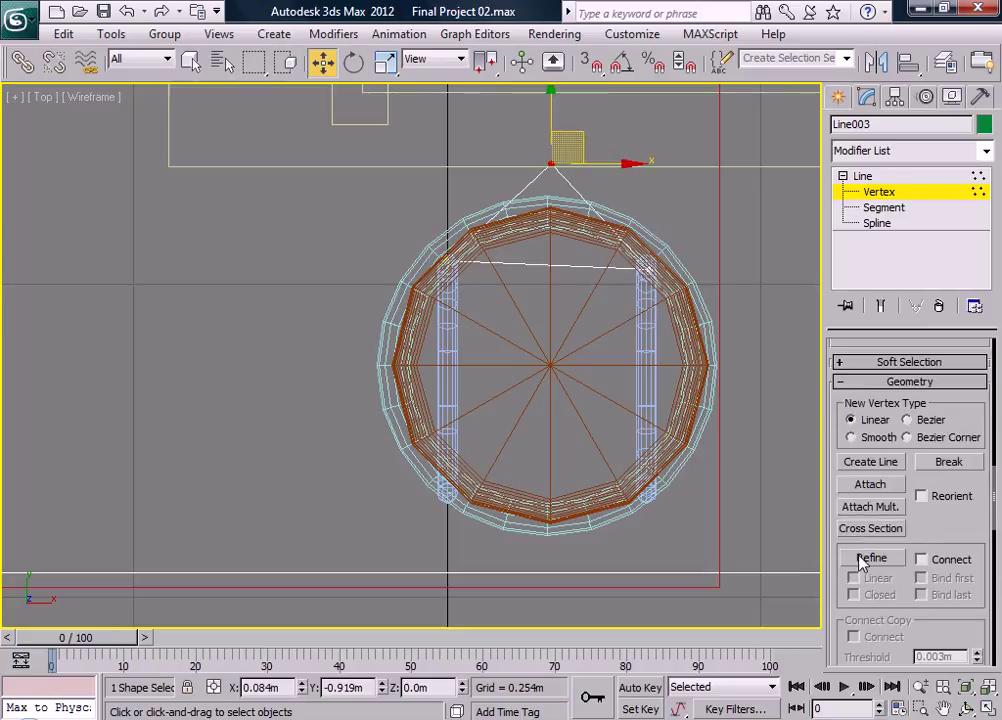
pyautogui.scroll(-6, 862, 563)
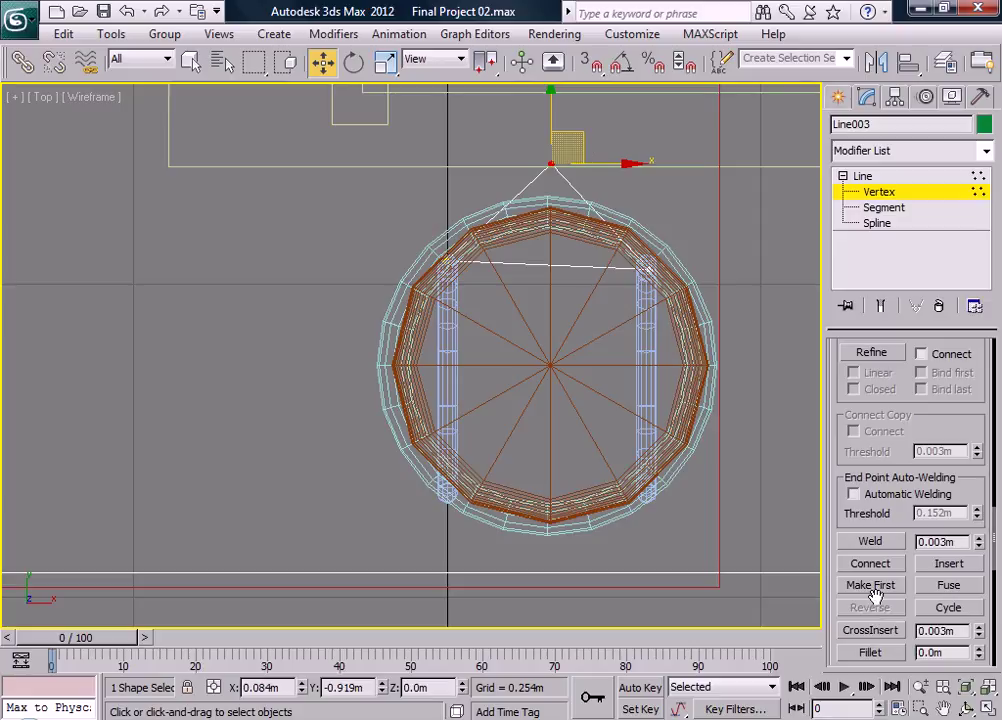
pyautogui.click(887, 652)
pyautogui.moveTo(550, 163); pyautogui.dragTo(552, 103)
# - Select the triangle's two base vertices at the legs and give them a small fillet
pyautogui.scroll(6, 871, 395)
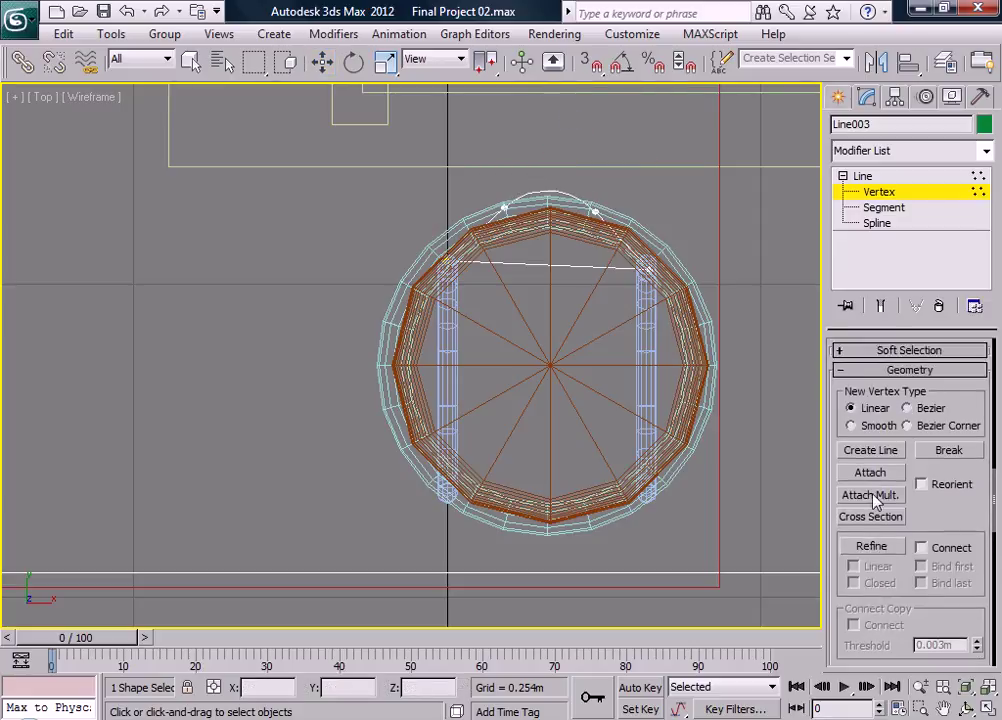
pyautogui.moveTo(698, 257); pyautogui.dragTo(611, 309)
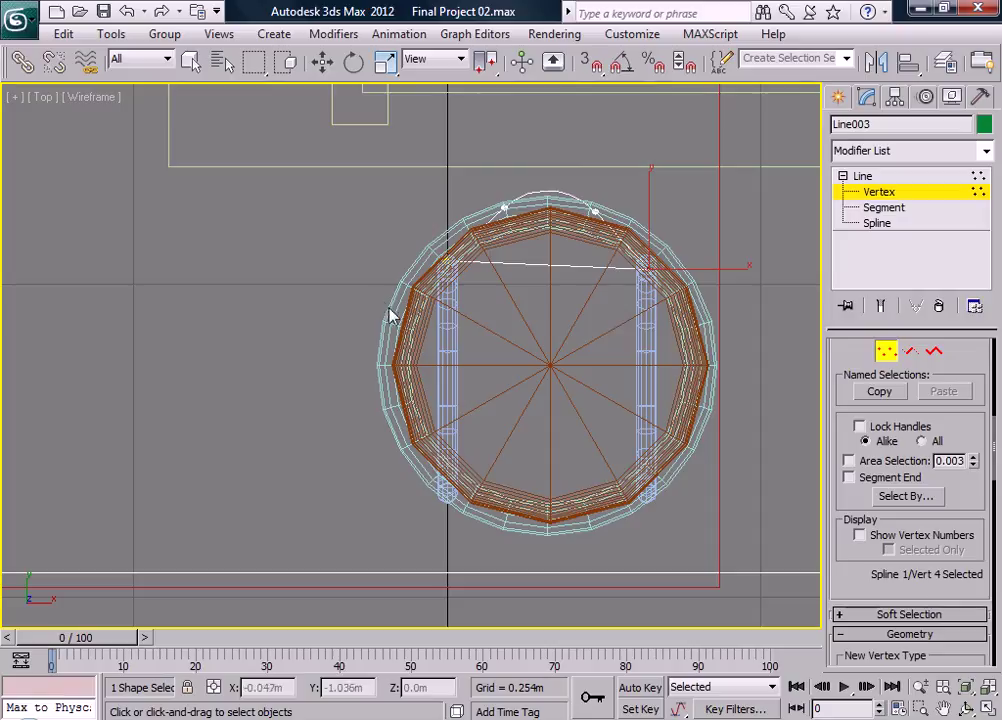
pyautogui.keyDown('ctrl'); pyautogui.moveTo(424, 250); pyautogui.dragTo(473, 294); pyautogui.keyUp('ctrl')
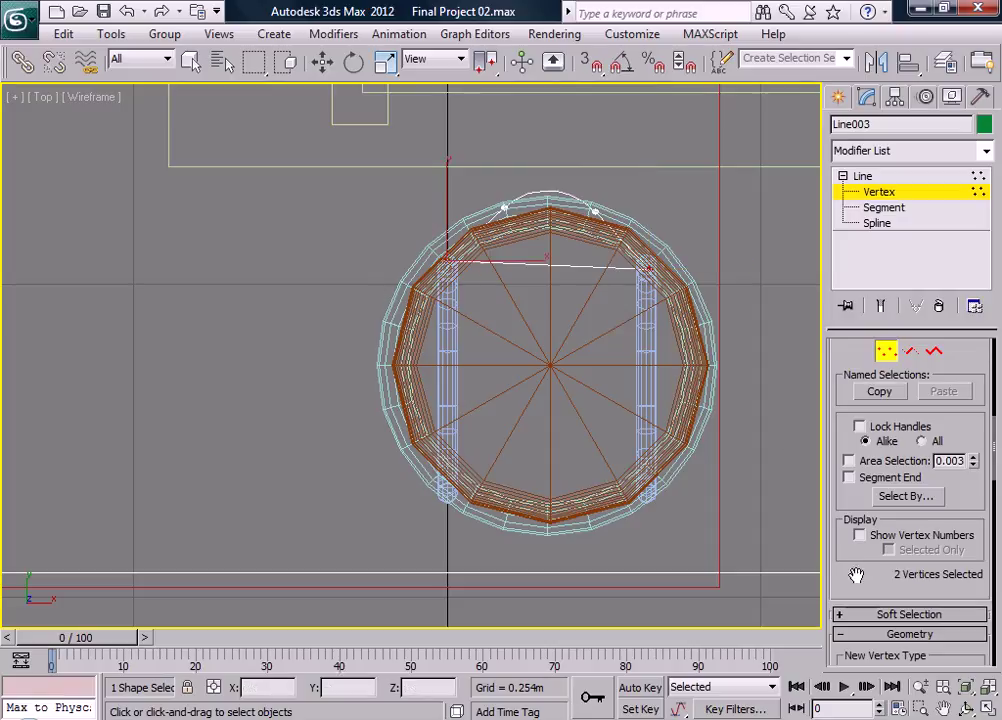
pyautogui.scroll(-10, 900, 450)
pyautogui.click(871, 515)
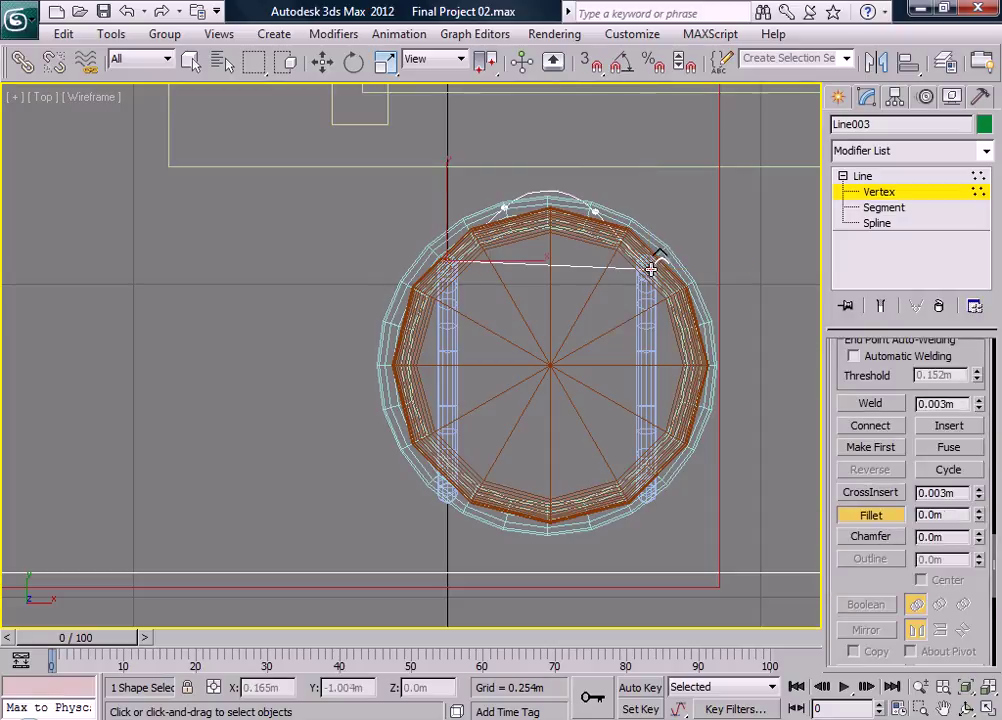
pyautogui.moveTo(651, 264)
pyautogui.mouseDown()
pyautogui.moveTo(660, 253)
pyautogui.moveTo(650, 262)
pyautogui.mouseUp()
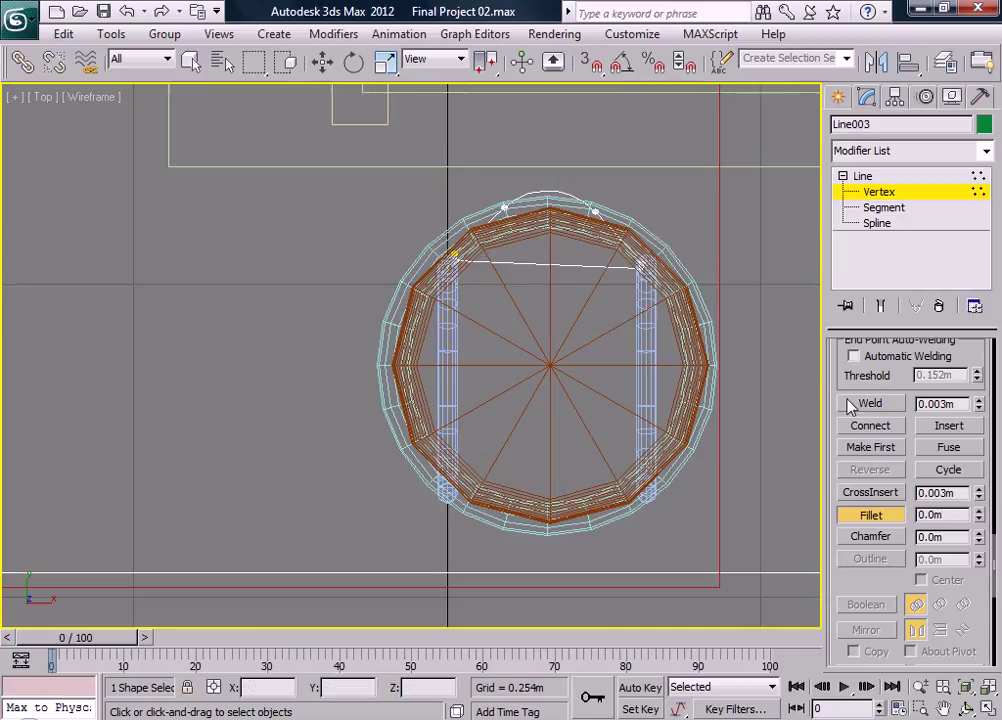
pyautogui.moveTo(838, 364); pyautogui.dragTo(860, 460)
pyautogui.rightClick(749, 389)
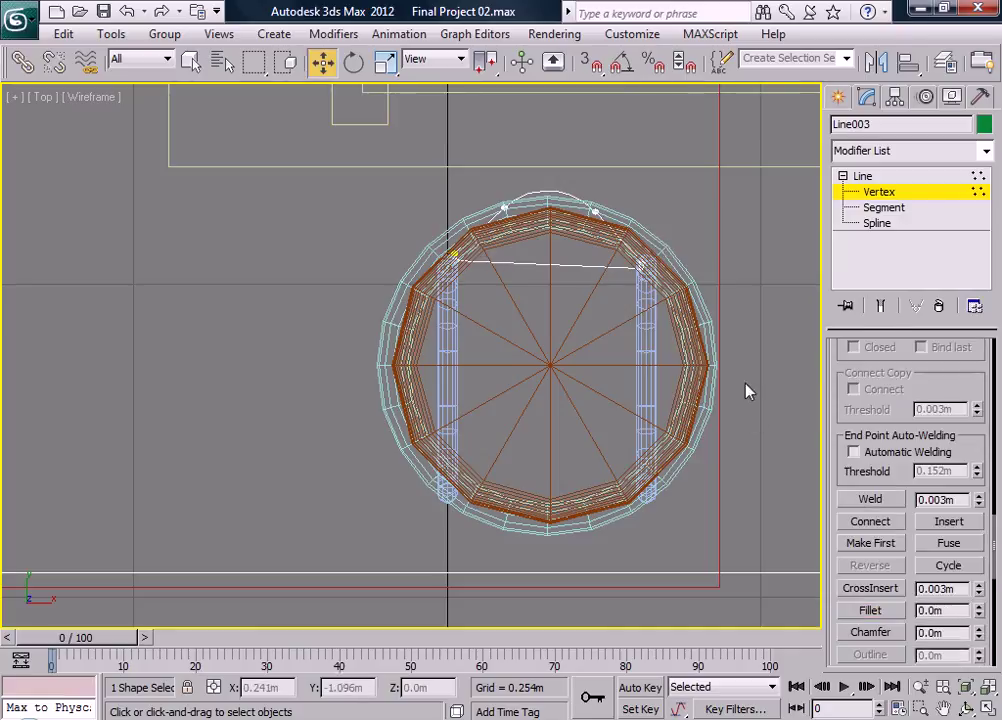
# - Enable the rounded triangle in the renderer and viewport again, with a radial thickness of 0.009 m
pyautogui.scroll(10, 850, 386)
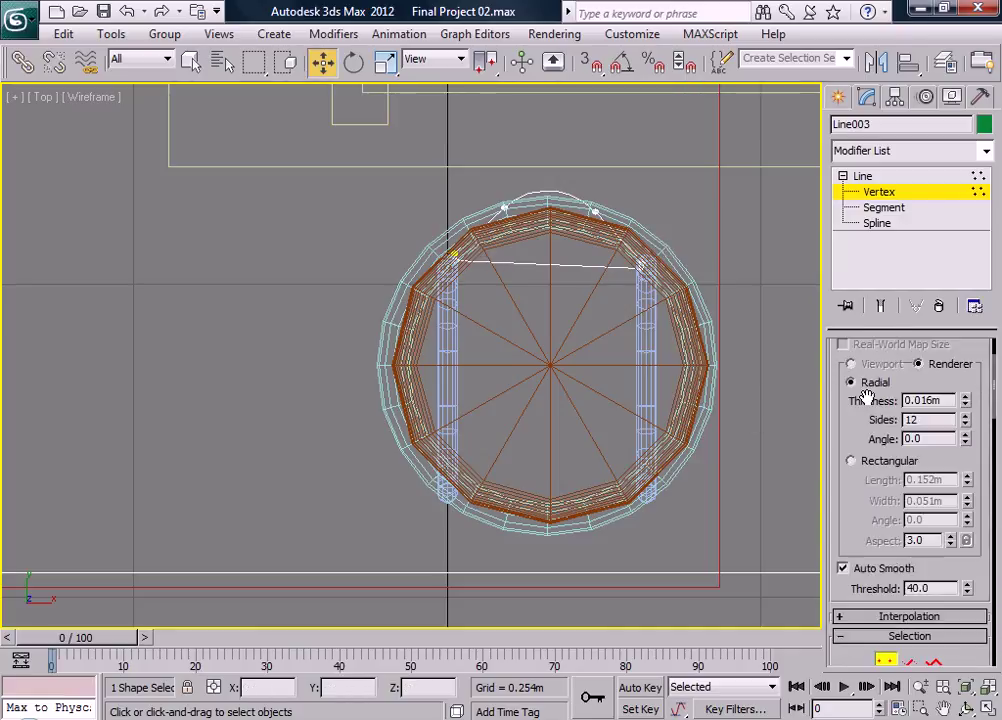
pyautogui.click(845, 385)
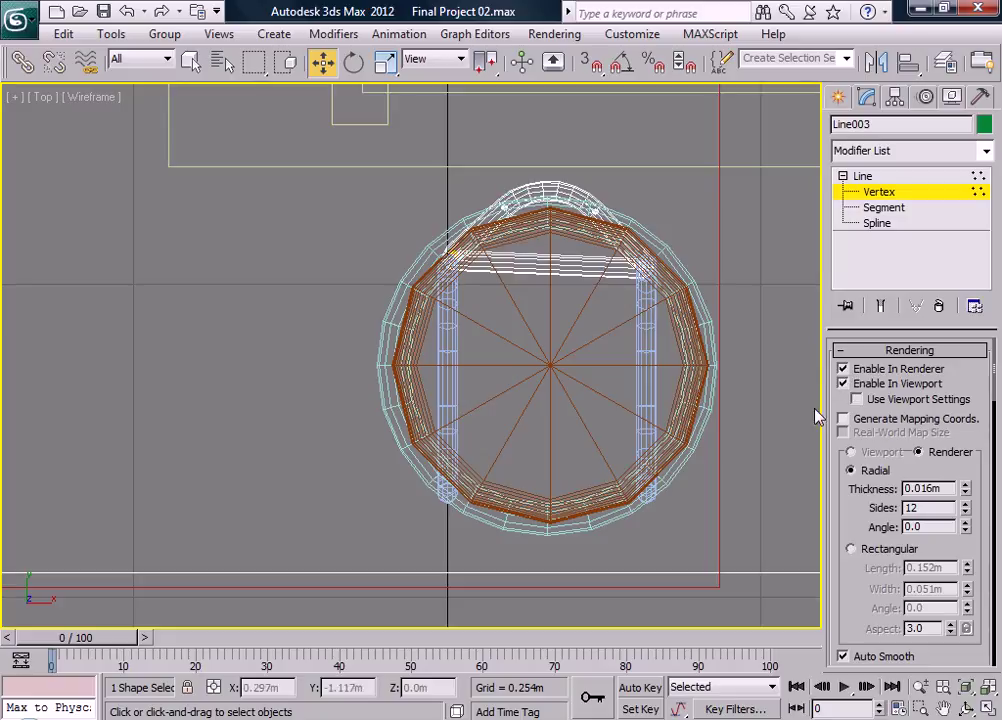
pyautogui.moveTo(966, 495); pyautogui.dragTo(963, 508)
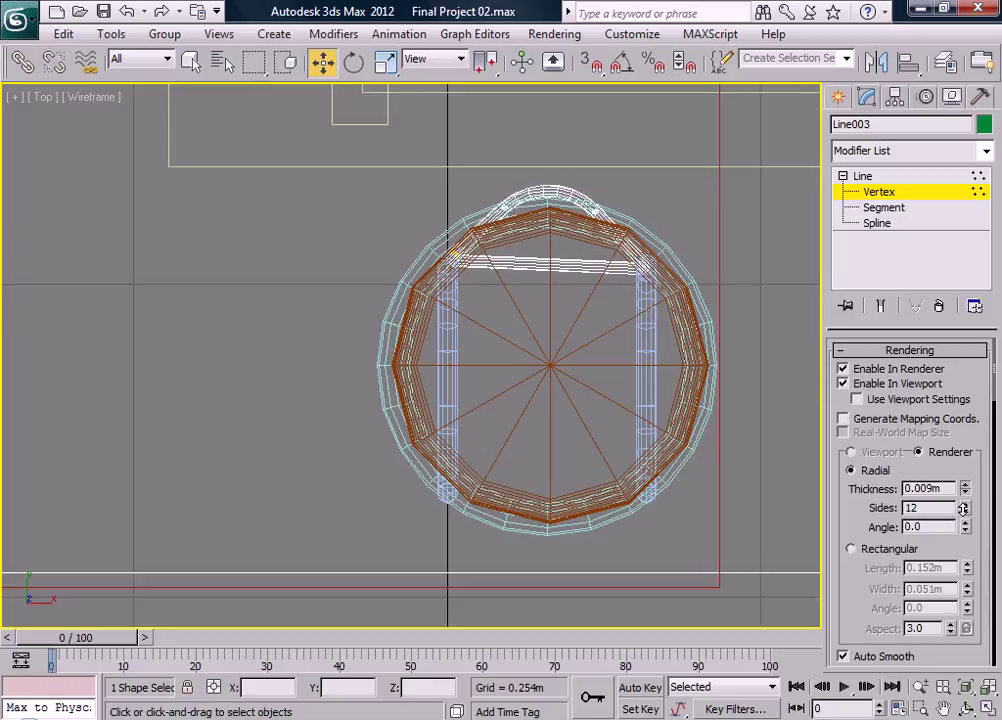
# - Leave vertex editing and raise the rounded triangular bar along the stool legs to about Z 0.525 m
pyautogui.hotkey('alt', 'w')
pyautogui.rightClick(662, 519)
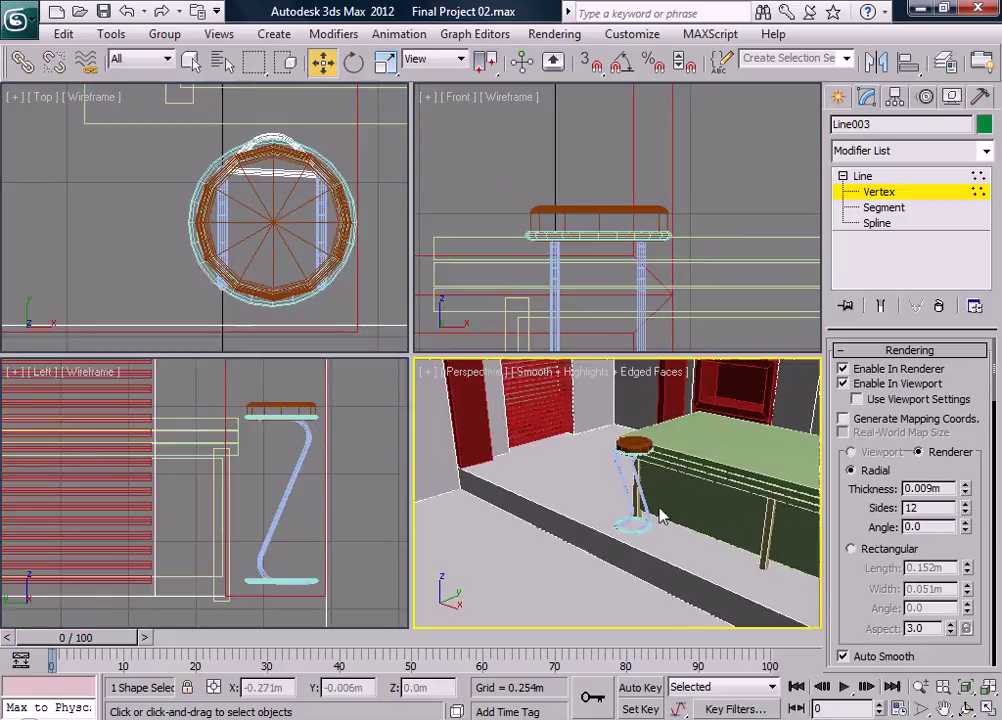
pyautogui.scroll(-2, 655, 255)
pyautogui.moveTo(655, 257); pyautogui.dragTo(657, 206, button='middle')
pyautogui.moveTo(663, 530); pyautogui.dragTo(651, 519, button='middle')
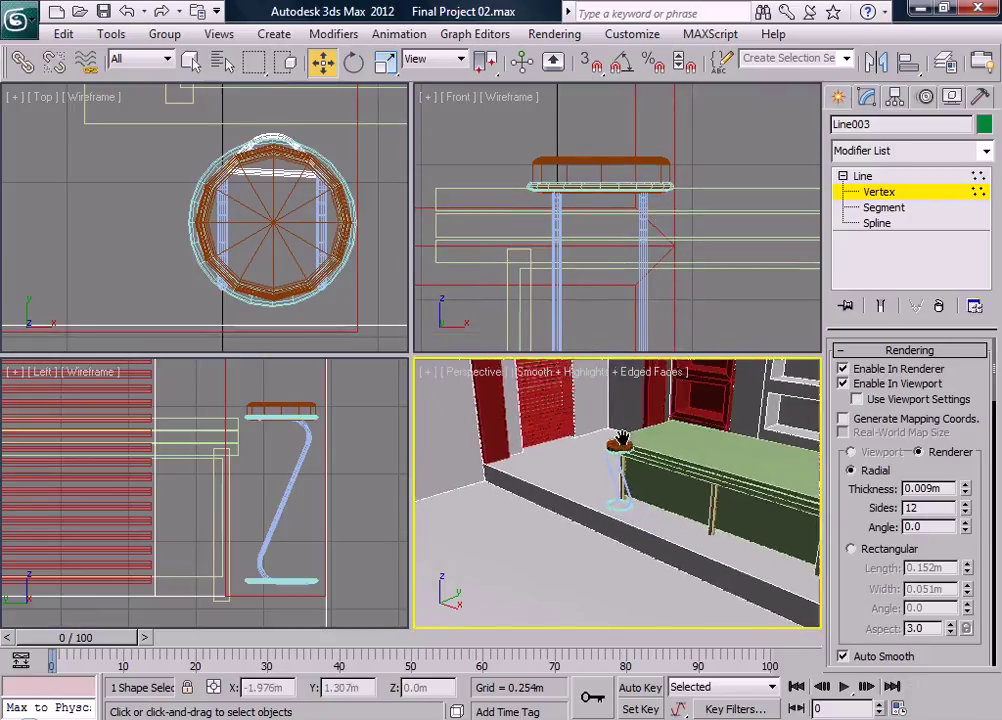
pyautogui.scroll(-3, 651, 519)
pyautogui.scroll(-4, 640, 508)
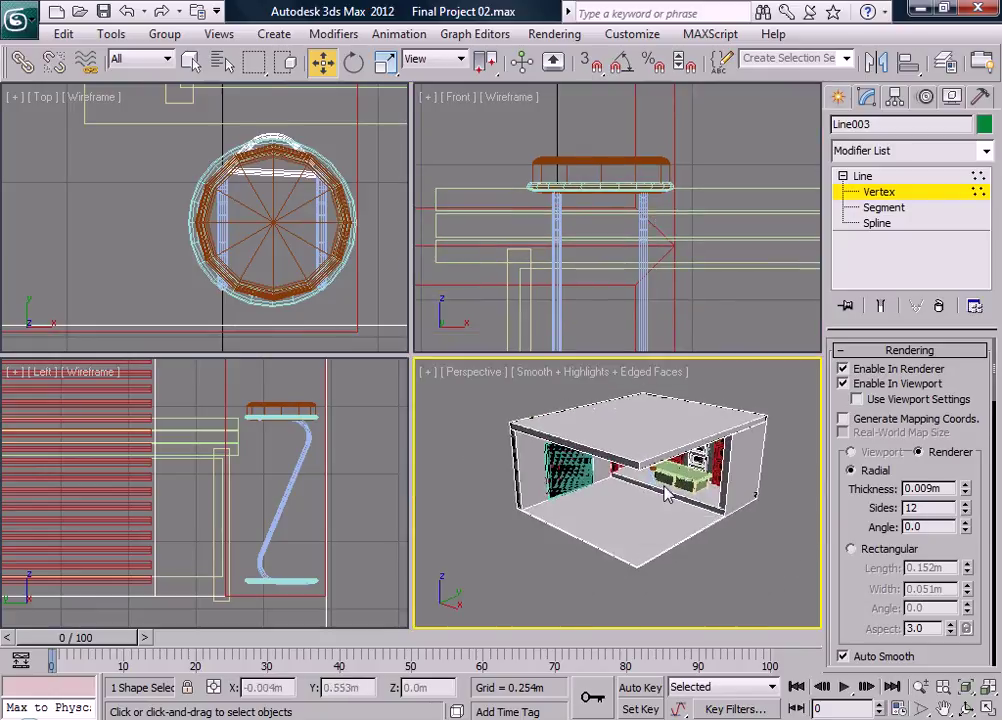
pyautogui.scroll(6, 597, 480)
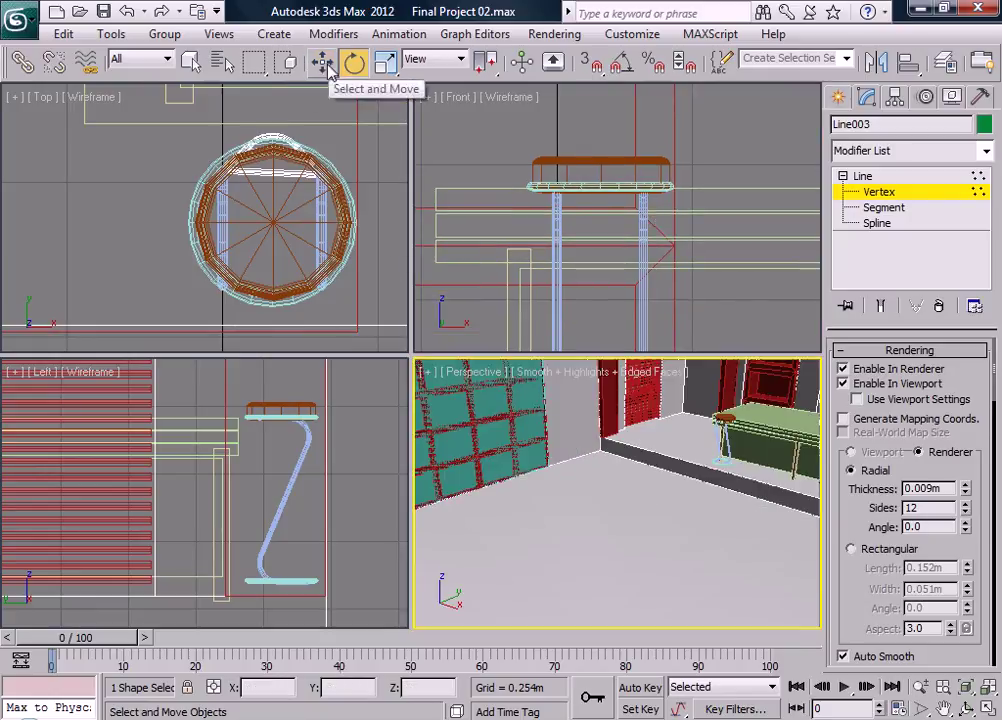
pyautogui.scroll(-3, 645, 252)
pyautogui.scroll(-4, 643, 252)
pyautogui.scroll(5, 720, 253)
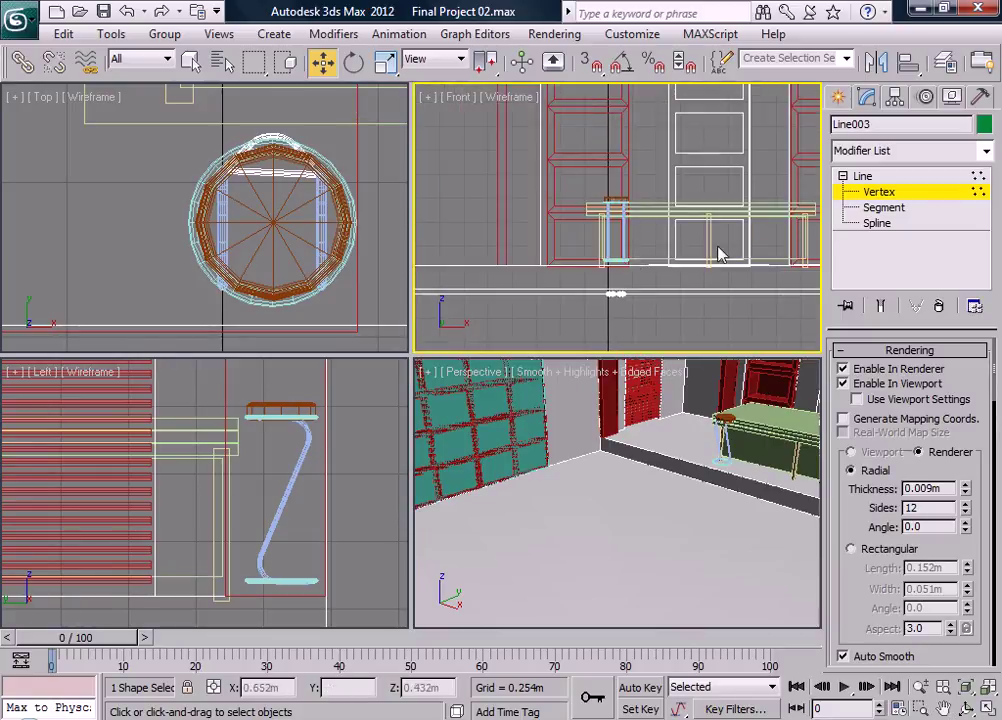
pyautogui.click(862, 176)
pyautogui.moveTo(620, 261); pyautogui.dragTo(627, 273, button='middle')
pyautogui.moveTo(698, 500); pyautogui.dragTo(647, 574, button='middle')
pyautogui.moveTo(682, 525); pyautogui.dragTo(692, 468, button='middle')
pyautogui.scroll(4, 692, 468)
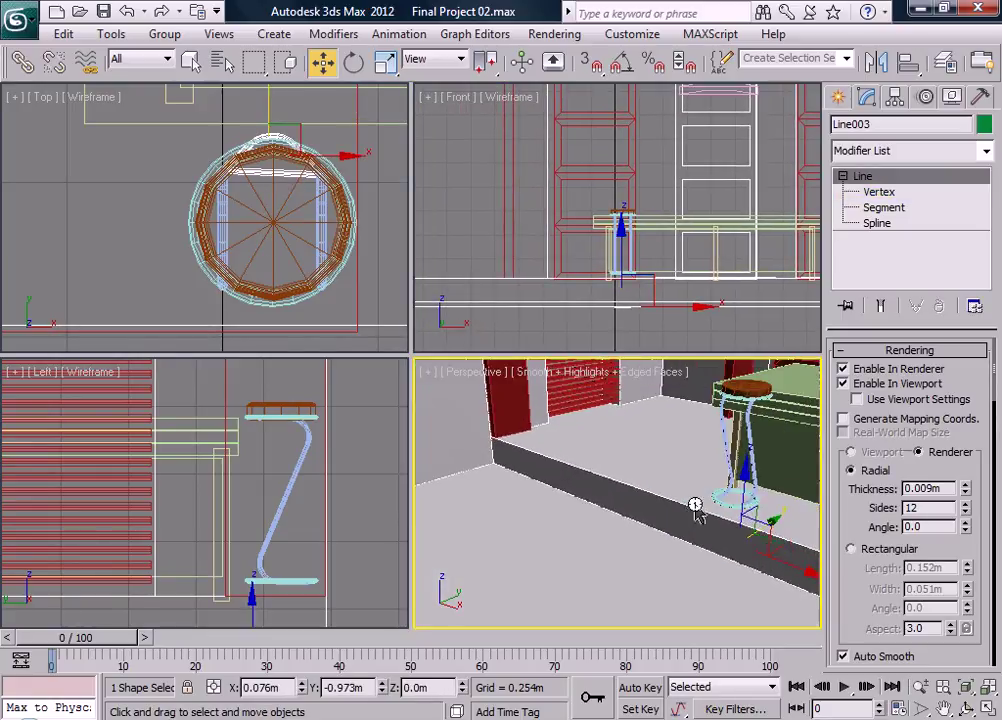
pyautogui.moveTo(743, 503); pyautogui.dragTo(745, 413)
# - Move the rounded triangular bar along Y against the stool legs, to about Y -1.004 m
pyautogui.scroll(1, 737, 519)
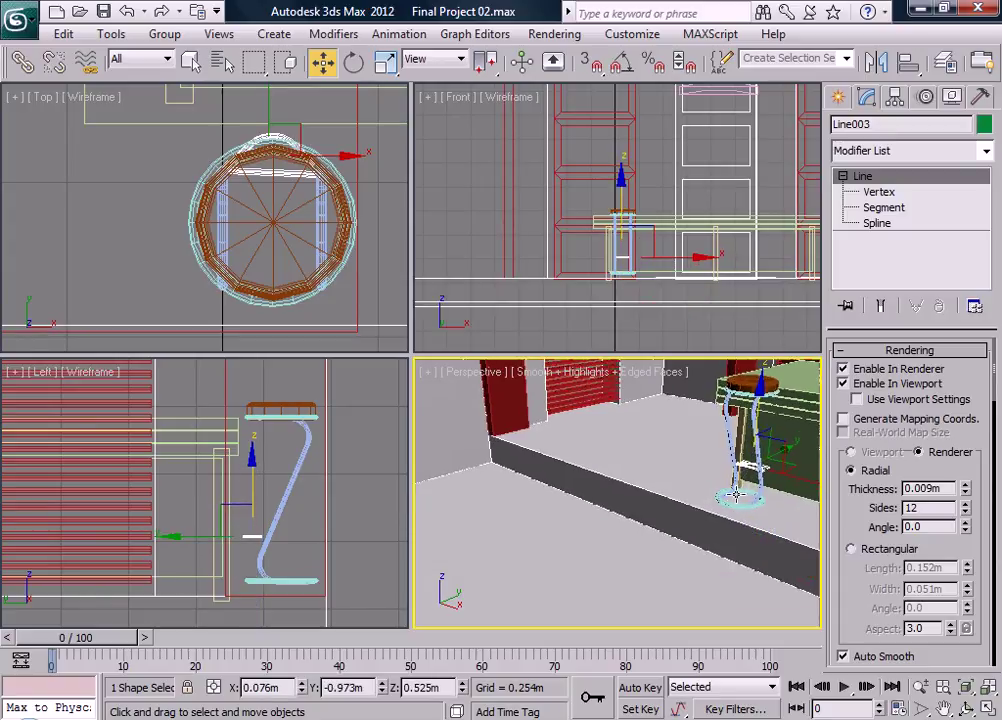
pyautogui.scroll(1, 681, 485)
pyautogui.keyDown('alt'); pyautogui.moveTo(684, 478); pyautogui.dragTo(635, 497, button='middle'); pyautogui.keyUp('alt')
pyautogui.moveTo(729, 472); pyautogui.dragTo(722, 463, button='middle')
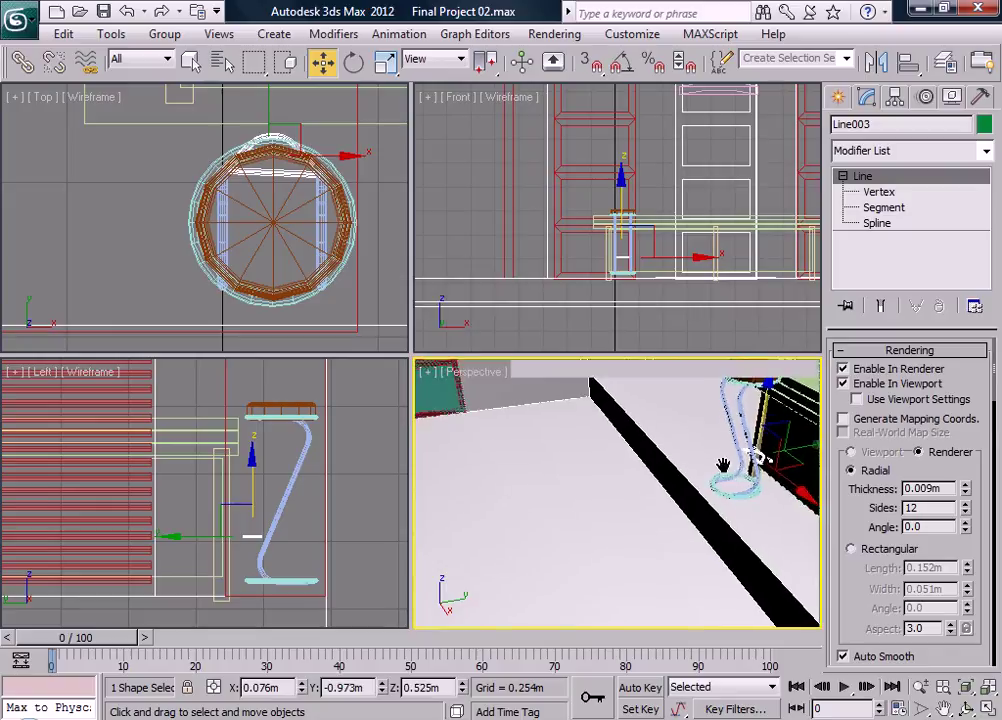
pyautogui.scroll(2, 736, 487)
pyautogui.scroll(-1, 730, 500)
pyautogui.hotkey('alt', 'w')
pyautogui.scroll(4, 669, 425)
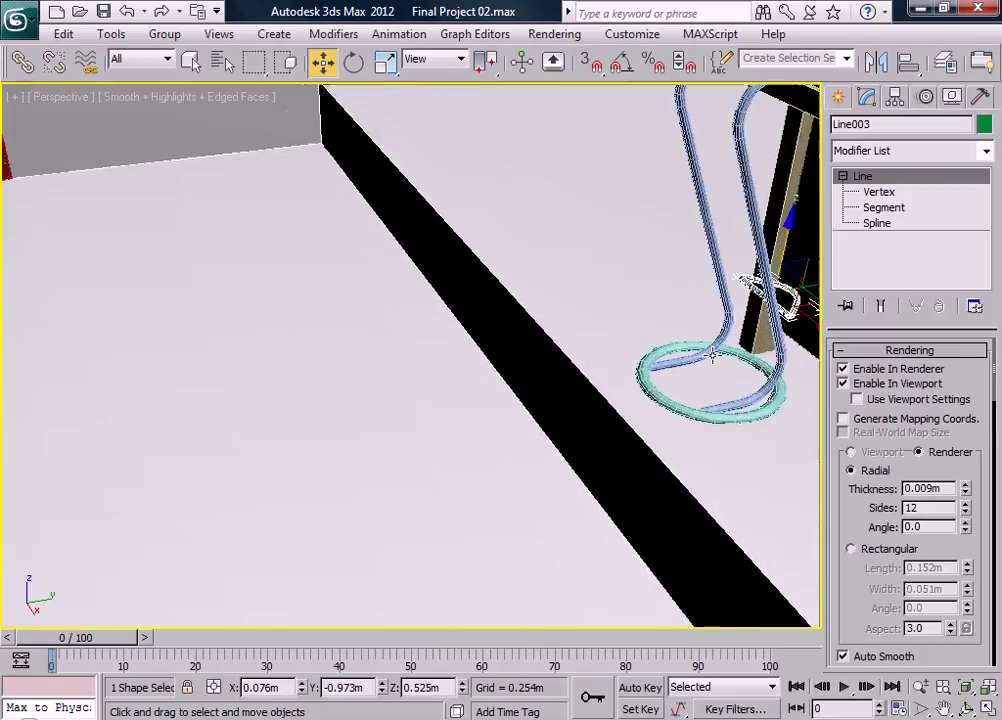
pyautogui.moveTo(614, 455); pyautogui.dragTo(482, 455, button='middle')
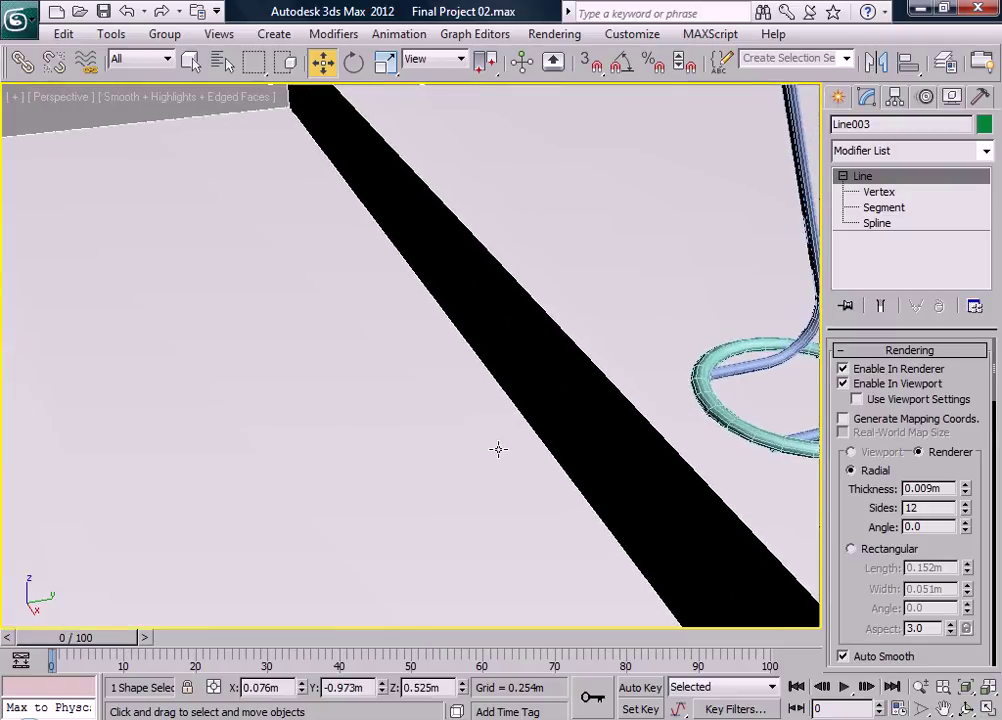
pyautogui.press('z')
pyautogui.scroll(2, 612, 331)
pyautogui.moveTo(484, 362); pyautogui.dragTo(484, 320)
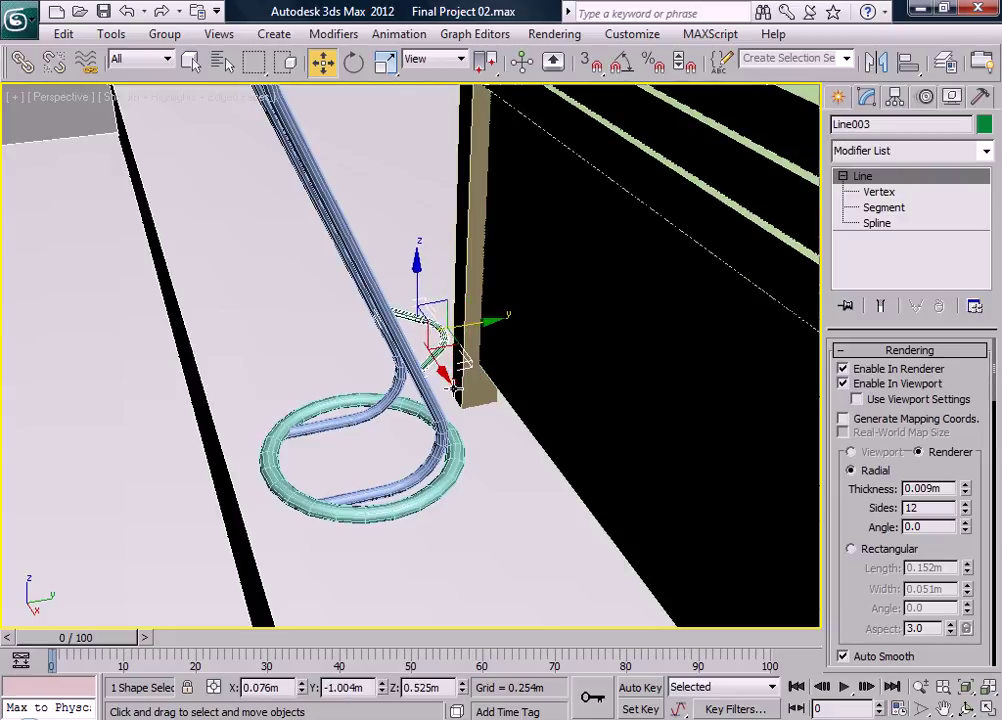
pyautogui.scroll(-15, 451, 386)
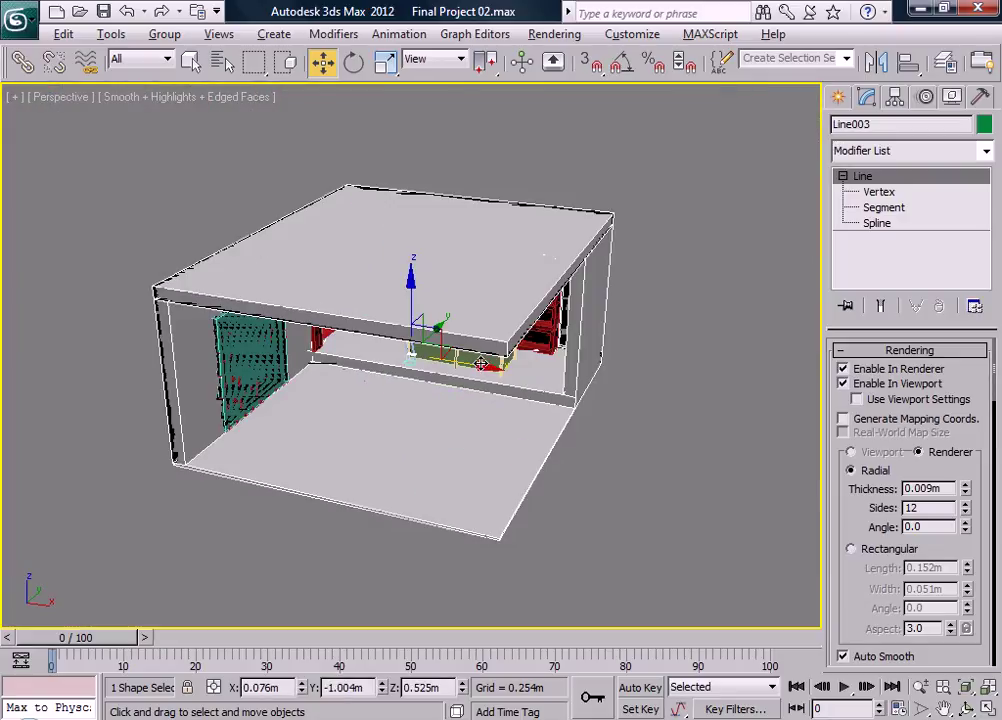
pyautogui.keyDown('alt'); pyautogui.moveTo(466, 371); pyautogui.dragTo(446, 308, button='middle'); pyautogui.keyUp('alt')
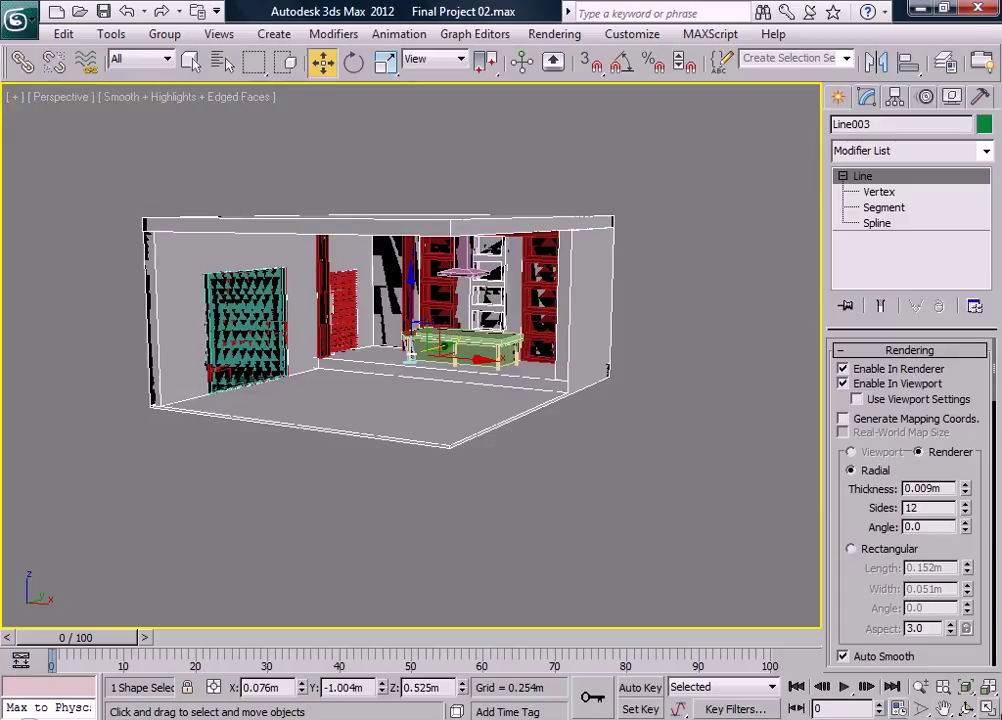
# - Switch region selection to Window mode, select all six parts of the bar stool and group them under the default name
pyautogui.hotkey('alt', 'w')
pyautogui.moveTo(336, 465); pyautogui.dragTo(305, 463, button='middle')
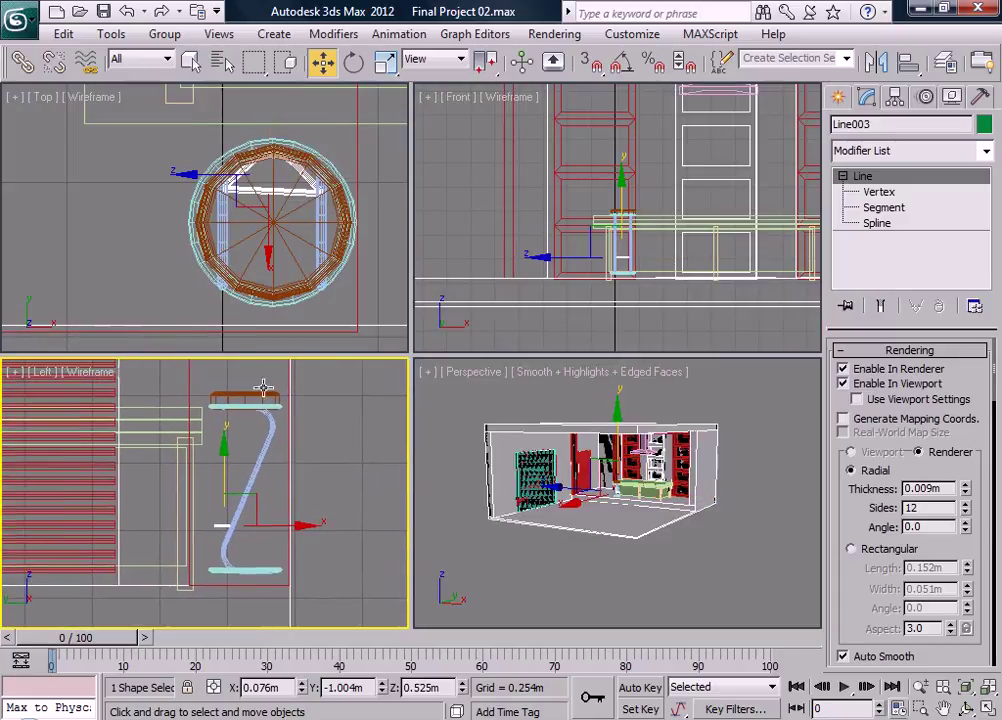
pyautogui.click(288, 66)
pyautogui.moveTo(288, 417); pyautogui.dragTo(282, 433, button='middle')
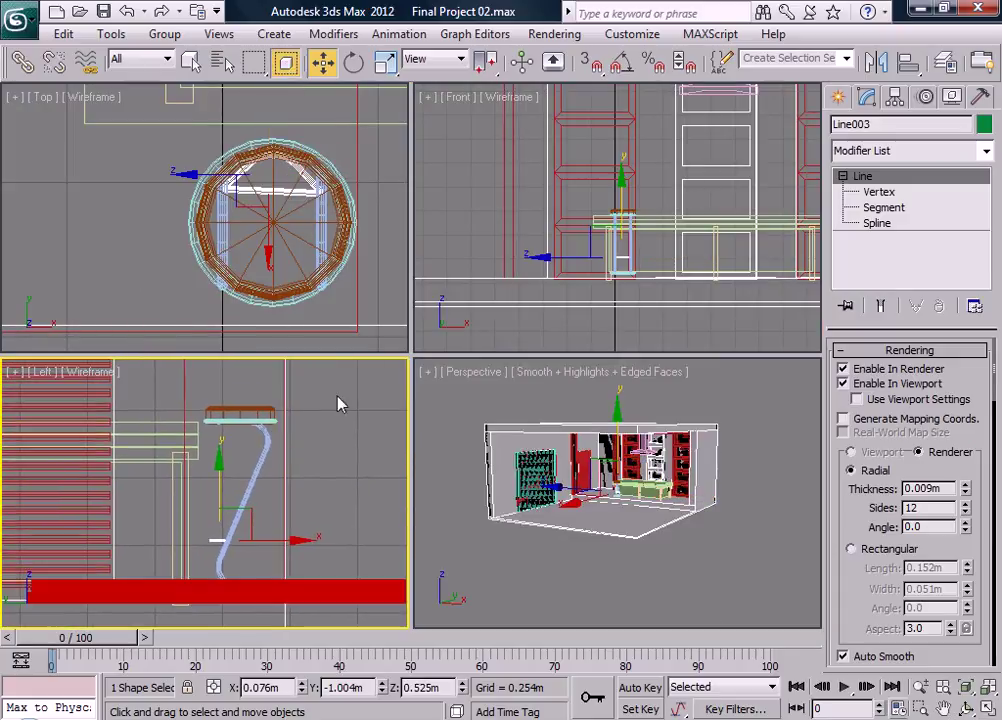
pyautogui.moveTo(356, 363); pyautogui.dragTo(196, 623)
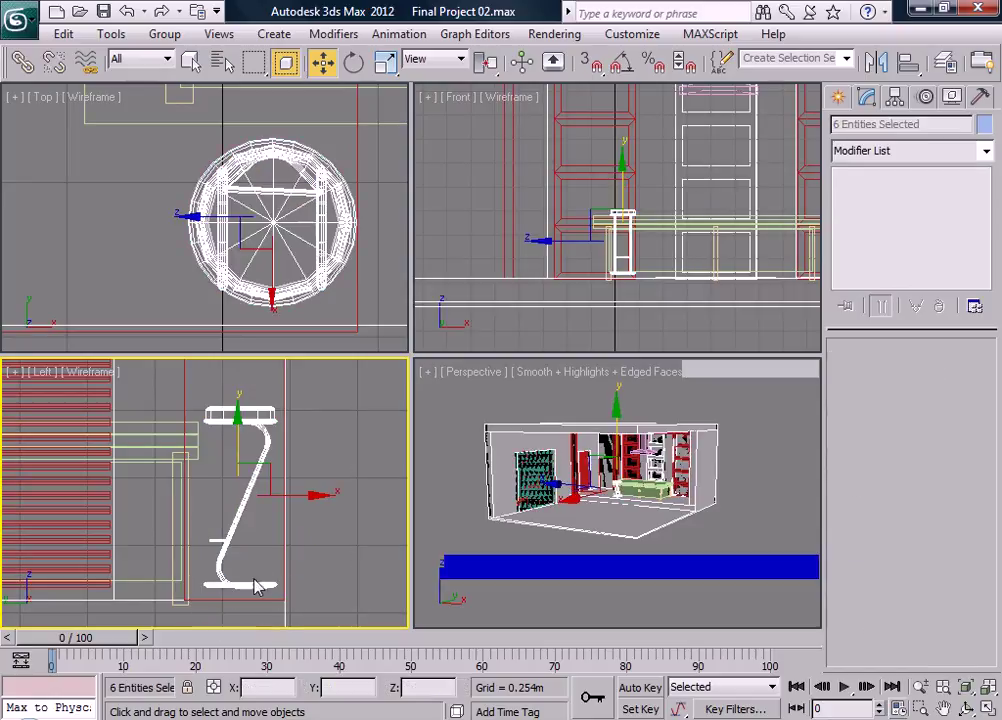
pyautogui.moveTo(275, 547); pyautogui.dragTo(287, 525, button='middle')
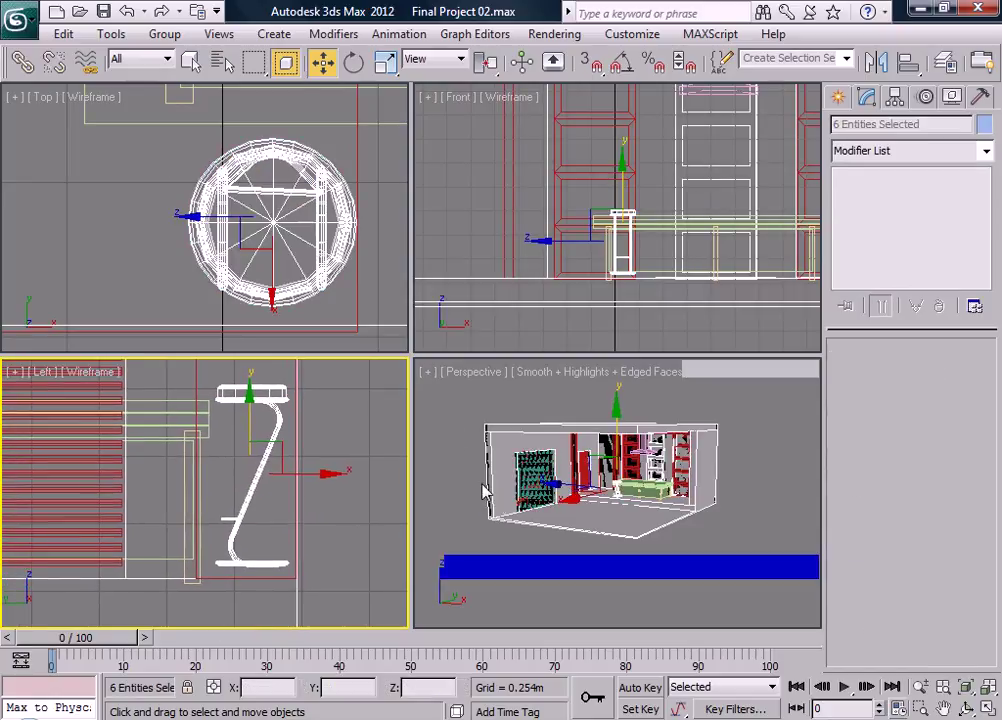
pyautogui.click(165, 34)
pyautogui.click(180, 59)
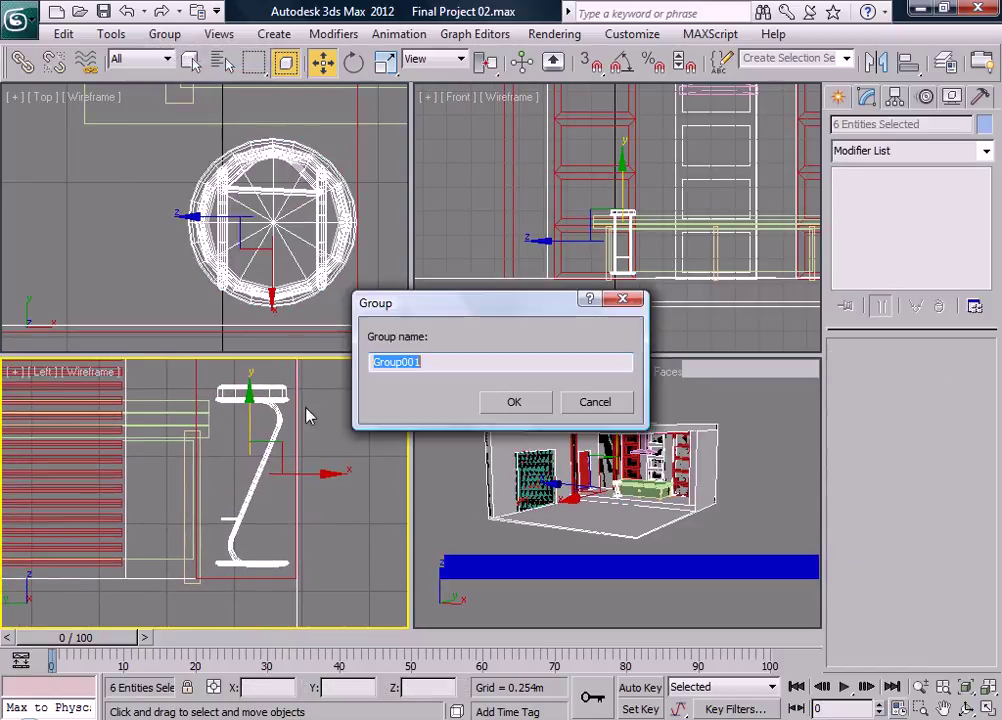
pyautogui.click(500, 402)
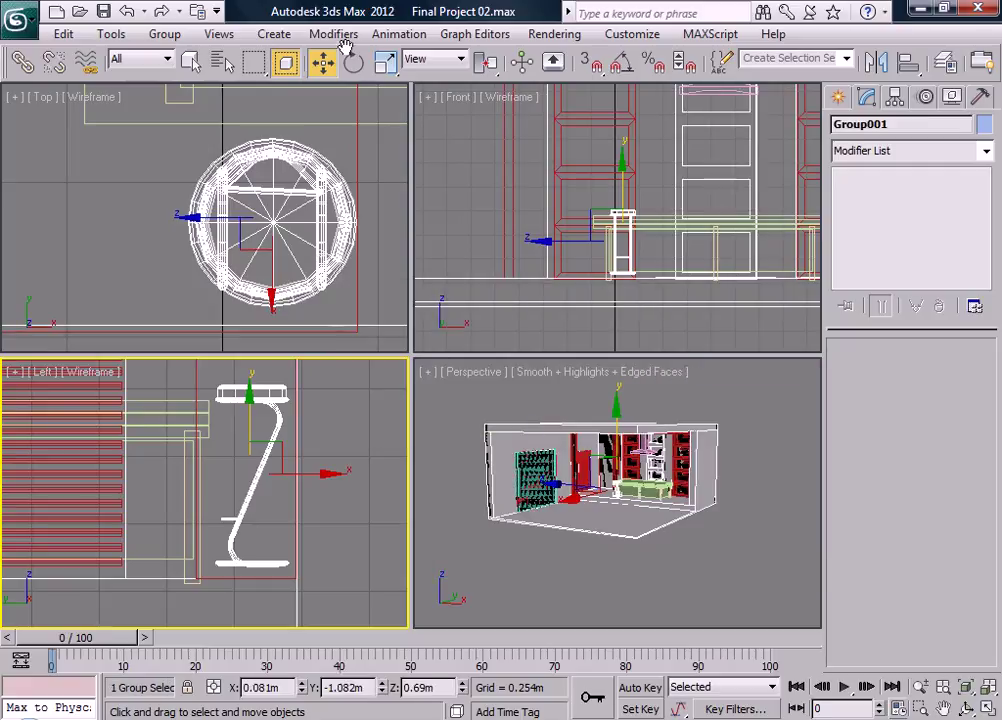
# - Scale the stool group down uniformly to sit lower than the countertop and lower it to about Z 0.555 m
pyautogui.click(383, 62)
pyautogui.moveTo(217, 471); pyautogui.dragTo(212, 456, button='middle')
pyautogui.moveTo(250, 440); pyautogui.dragTo(243, 482)
pyautogui.click(322, 62)
pyautogui.moveTo(228, 429); pyautogui.dragTo(228, 397, button='middle')
pyautogui.moveTo(244, 376); pyautogui.dragTo(248, 412)
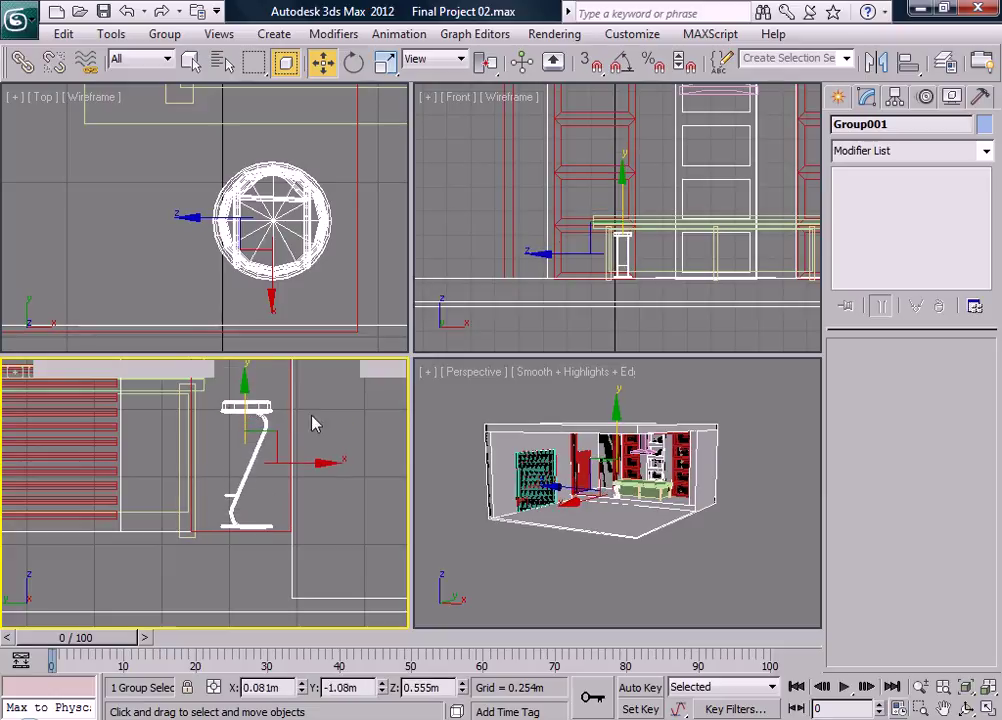
# - Lower the stool group onto the kitchen floor, to about Z 0.539 m
pyautogui.moveTo(652, 293); pyautogui.dragTo(597, 158, button='middle')
pyautogui.scroll(6, 634, 262)
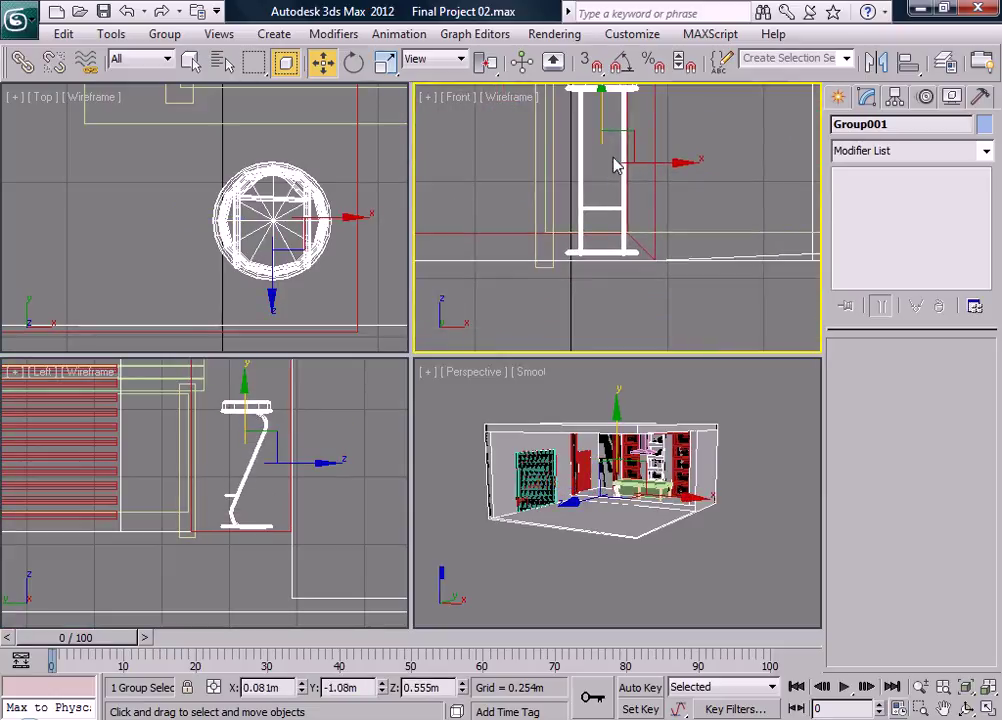
pyautogui.moveTo(604, 120); pyautogui.dragTo(602, 123)
pyautogui.scroll(5, 607, 300)
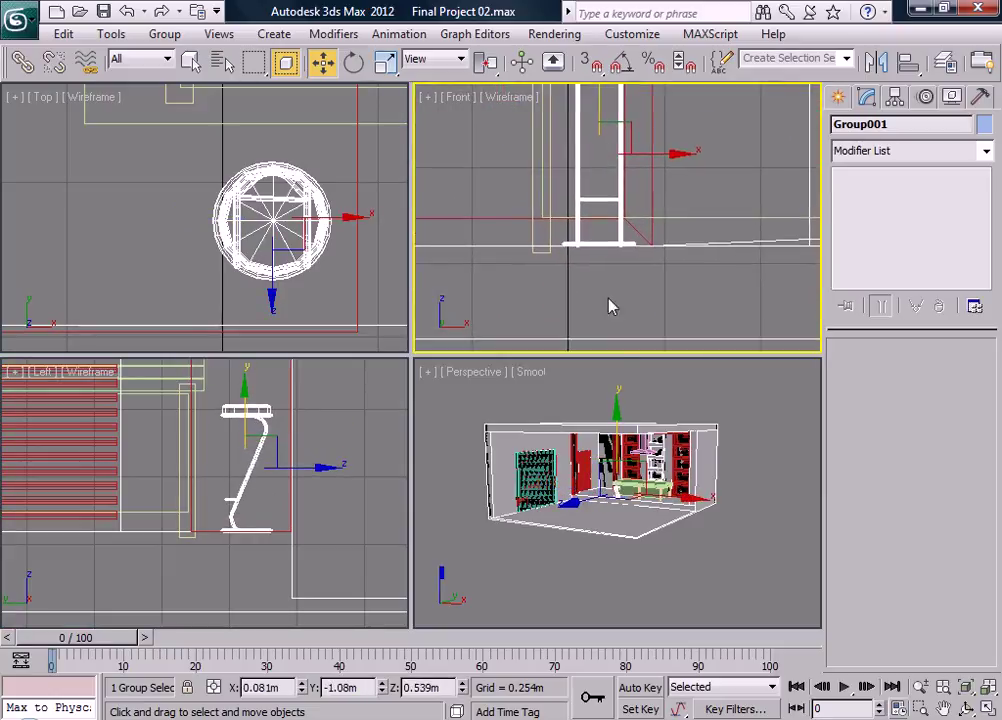
pyautogui.scroll(-5, 607, 298)
pyautogui.scroll(-5, 209, 487)
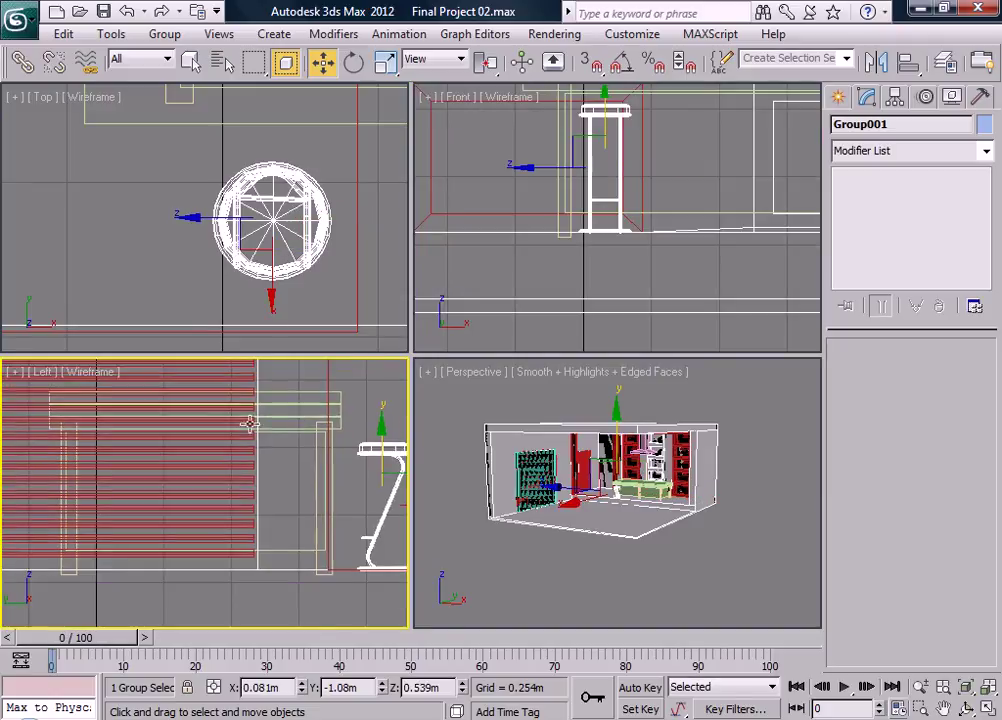
# - Clear the selection and save the scene
pyautogui.moveTo(194, 501); pyautogui.dragTo(259, 483, button='middle')
pyautogui.keyDown('alt'); pyautogui.moveTo(577, 510); pyautogui.dragTo(271, 465, button='middle'); pyautogui.keyUp('alt')
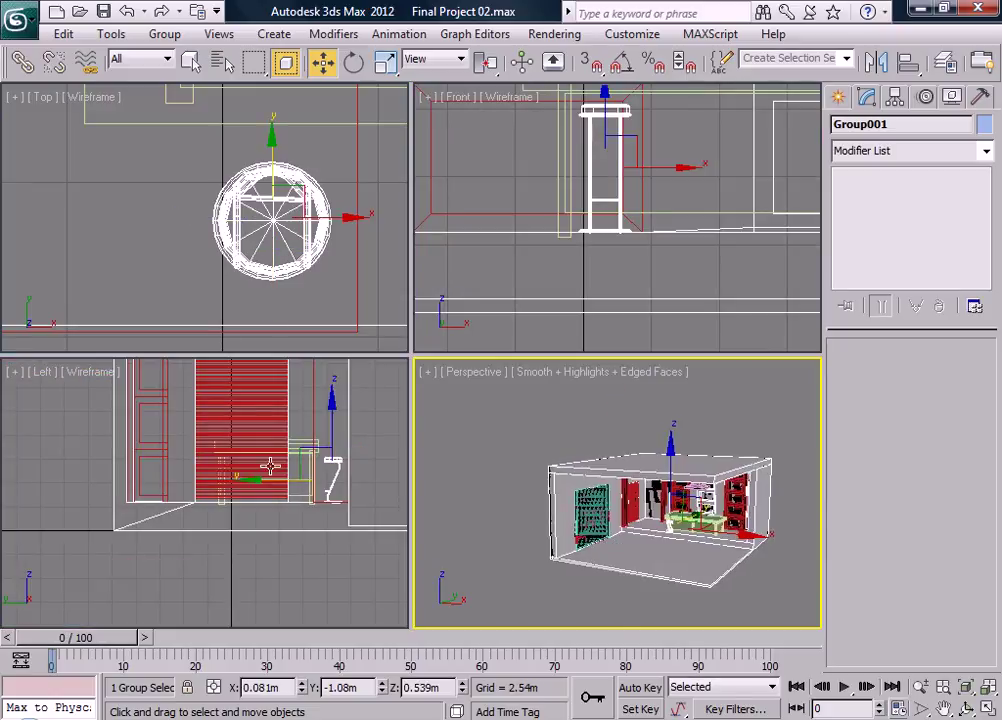
pyautogui.scroll(5, 240, 435)
pyautogui.click(240, 428)
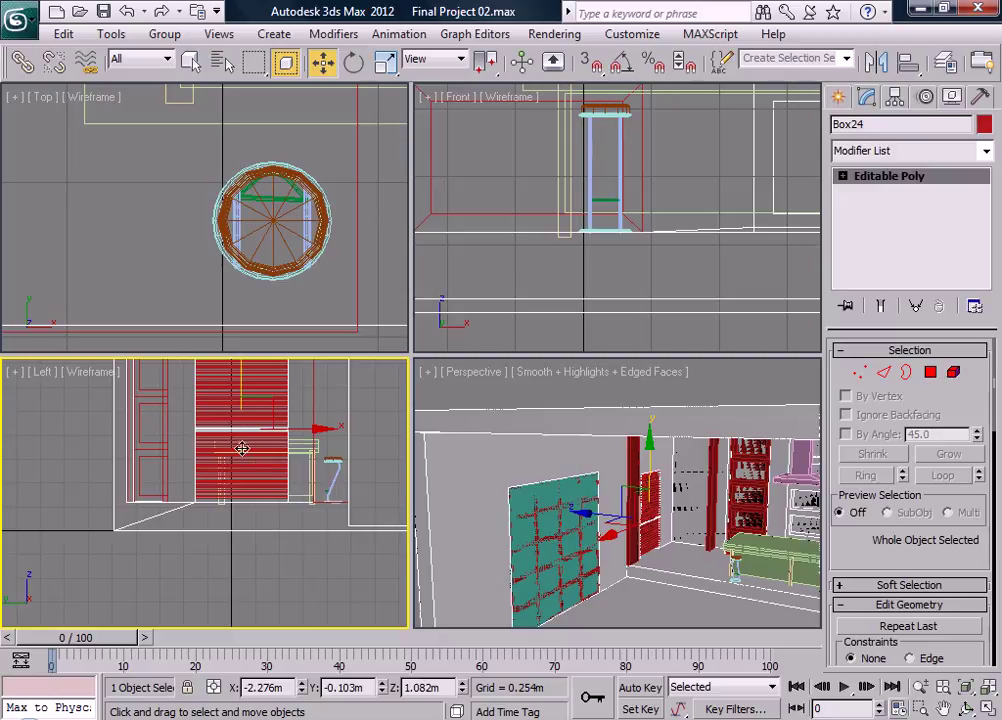
pyautogui.click(466, 289)
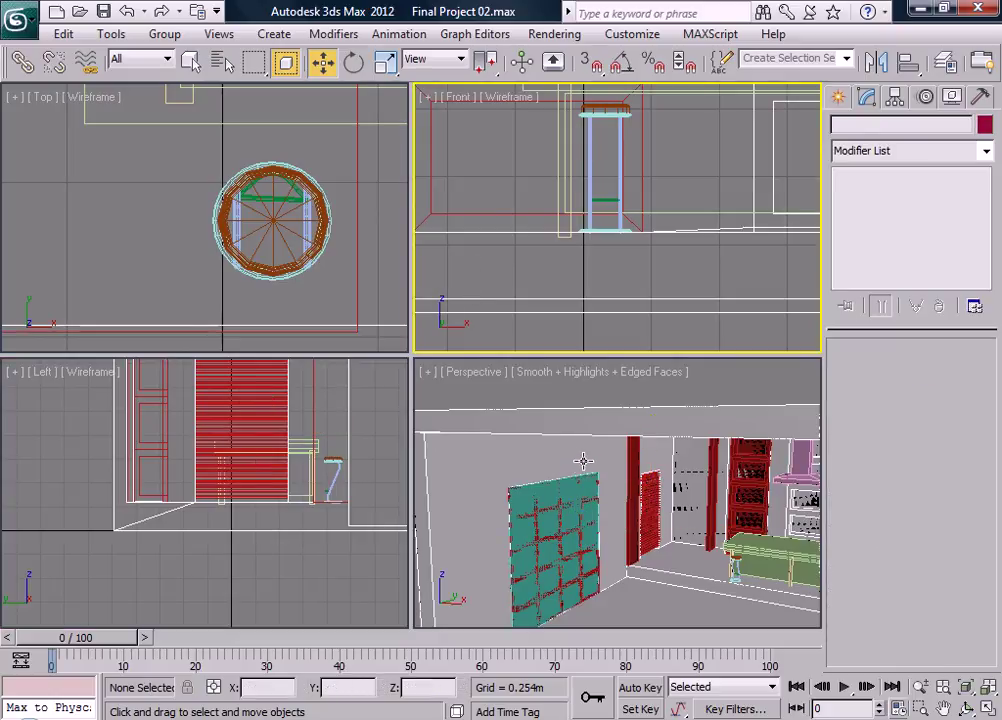
pyautogui.hotkey('ctrl', 's')
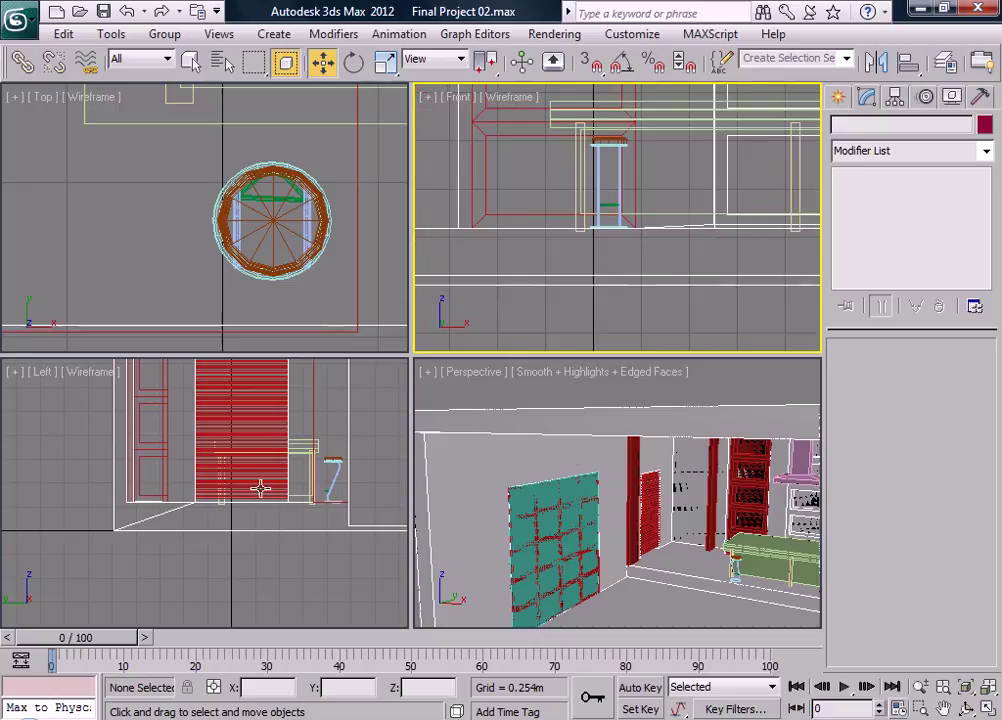
# - Select the pieces of the red slatted panel on the side wall, removing the counter parts caught in the selection
pyautogui.scroll(-5, 262, 480)
pyautogui.scroll(8, 270, 520)
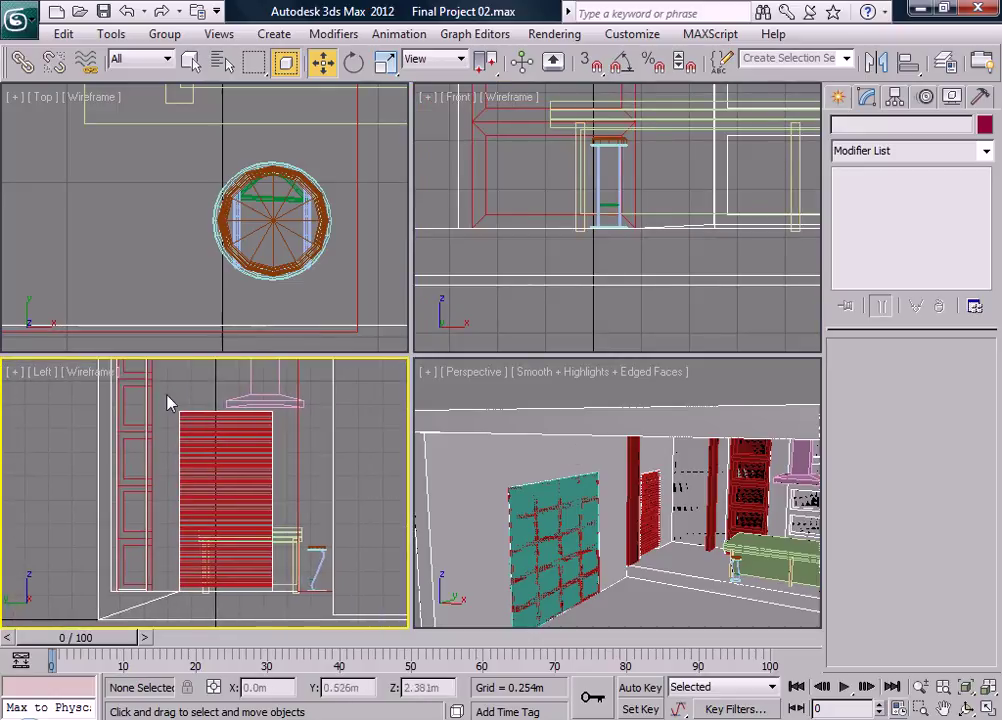
pyautogui.moveTo(168, 402); pyautogui.dragTo(285, 615)
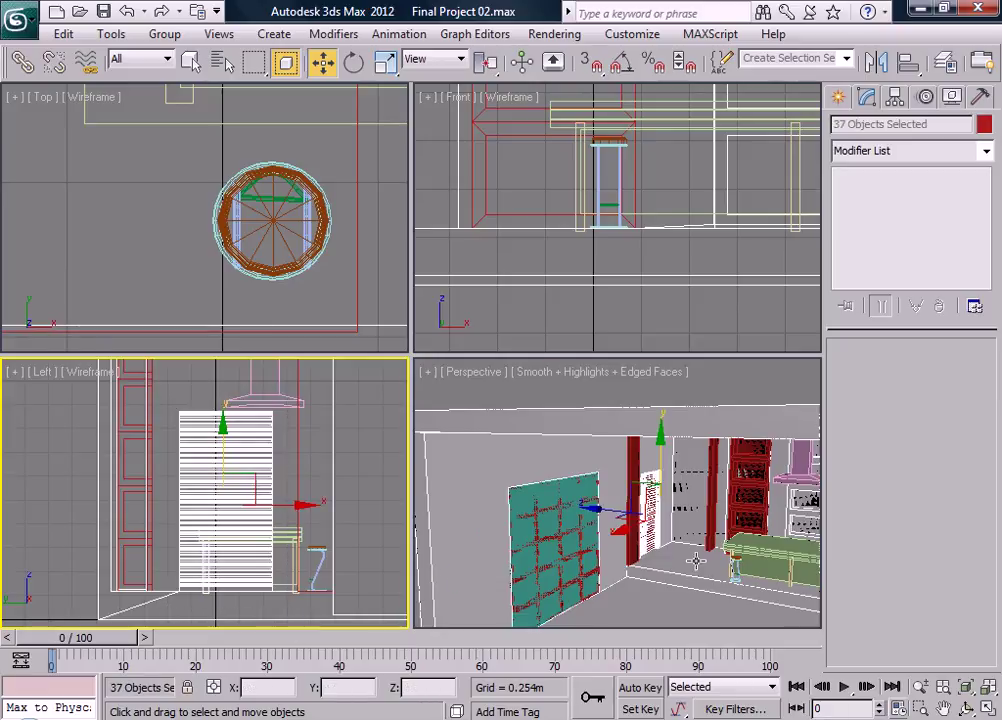
pyautogui.moveTo(696, 561); pyautogui.dragTo(645, 532, button='middle')
pyautogui.scroll(-3, 628, 536)
pyautogui.scroll(3, 630, 520)
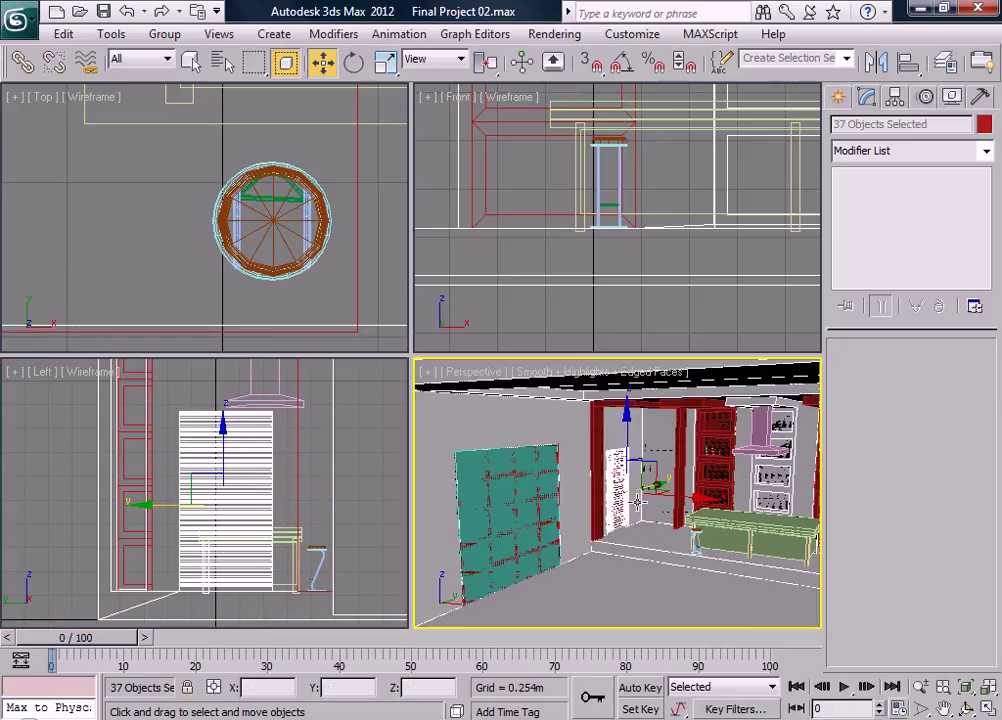
pyautogui.moveTo(637, 503)
pyautogui.mouseDown()
pyautogui.moveTo(592, 503)
pyautogui.moveTo(633, 510)
pyautogui.moveTo(555, 481)
pyautogui.moveTo(600, 488)
pyautogui.moveTo(637, 515)
pyautogui.moveTo(622, 512)
pyautogui.mouseUp()
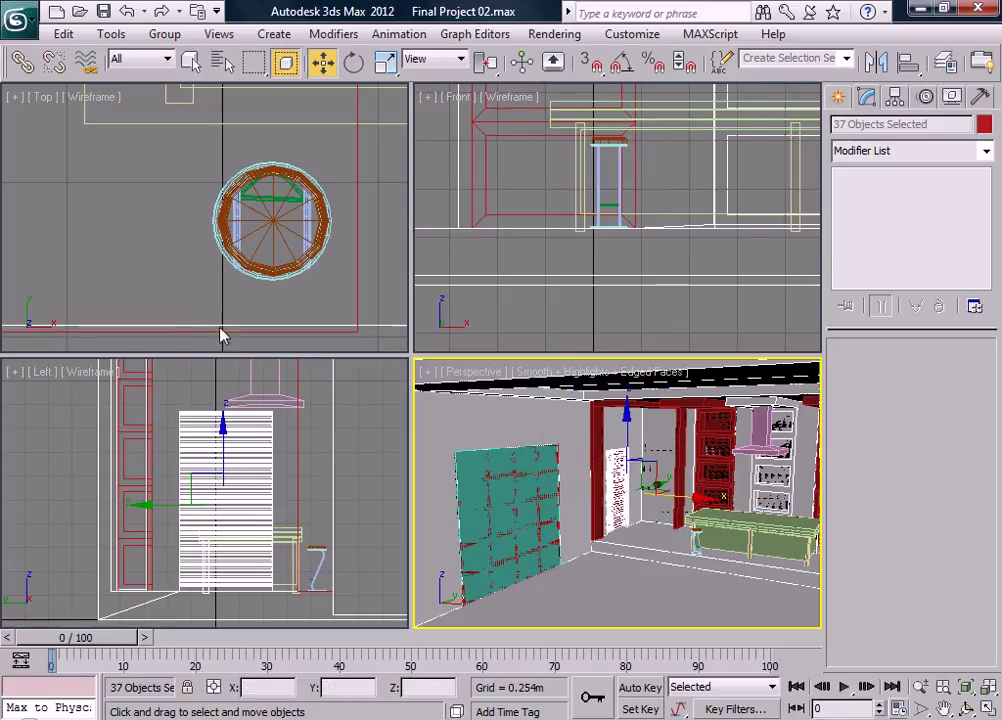
pyautogui.scroll(-6, 161, 224)
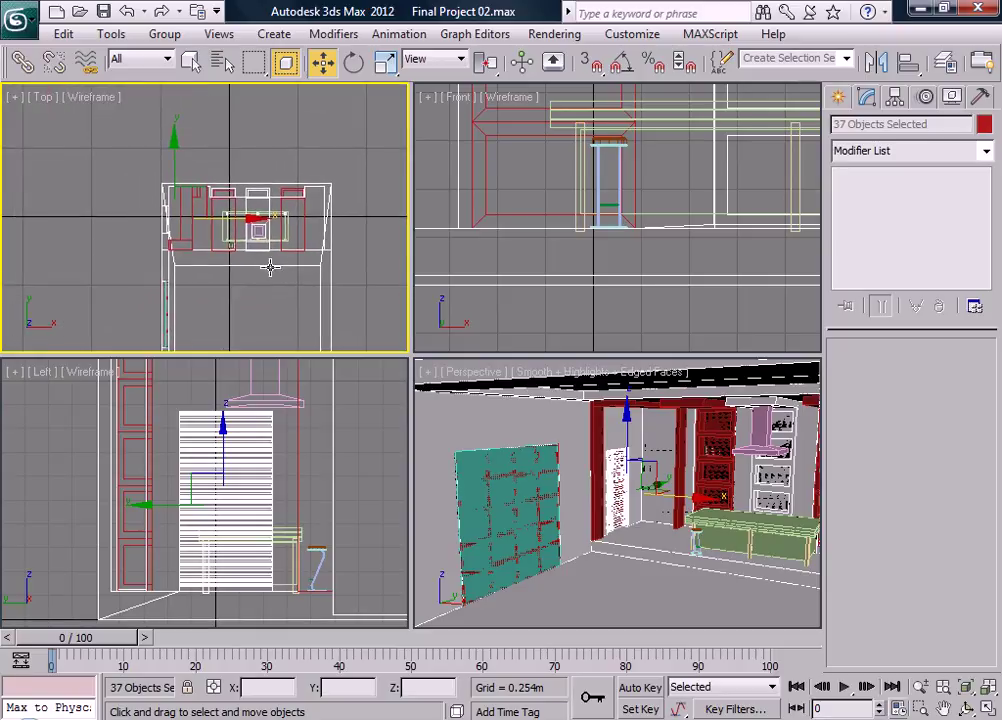
pyautogui.click(286, 64)
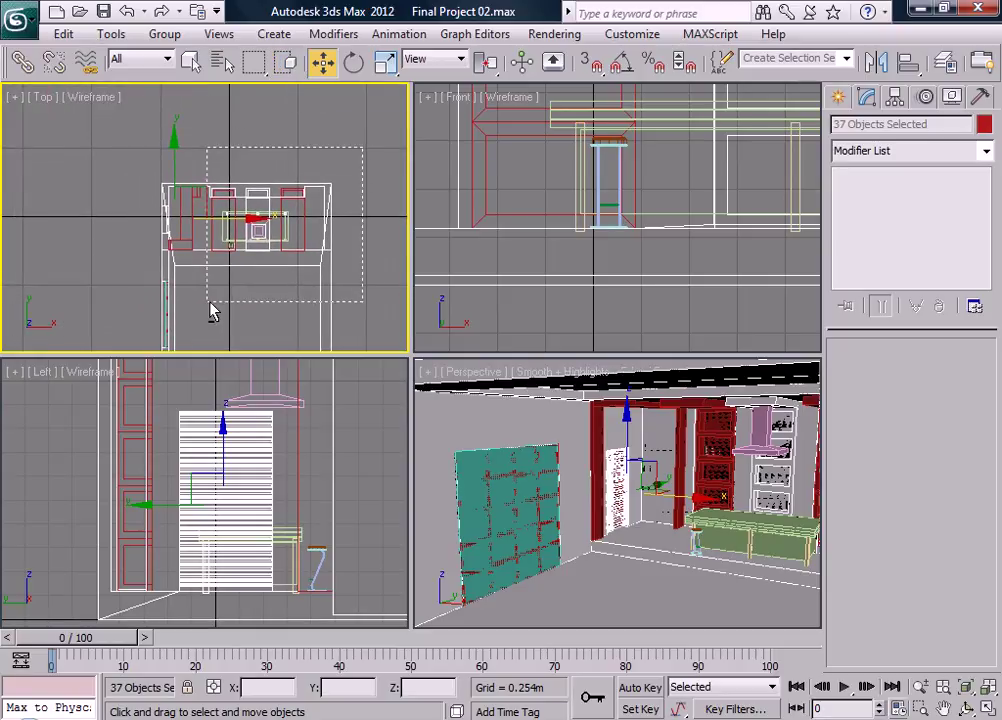
pyautogui.moveTo(210, 312); pyautogui.dragTo(204, 313)
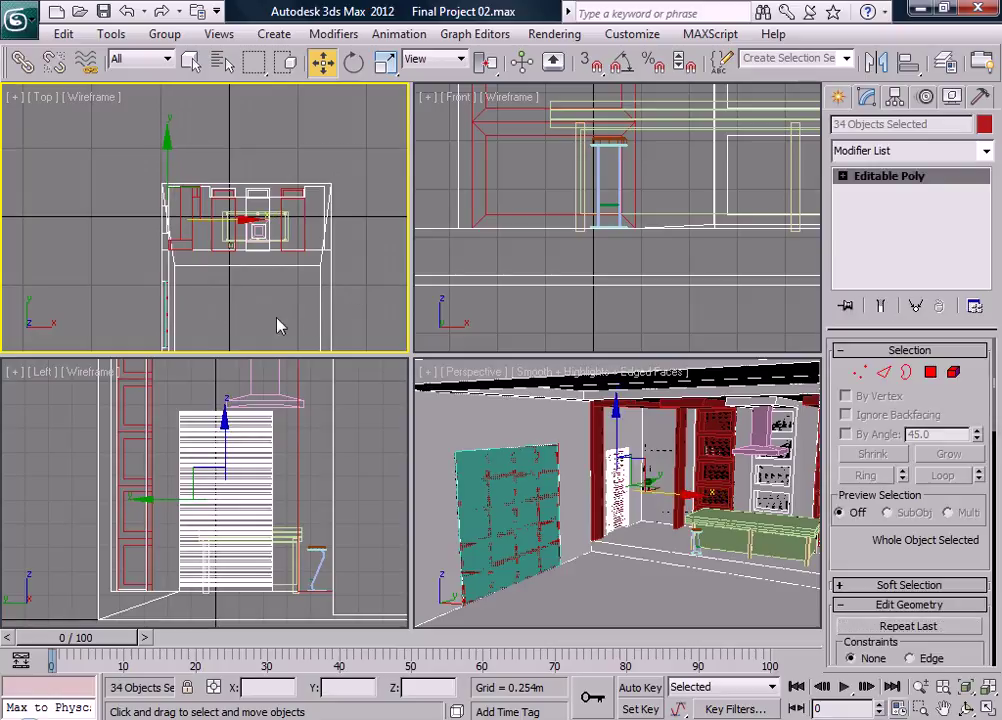
# - Group the selected pieces of the red slatted panel under the default name and clear the selection
pyautogui.scroll(-8, 595, 460)
pyautogui.moveTo(633, 483); pyautogui.dragTo(654, 478)
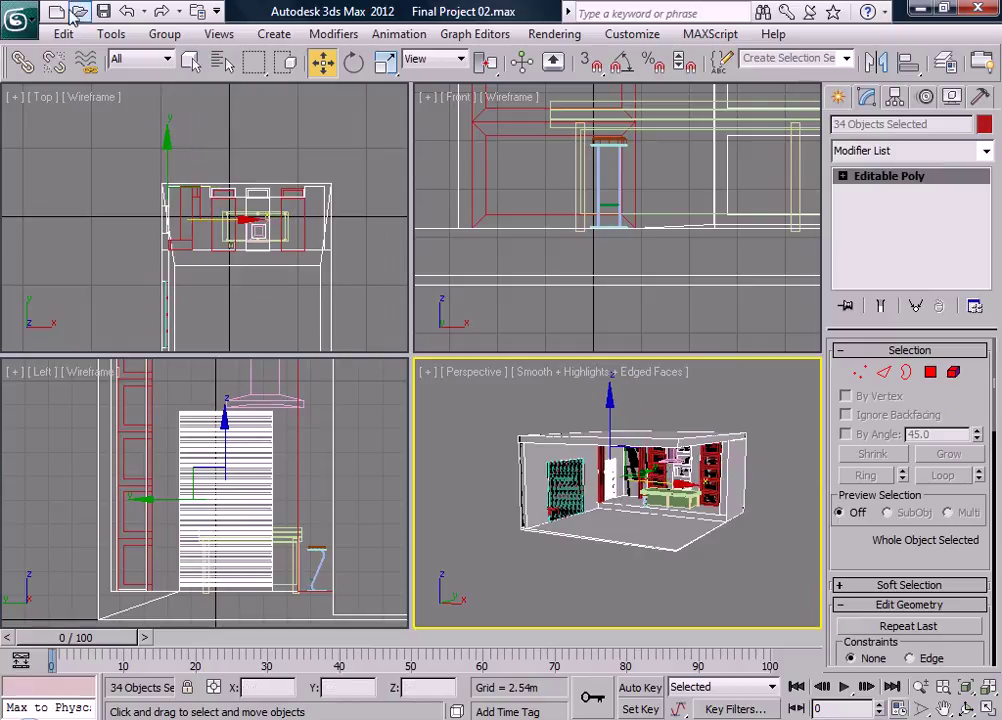
pyautogui.click(164, 33)
pyautogui.click(152, 59)
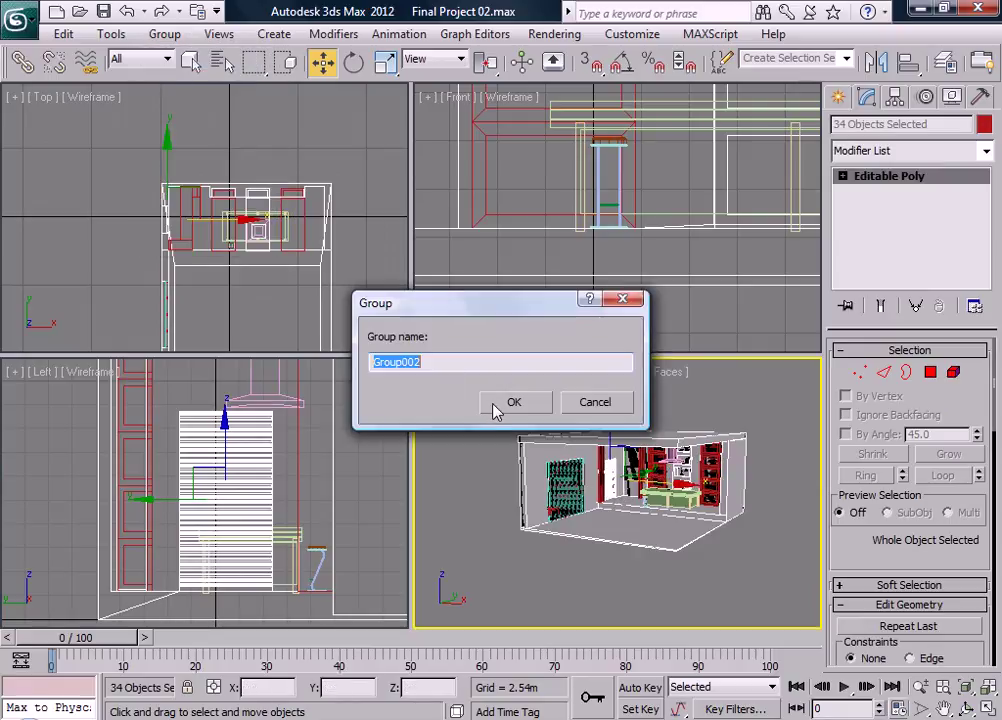
pyautogui.click(495, 412)
pyautogui.click(556, 426)
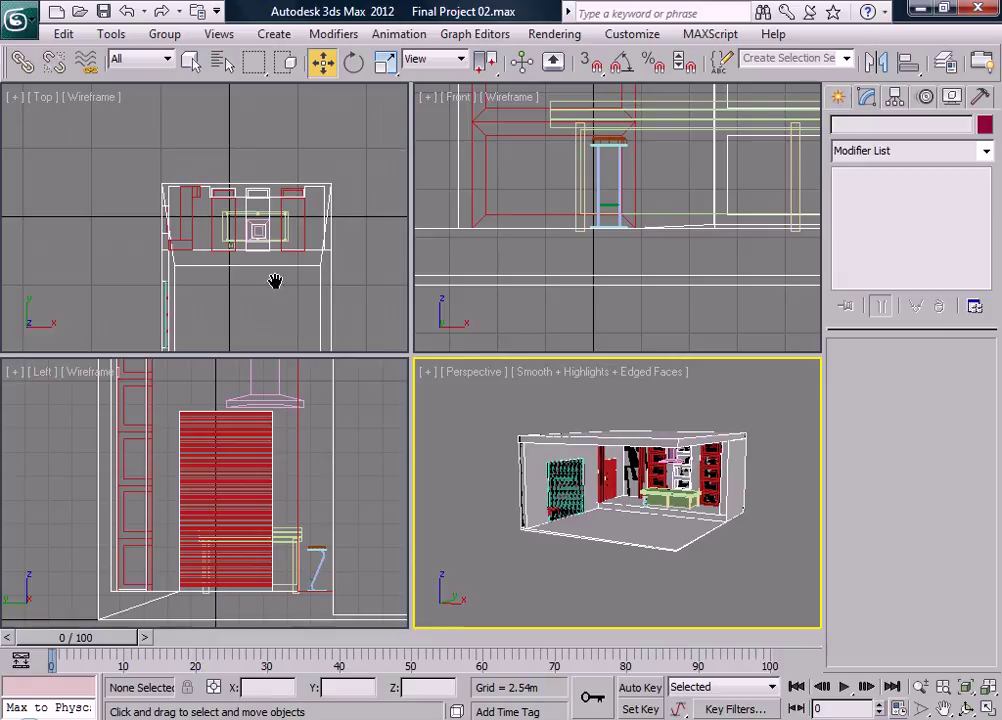
# - Select all parts of the kitchen counter, leaving the pink range hood above it out of the selection
pyautogui.scroll(7, 266, 250)
pyautogui.moveTo(275, 281); pyautogui.dragTo(227, 237, button='middle')
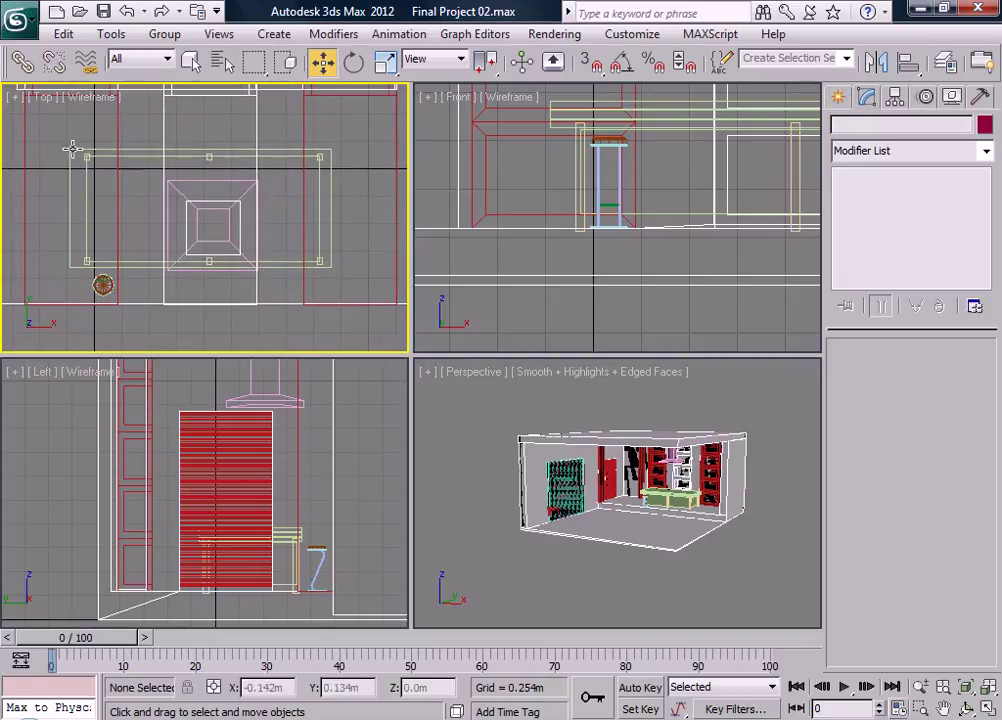
pyautogui.click(282, 68)
pyautogui.moveTo(72, 186); pyautogui.dragTo(371, 300)
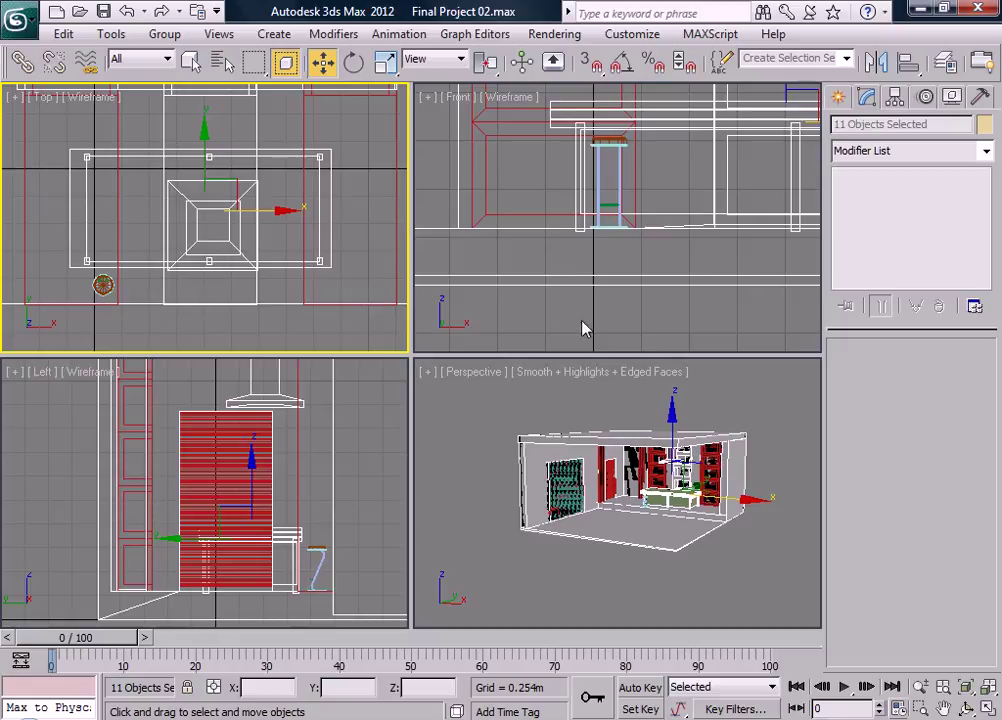
pyautogui.moveTo(677, 493); pyautogui.dragTo(553, 499, button='middle')
pyautogui.scroll(5, 686, 496)
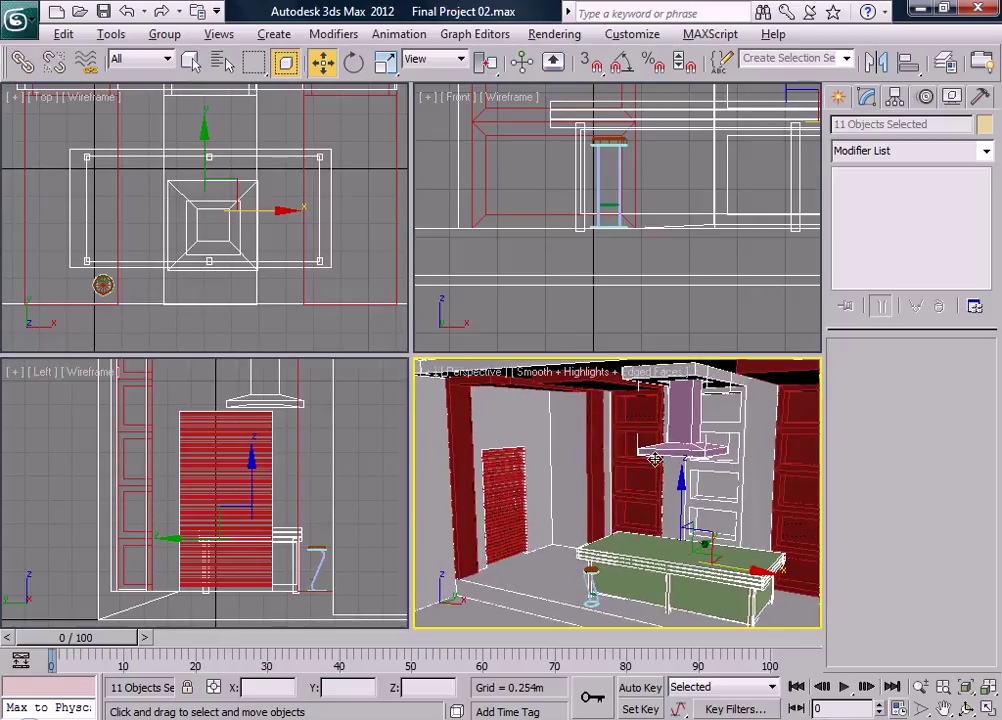
pyautogui.keyDown('alt'); pyautogui.click(677, 420); pyautogui.keyUp('alt')
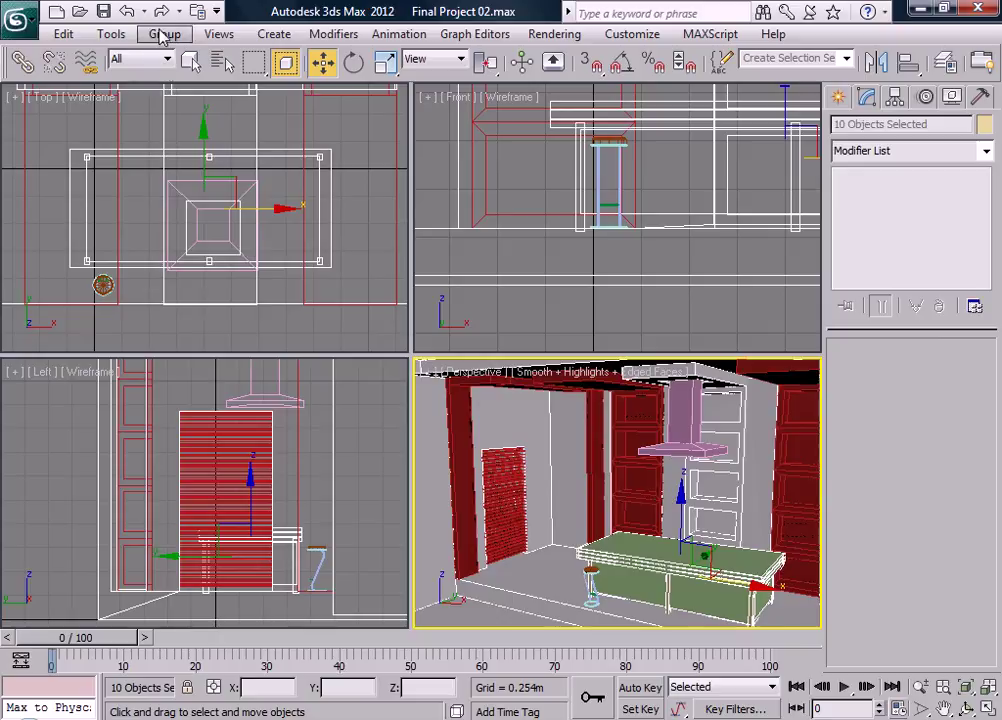
# - Group the selected counter parts under the default name
pyautogui.click(165, 34)
pyautogui.click(186, 58)
pyautogui.click(512, 402)
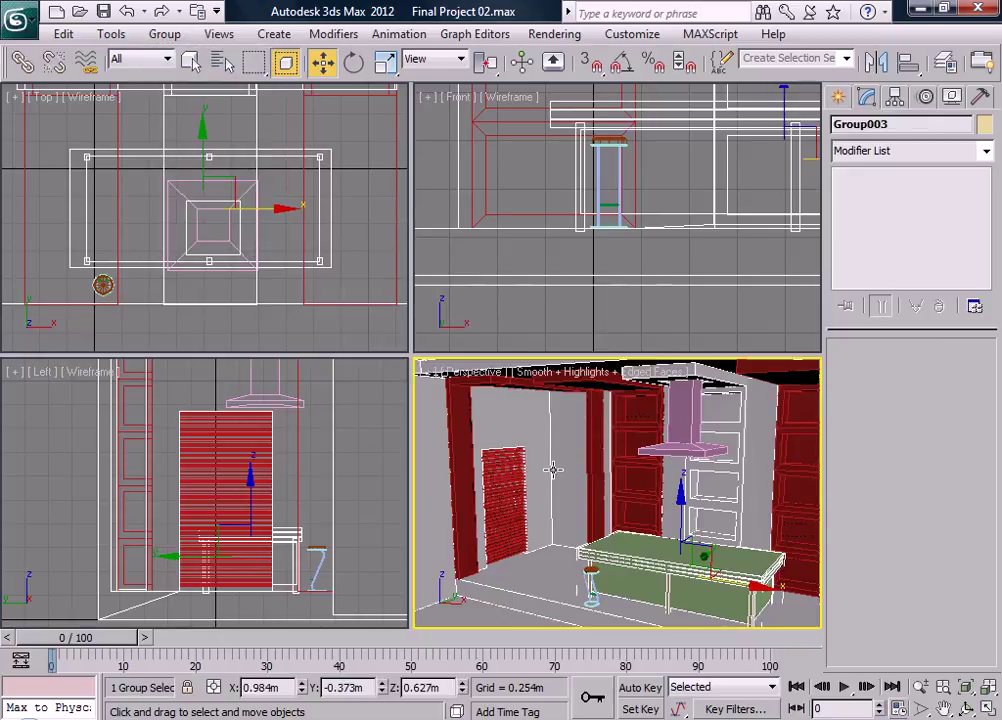
# - Open the counter group so that its individual parts become accessible
pyautogui.moveTo(621, 542); pyautogui.dragTo(616, 503, button='middle')
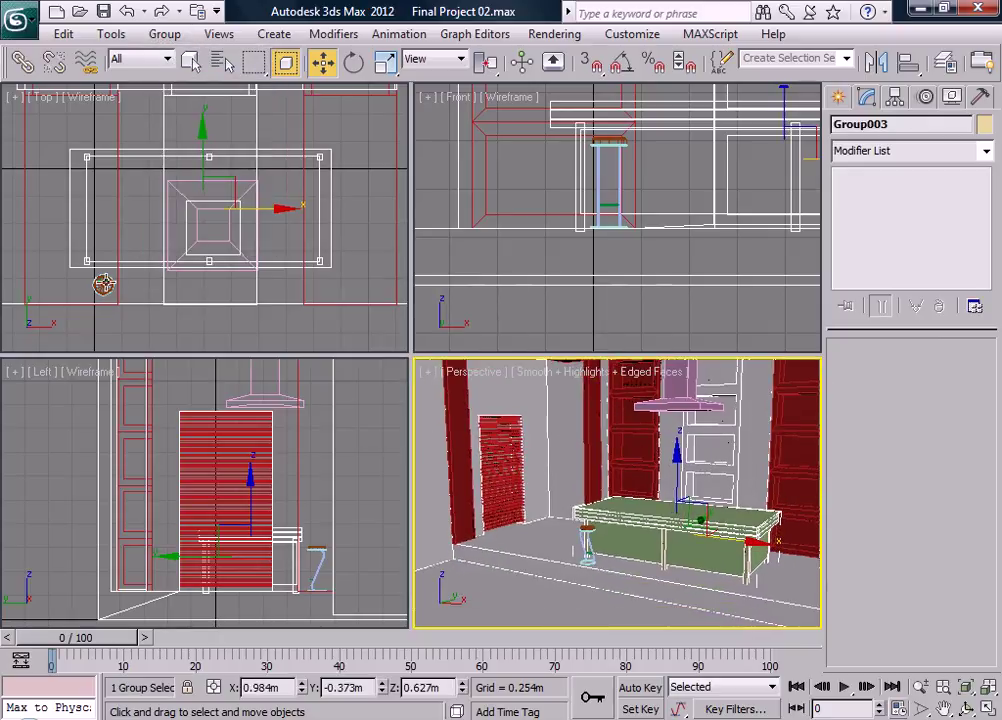
pyautogui.moveTo(270, 152); pyautogui.dragTo(306, 172, button='middle')
pyautogui.moveTo(682, 409); pyautogui.dragTo(646, 432, button='middle')
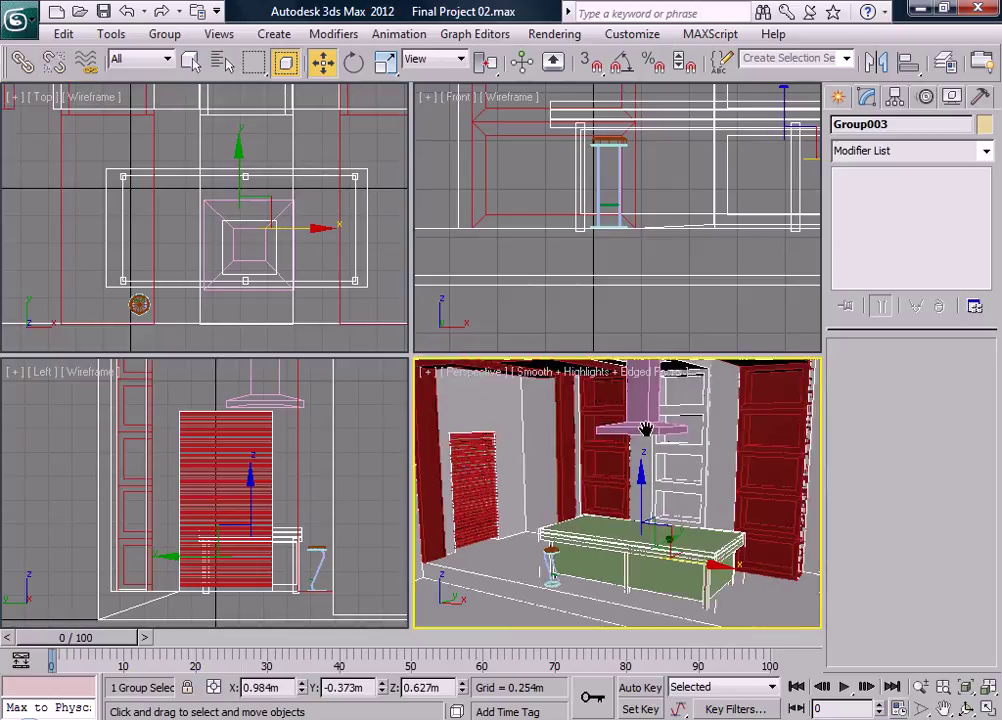
pyautogui.scroll(-3, 650, 455)
pyautogui.scroll(3, 650, 465)
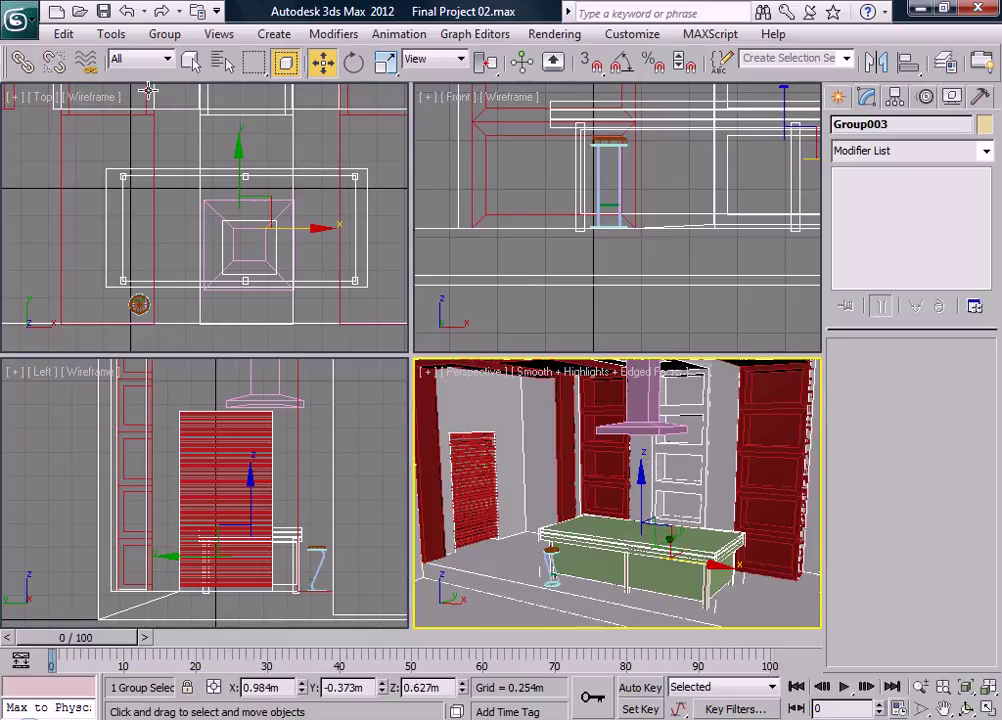
pyautogui.click(164, 33)
pyautogui.click(186, 107)
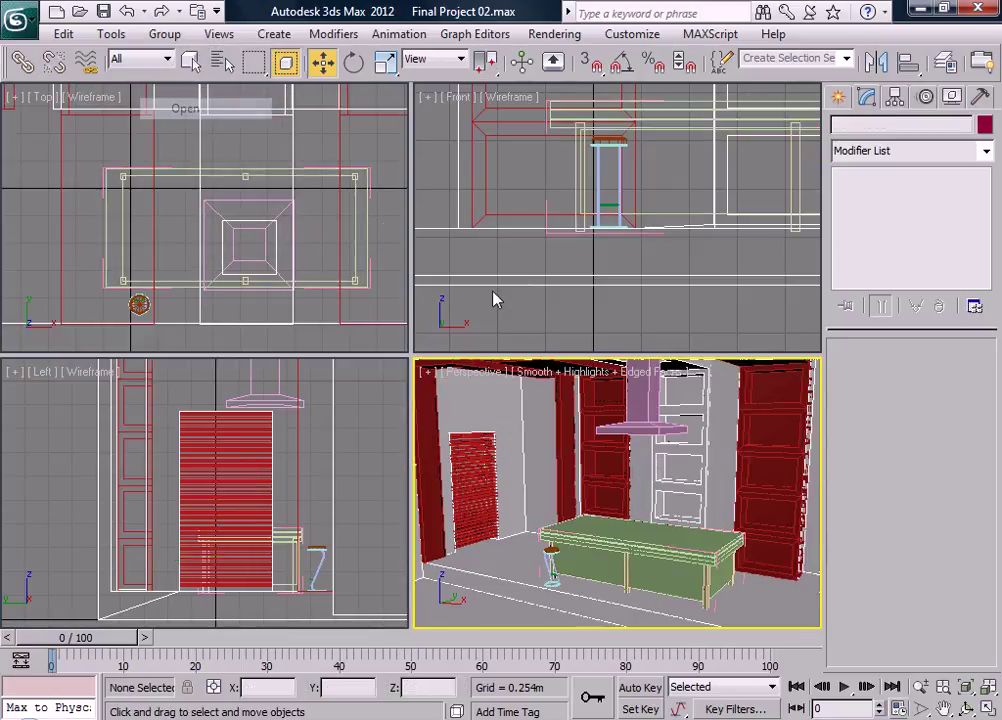
# - Select the white shelf unit behind the counter, then reselect the open counter group and close it
pyautogui.click(704, 412)
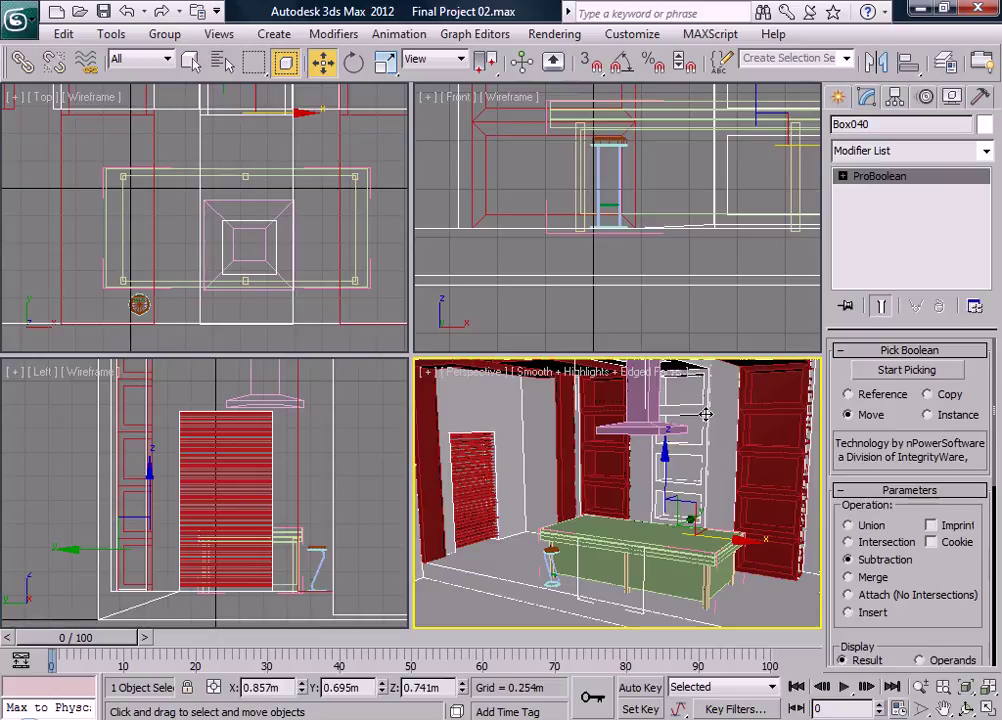
pyautogui.click(164, 35)
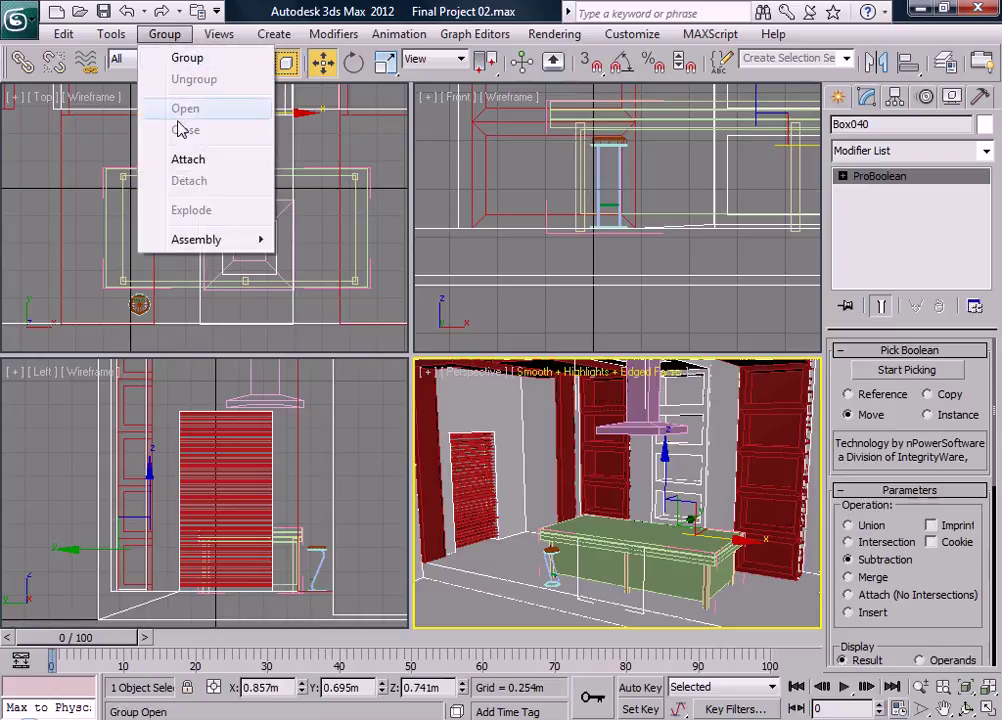
pyautogui.click(697, 420)
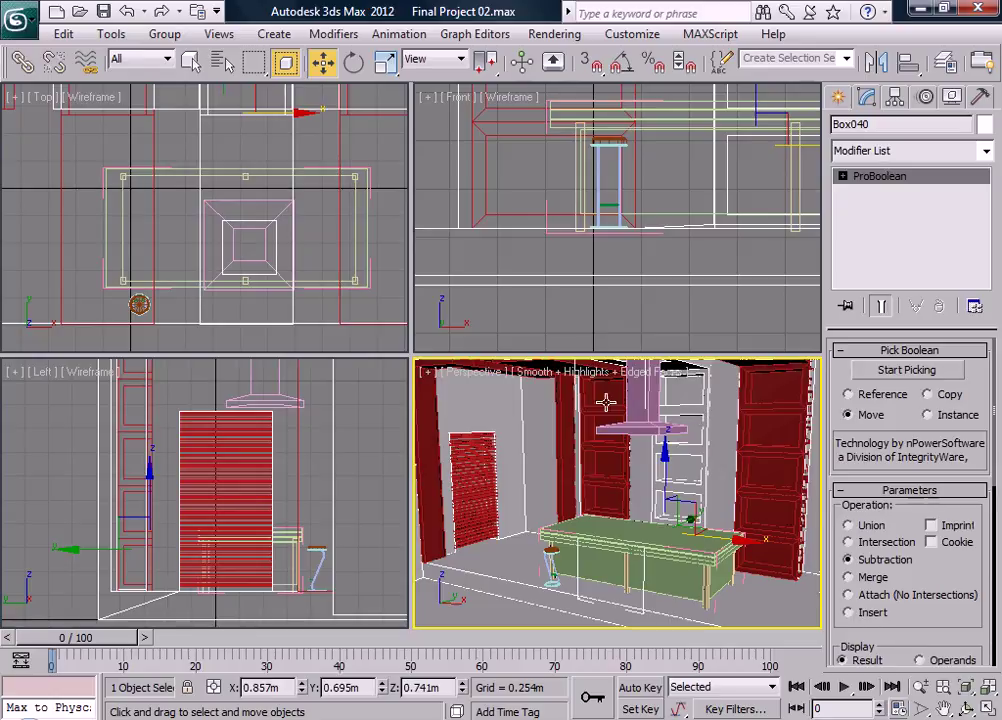
pyautogui.click(164, 35)
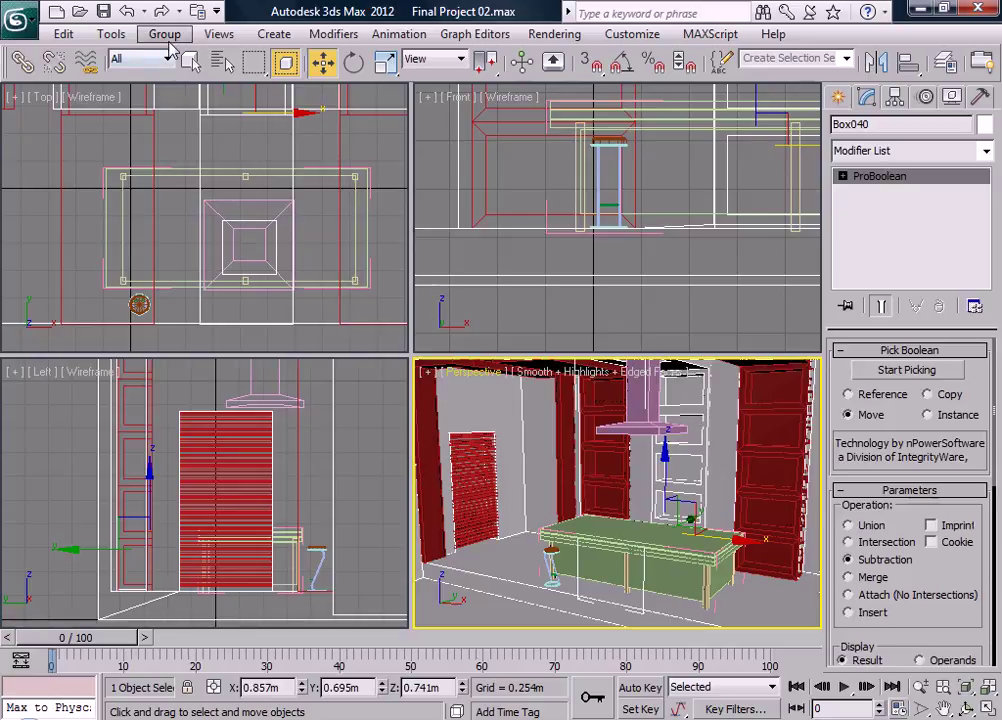
pyautogui.click(179, 59)
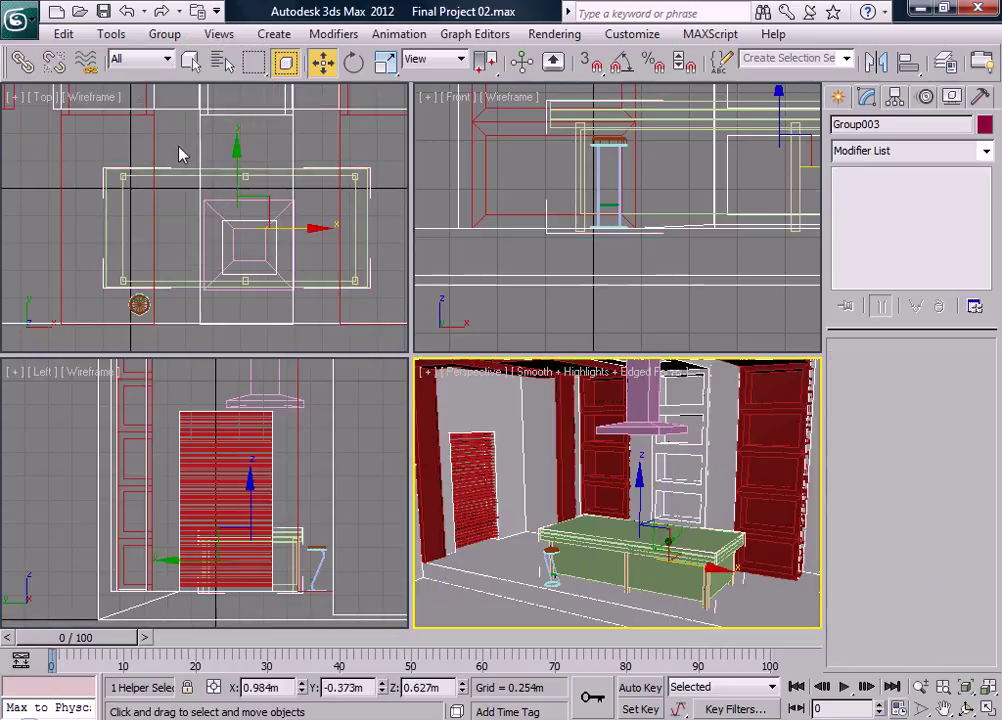
pyautogui.click(164, 35)
pyautogui.click(181, 130)
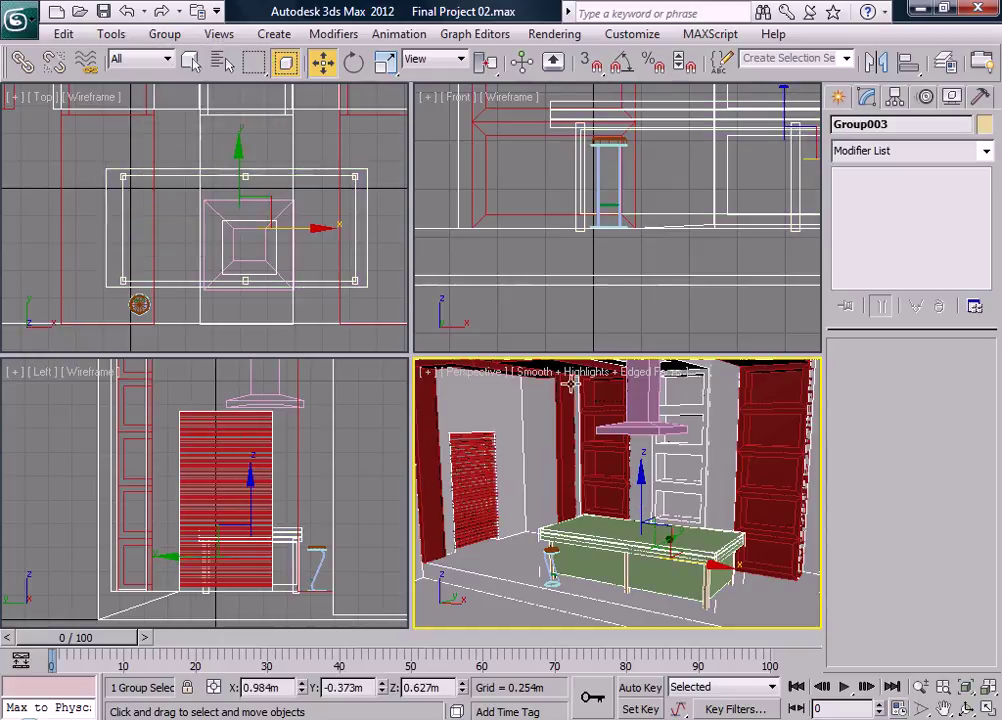
pyautogui.moveTo(618, 496); pyautogui.dragTo(672, 515, button='middle')
pyautogui.scroll(-5, 590, 516)
pyautogui.scroll(6, 673, 520)
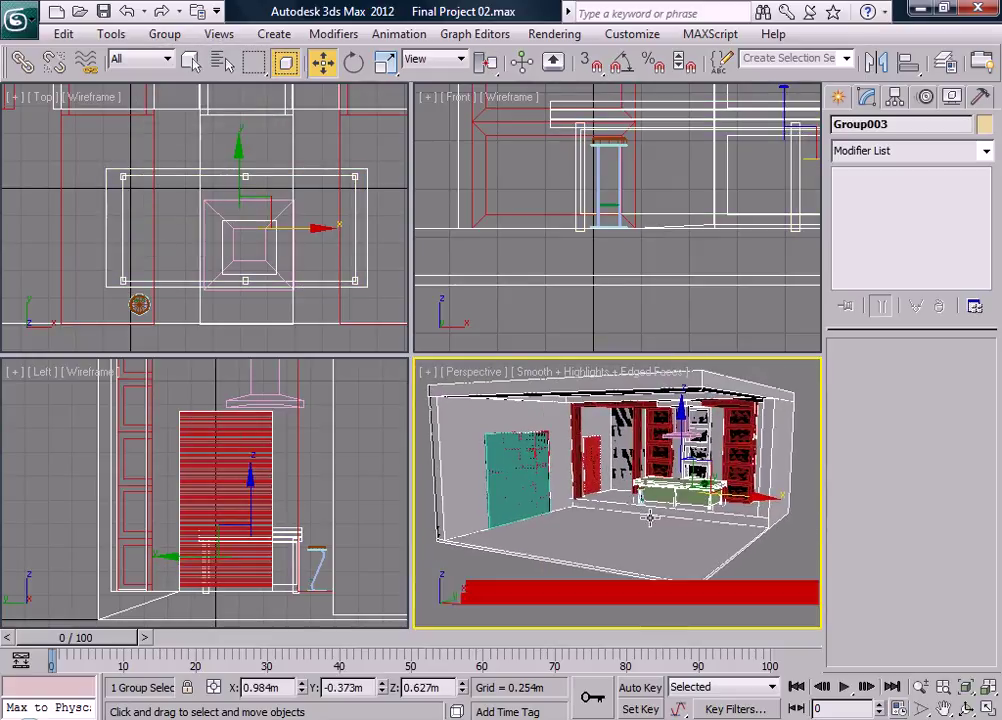
pyautogui.moveTo(710, 510); pyautogui.dragTo(653, 505)
pyautogui.rightClick(654, 505)
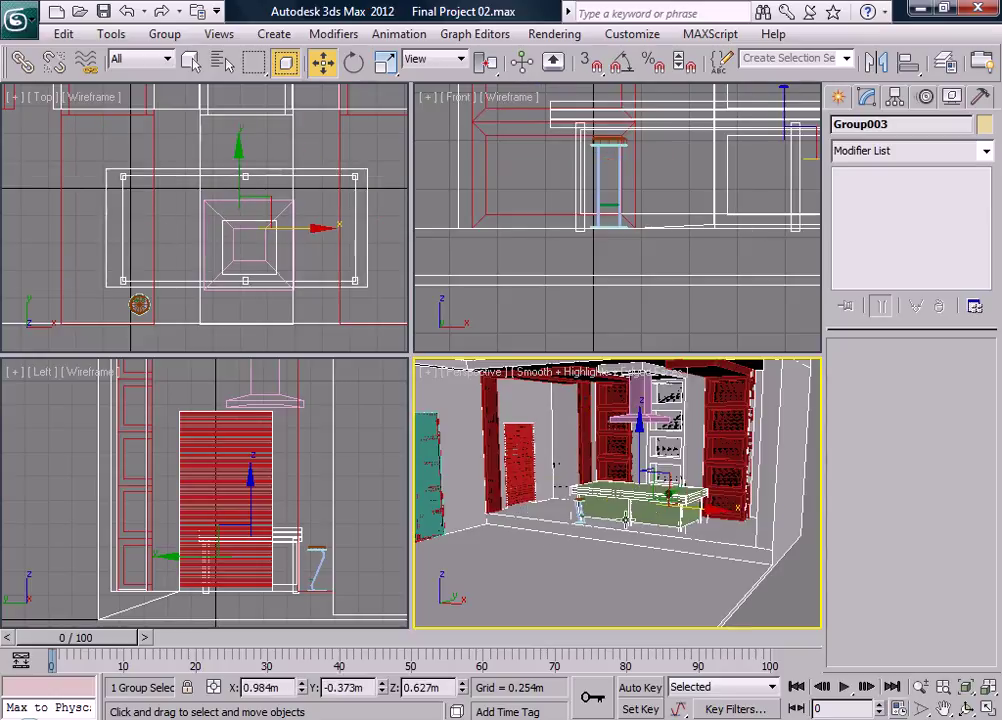
# - Make one independent copy of the bar stool farther along the counter's front, at about X 0.996 m
pyautogui.moveTo(230, 288); pyautogui.dragTo(239, 250, button='middle')
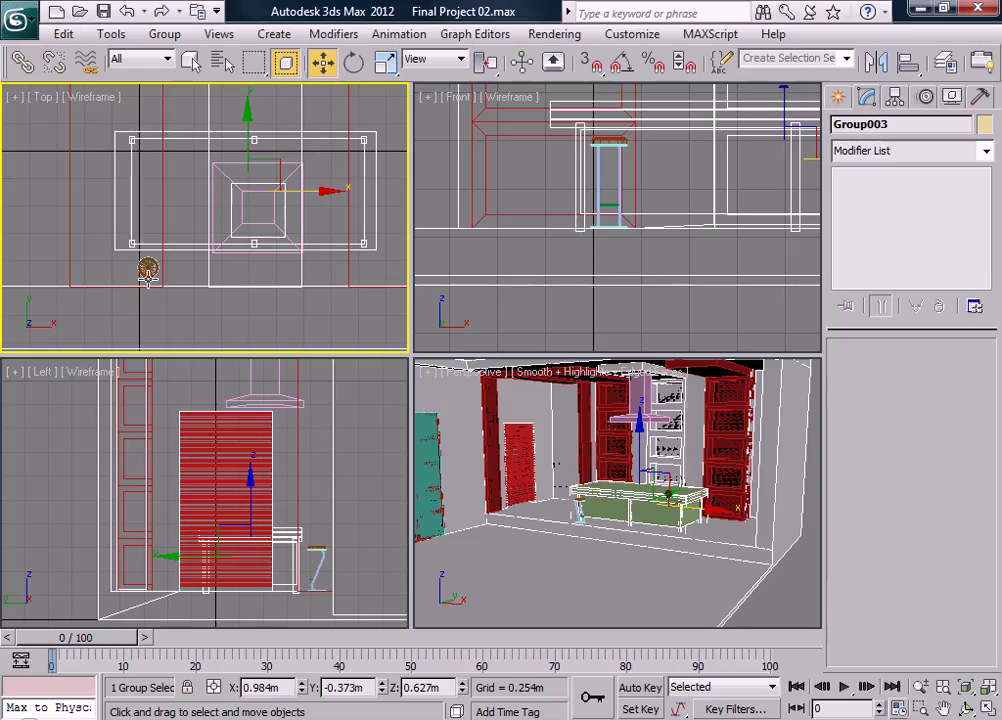
pyautogui.click(147, 270)
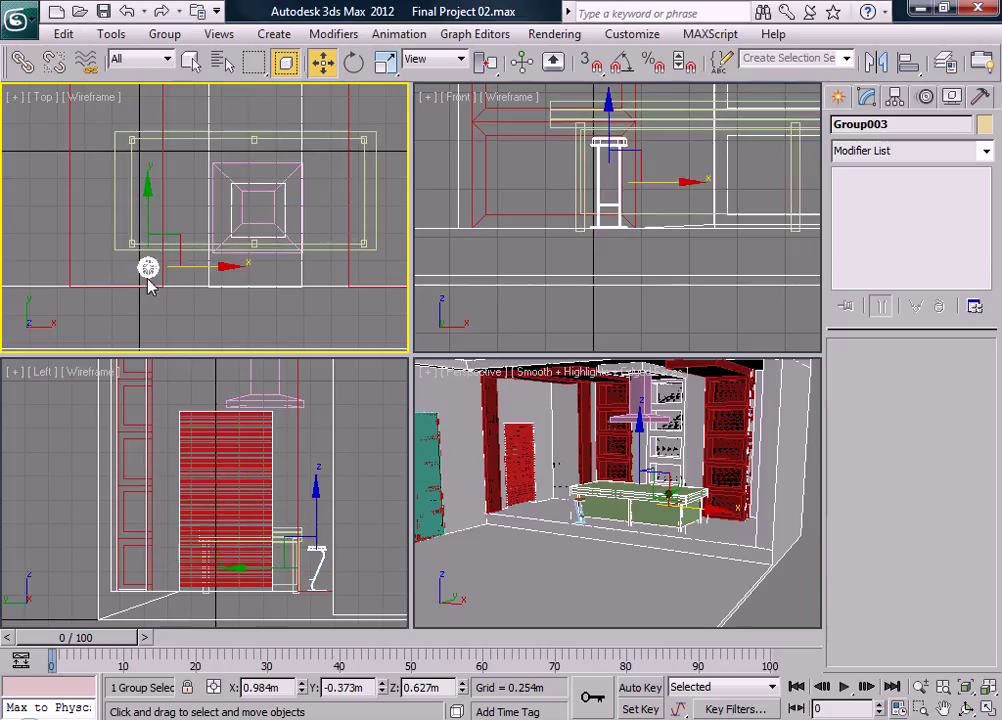
pyautogui.moveTo(210, 267)
pyautogui.keyDown('shift'); pyautogui.mouseDown()
pyautogui.moveTo(354, 268)
pyautogui.moveTo(293, 270)
pyautogui.moveTo(311, 274)
pyautogui.mouseUp(); pyautogui.keyUp('shift')
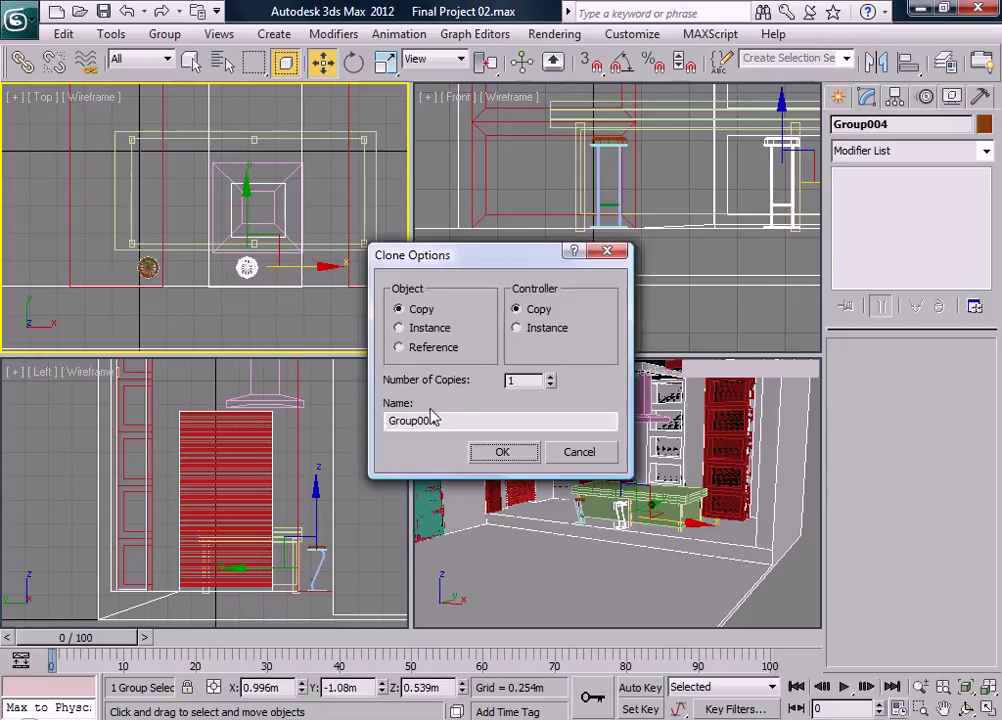
pyautogui.click(506, 453)
# - Rotate the copied stool about its vertical axis so it faces differently from the original, and clear the selection
pyautogui.click(354, 62)
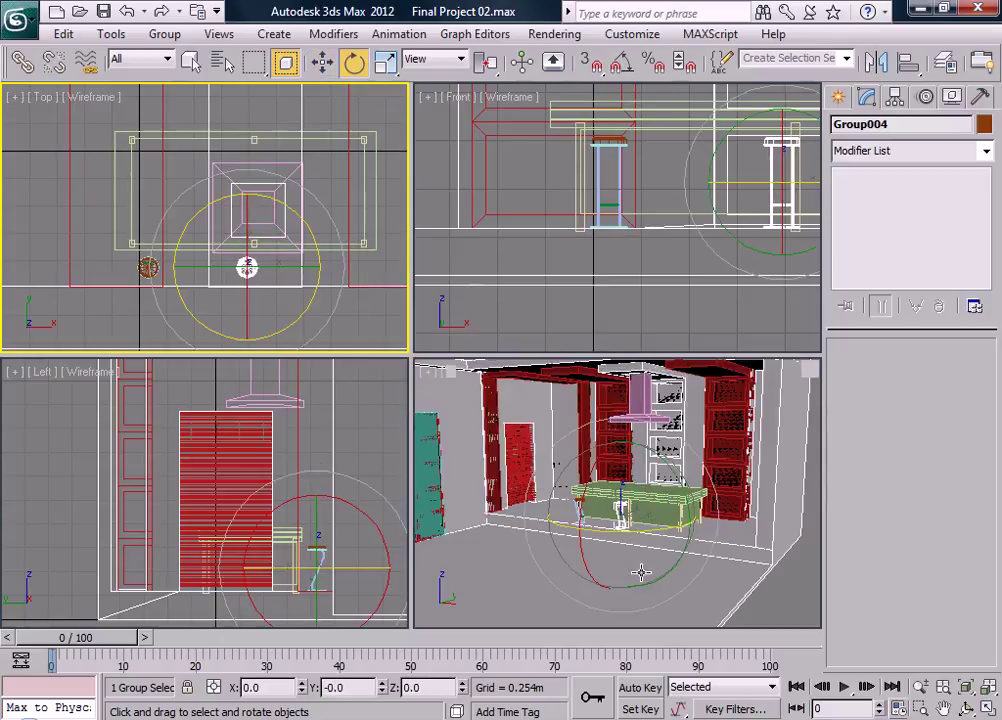
pyautogui.moveTo(642, 572); pyautogui.dragTo(617, 523, button='middle')
pyautogui.moveTo(609, 498); pyautogui.dragTo(671, 496)
pyautogui.click(657, 528)
pyautogui.scroll(6, 651, 505)
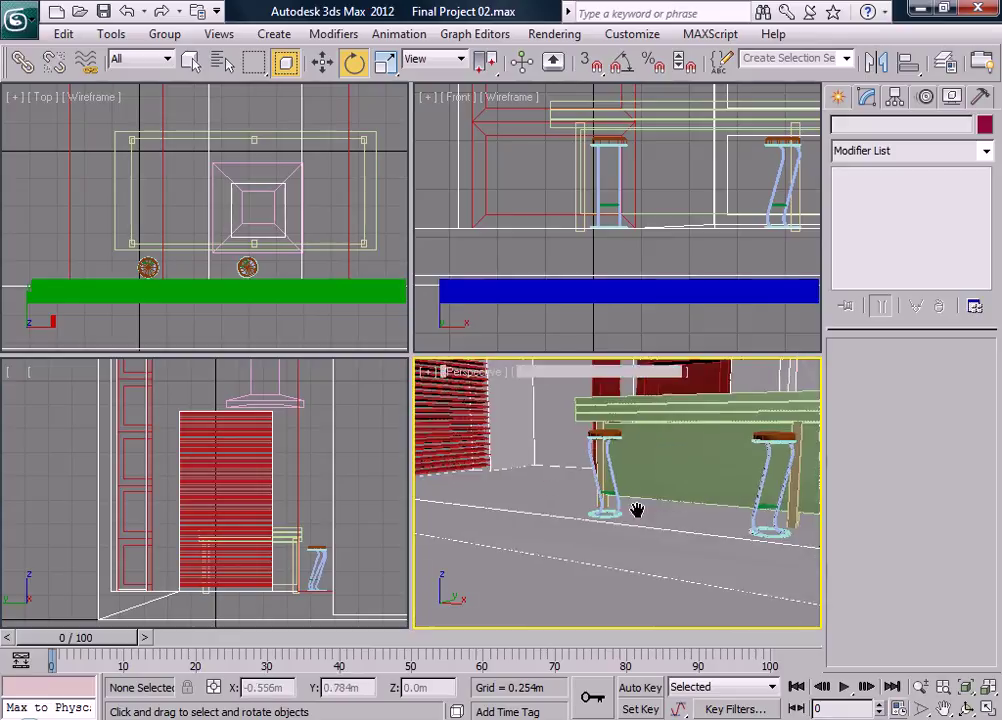
pyautogui.scroll(-5, 602, 518)
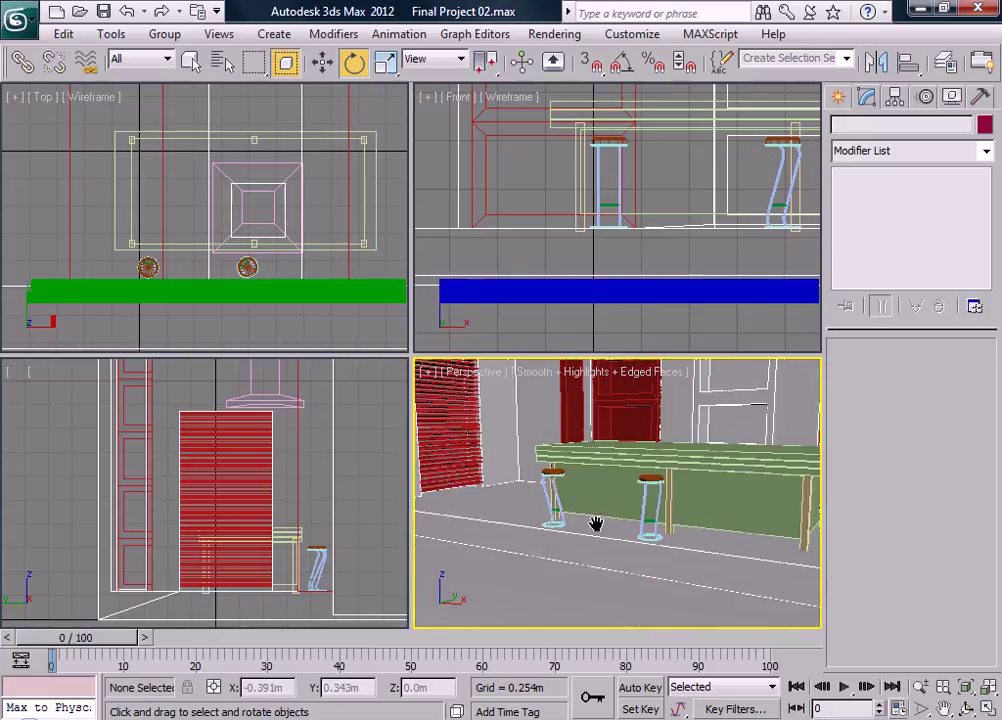
pyautogui.moveTo(597, 523); pyautogui.dragTo(655, 577, button='middle')
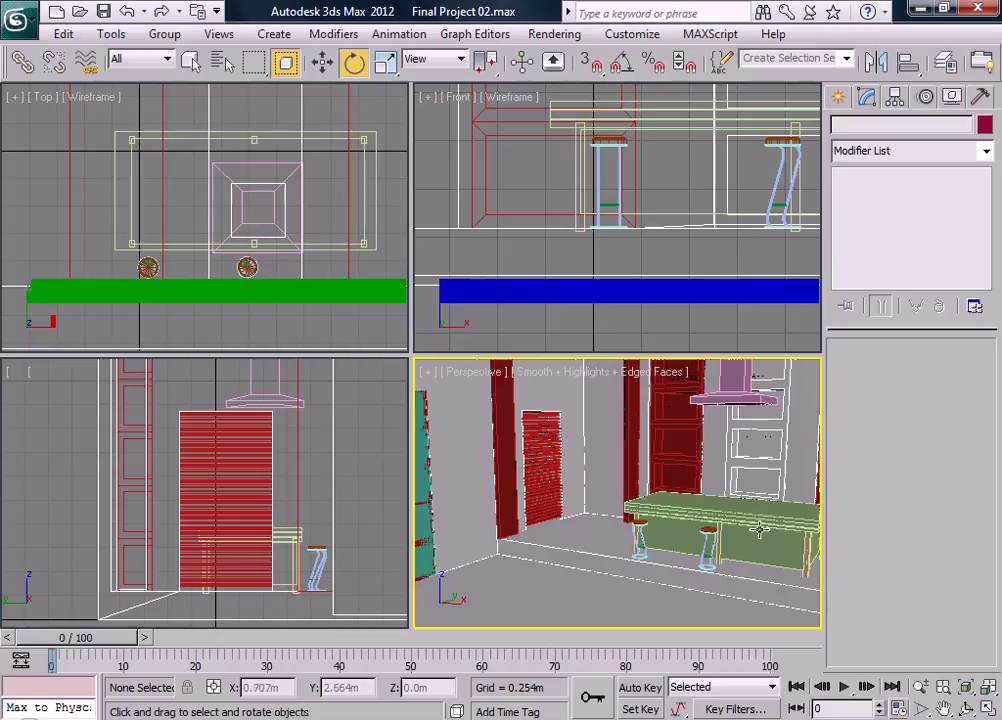
# - Delete the rotated copy of the bar stool
pyautogui.scroll(5, 754, 541)
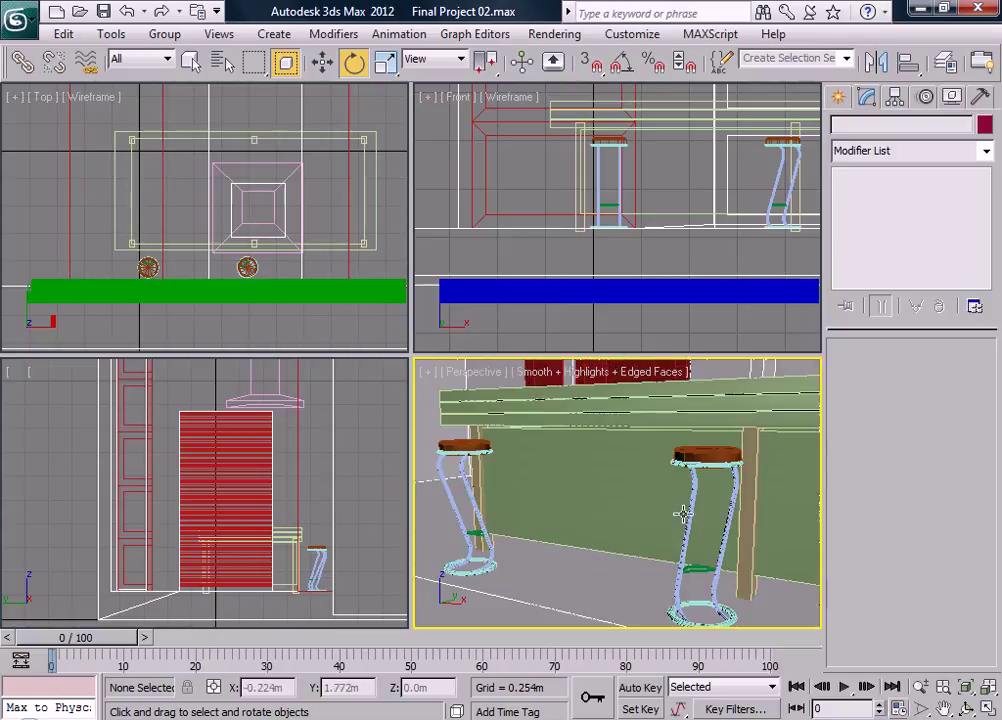
pyautogui.click(692, 511)
pyautogui.press('Delete')
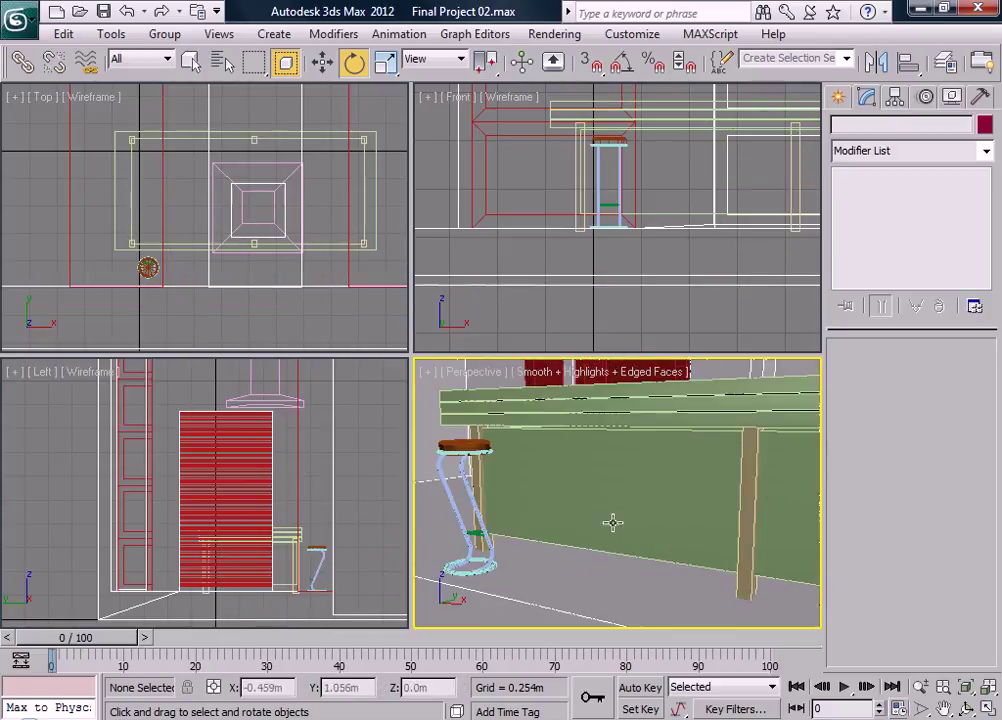
# - Select the remaining bar stool at the counter's end and isolate it from the rest of the scene
pyautogui.moveTo(610, 521); pyautogui.dragTo(615, 553, button='middle')
pyautogui.scroll(-6, 610, 530)
pyautogui.scroll(10, 614, 553)
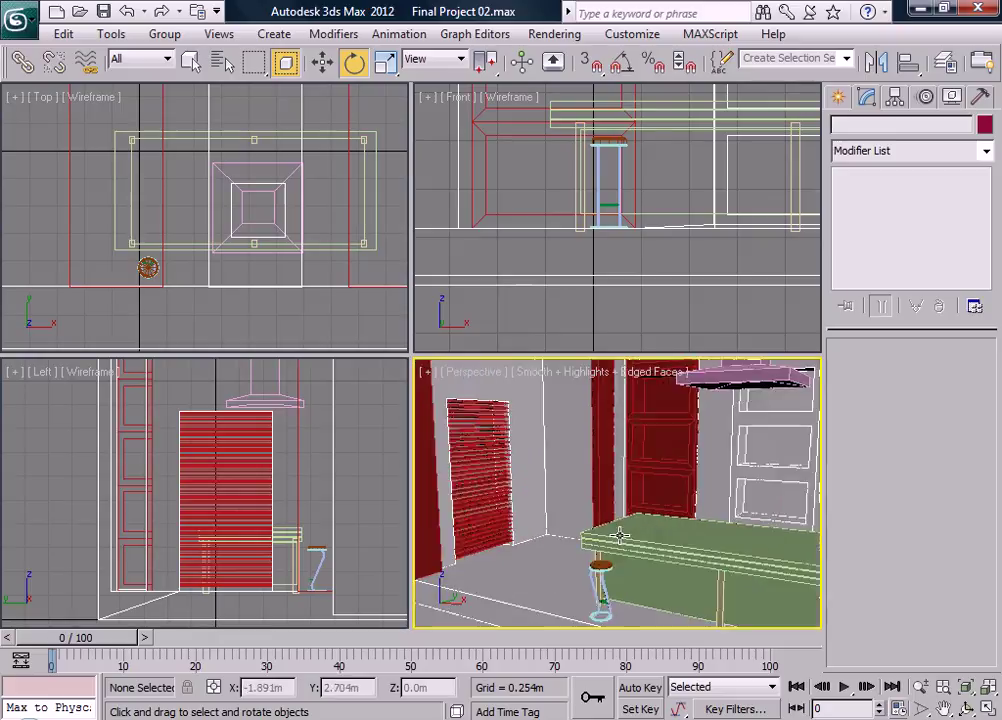
pyautogui.scroll(6, 596, 571)
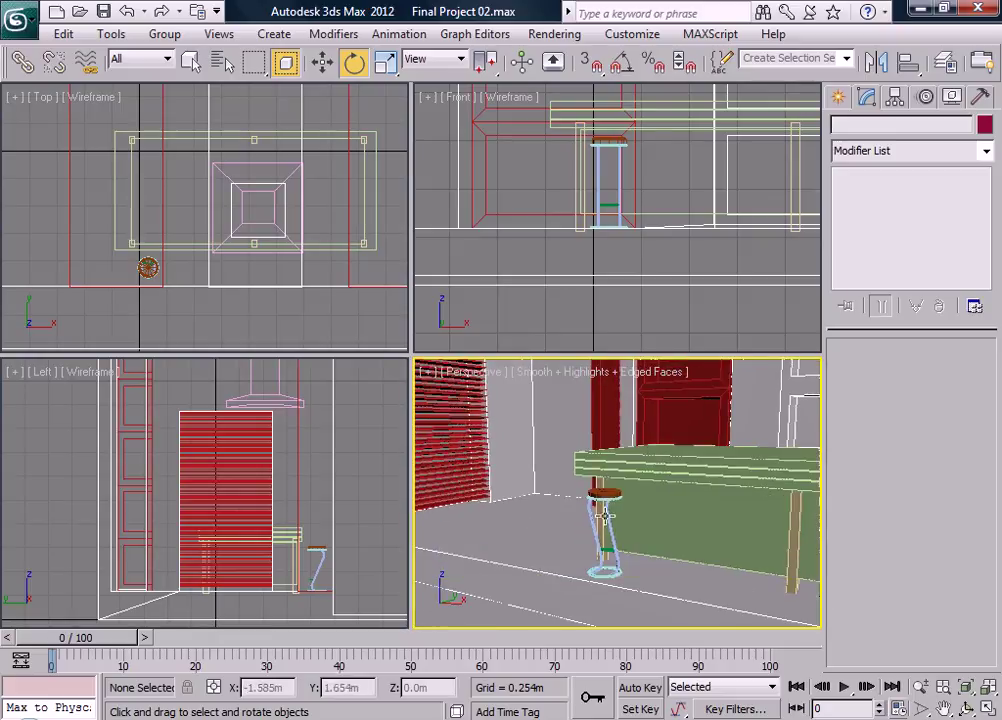
pyautogui.click(567, 558)
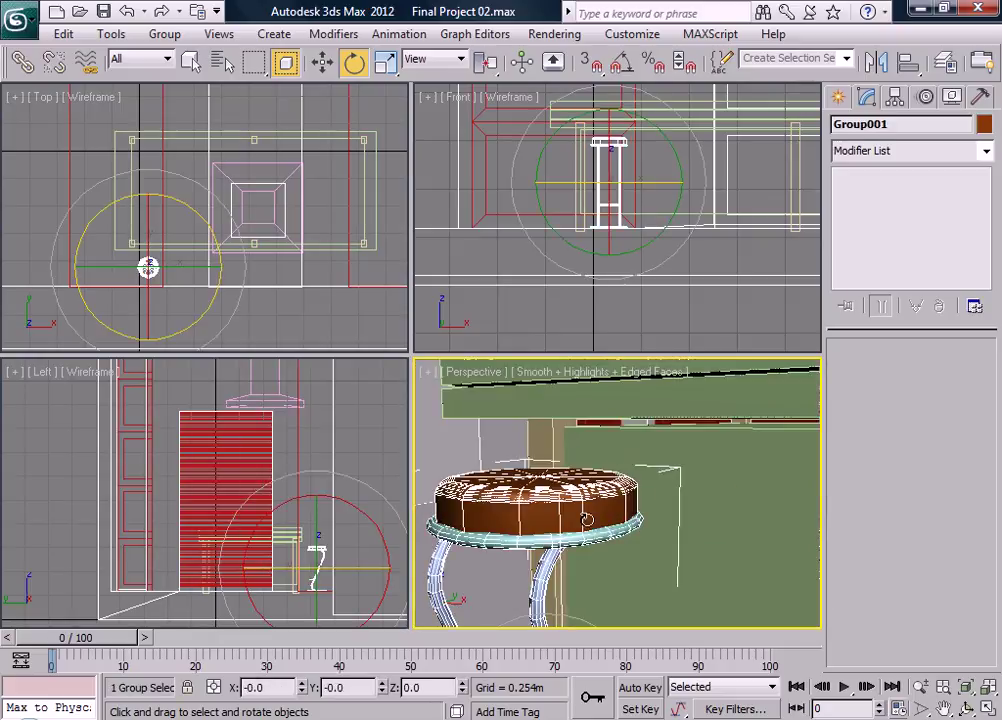
pyautogui.scroll(3, 587, 519)
pyautogui.scroll(-6, 546, 519)
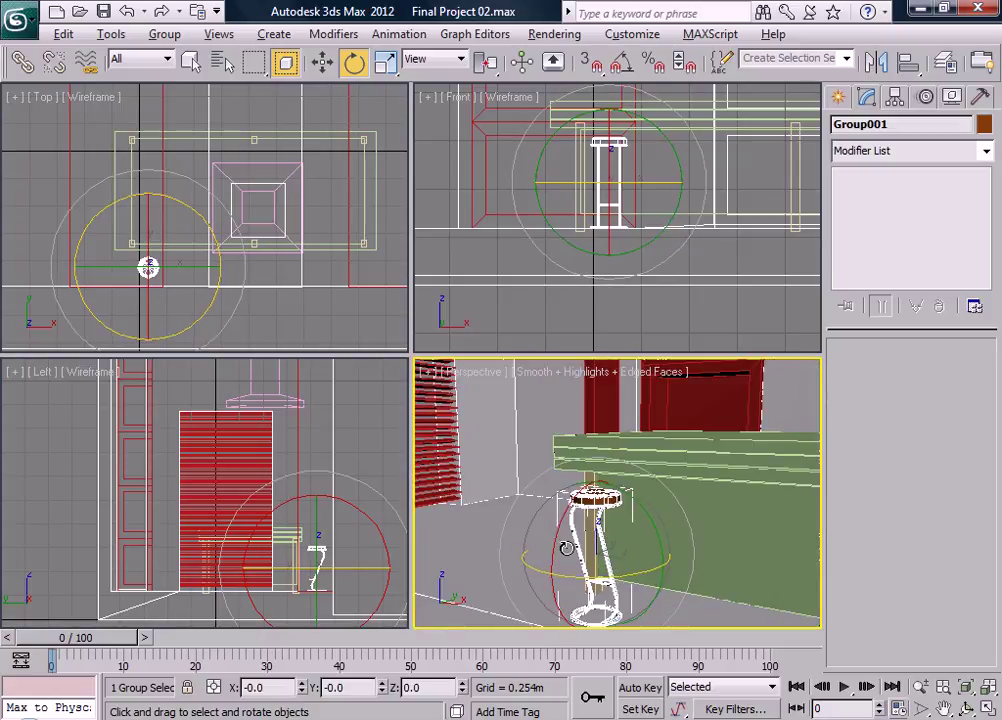
pyautogui.hotkey('alt', 'q')
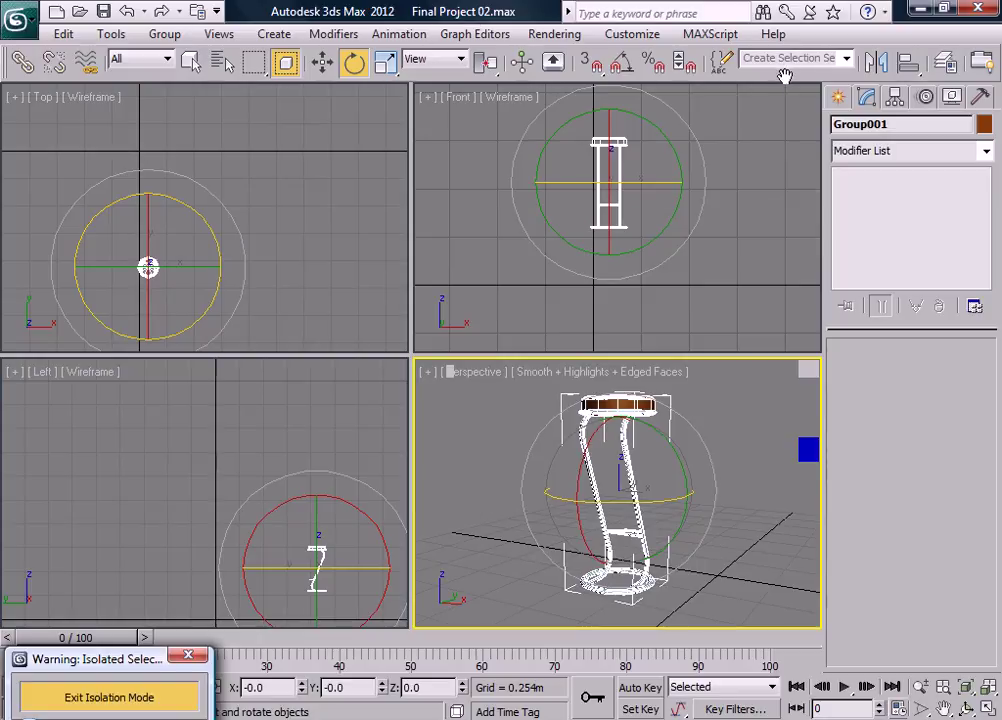
# - Assign V-Ray Adv 2.00.03 as the production renderer in the render setup
pyautogui.moveTo(783, 78); pyautogui.dragTo(363, 130)
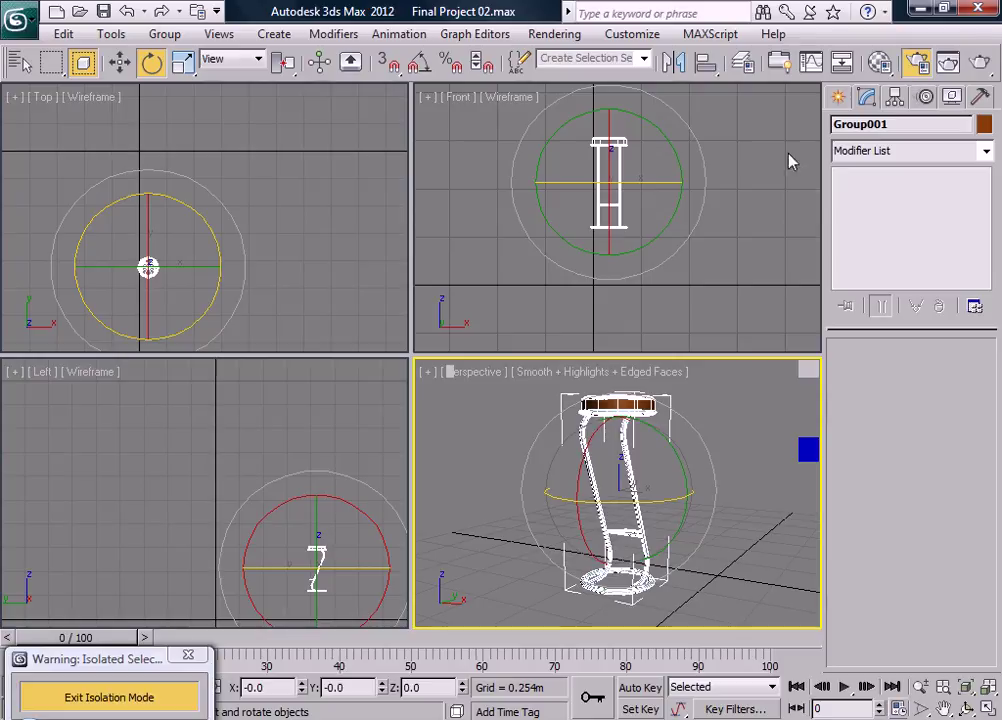
pyautogui.press('F10')
pyautogui.scroll(-10, 345, 278)
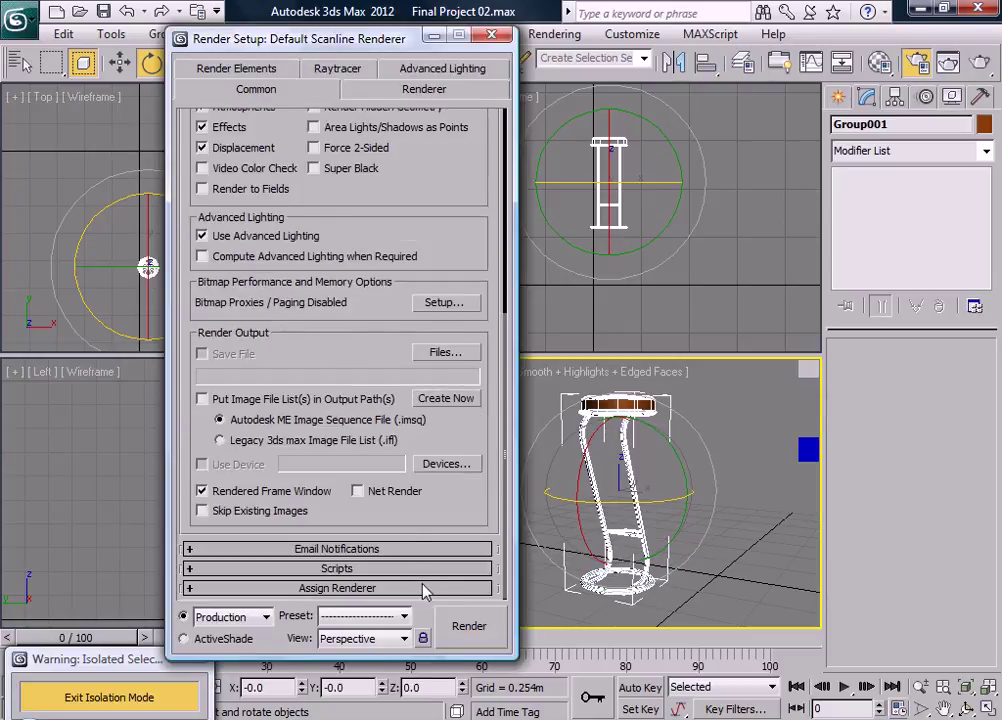
pyautogui.click(425, 587)
pyautogui.click(447, 504)
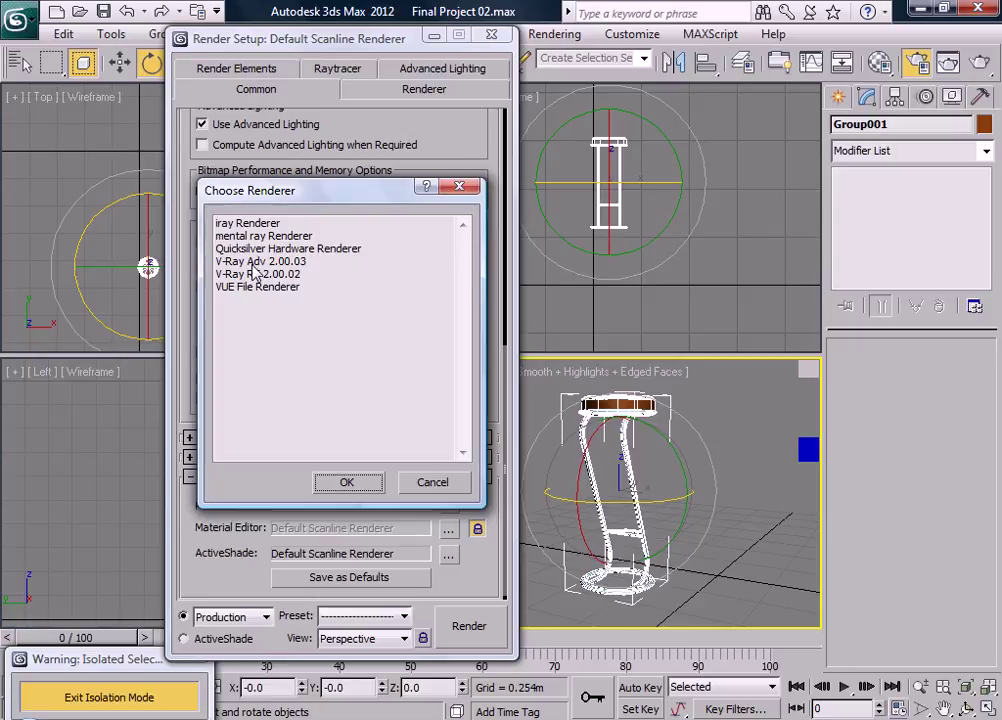
pyautogui.click(253, 263)
pyautogui.click(350, 482)
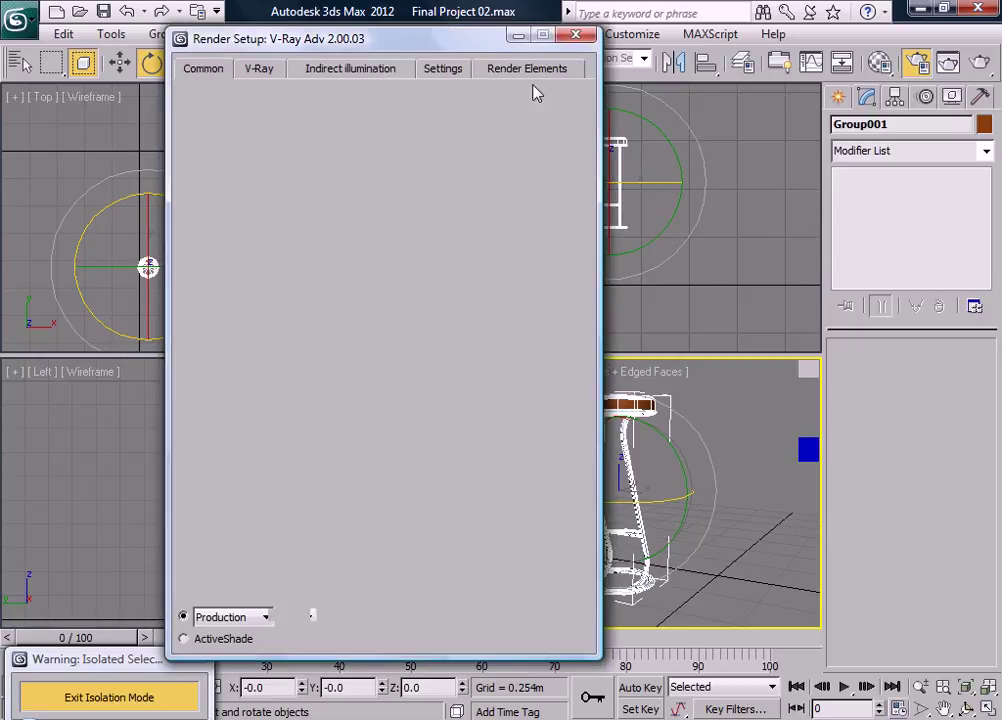
# - Close the render setup and the antivirus notice, and change the first Material Editor slot from Standard to VRayMtl
pyautogui.click(590, 32)
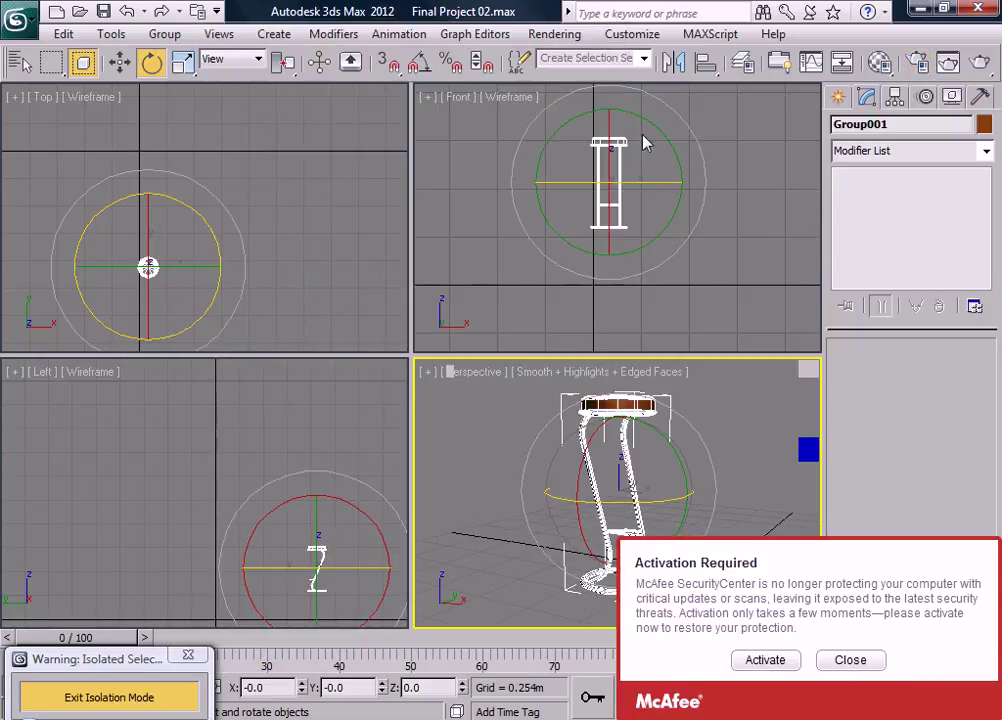
pyautogui.click(868, 664)
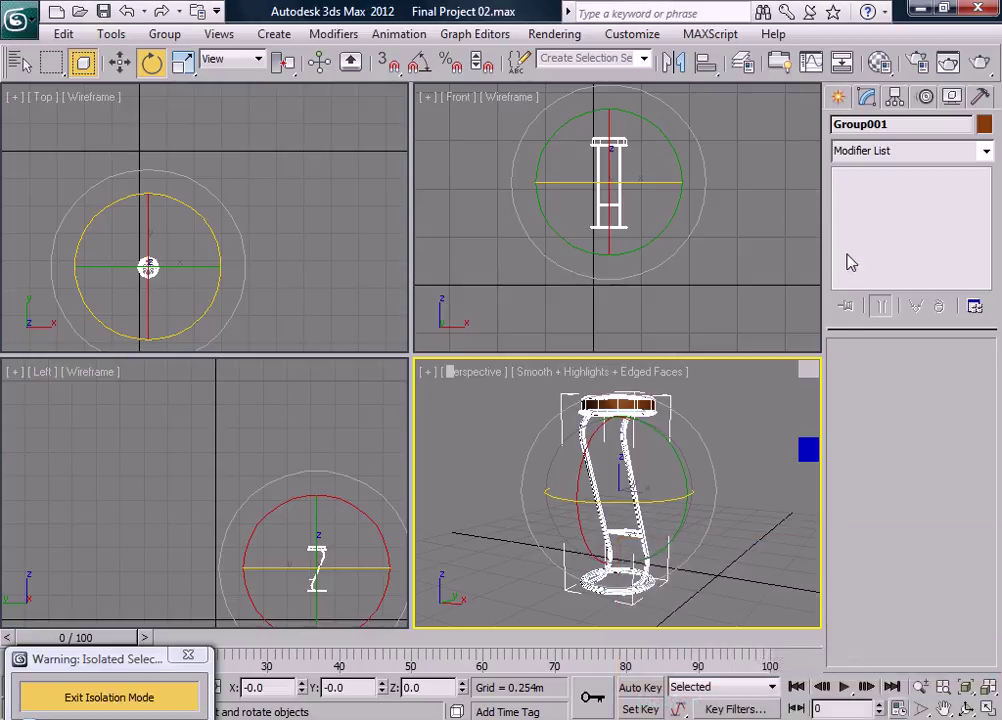
pyautogui.press('m')
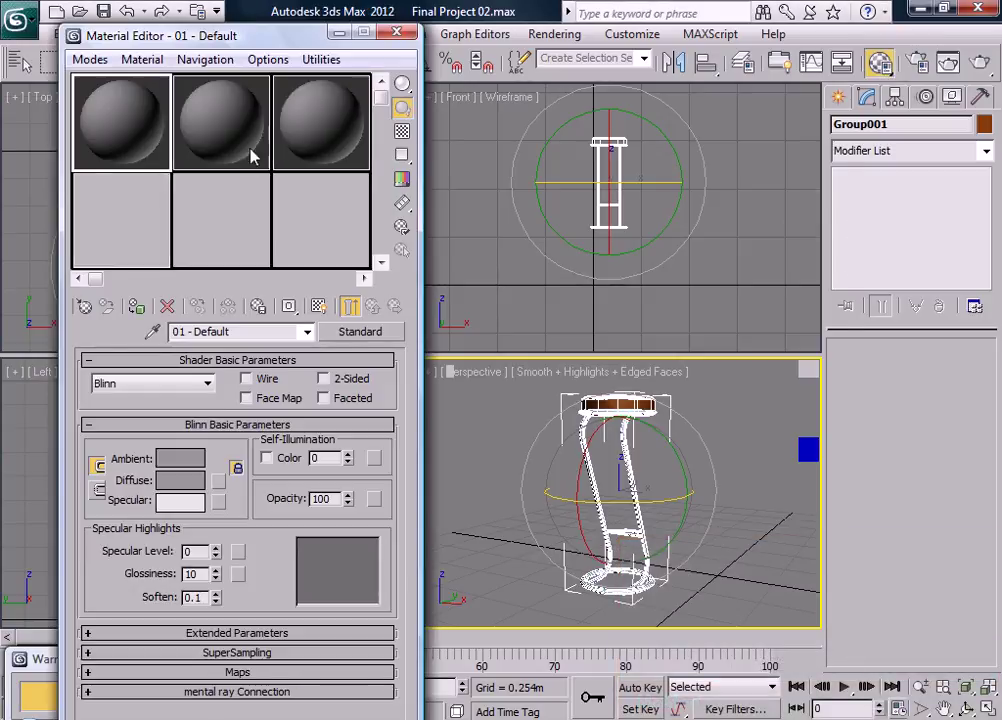
pyautogui.click(362, 337)
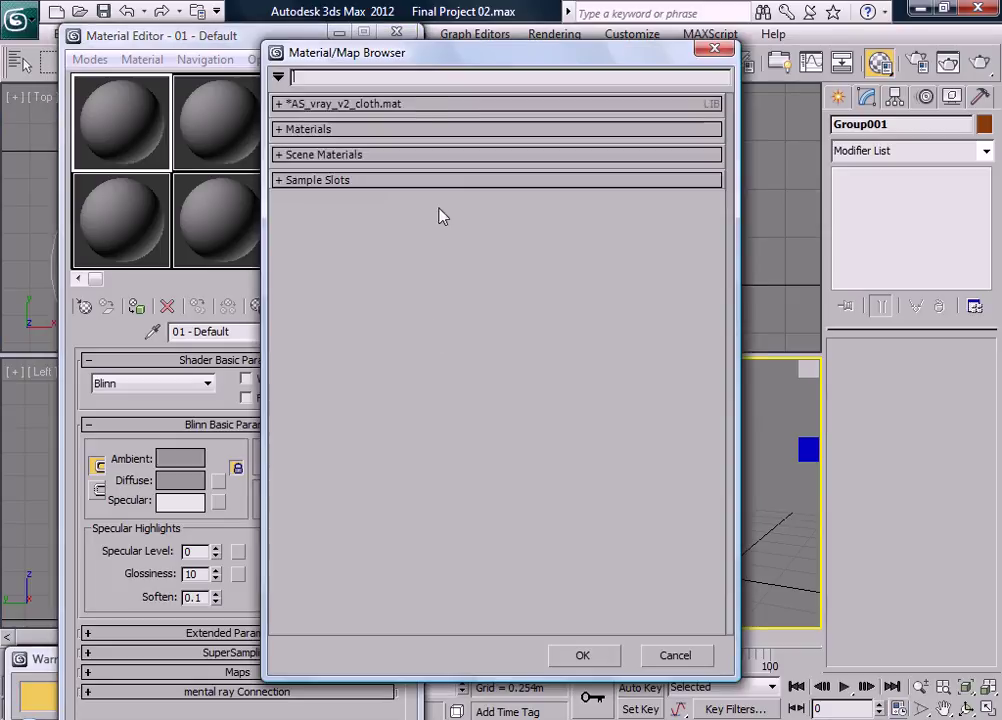
pyautogui.moveTo(422, 62); pyautogui.dragTo(592, 78)
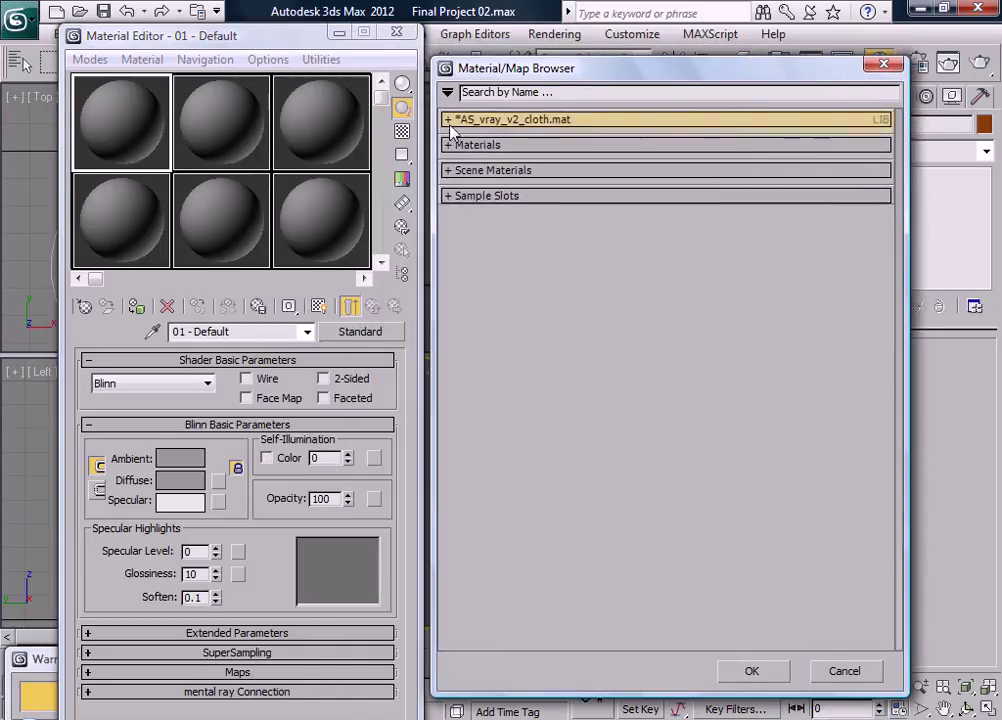
pyautogui.click(450, 119)
pyautogui.click(448, 119)
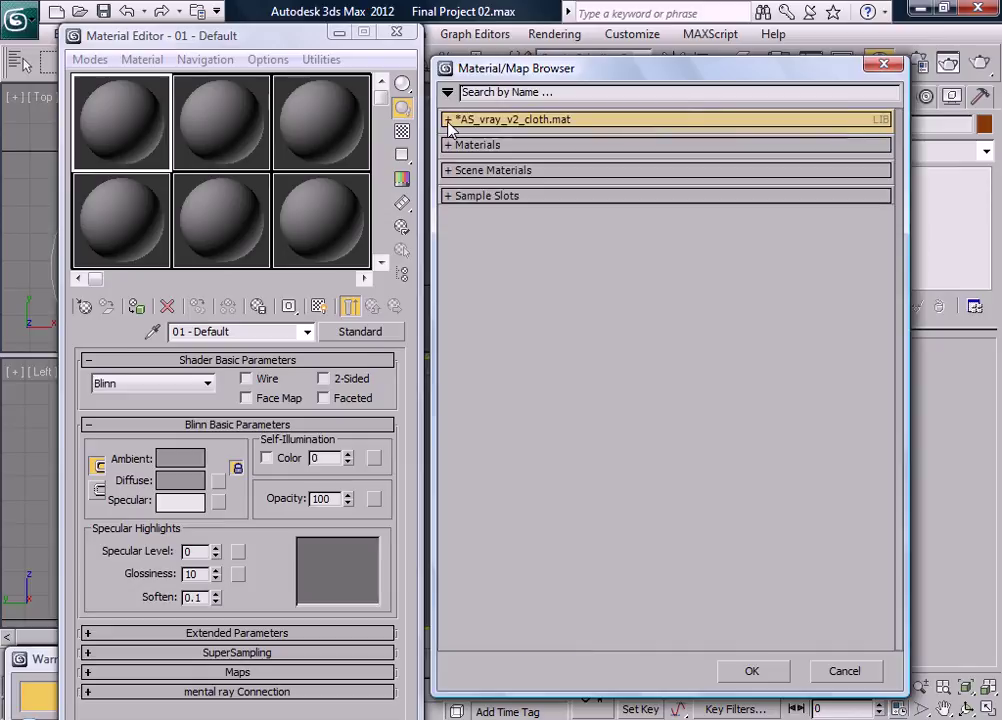
pyautogui.click(452, 148)
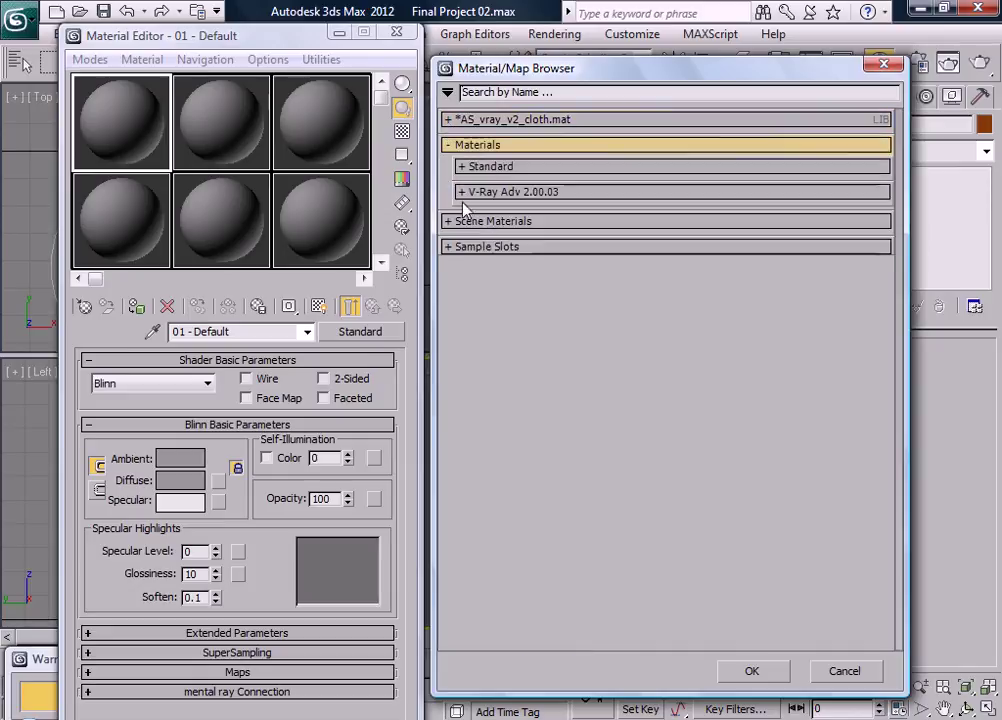
pyautogui.click(480, 191)
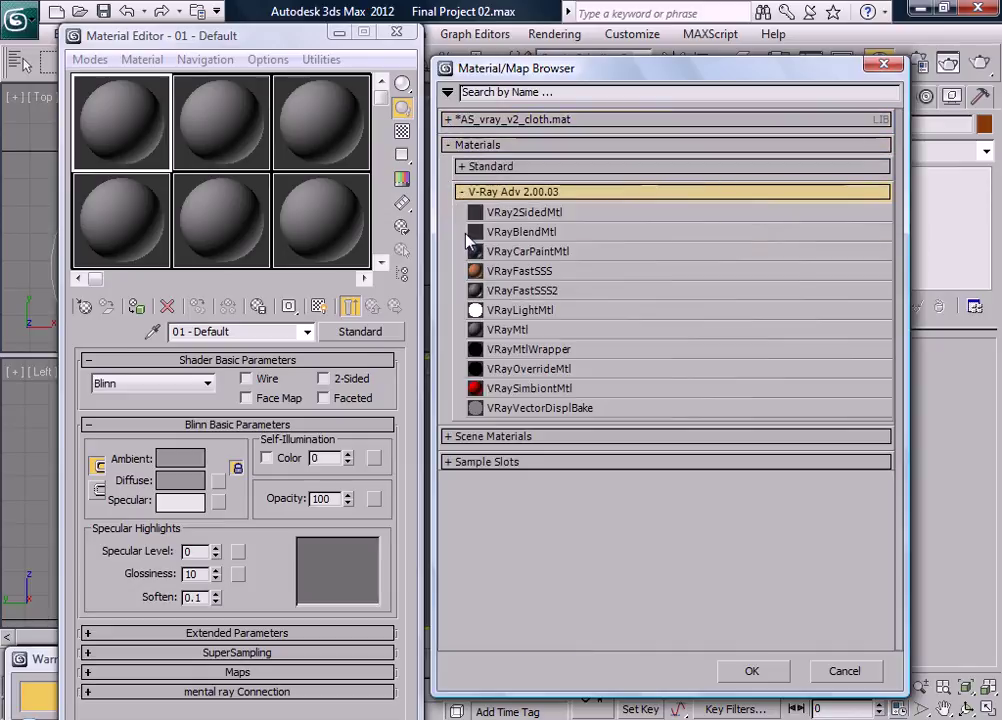
pyautogui.doubleClick(512, 342)
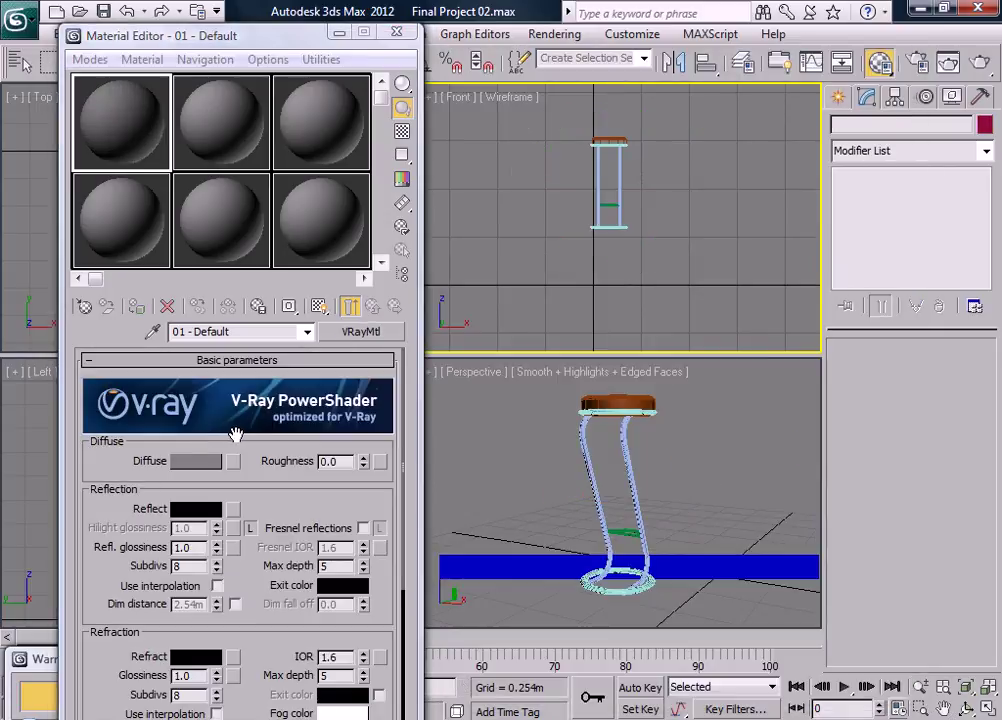
# - Set the first material's diffuse colour to light grey and its reflection colour to medium grey
pyautogui.click(195, 462)
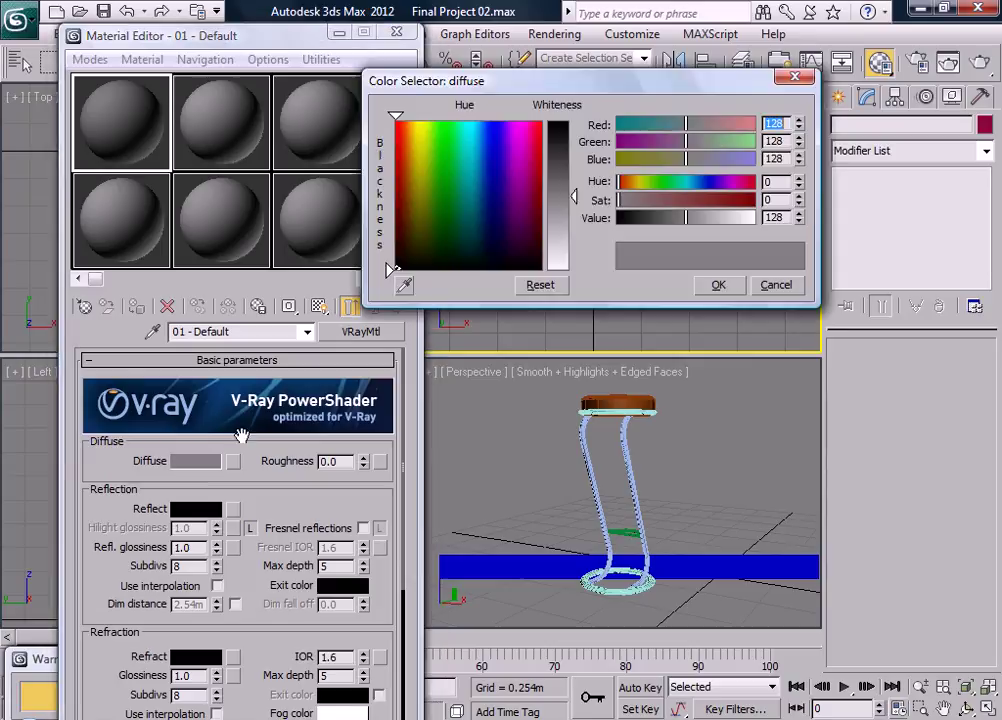
pyautogui.moveTo(573, 198); pyautogui.dragTo(573, 230)
pyautogui.click(713, 286)
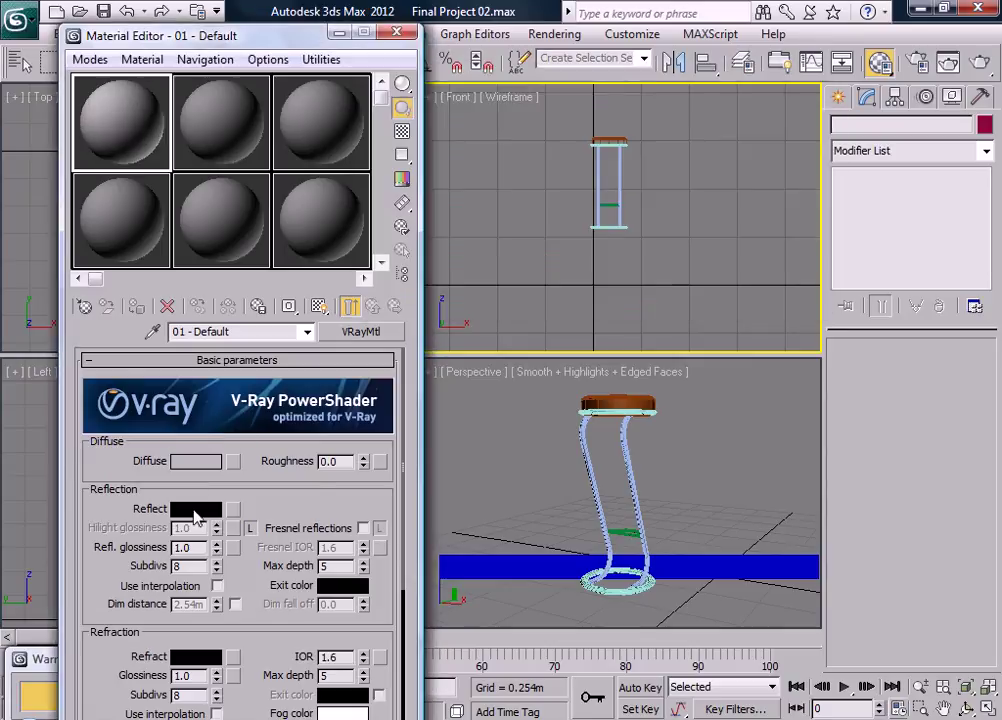
pyautogui.click(195, 510)
pyautogui.moveTo(574, 198); pyautogui.dragTo(574, 212)
pyautogui.click(712, 288)
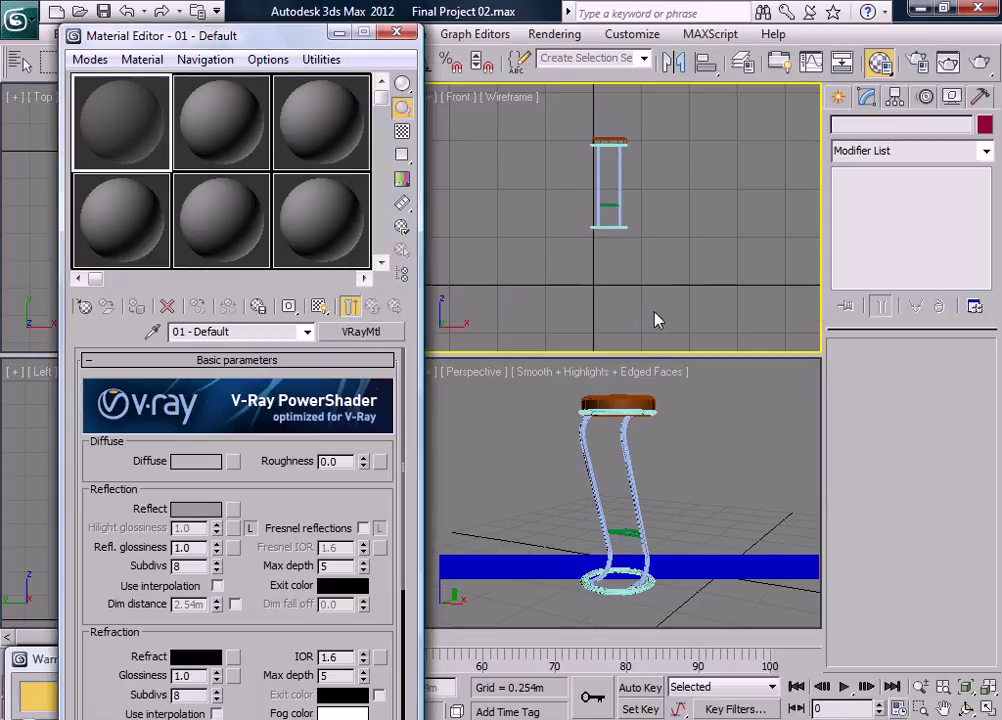
# - Set the first material's reflection glossiness to 0.9 and reflection subdivs to 16, and show its sample against a checkered background
pyautogui.doubleClick(193, 548)
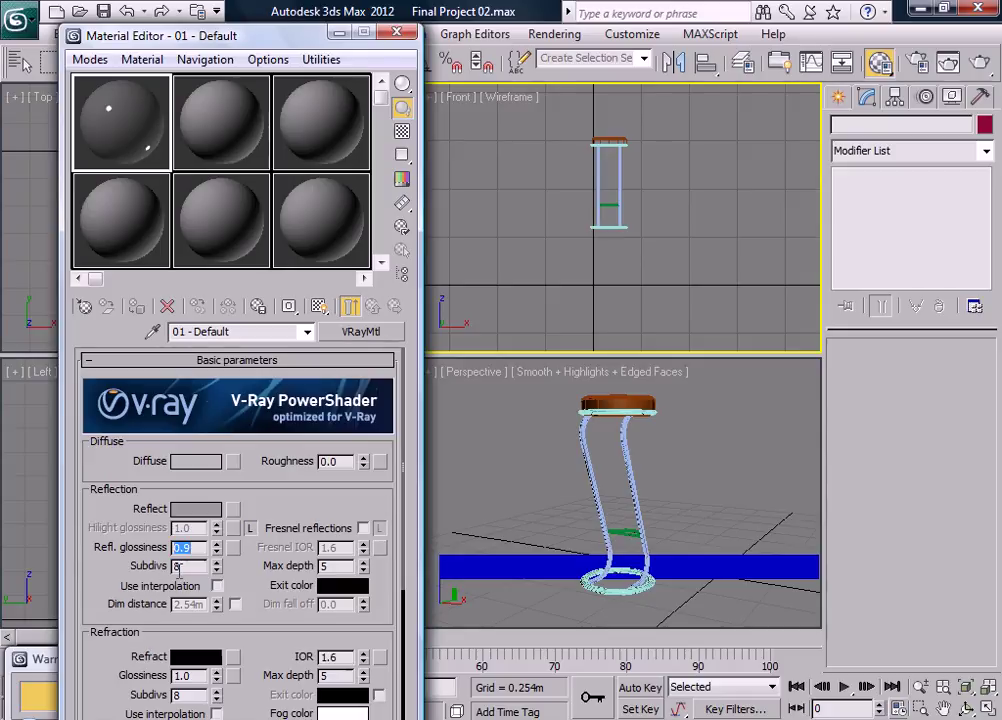
pyautogui.press('Tab')
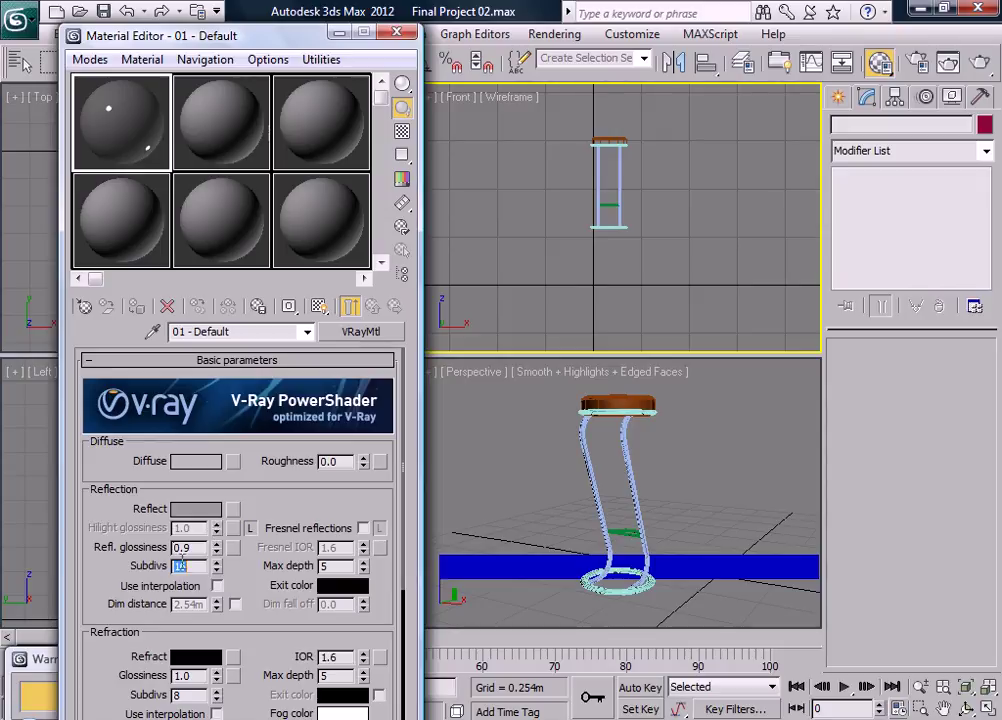
pyautogui.moveTo(119, 553); pyautogui.dragTo(127, 487)
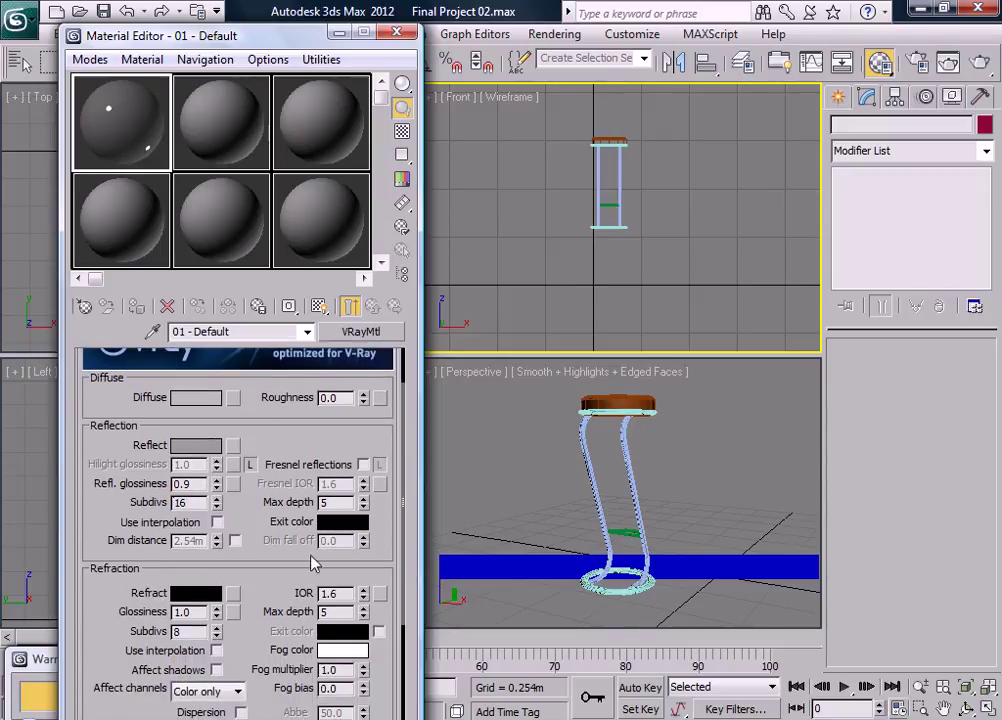
pyautogui.click(402, 131)
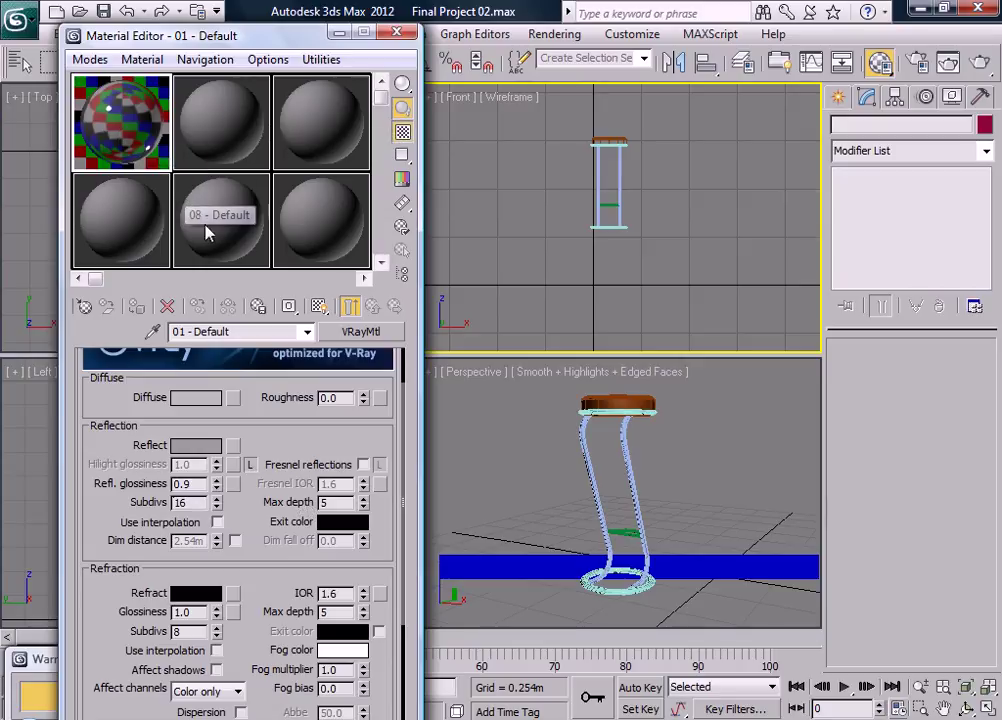
# - Select the bar stool group and open it so its individual parts can be selected
pyautogui.moveTo(626, 191); pyautogui.dragTo(661, 207, button='middle')
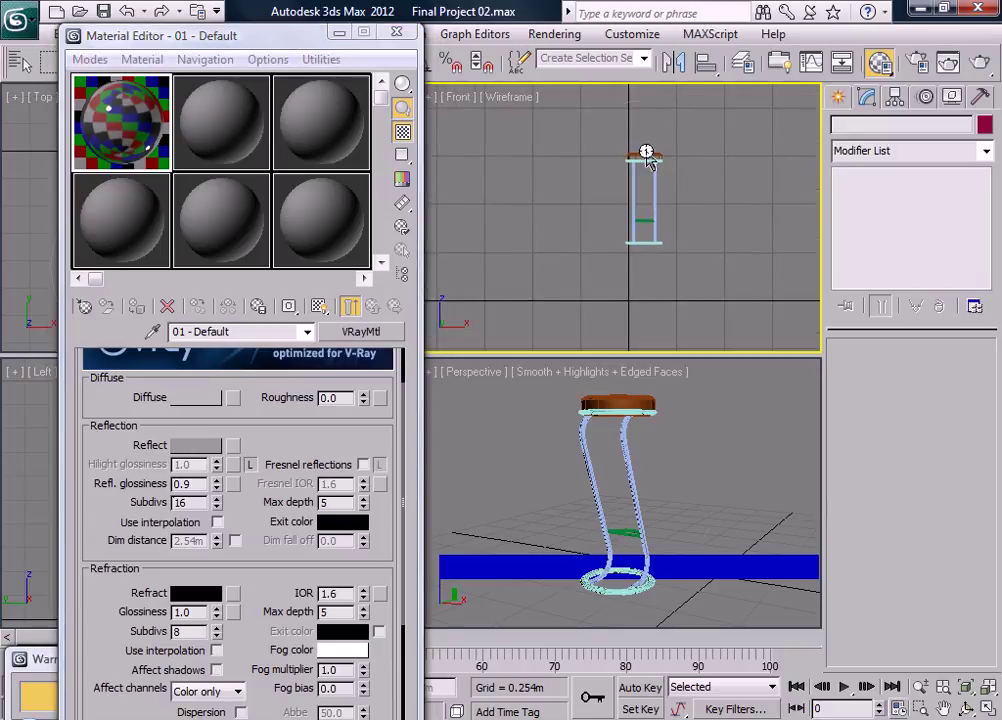
pyautogui.click(646, 156)
pyautogui.moveTo(266, 38); pyautogui.dragTo(191, 152)
pyautogui.click(165, 34)
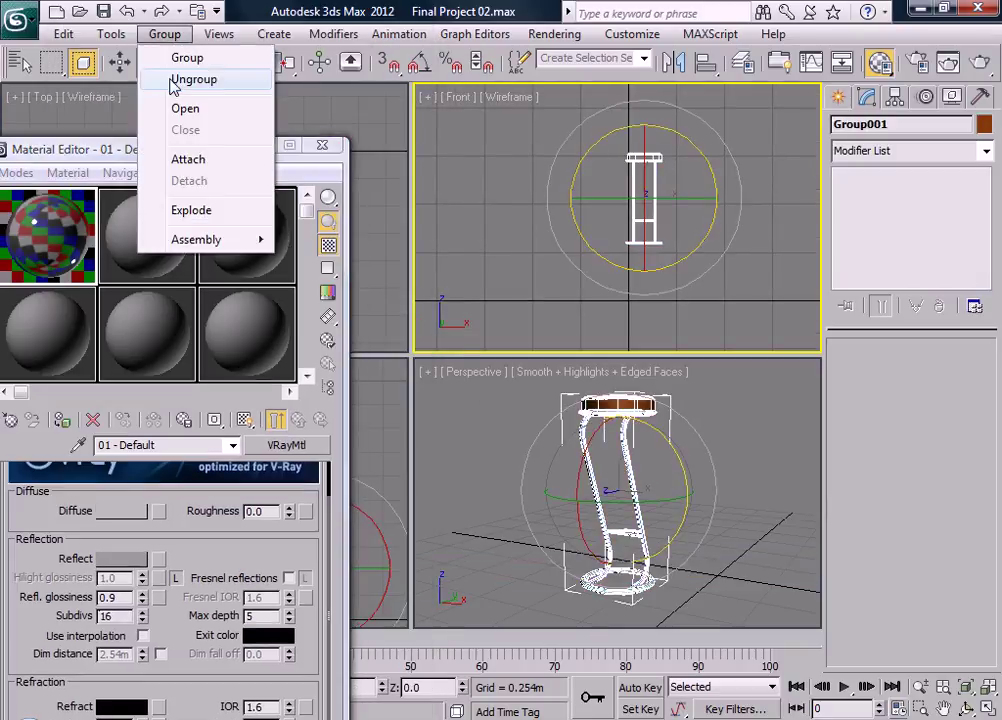
pyautogui.click(186, 108)
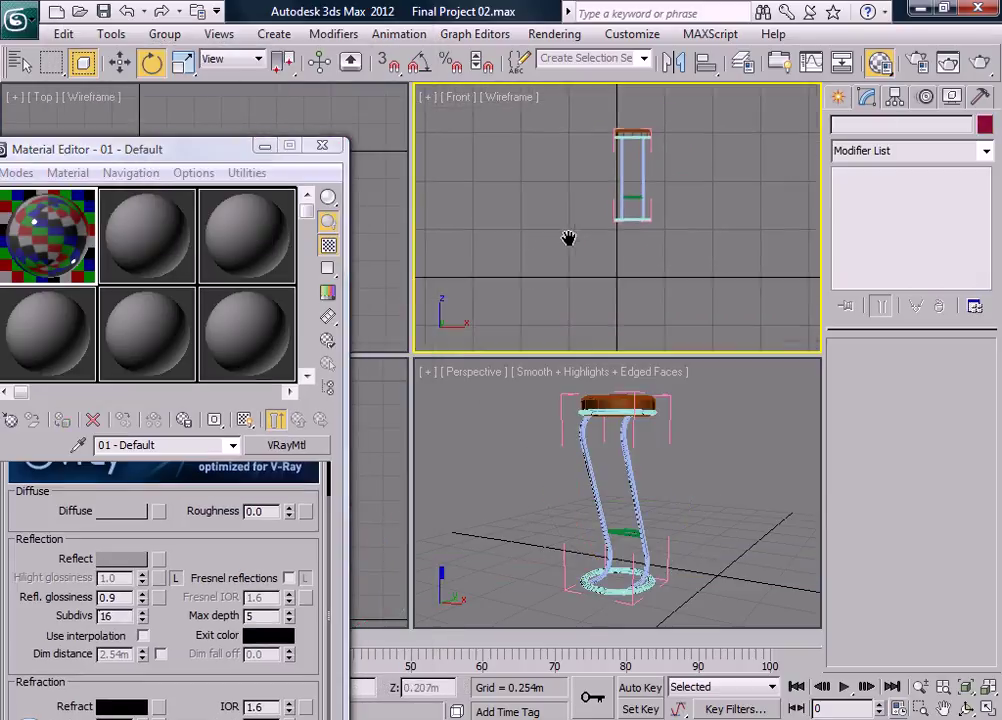
pyautogui.moveTo(697, 273); pyautogui.dragTo(557, 150)
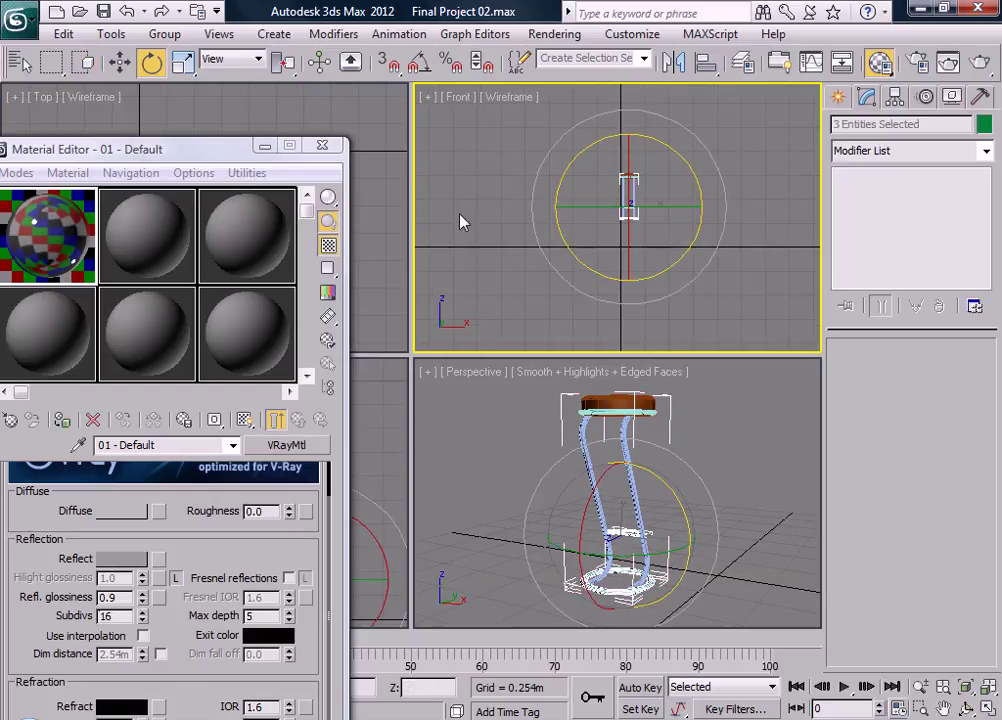
pyautogui.moveTo(720, 286); pyautogui.dragTo(546, 183)
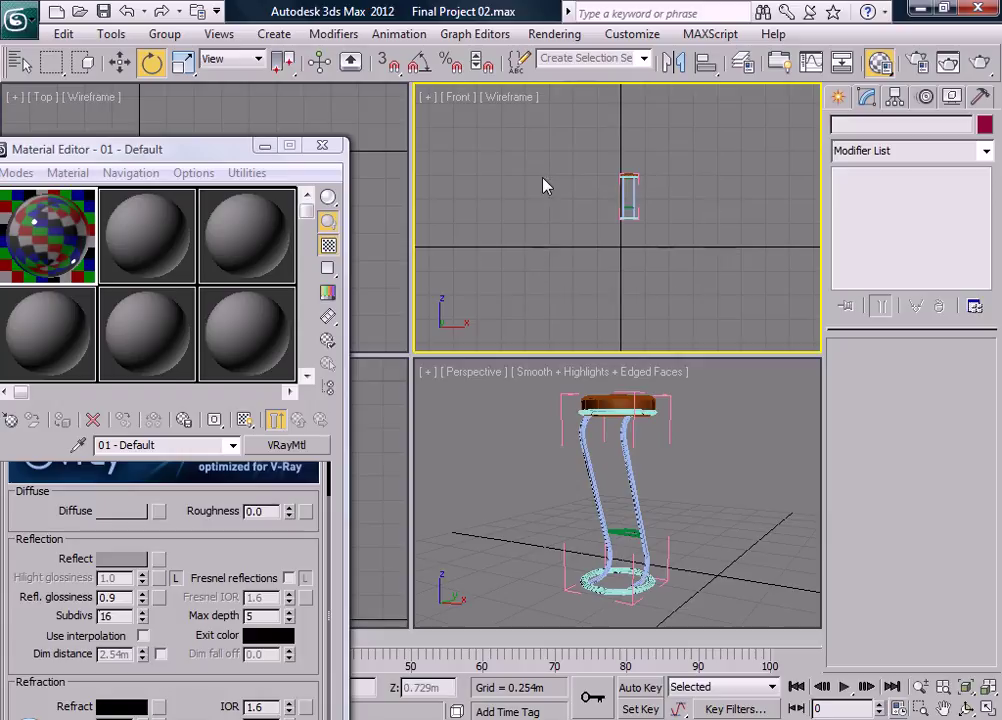
pyautogui.click(519, 168)
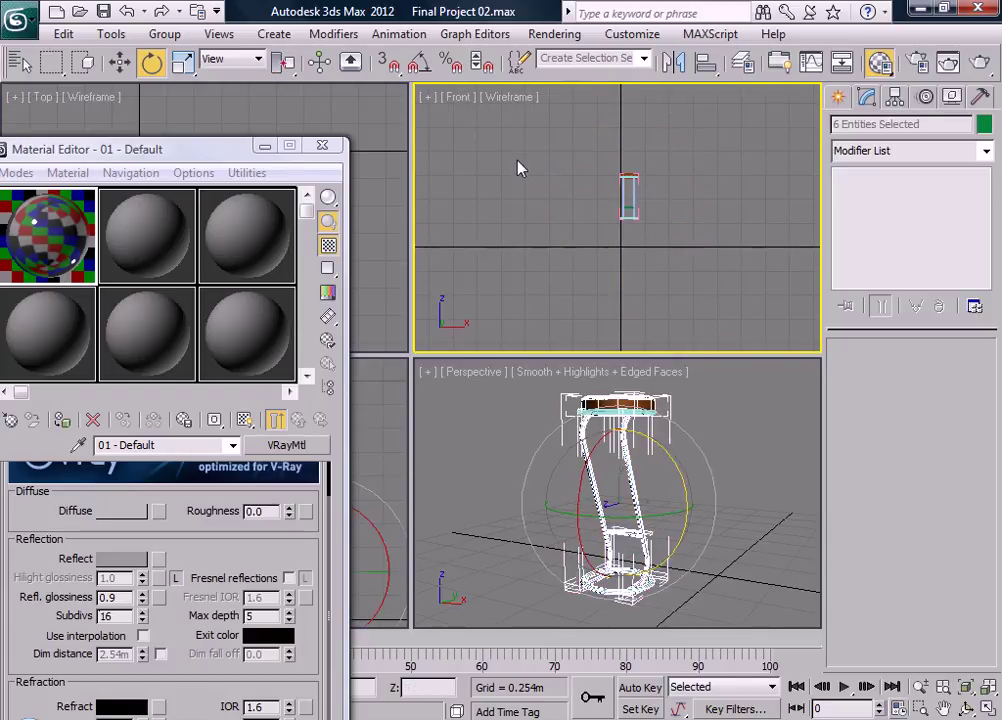
pyautogui.moveTo(239, 75); pyautogui.dragTo(436, 78)
pyautogui.click(216, 61)
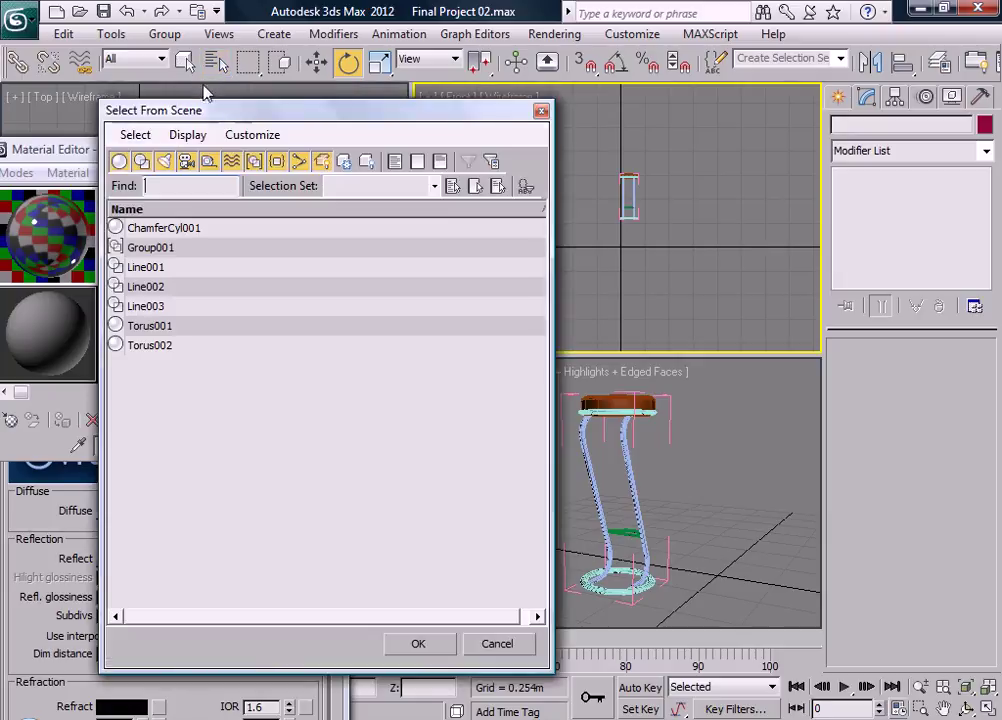
pyautogui.click(541, 111)
# - Select the stool's legs, footrest and rings without the seat cushion, and assign the first V-Ray material to them
pyautogui.press('q')
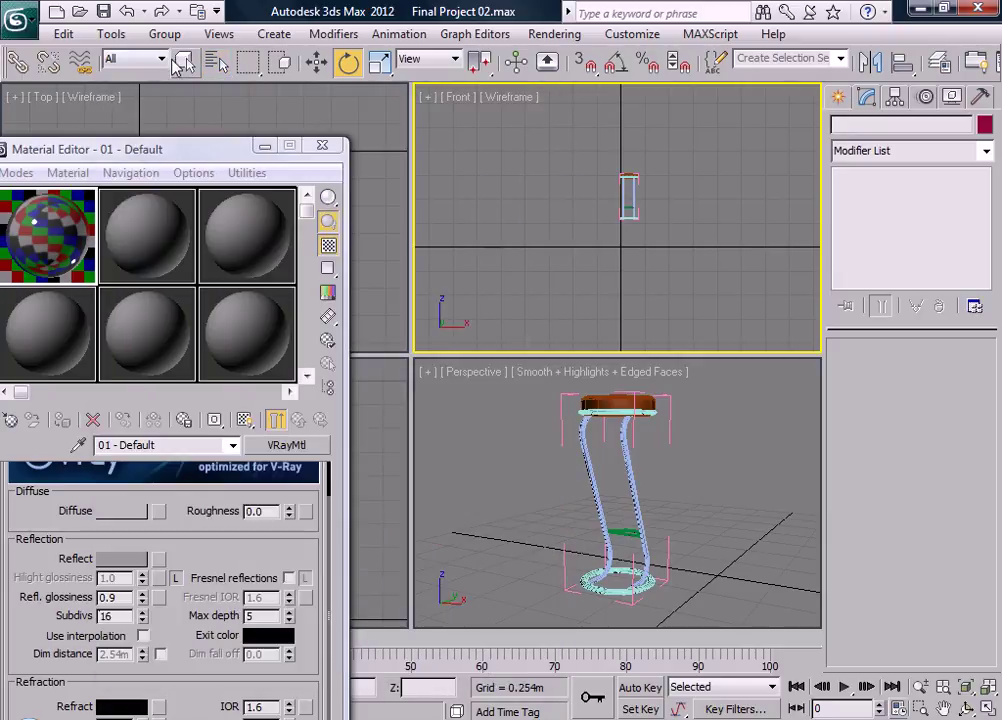
pyautogui.moveTo(637, 209); pyautogui.dragTo(678, 241)
pyautogui.scroll(-3, 652, 231)
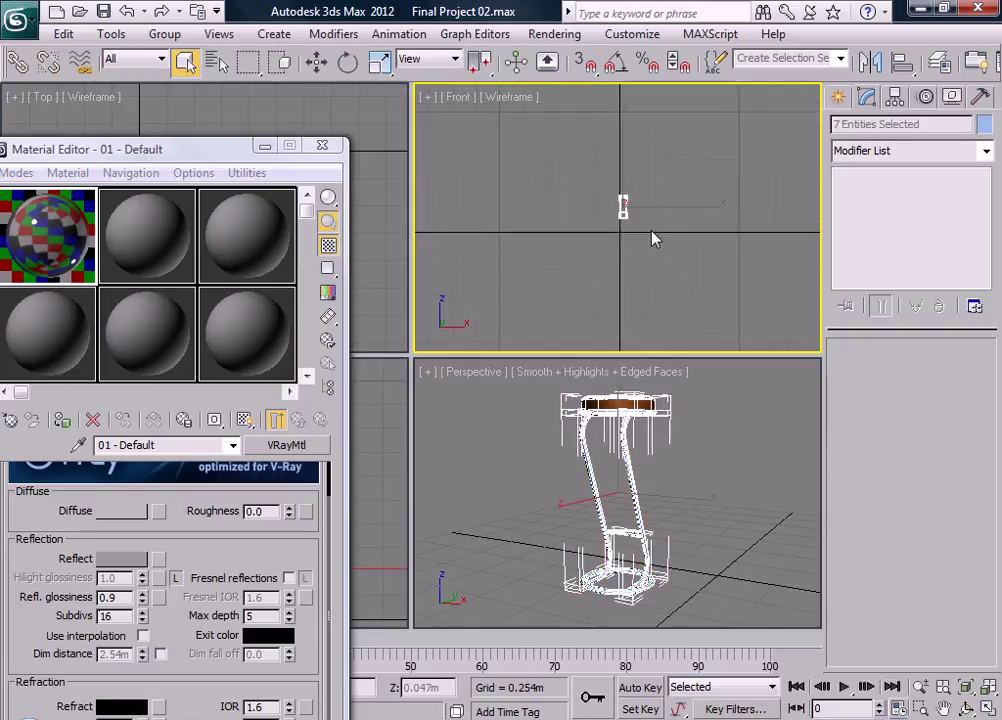
pyautogui.scroll(10, 660, 225)
pyautogui.moveTo(667, 219); pyautogui.dragTo(600, 326, button='middle')
pyautogui.moveTo(622, 265); pyautogui.dragTo(608, 314, button='middle')
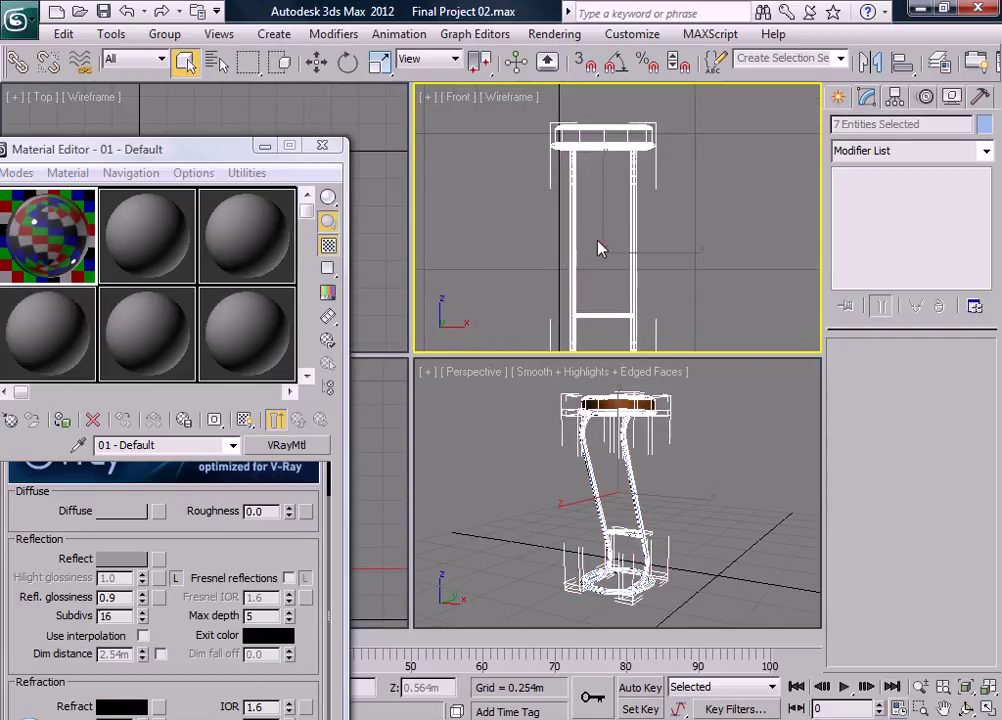
pyautogui.keyDown('alt'); pyautogui.moveTo(530, 129); pyautogui.dragTo(526, 131); pyautogui.keyUp('alt')
pyautogui.moveTo(206, 155); pyautogui.dragTo(359, 107)
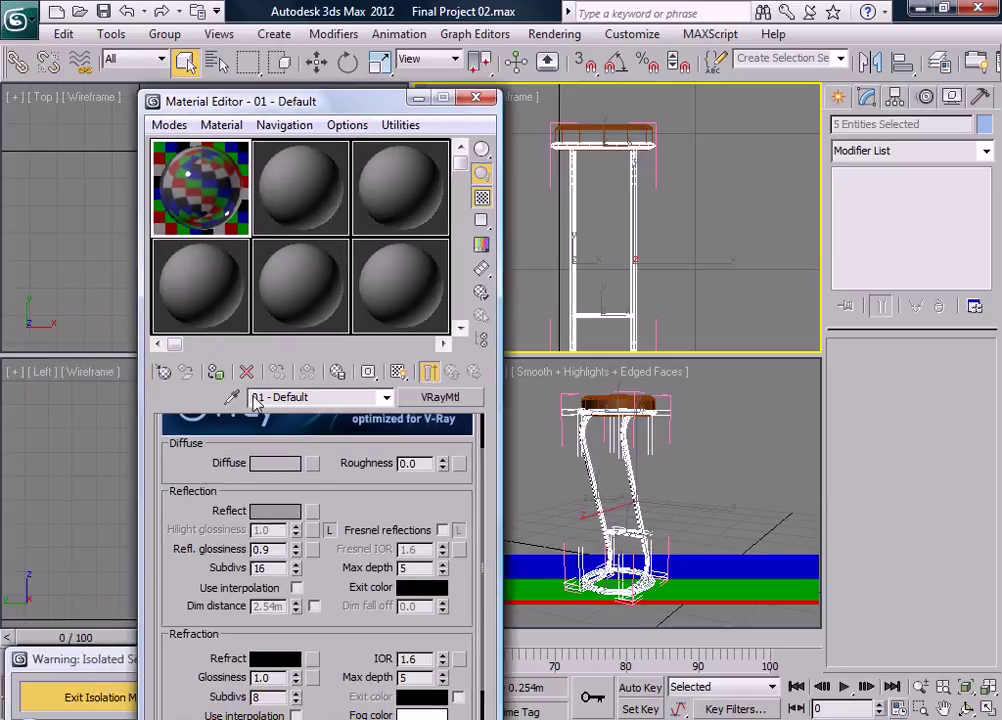
pyautogui.click(214, 372)
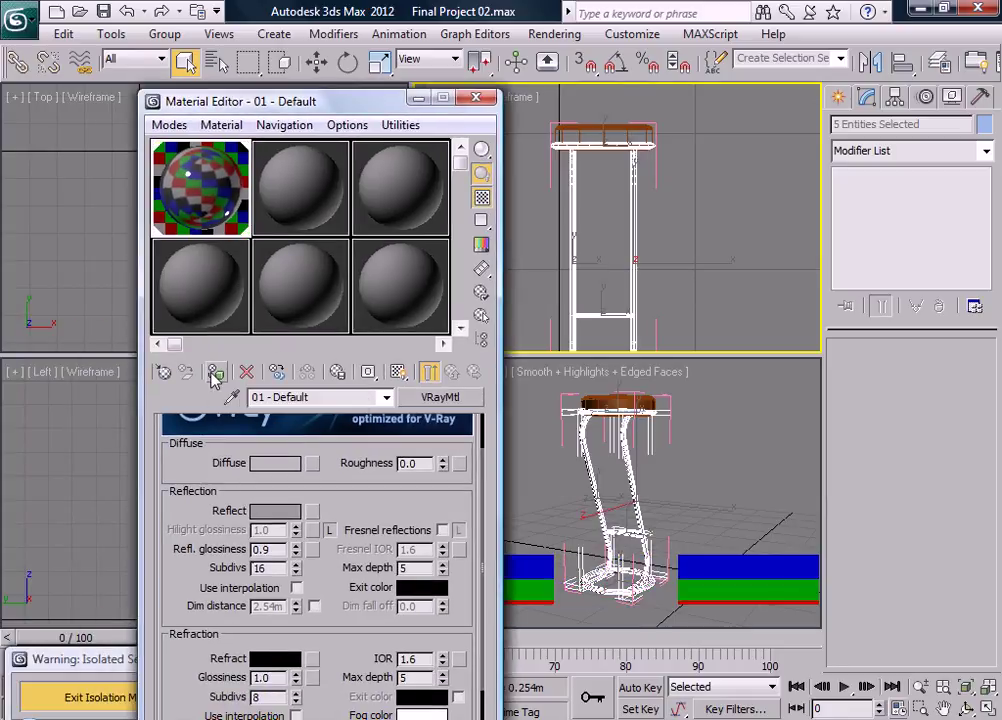
# - Activate the second material slot, and in Windows Explorer open the AS_vray_v1_leather folder under ArchShader Vol1, archshaders on drive E:
pyautogui.click(275, 210)
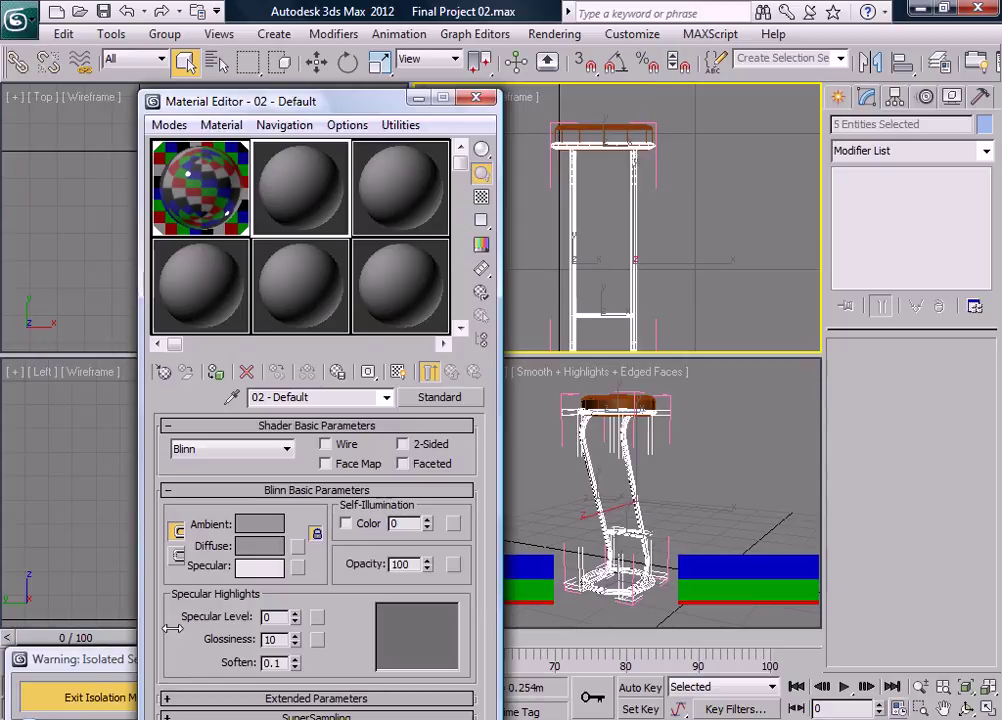
pyautogui.click(22, 716)
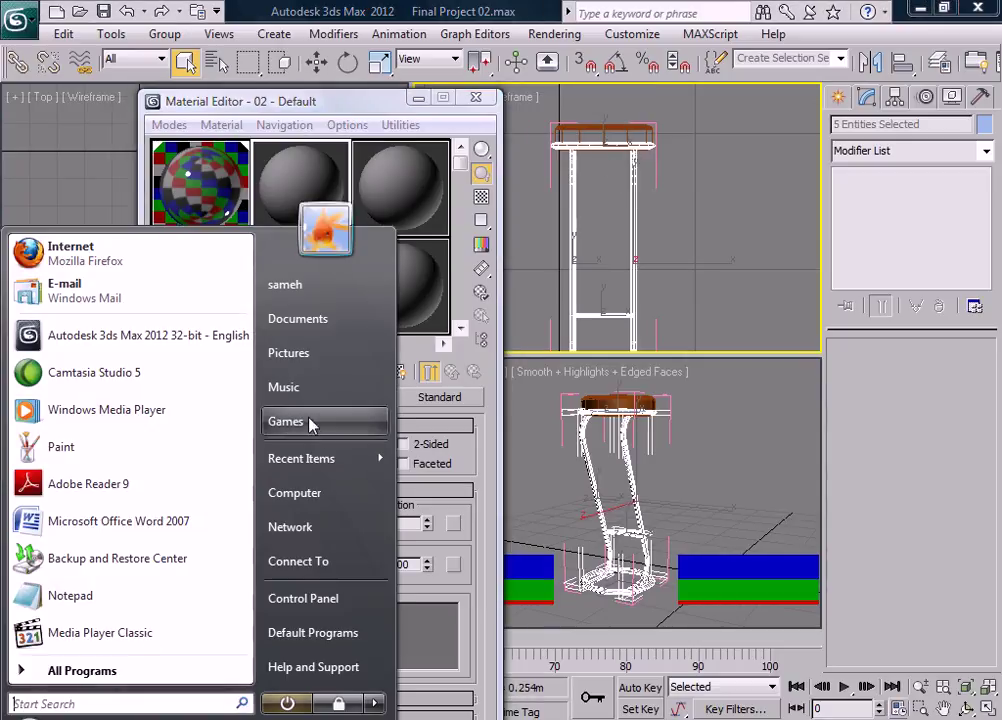
pyautogui.click(322, 496)
pyautogui.press('super+e')
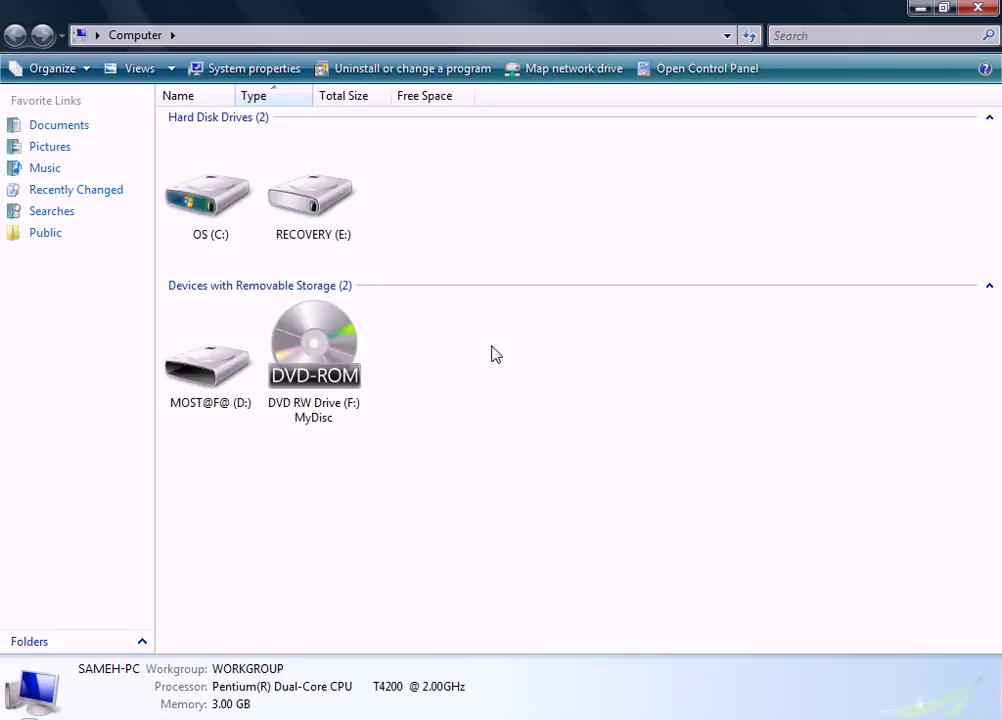
pyautogui.doubleClick(329, 224)
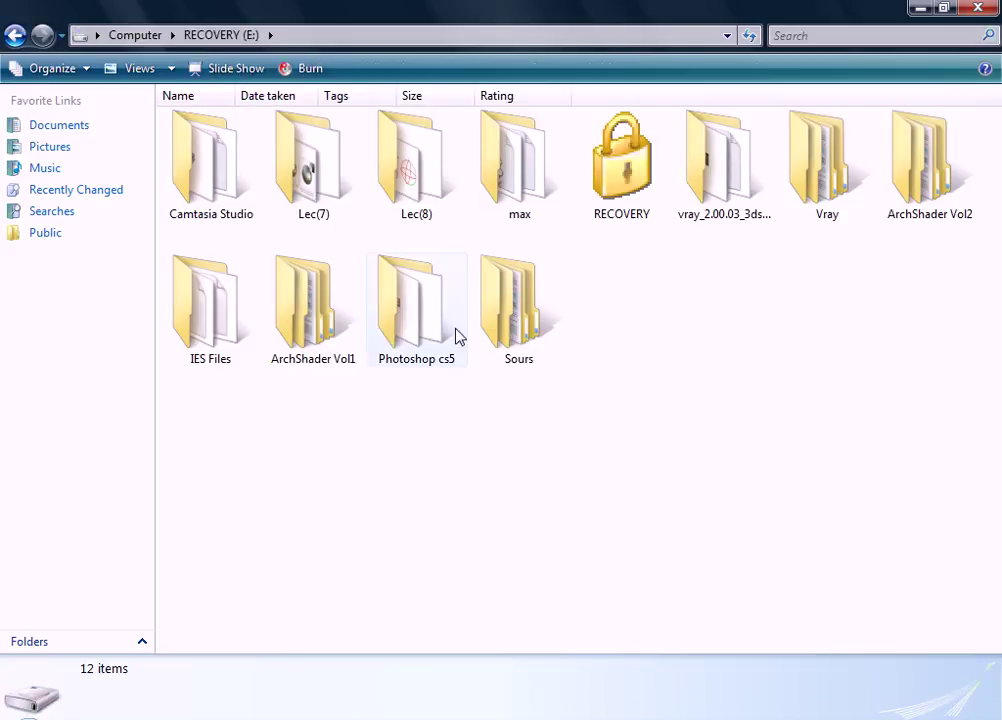
pyautogui.doubleClick(298, 352)
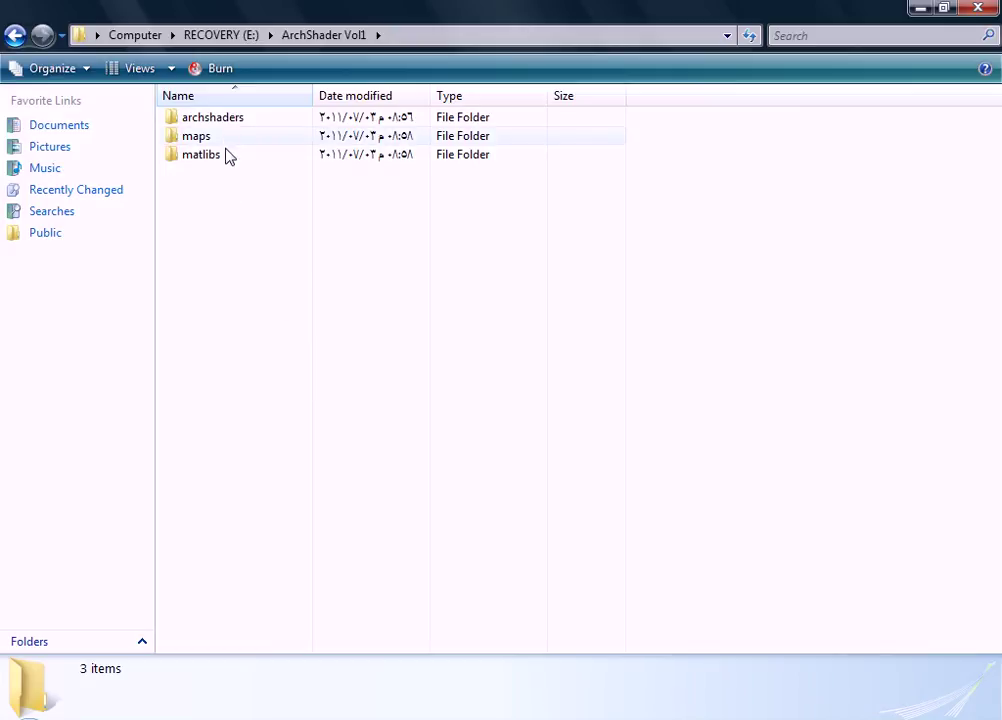
pyautogui.doubleClick(224, 122)
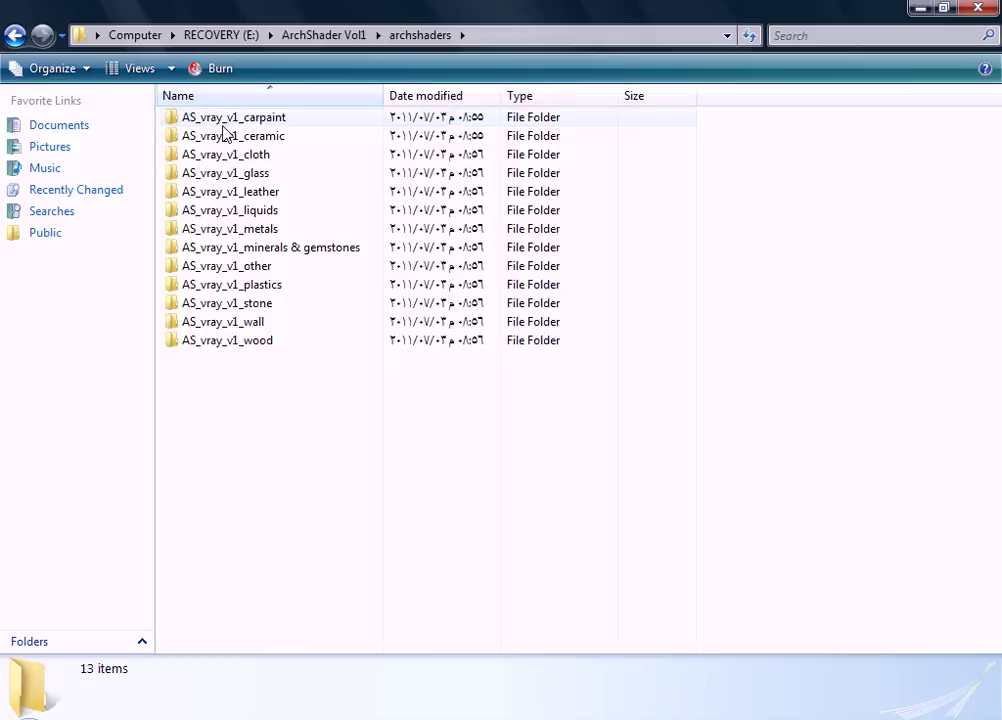
pyautogui.click(279, 195)
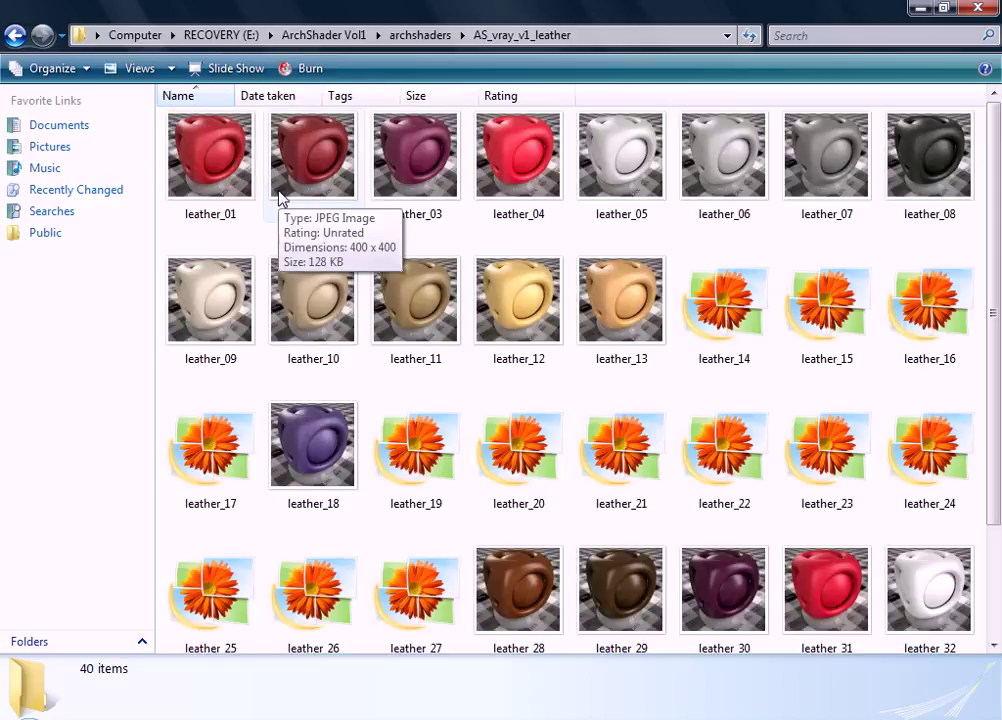
# - View the leather_08 sample image at full size, close it, and switch back to 3ds Max
pyautogui.click(920, 160)
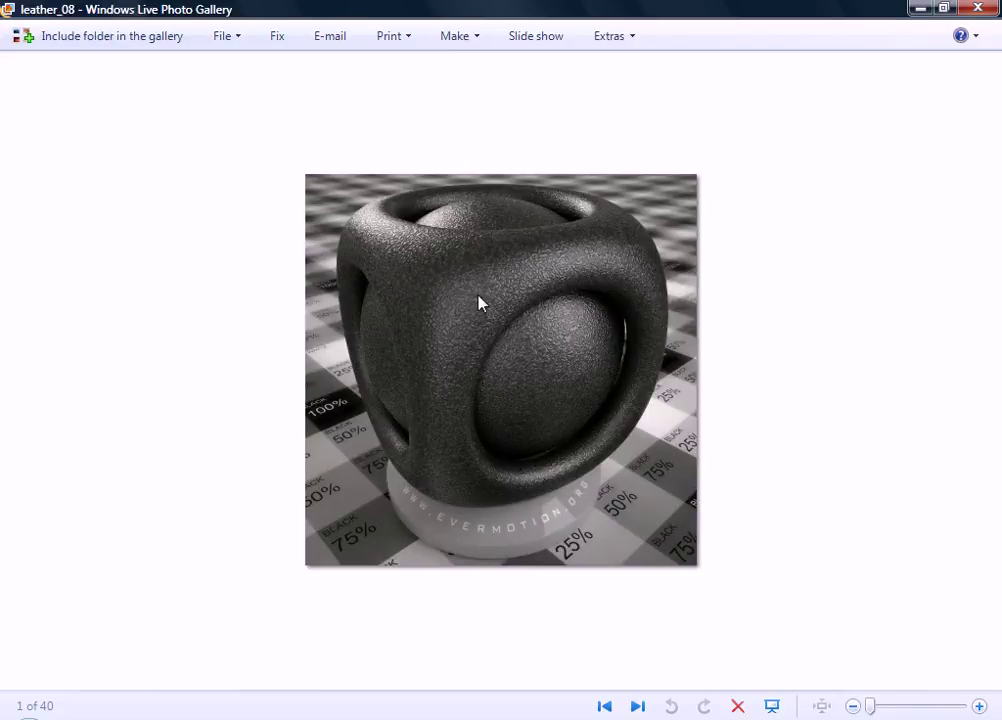
pyautogui.click(980, 9)
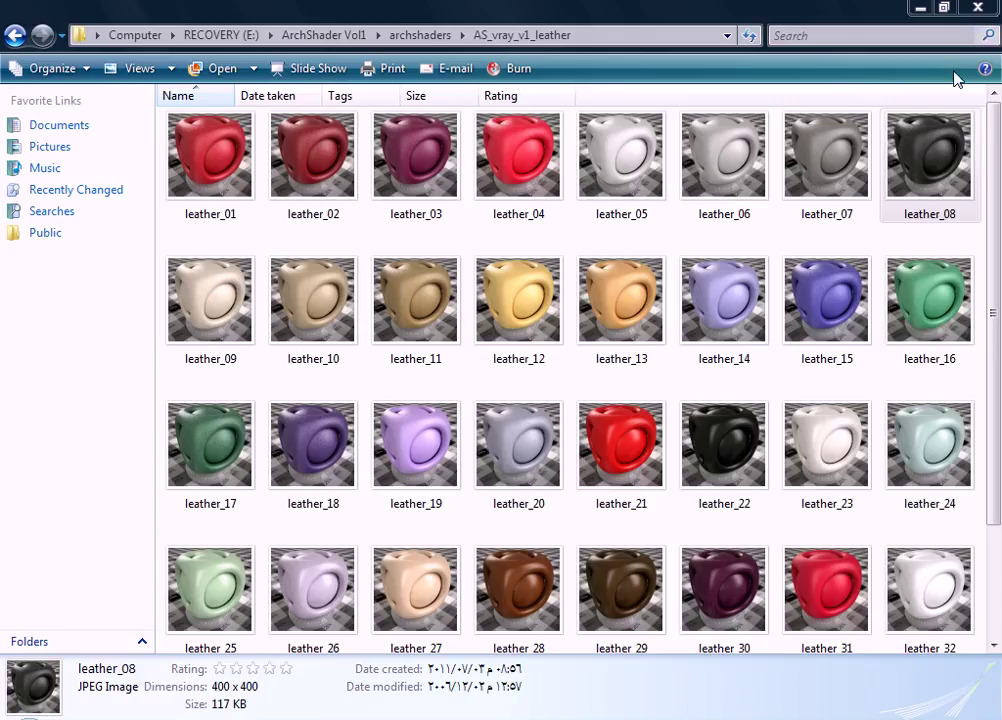
pyautogui.click(973, 16)
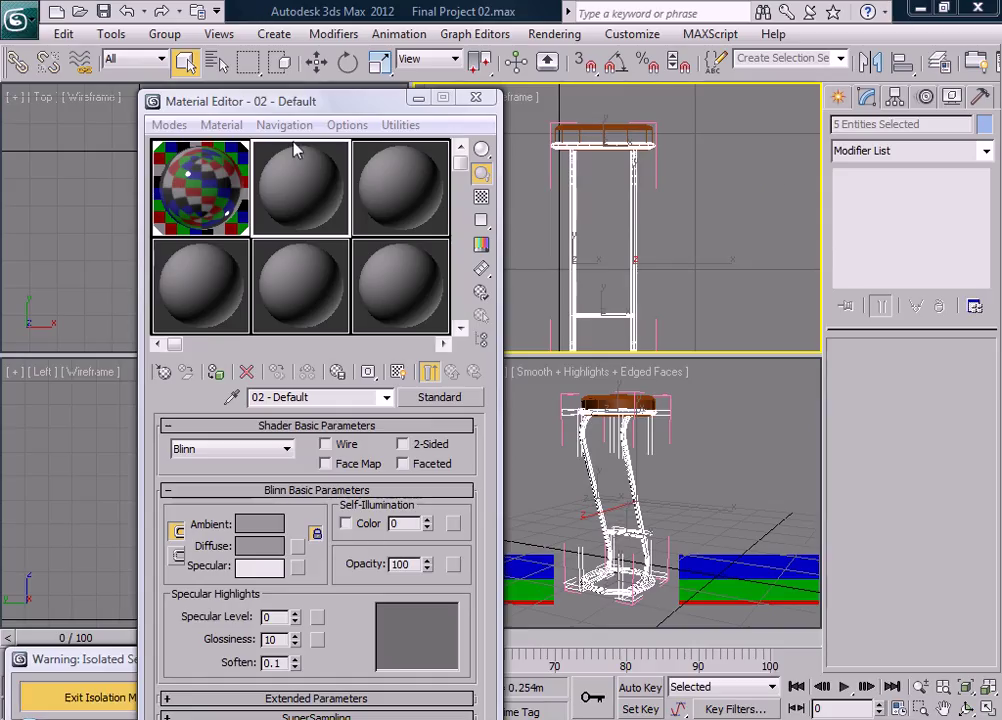
# - Open the Material/Map Browser for the second material slot, arranging the windows so both are accessible
pyautogui.moveTo(323, 104); pyautogui.dragTo(470, 12)
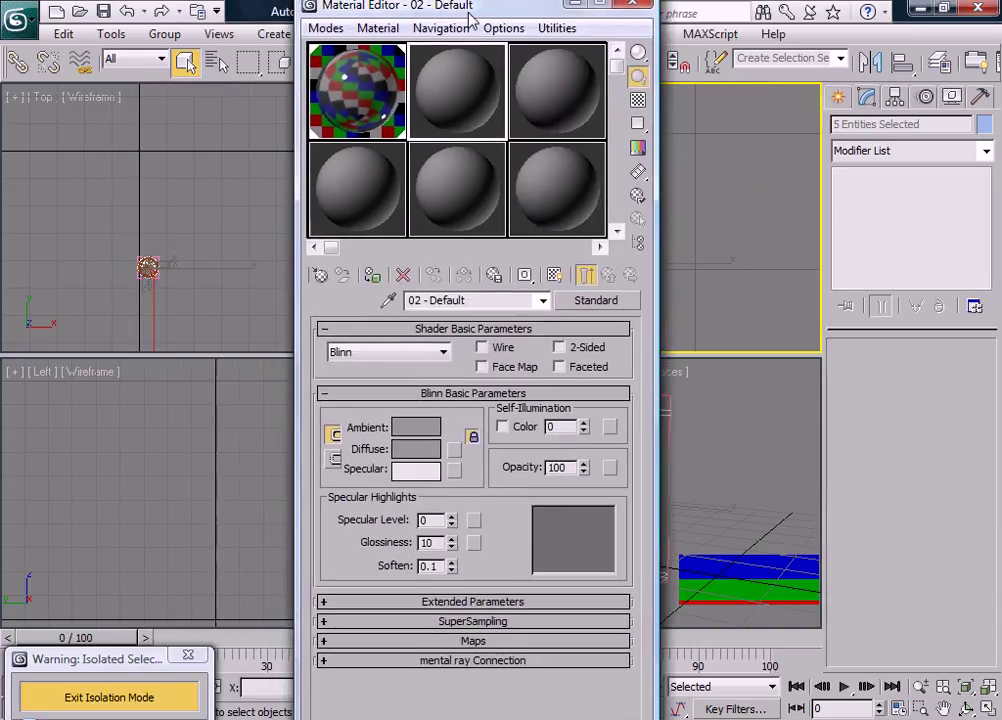
pyautogui.click(320, 274)
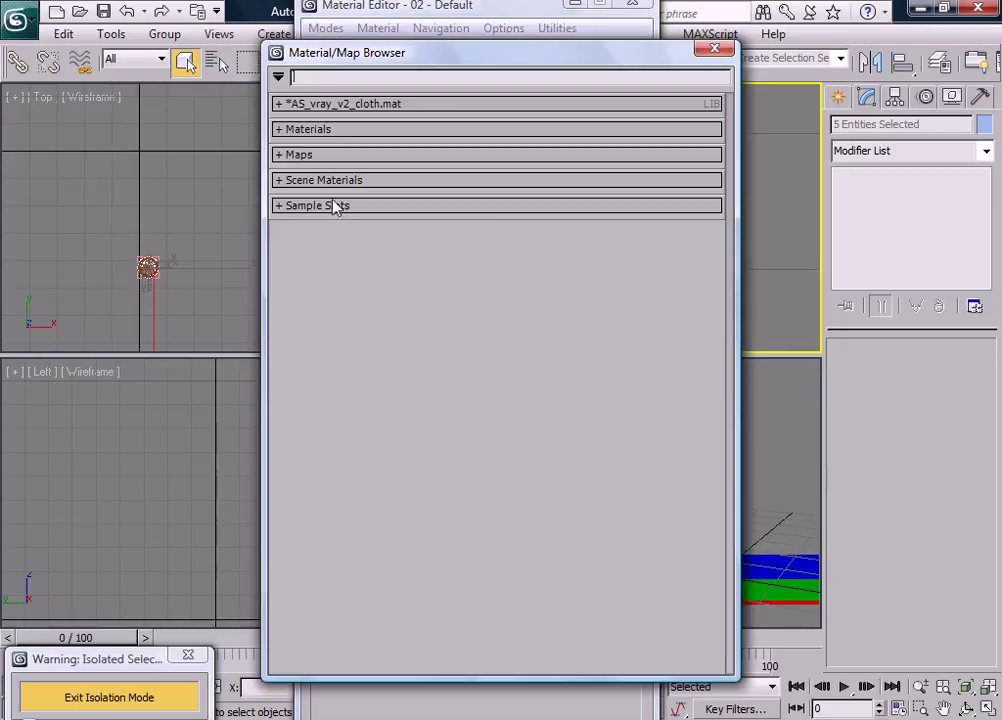
pyautogui.moveTo(315, 68); pyautogui.dragTo(213, 64)
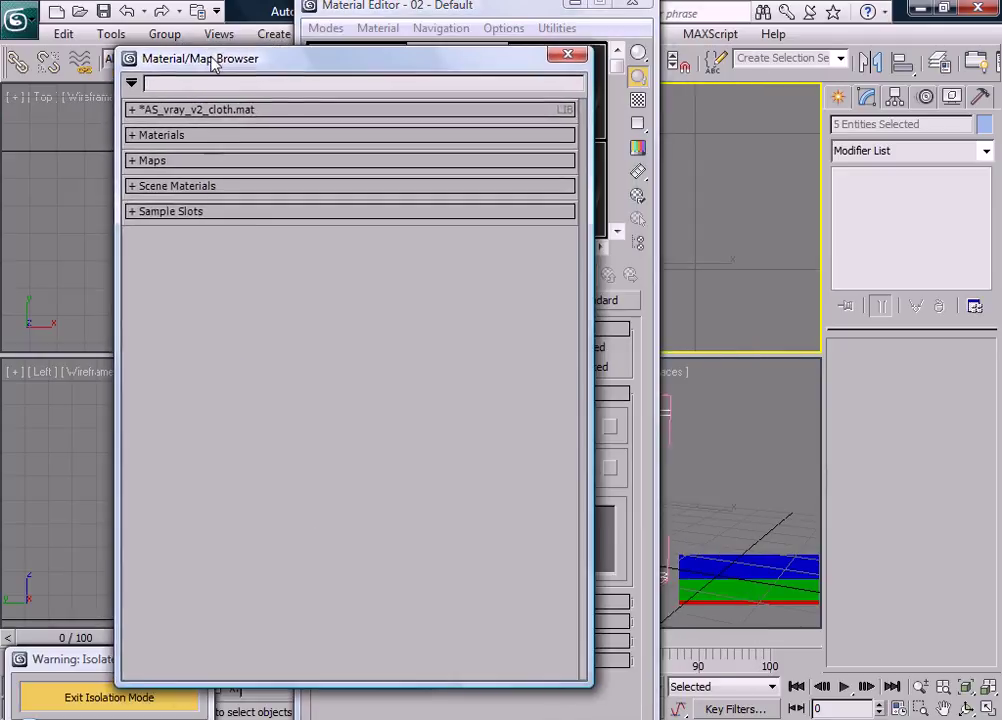
pyautogui.click(131, 83)
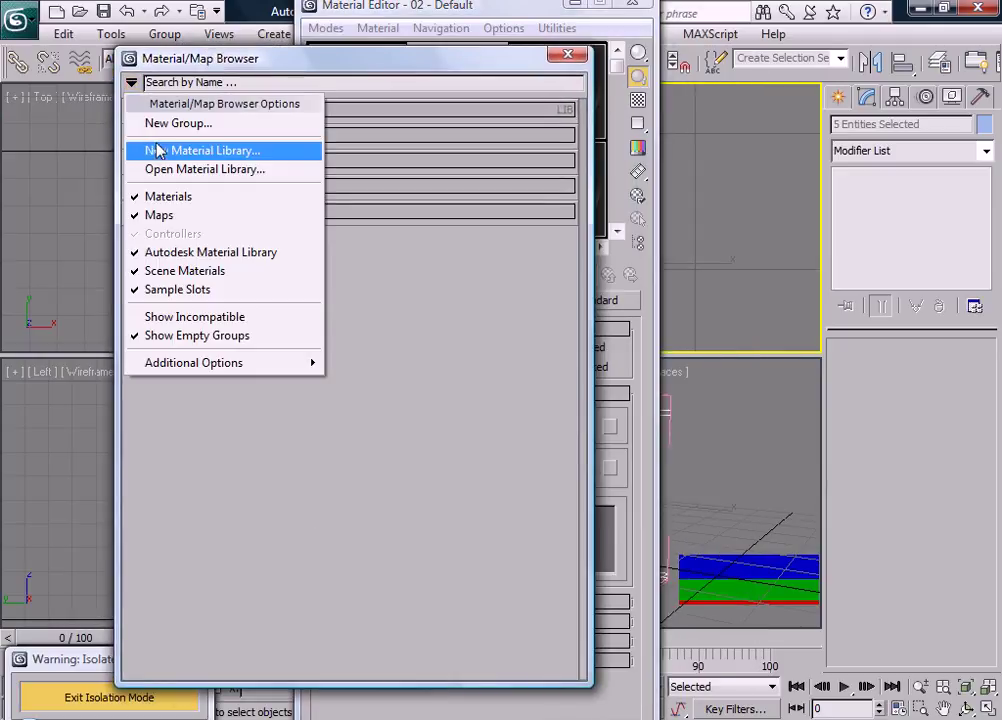
pyautogui.click(445, 287)
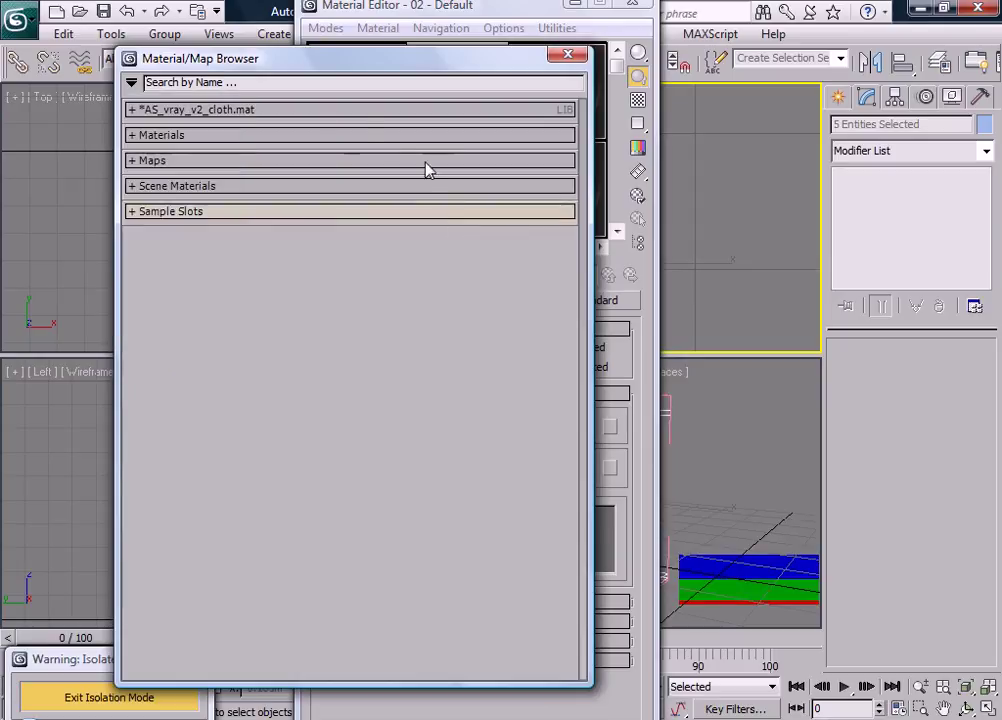
pyautogui.rightClick(361, 110)
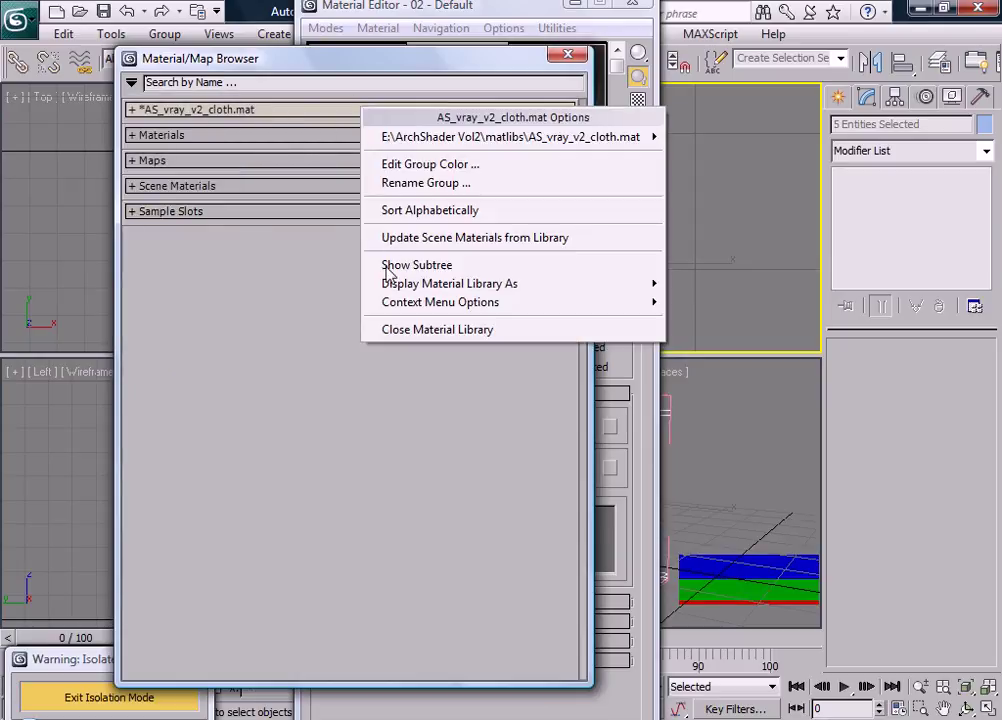
pyautogui.click(304, 333)
pyautogui.click(146, 112)
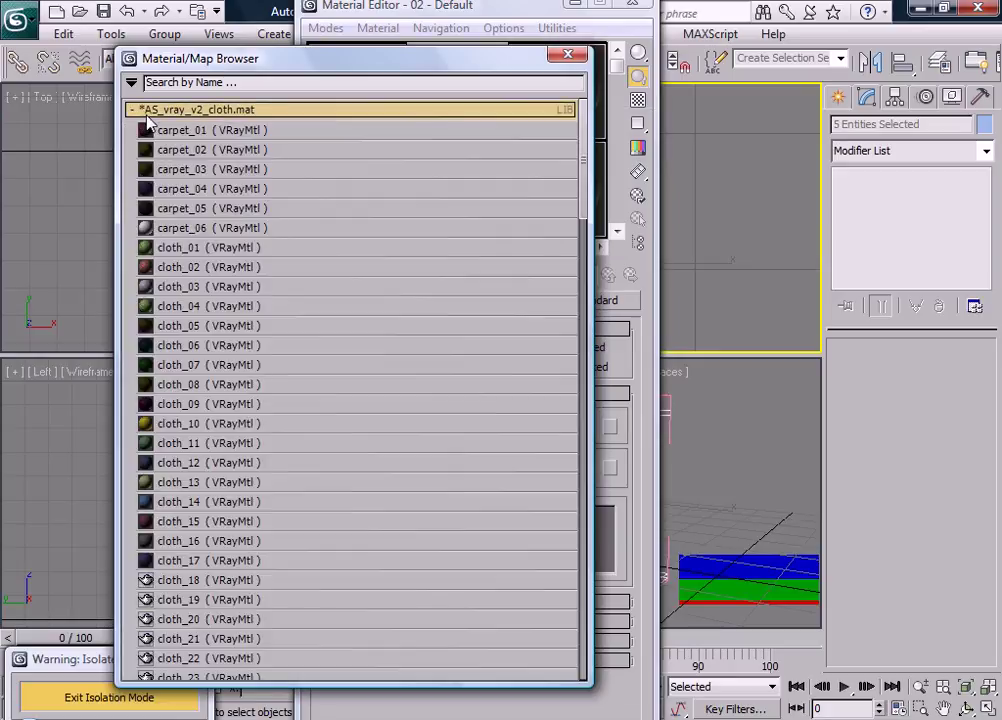
pyautogui.rightClick(138, 114)
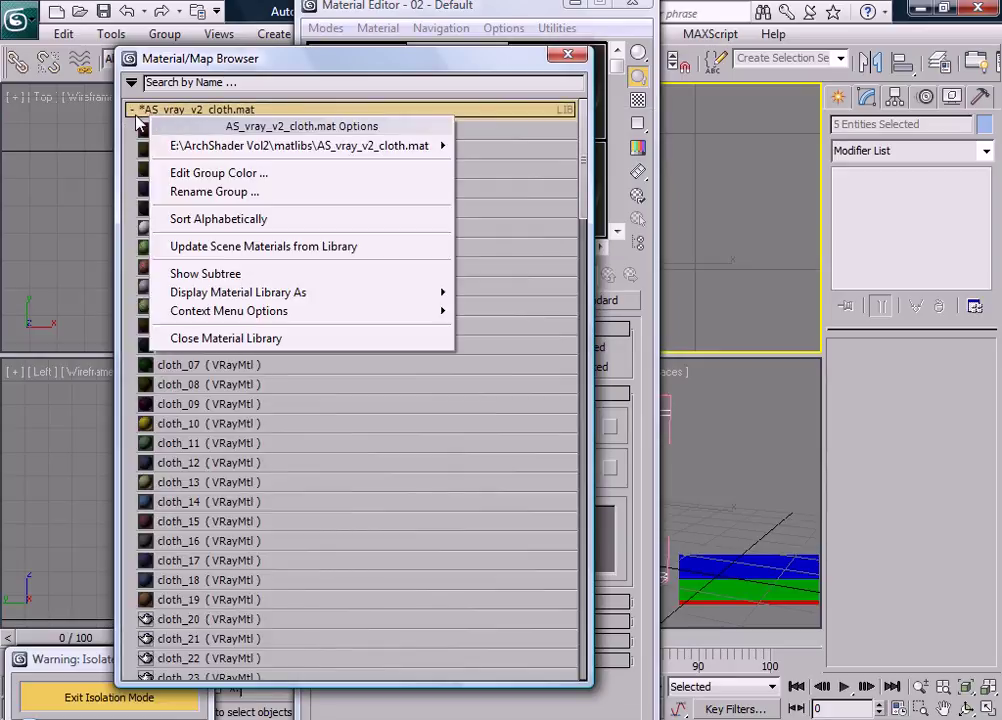
pyautogui.click(383, 110)
pyautogui.rightClick(543, 117)
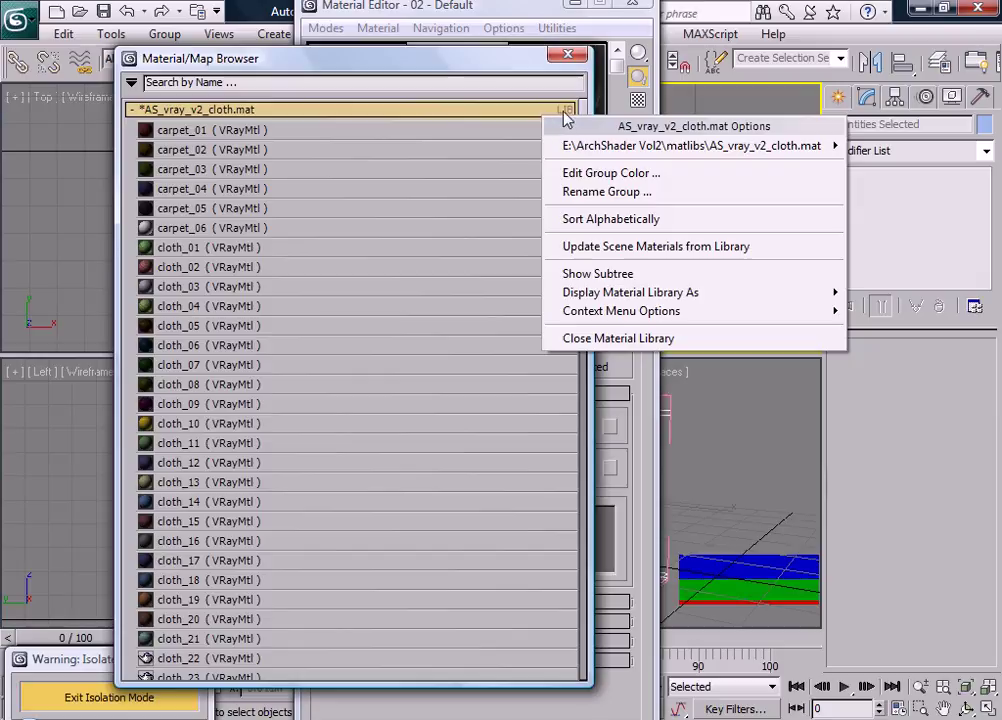
pyautogui.rightClick(566, 113)
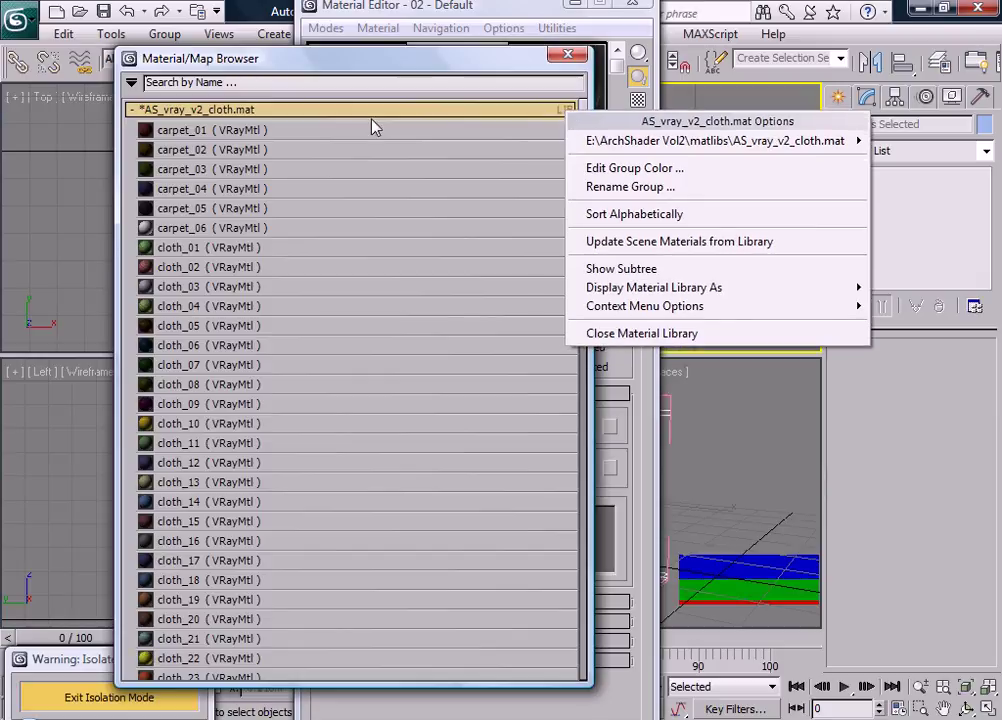
pyautogui.click(132, 111)
pyautogui.click(131, 82)
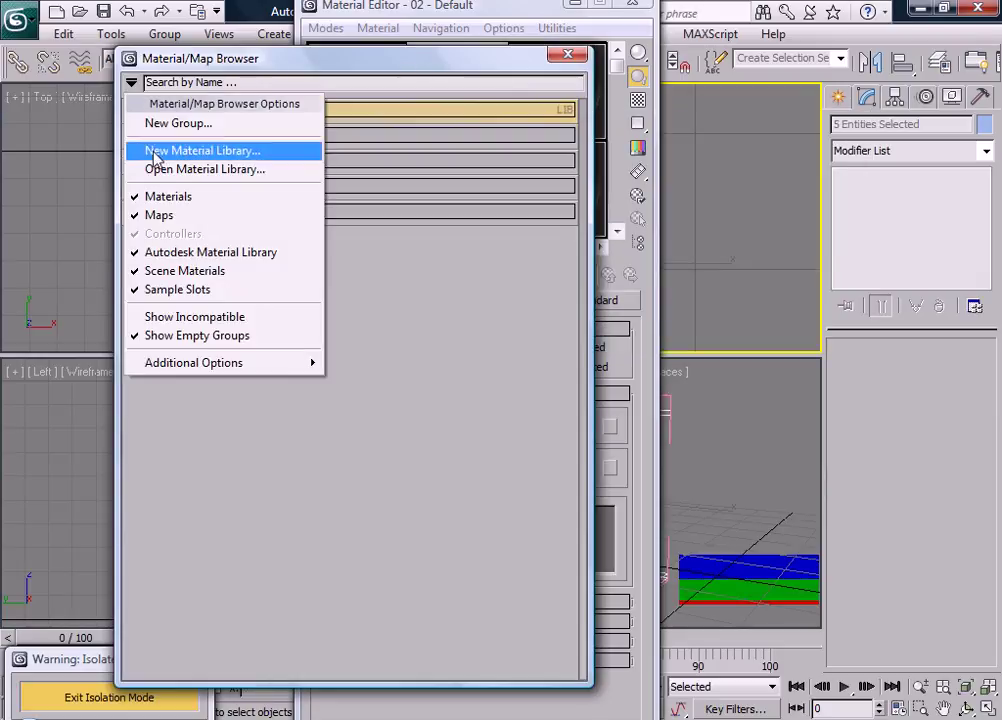
pyautogui.click(180, 124)
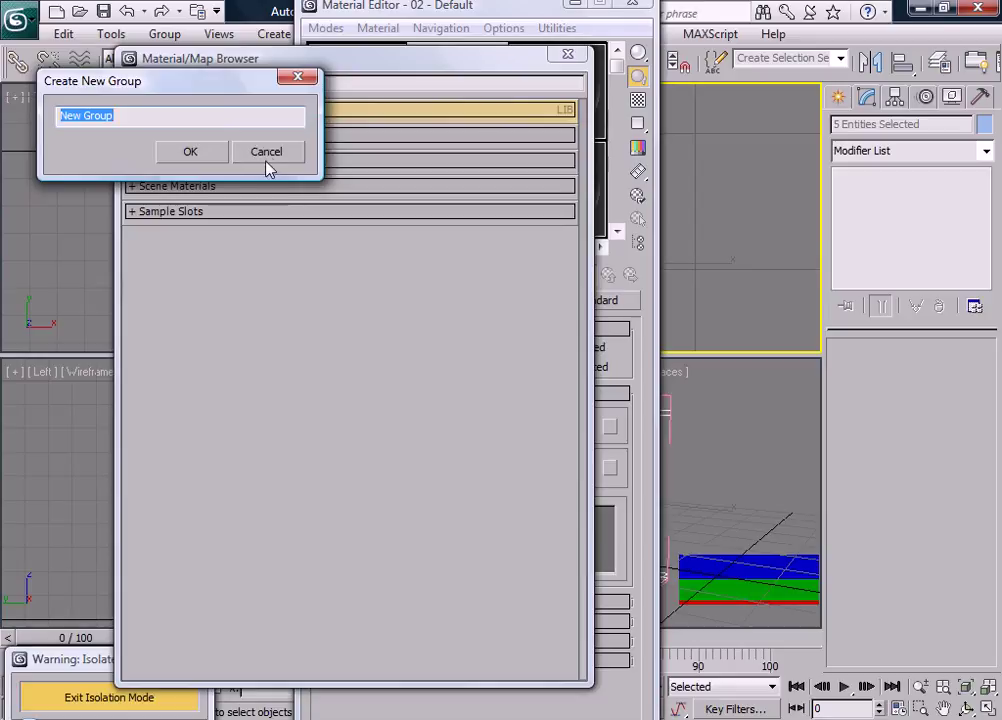
pyautogui.click(266, 156)
# - Start opening a material library and browse to the Archshaders folder under ArchShader Vol1, matlibs, on drive E:
pyautogui.click(131, 82)
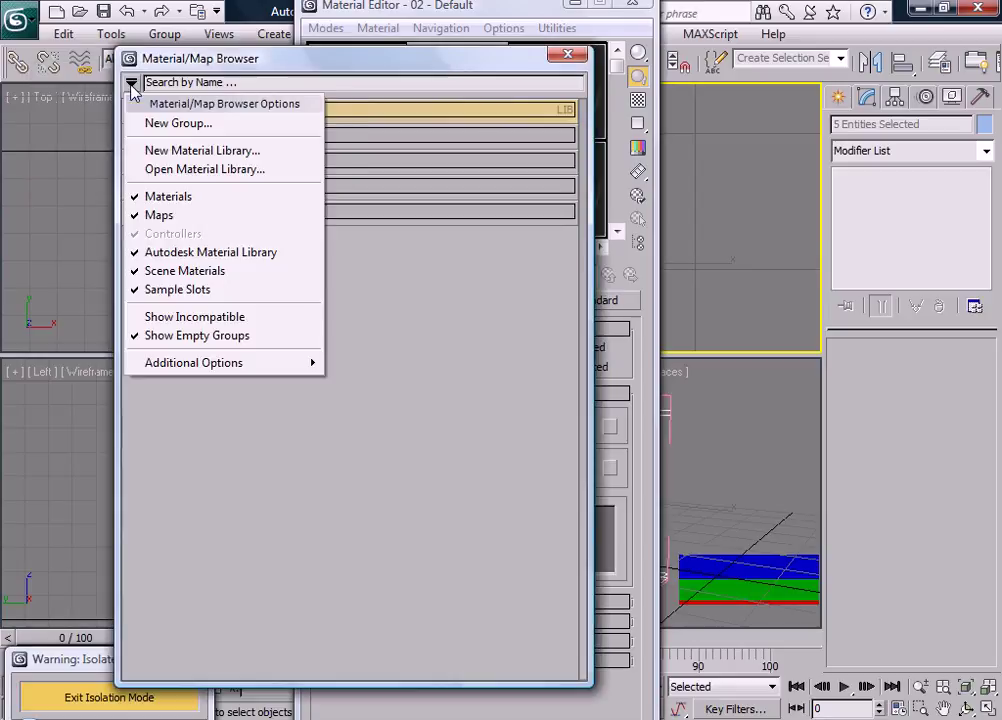
pyautogui.click(157, 171)
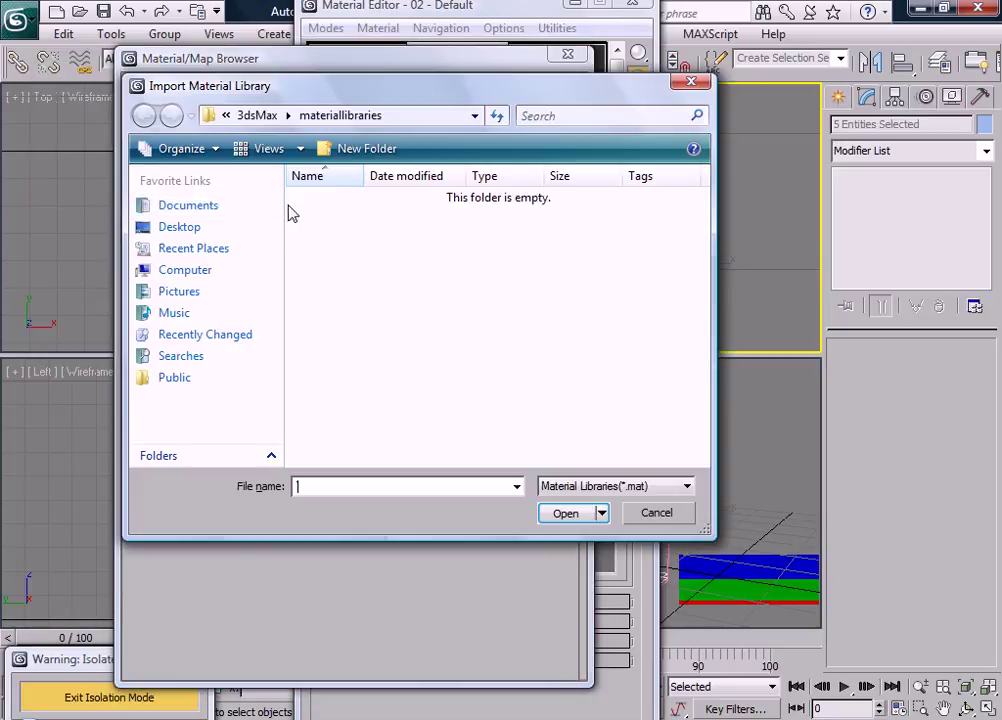
pyautogui.click(182, 228)
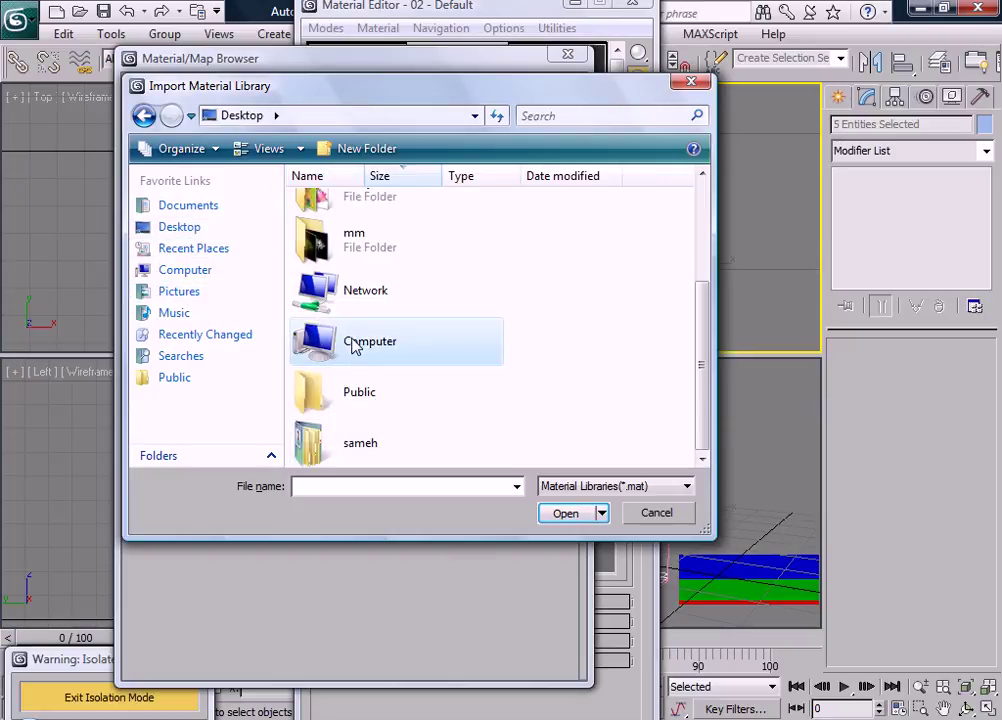
pyautogui.doubleClick(352, 345)
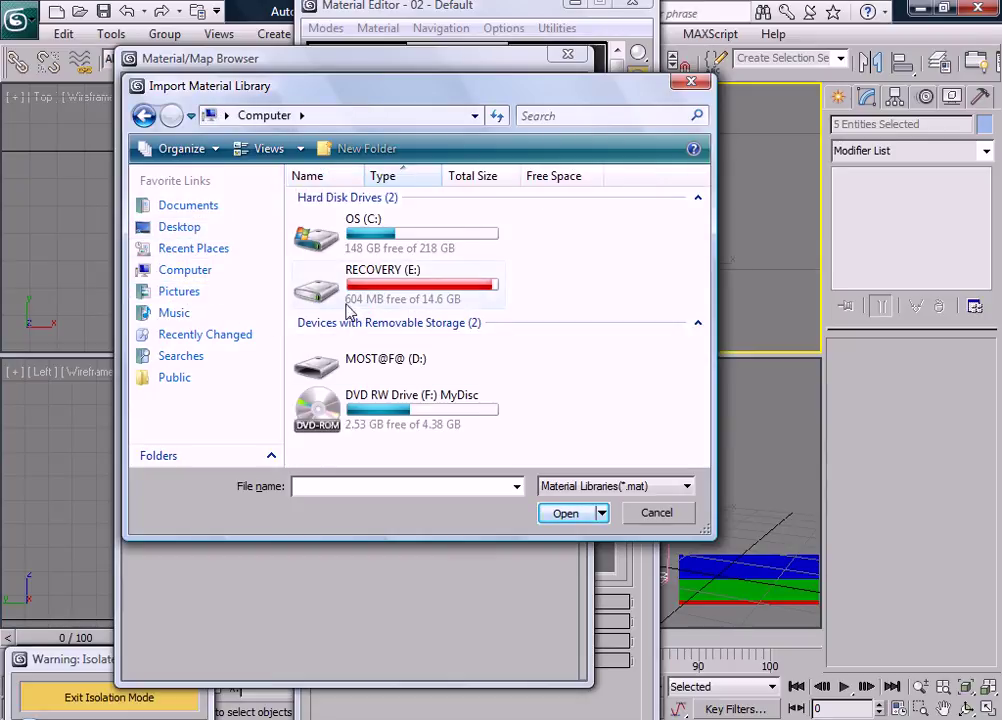
pyautogui.doubleClick(312, 290)
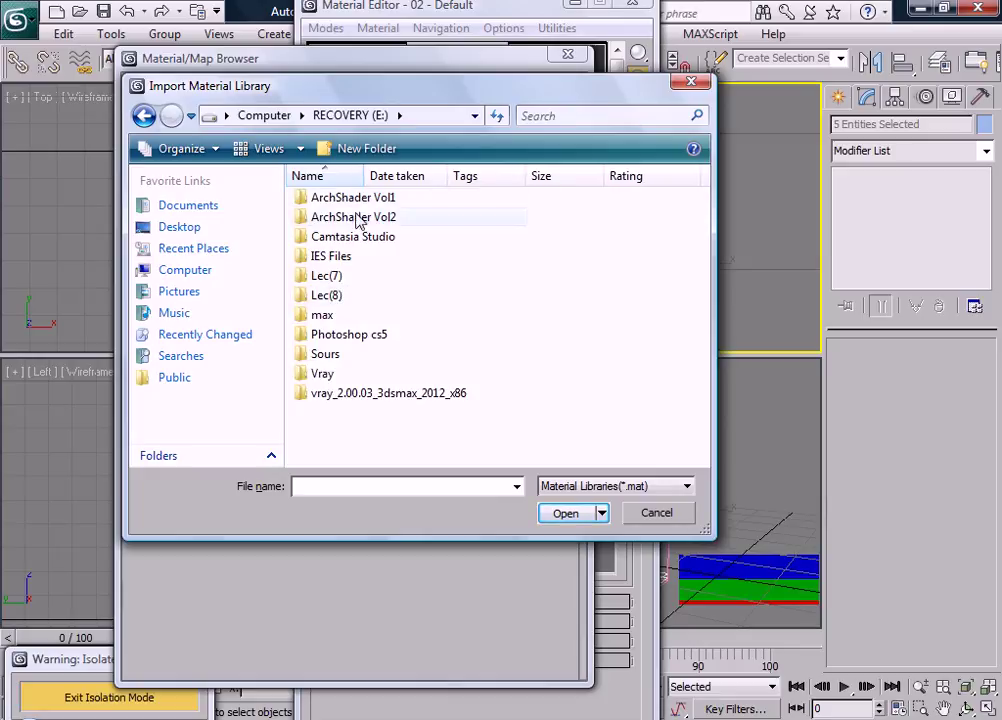
pyautogui.doubleClick(350, 198)
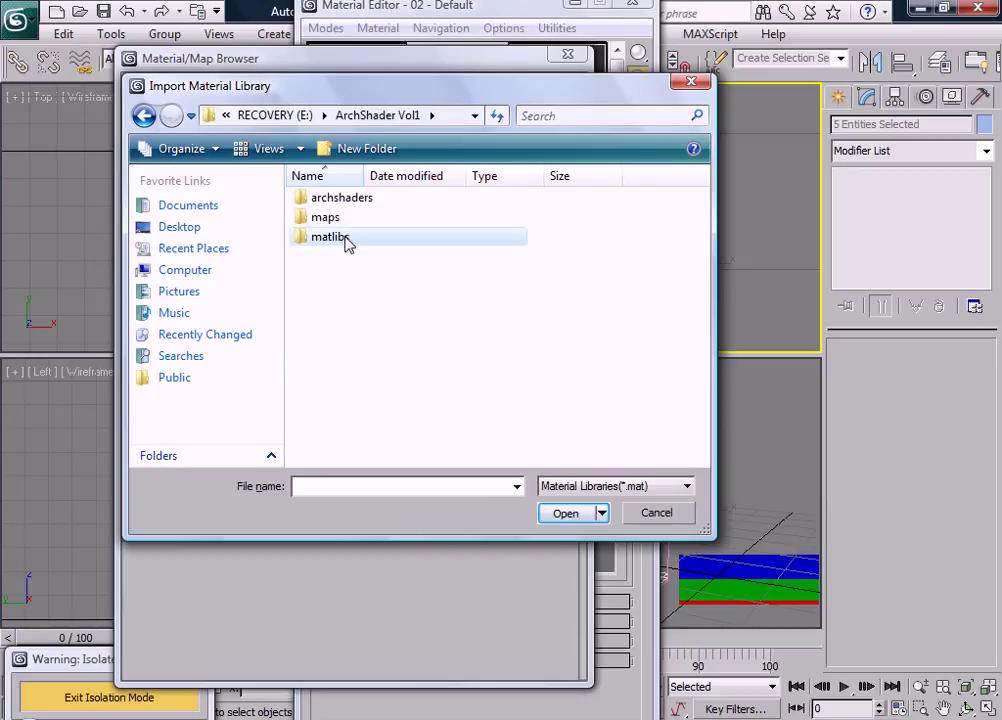
pyautogui.doubleClick(347, 242)
pyautogui.doubleClick(338, 197)
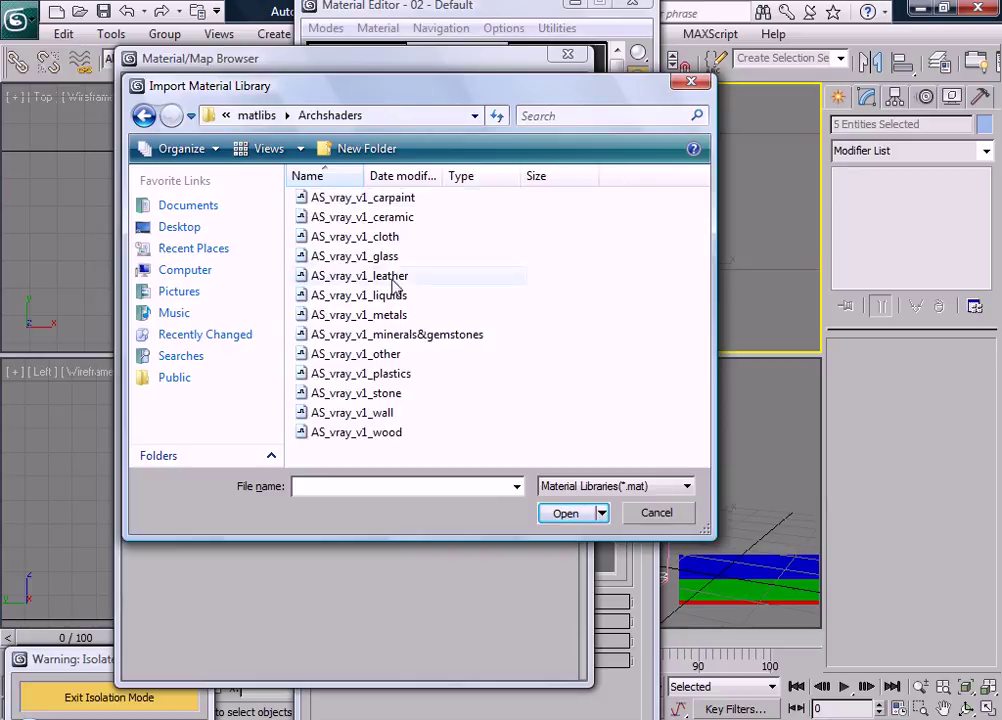
# - Open the AS_vray_v1_leather library and load its leather_08 material into the second slot
pyautogui.click(405, 280)
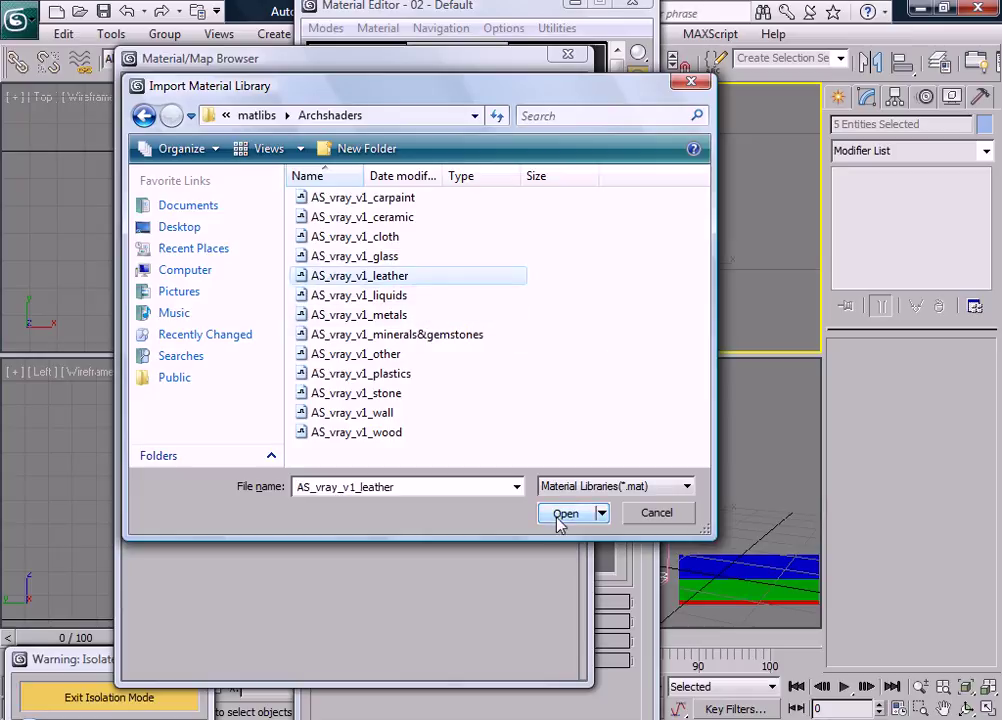
pyautogui.click(564, 514)
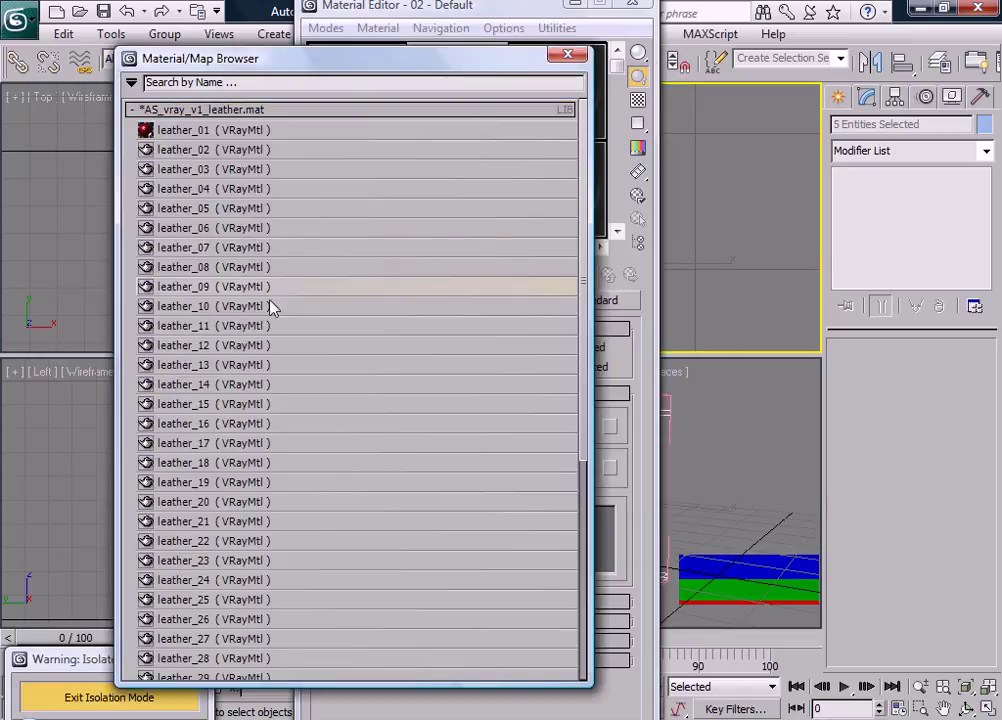
pyautogui.doubleClick(148, 270)
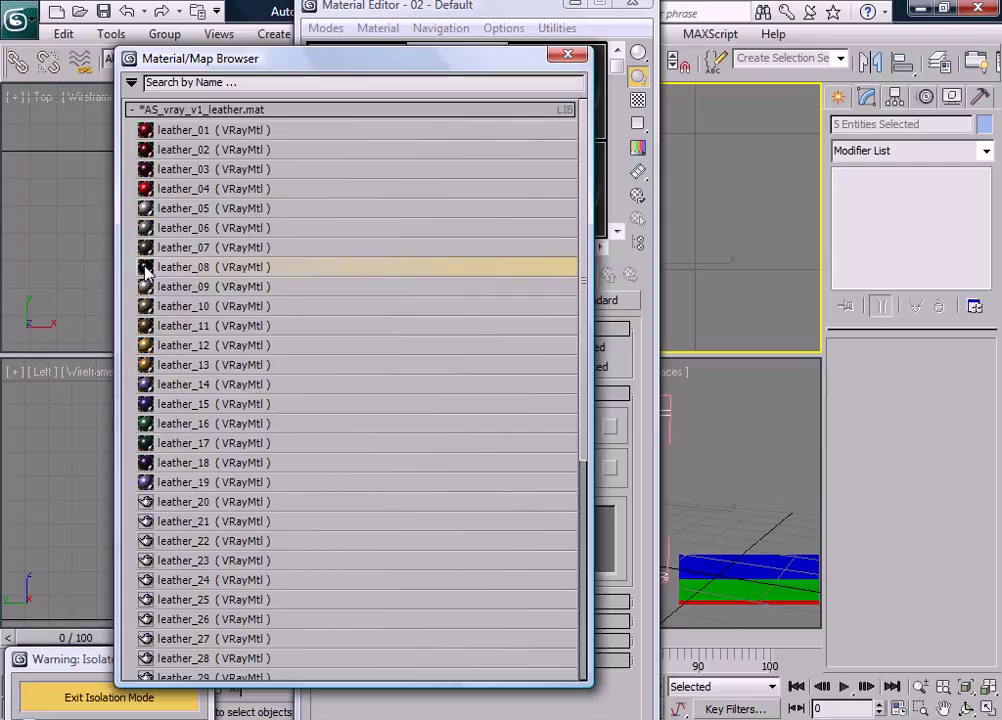
pyautogui.click(568, 54)
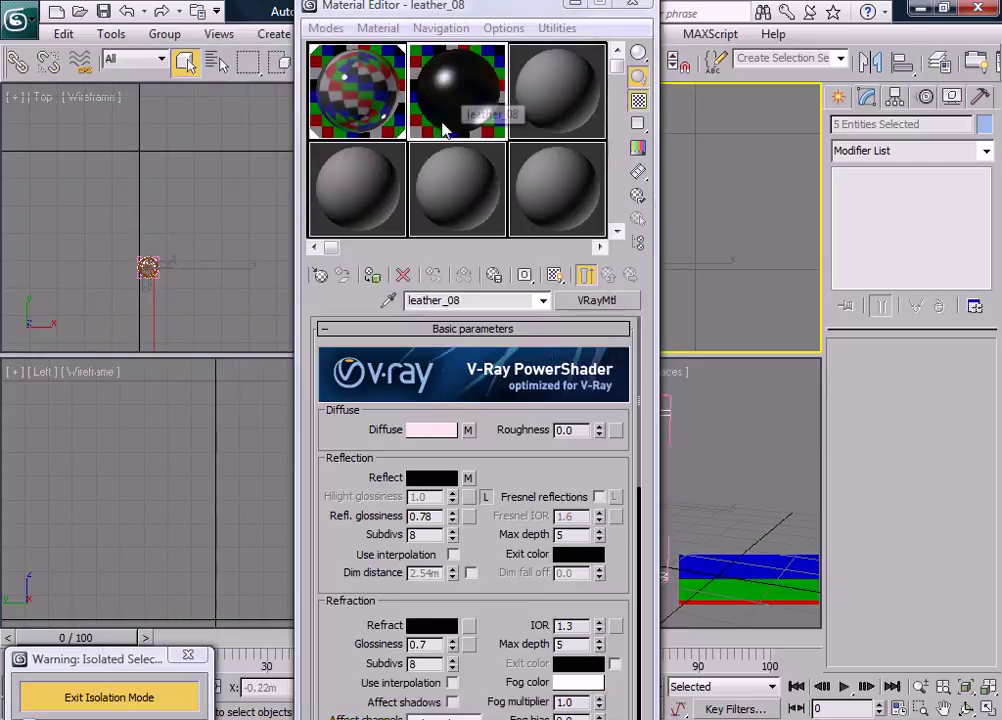
# - Examine leather_08's diffuse noise map settings and the list of maps the material uses
pyautogui.moveTo(355, 478); pyautogui.dragTo(341, 447)
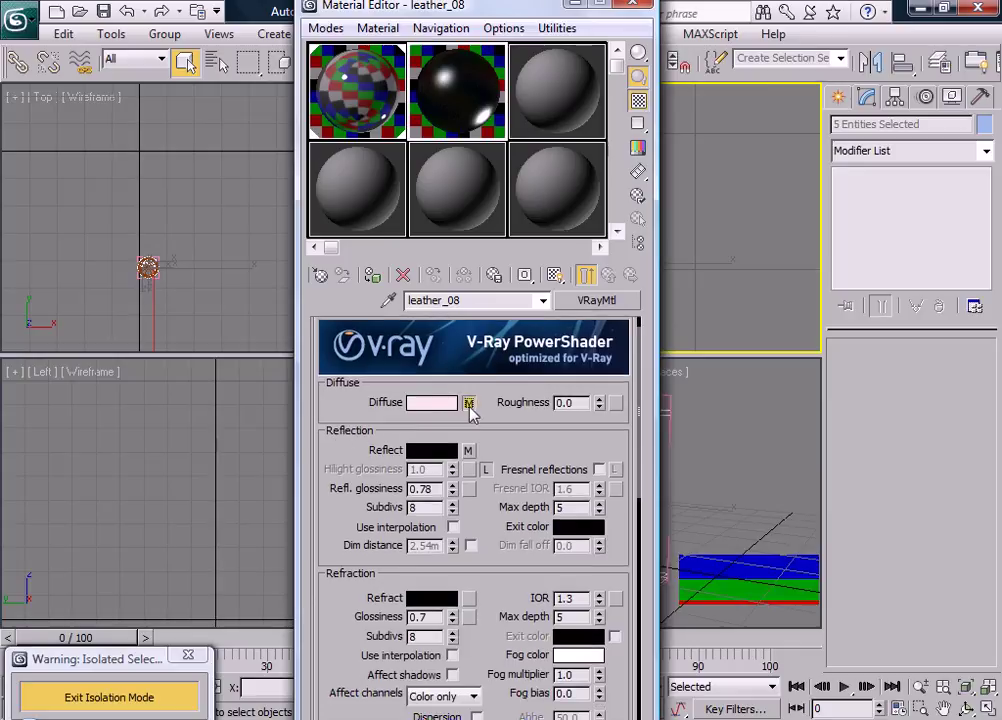
pyautogui.click(468, 403)
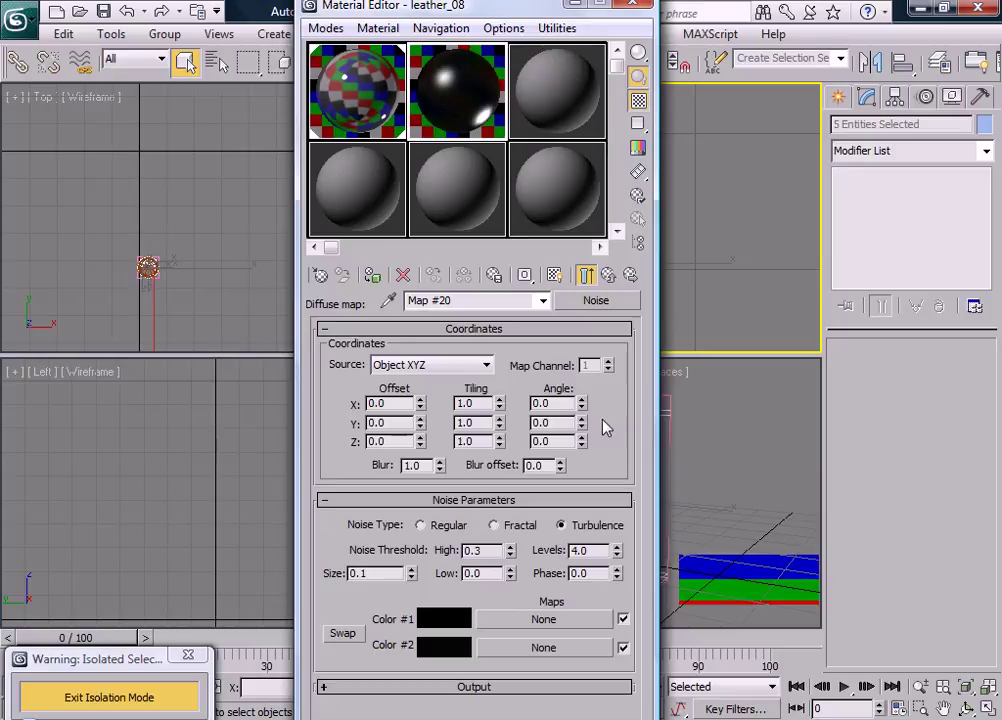
pyautogui.click(608, 275)
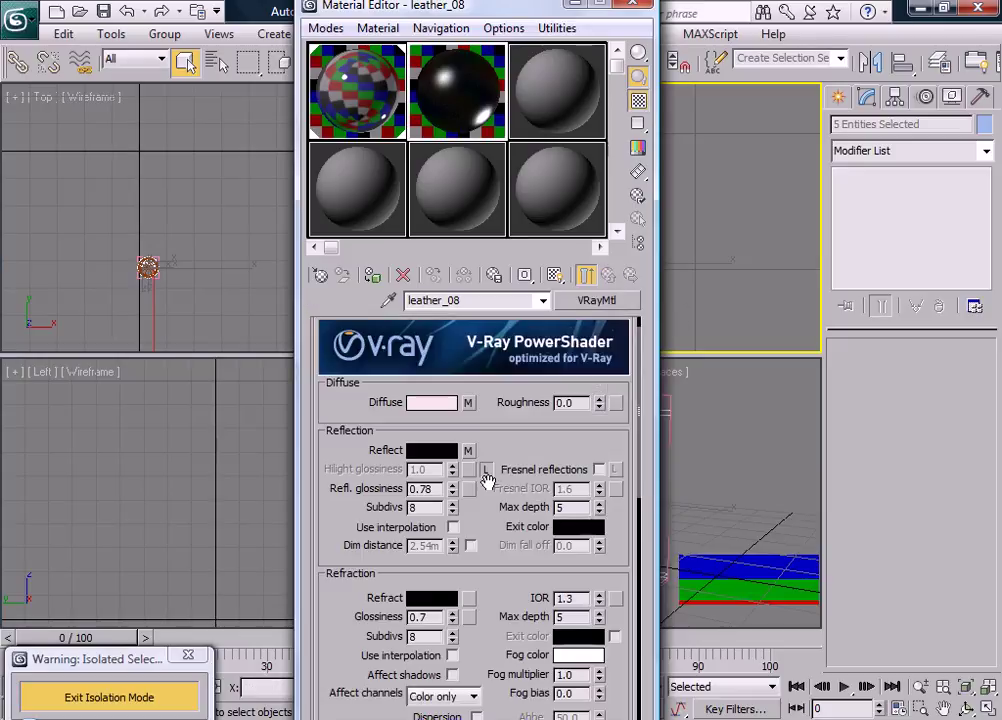
pyautogui.scroll(-8, 500, 480)
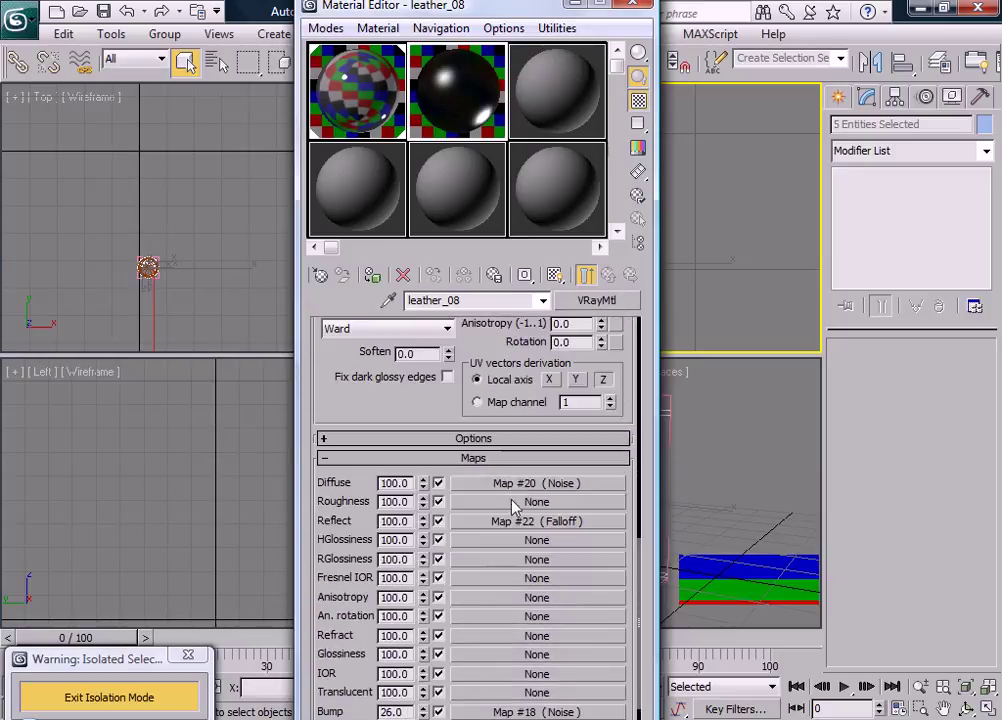
pyautogui.scroll(-3, 513, 505)
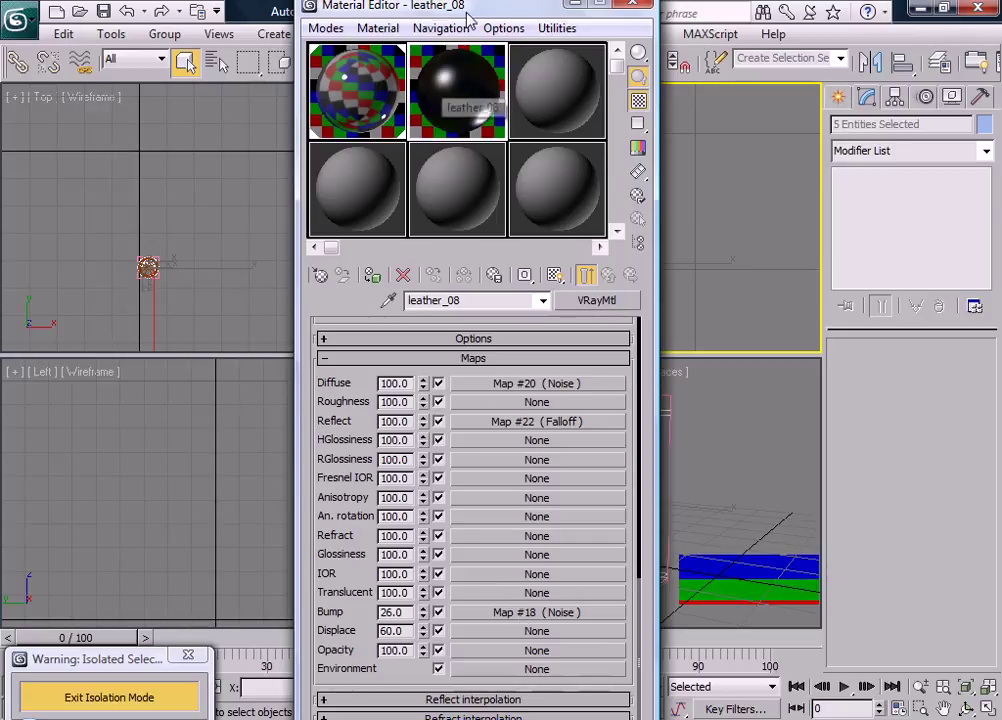
# - Select the bar stool's seat cushion, assign the leather_08 material to it, and close the Material Editor
pyautogui.moveTo(470, 8); pyautogui.dragTo(209, 69)
pyautogui.click(571, 132)
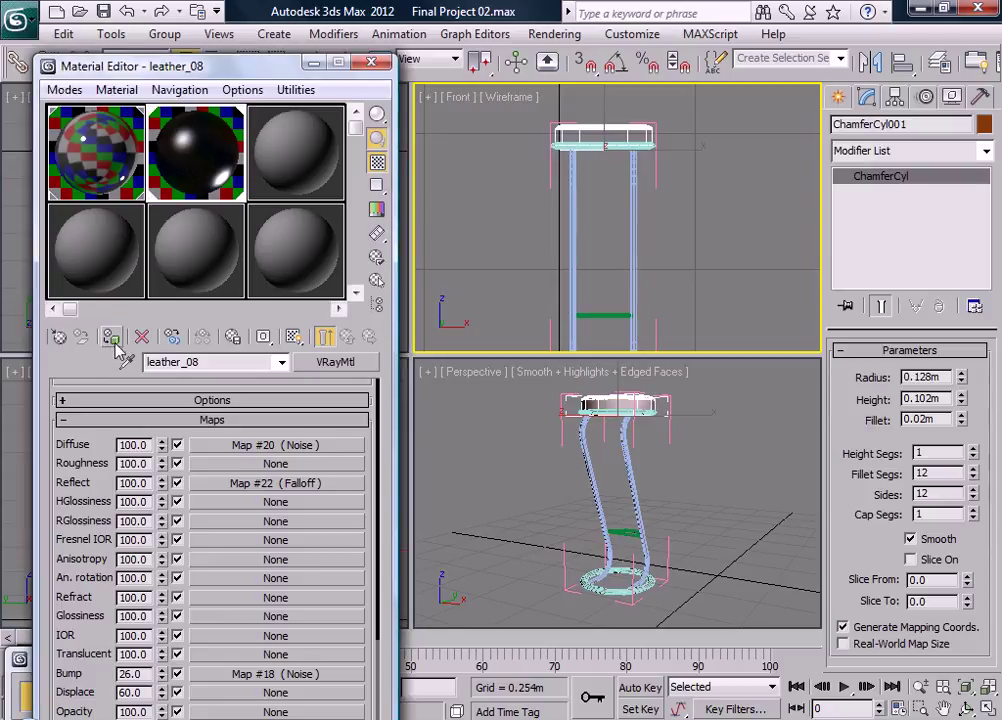
pyautogui.click(371, 62)
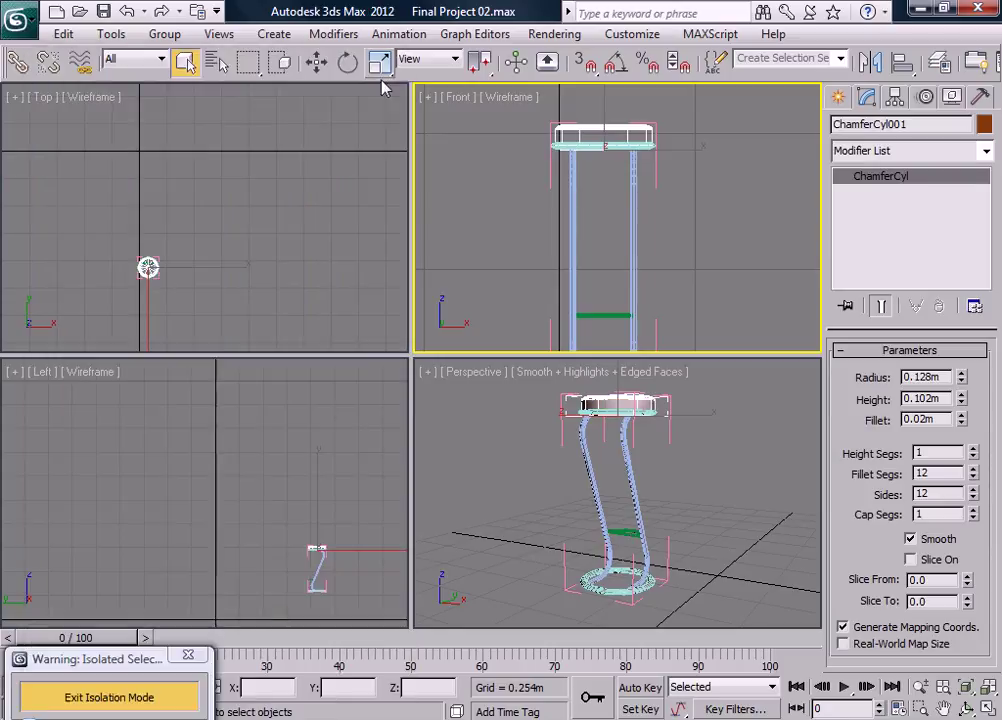
# - Close the bar stool group and exit isolation mode to bring back the rest of the kitchen scene
pyautogui.click(166, 34)
pyautogui.click(188, 131)
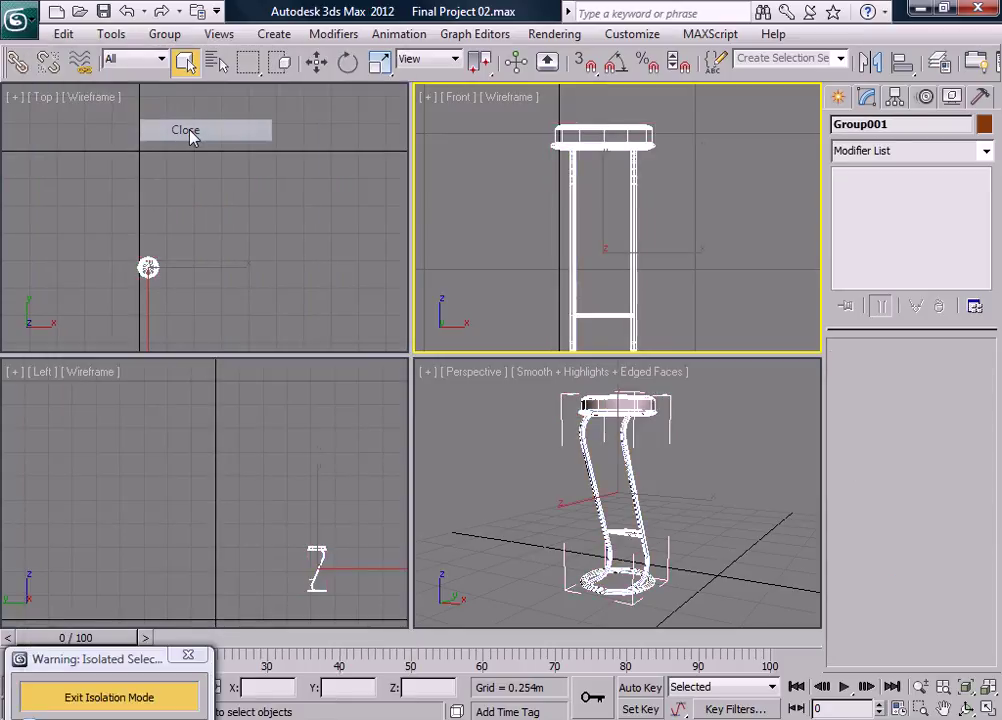
pyautogui.click(168, 694)
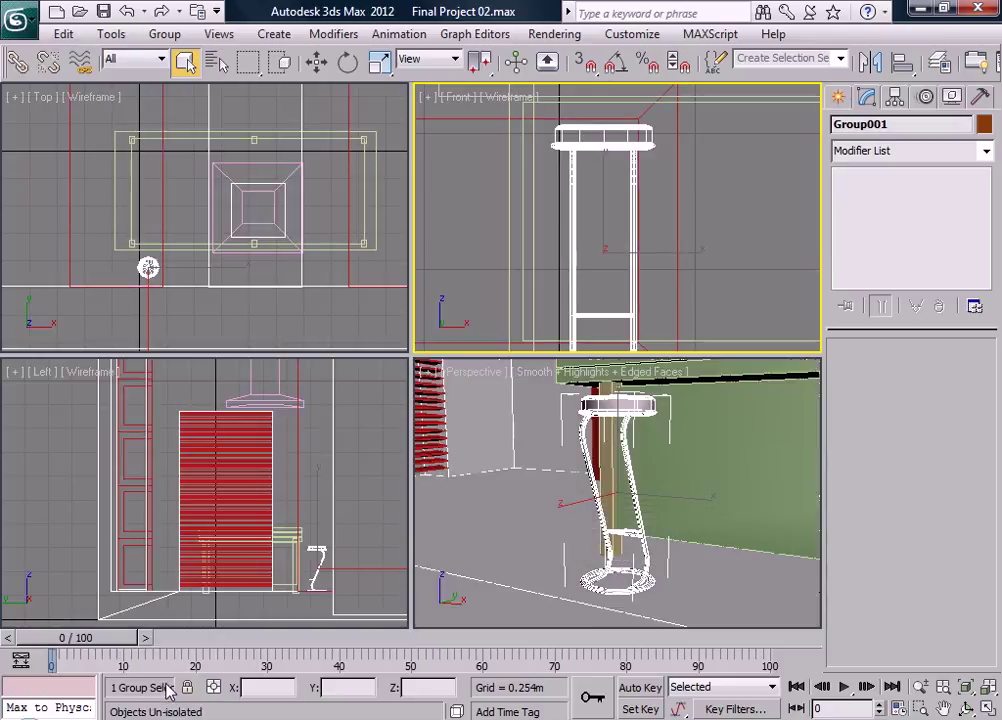
# - Save the scene as an incremented copy named Final Project 03
pyautogui.click(20, 22)
pyautogui.click(28, 239)
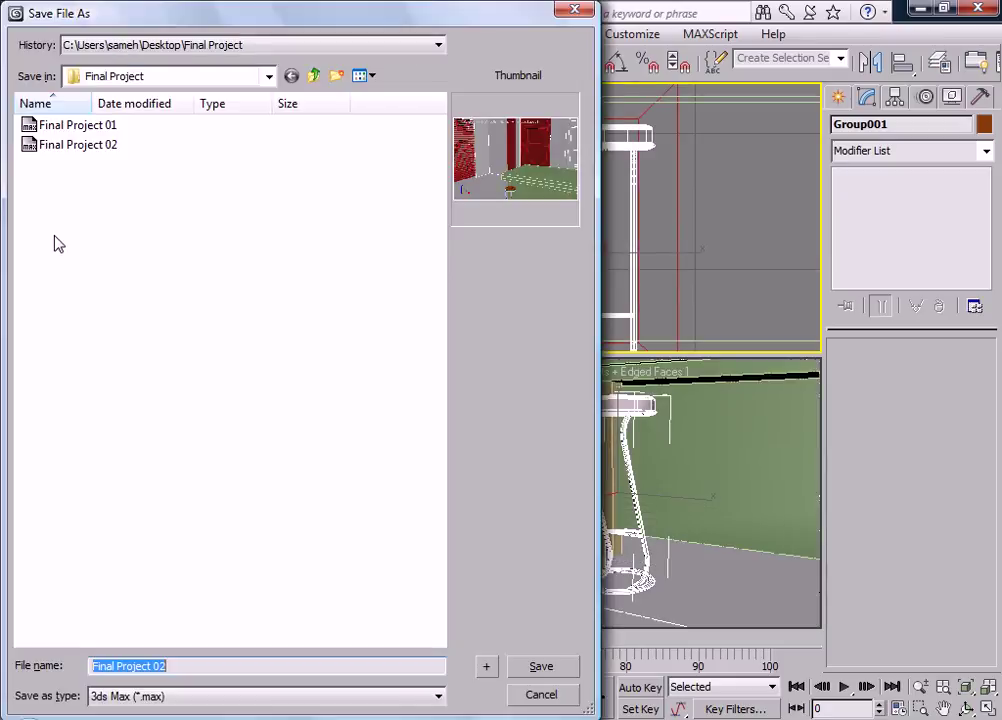
pyautogui.click(488, 666)
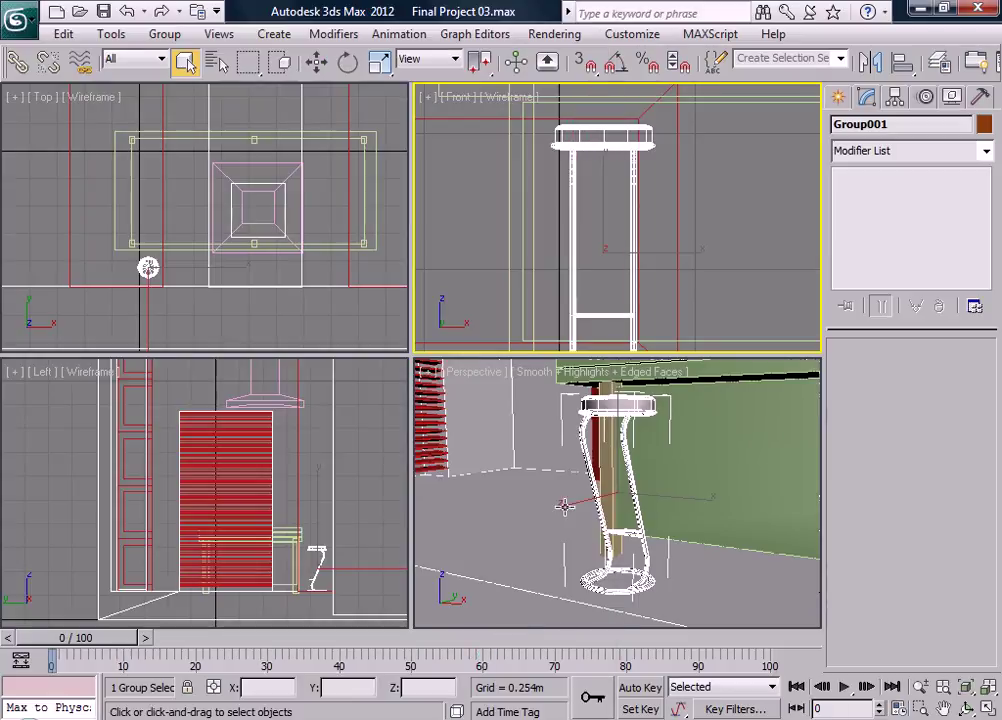
# - Copy the bar stool along the counter to about X 1.106 m and rotate the copy about 37° around its vertical axis
pyautogui.click(316, 63)
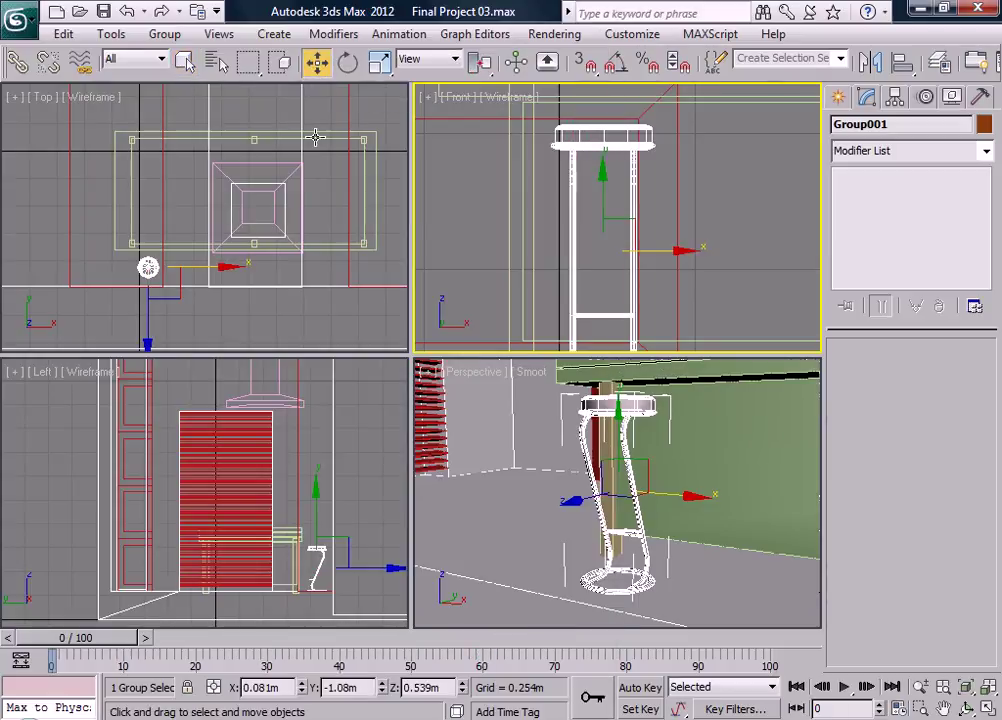
pyautogui.moveTo(189, 286); pyautogui.dragTo(160, 238, button='middle')
pyautogui.keyDown('shift'); pyautogui.moveTo(170, 240); pyautogui.dragTo(222, 236); pyautogui.keyUp('shift')
pyautogui.click(499, 453)
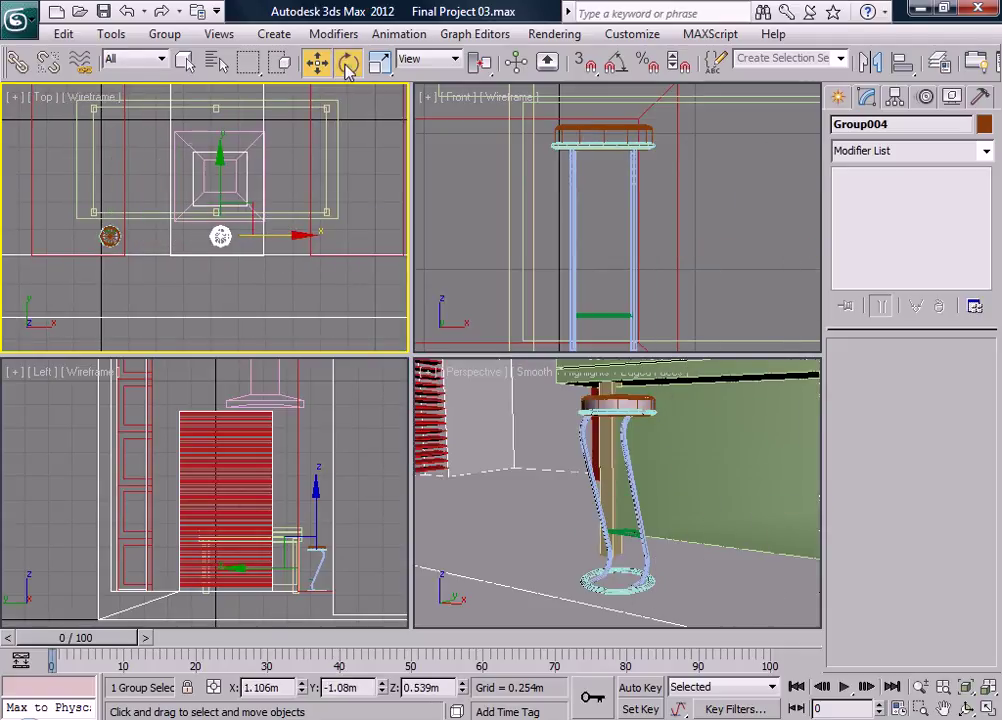
pyautogui.press('e')
pyautogui.moveTo(174, 181); pyautogui.dragTo(130, 165)
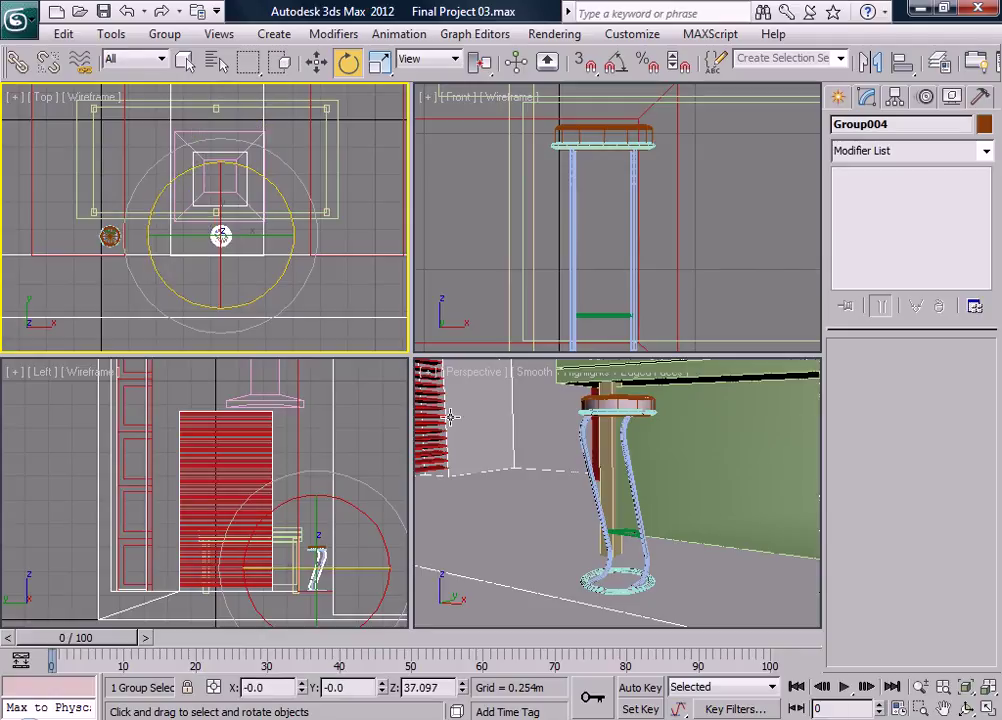
# - Isolate the counter group in an enlarged perspective view and open the group so its parts can be edited
pyautogui.scroll(-5, 675, 532)
pyautogui.keyDown('alt'); pyautogui.moveTo(691, 521); pyautogui.dragTo(557, 586, button='middle'); pyautogui.keyUp('alt')
pyautogui.click(675, 581)
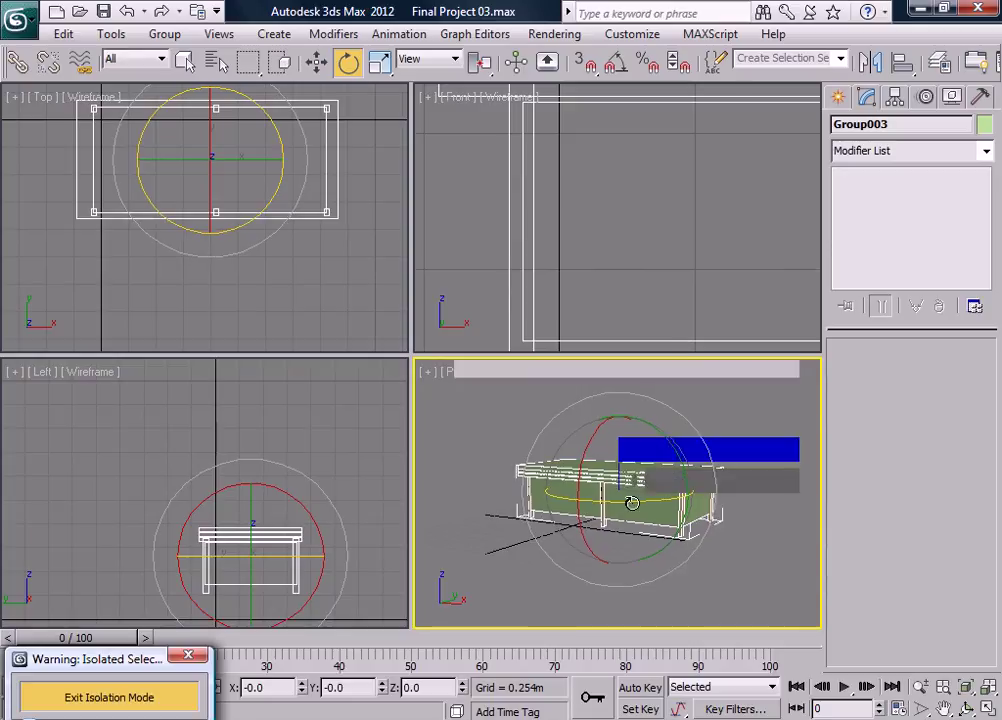
pyautogui.moveTo(633, 503); pyautogui.dragTo(622, 512, button='middle')
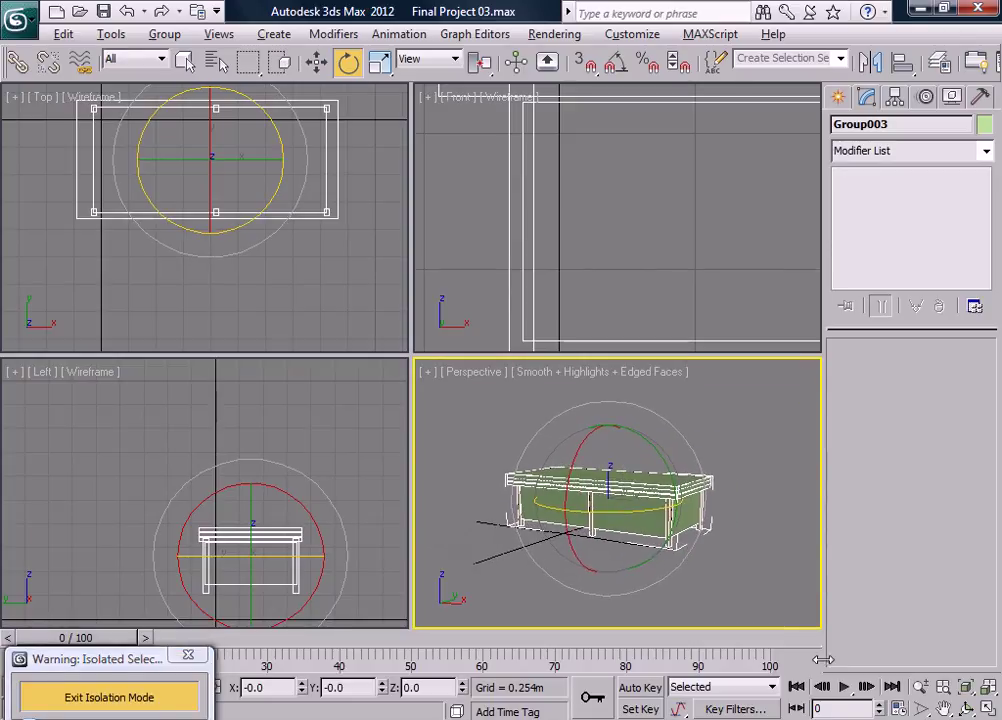
pyautogui.hotkey('alt', 'w')
pyautogui.keyDown('alt'); pyautogui.moveTo(760, 520); pyautogui.dragTo(575, 418, button='middle'); pyautogui.keyUp('alt')
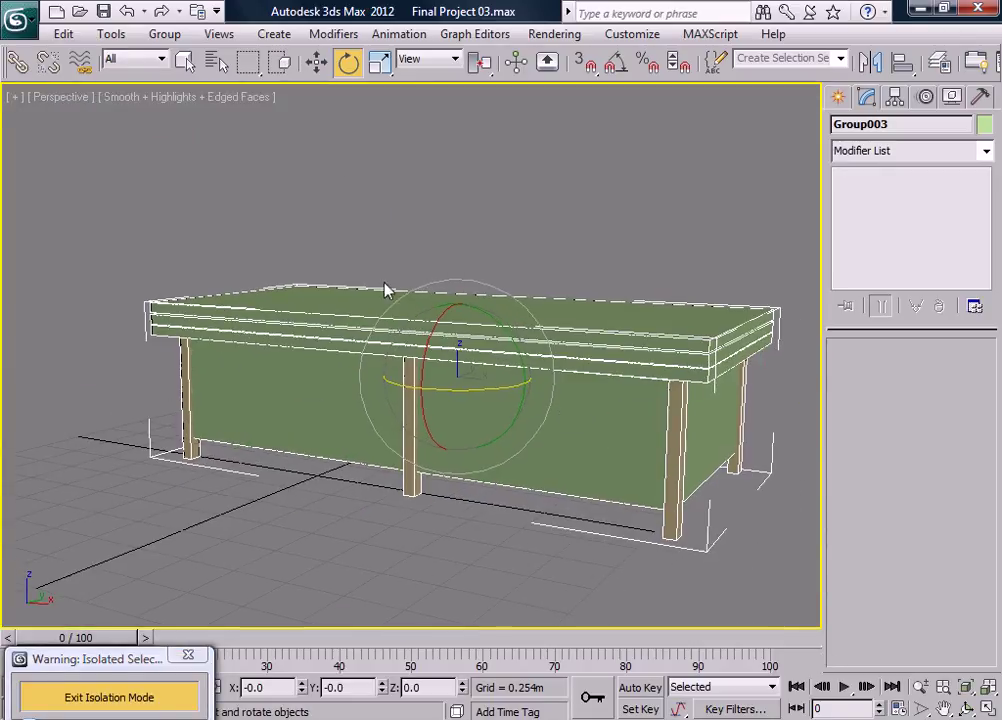
pyautogui.click(165, 34)
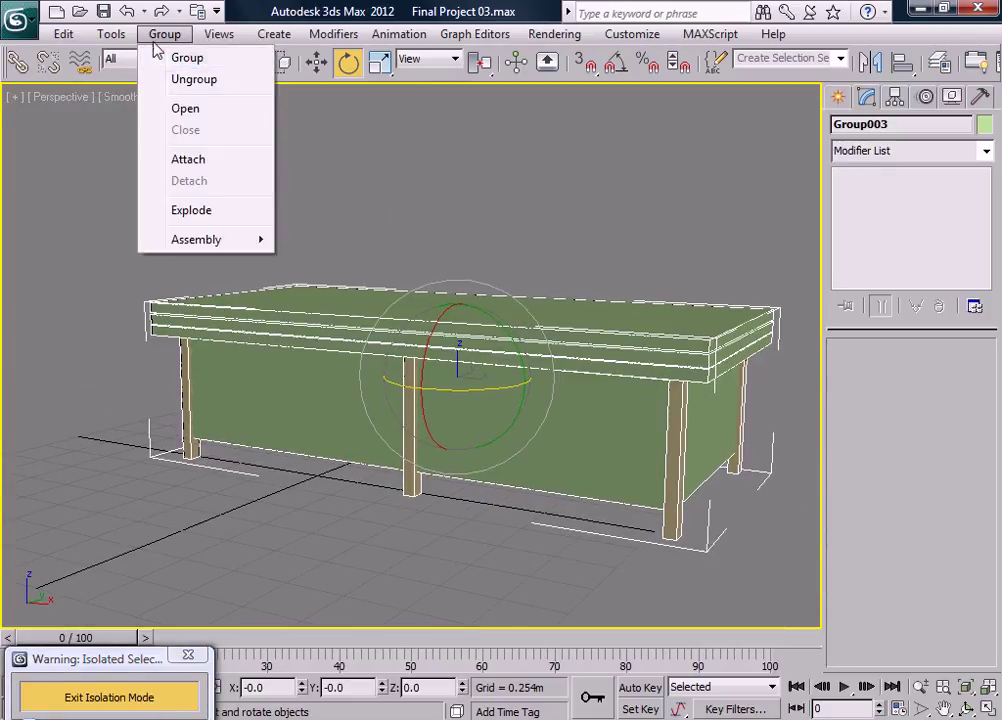
pyautogui.click(186, 108)
# - Select the counter's top slab and change the third material slot from Standard to VRayMtl
pyautogui.click(264, 310)
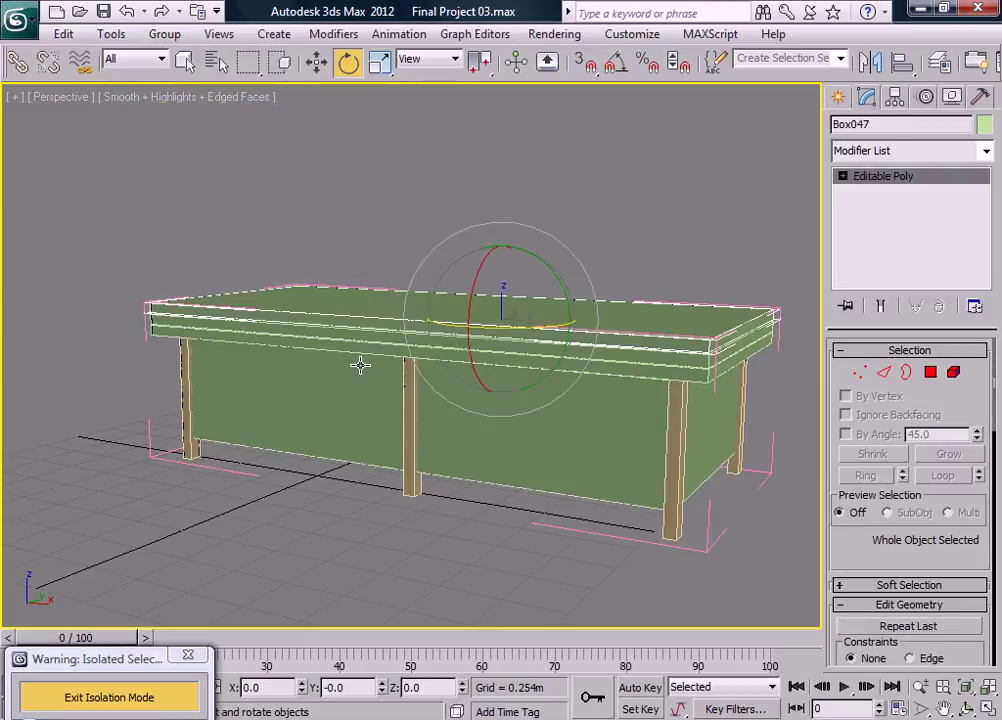
pyautogui.moveTo(817, 74); pyautogui.dragTo(621, 76)
pyautogui.click(880, 62)
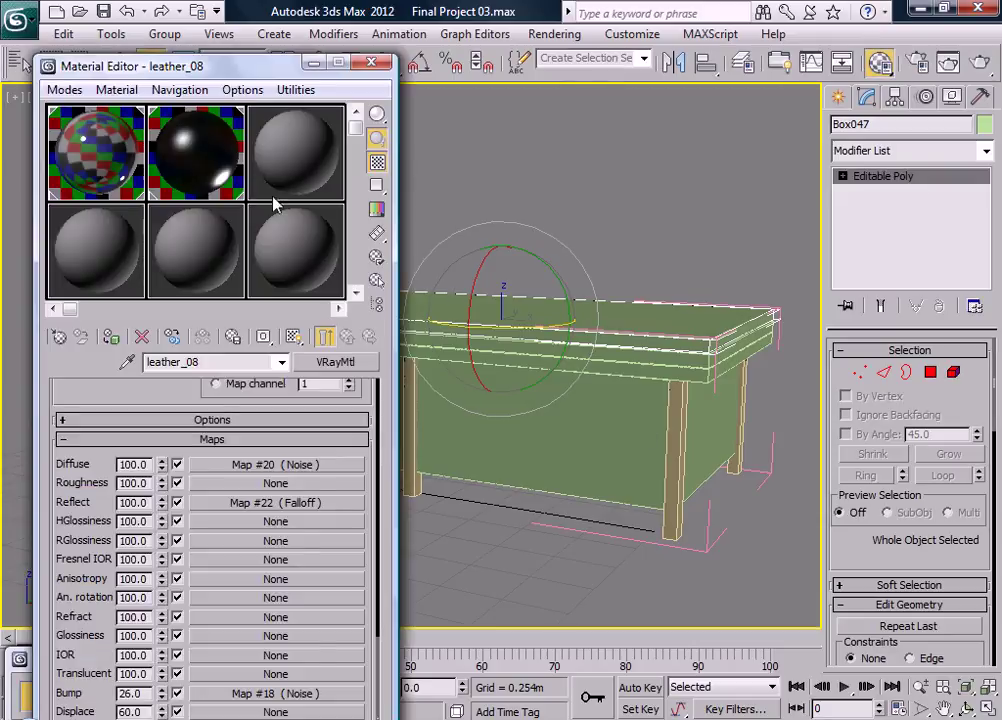
pyautogui.click(273, 199)
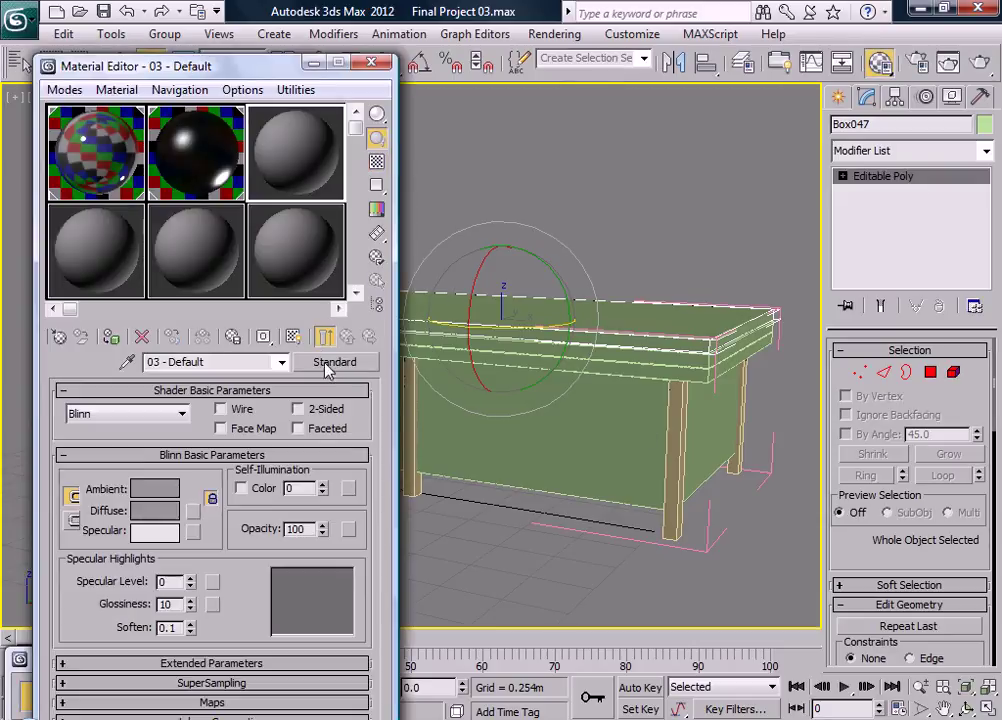
pyautogui.click(335, 362)
pyautogui.click(281, 104)
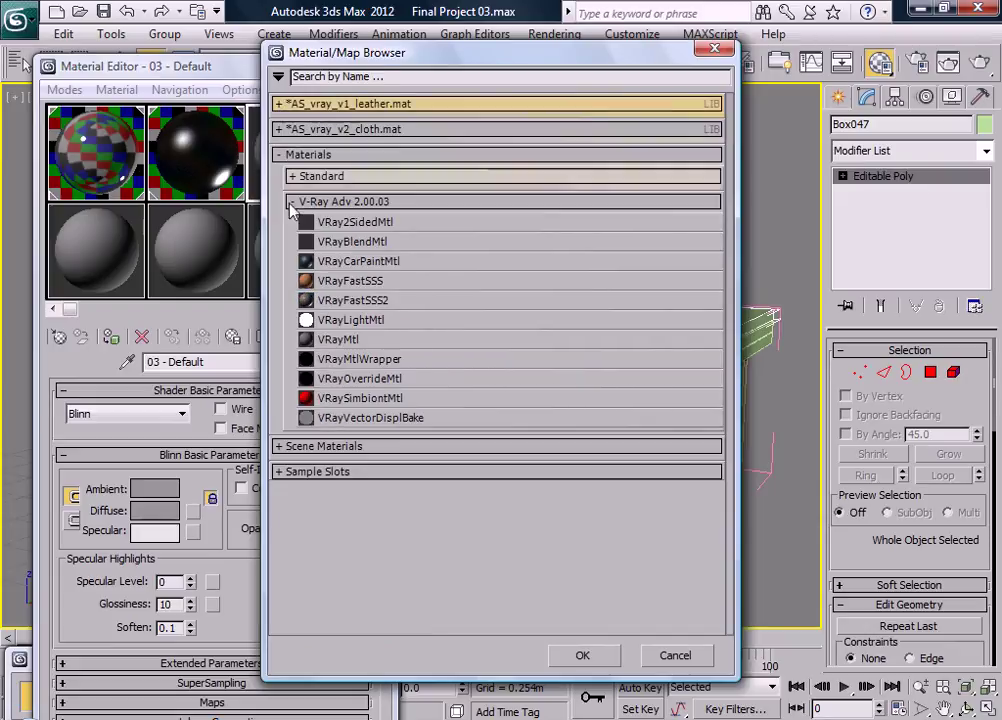
pyautogui.doubleClick(336, 339)
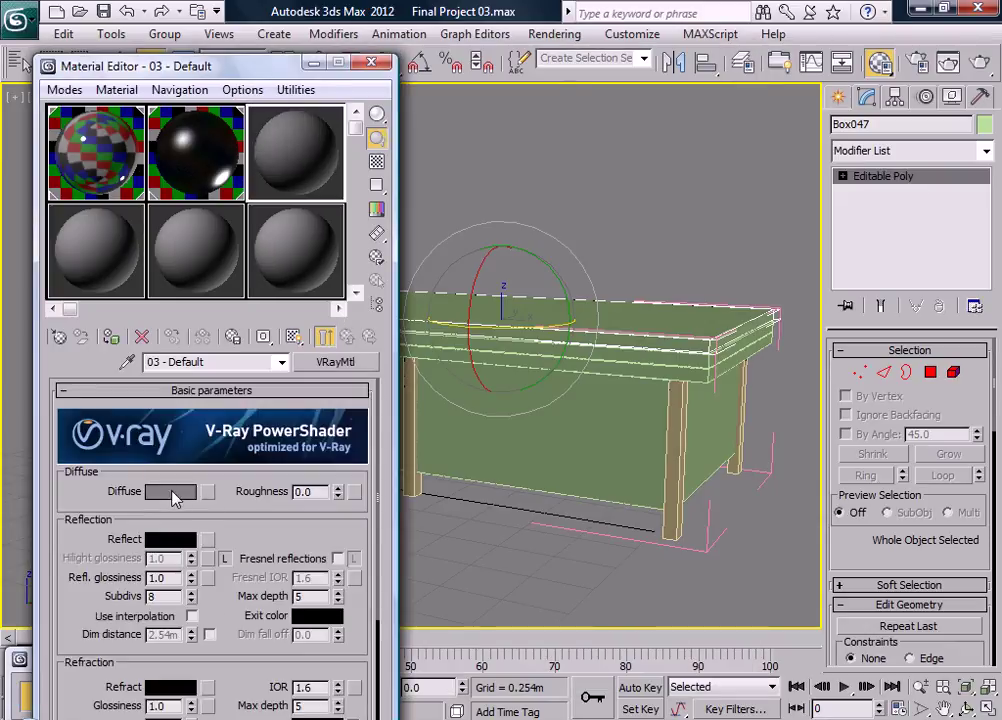
# - Set the third material's diffuse colour to near-black 7 and its reflection colour to grey 45, with a checkered preview background
pyautogui.click(172, 491)
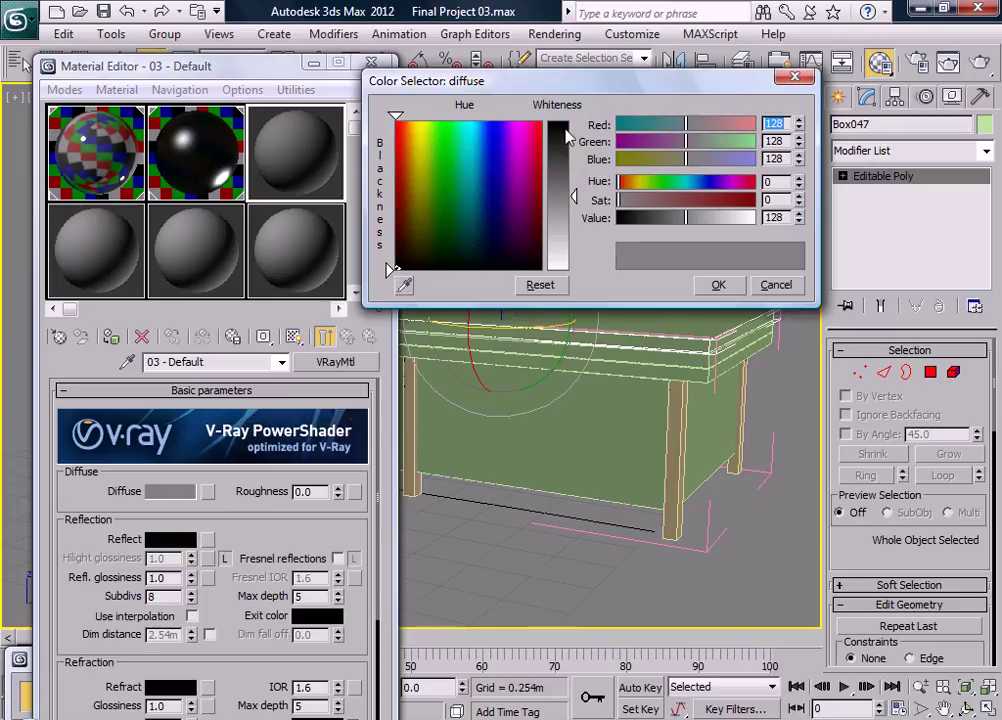
pyautogui.moveTo(565, 135)
pyautogui.mouseDown()
pyautogui.moveTo(560, 118)
pyautogui.moveTo(565, 134)
pyautogui.moveTo(573, 126)
pyautogui.mouseUp()
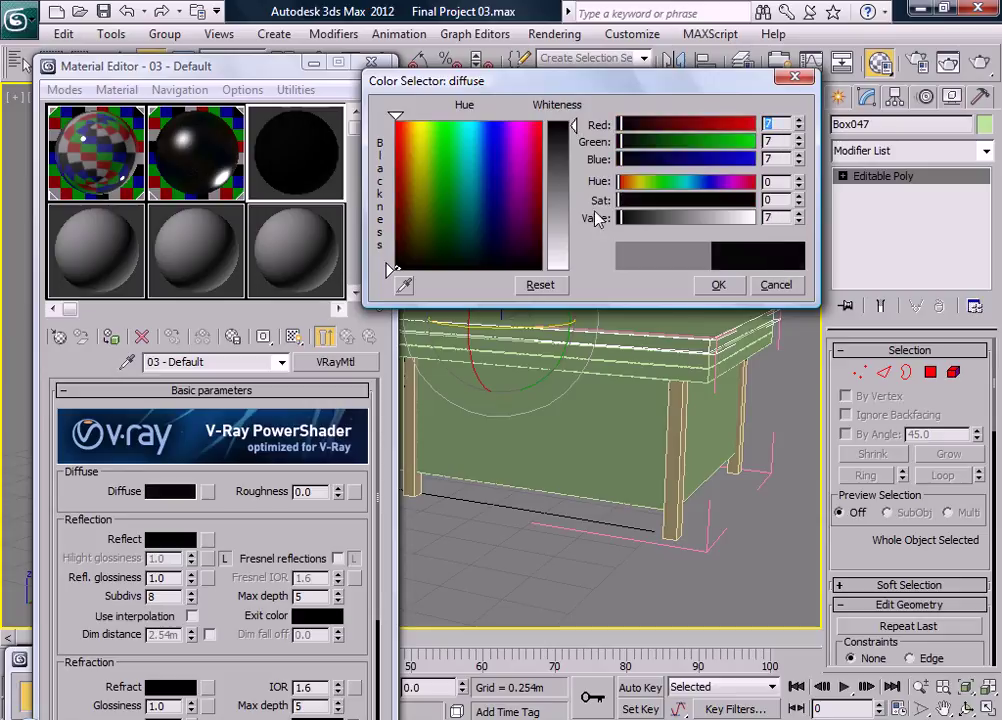
pyautogui.click(717, 285)
pyautogui.scroll(-3, 140, 545)
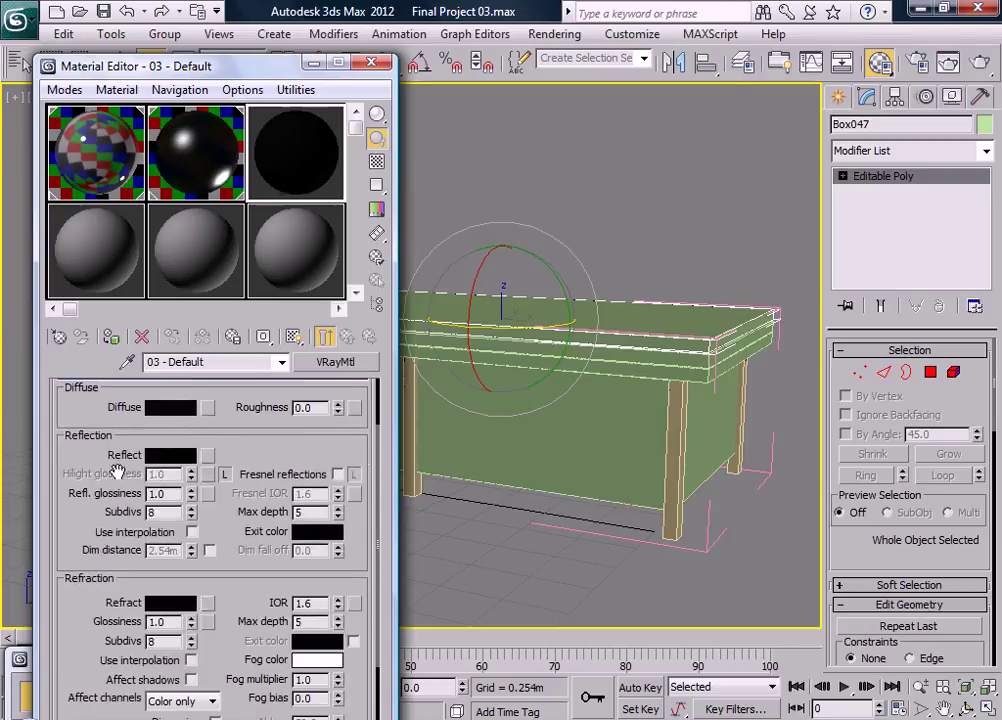
pyautogui.click(170, 455)
pyautogui.moveTo(575, 128)
pyautogui.mouseDown()
pyautogui.moveTo(578, 176)
pyautogui.moveTo(565, 148)
pyautogui.mouseUp()
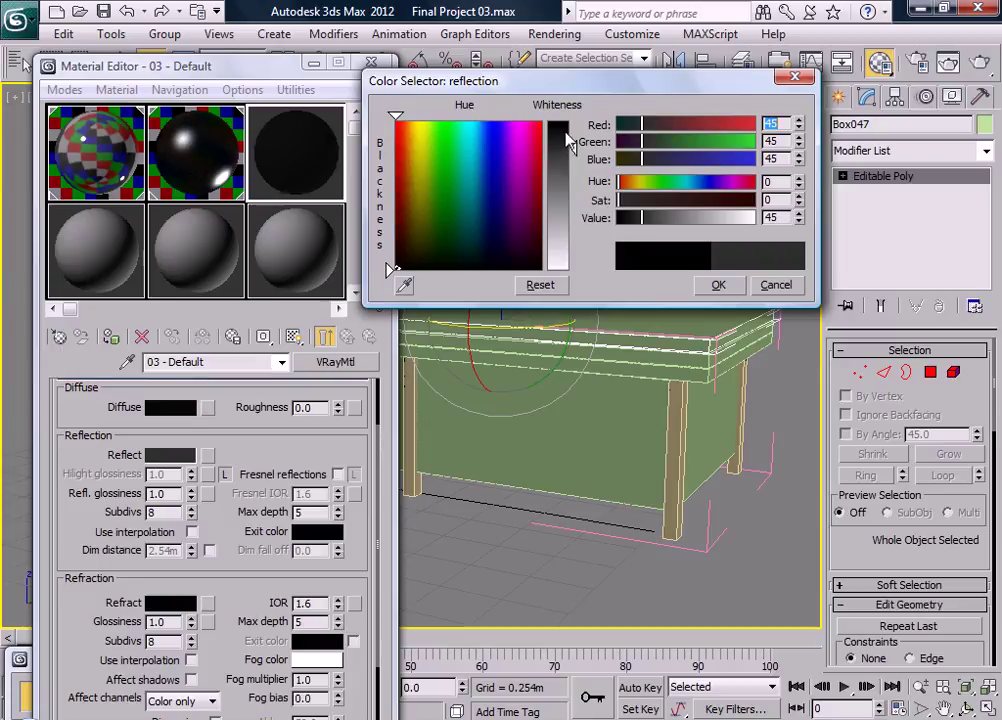
pyautogui.click(735, 291)
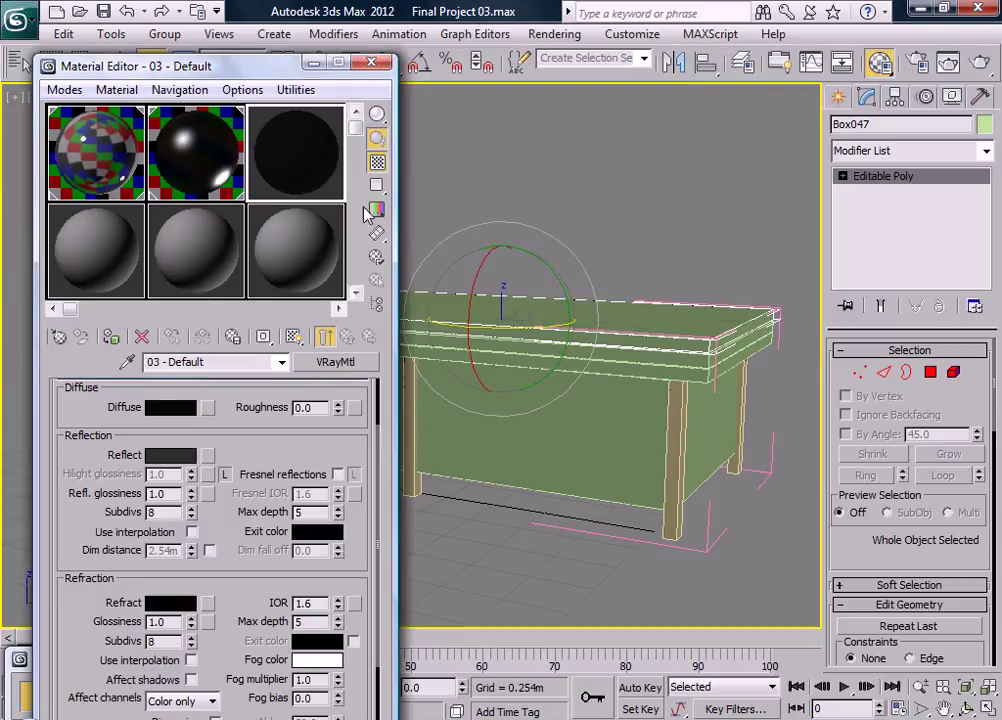
pyautogui.press('b')
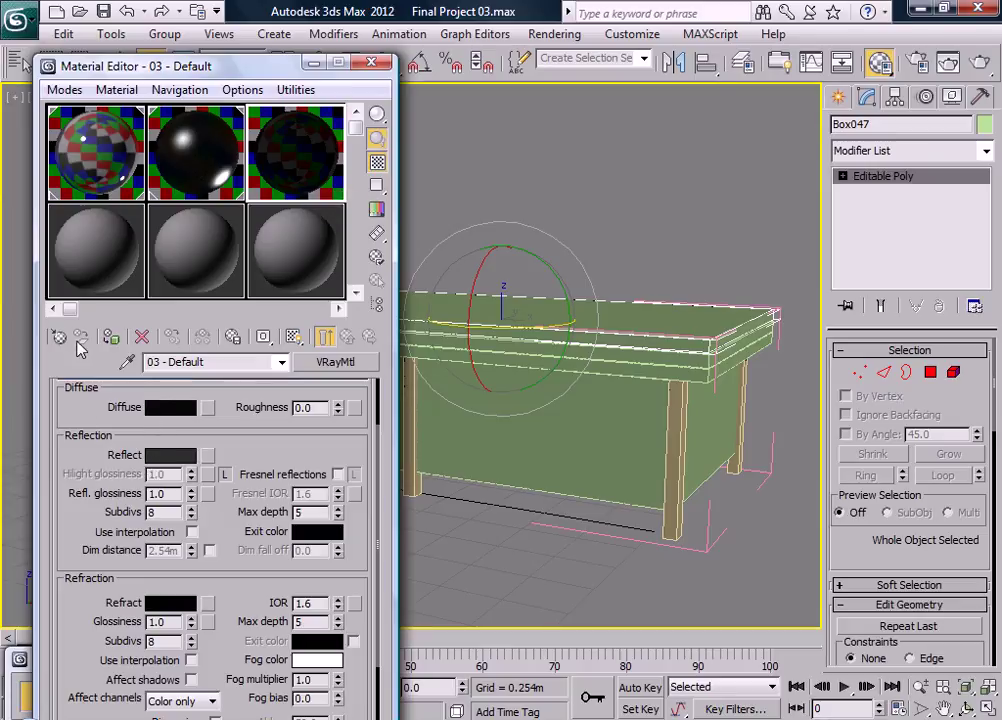
# - Assign the black reflective 03 - Default material to the counter's top slab and lower slab
pyautogui.click(111, 336)
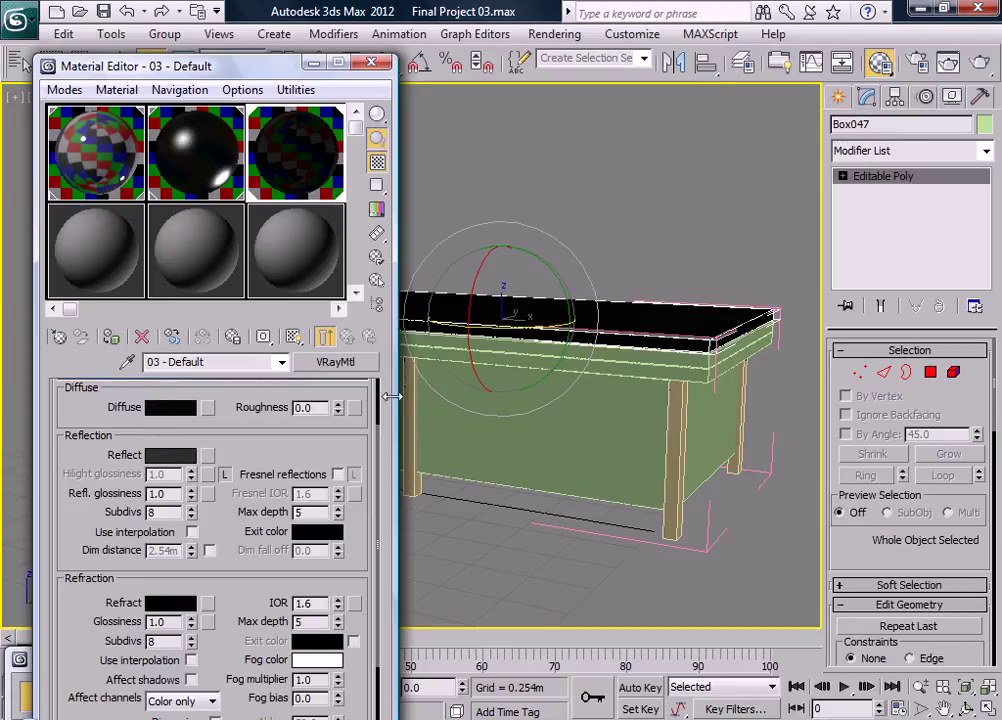
pyautogui.click(617, 364)
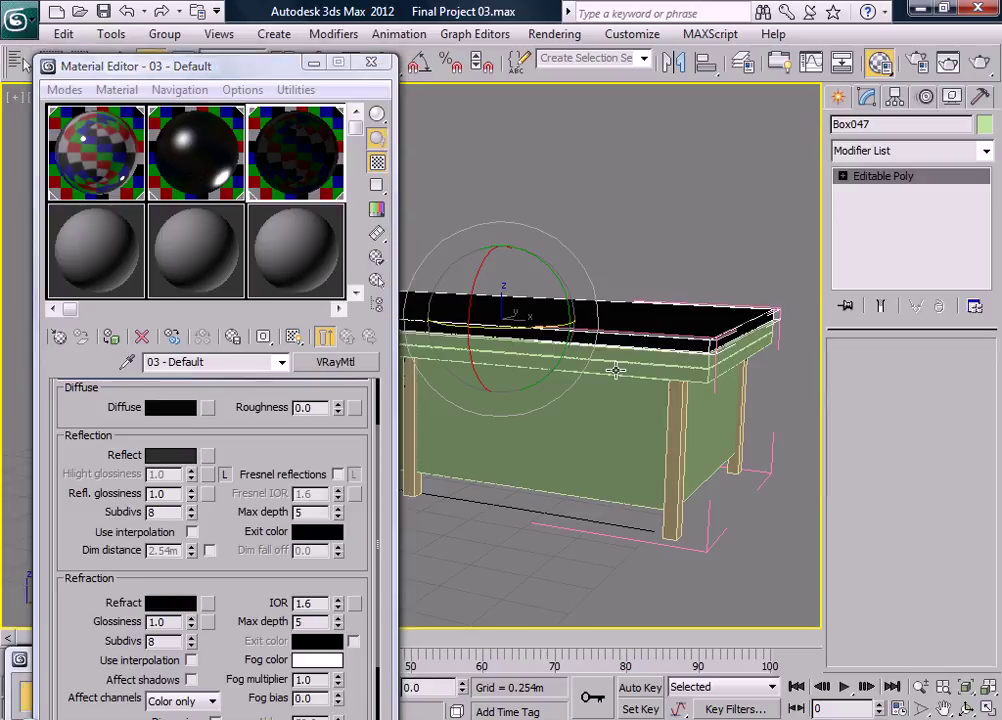
pyautogui.click(111, 336)
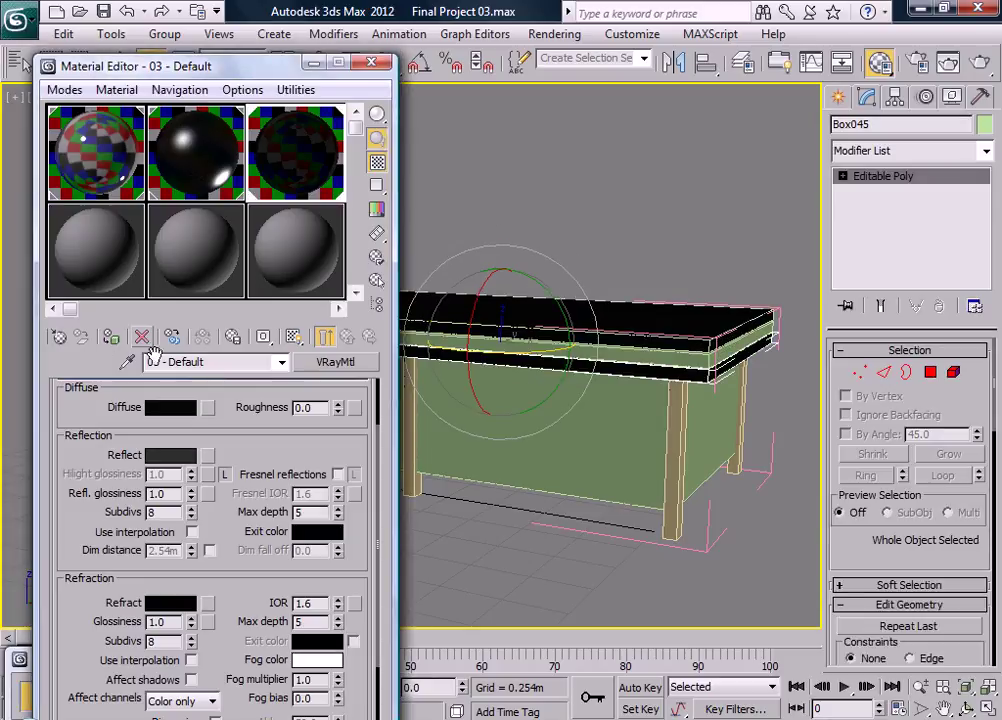
# - Select the middle band between the two counter slabs and assign the 01 - Default metal material to it
pyautogui.click(636, 356)
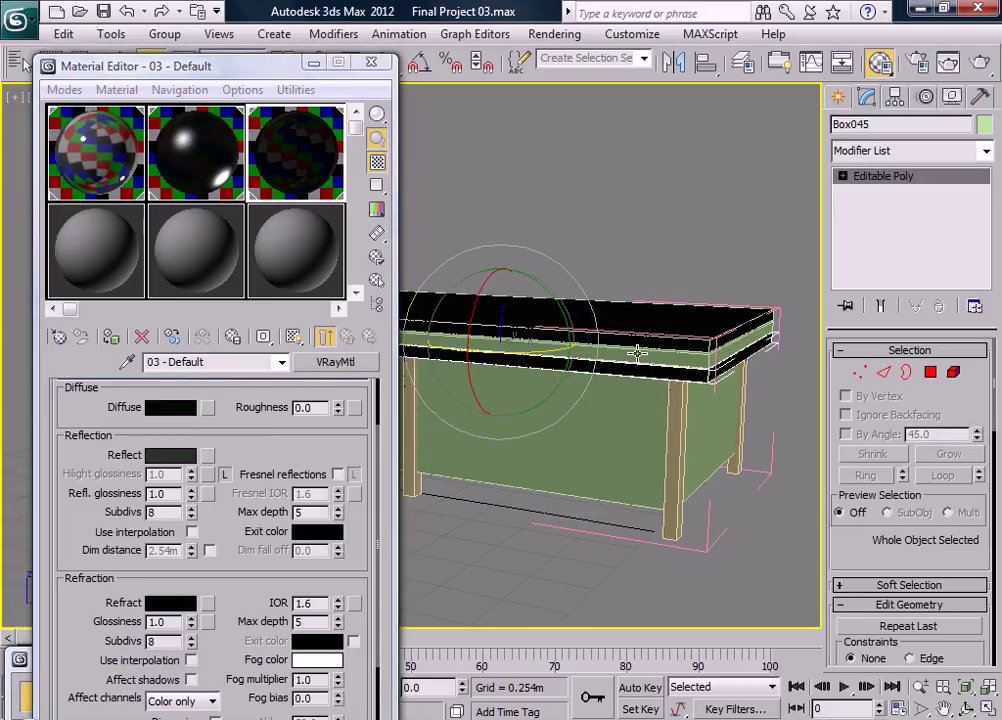
pyautogui.click(120, 163)
pyautogui.click(111, 336)
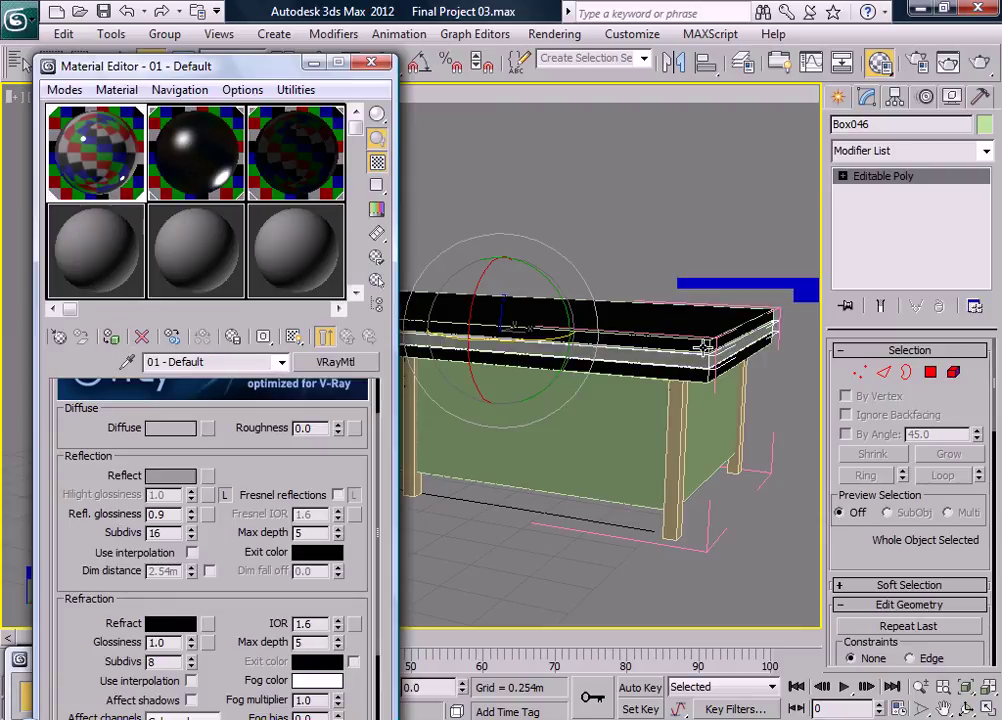
pyautogui.click(673, 520)
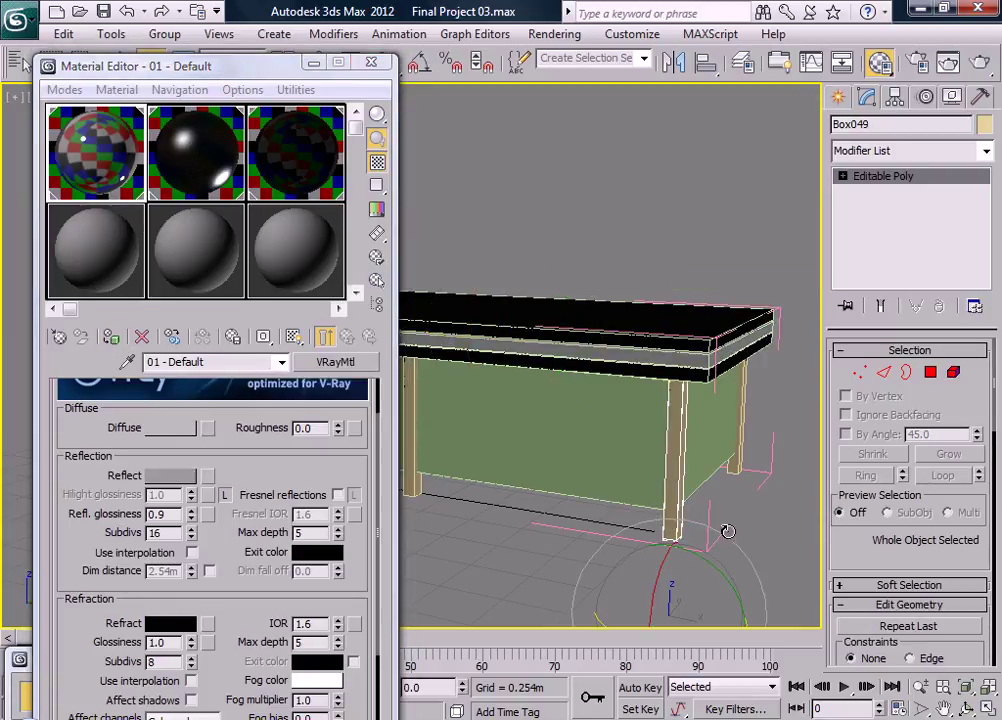
pyautogui.keyDown('ctrl'); pyautogui.click(741, 473); pyautogui.keyUp('ctrl')
pyautogui.scroll(4, 565, 550)
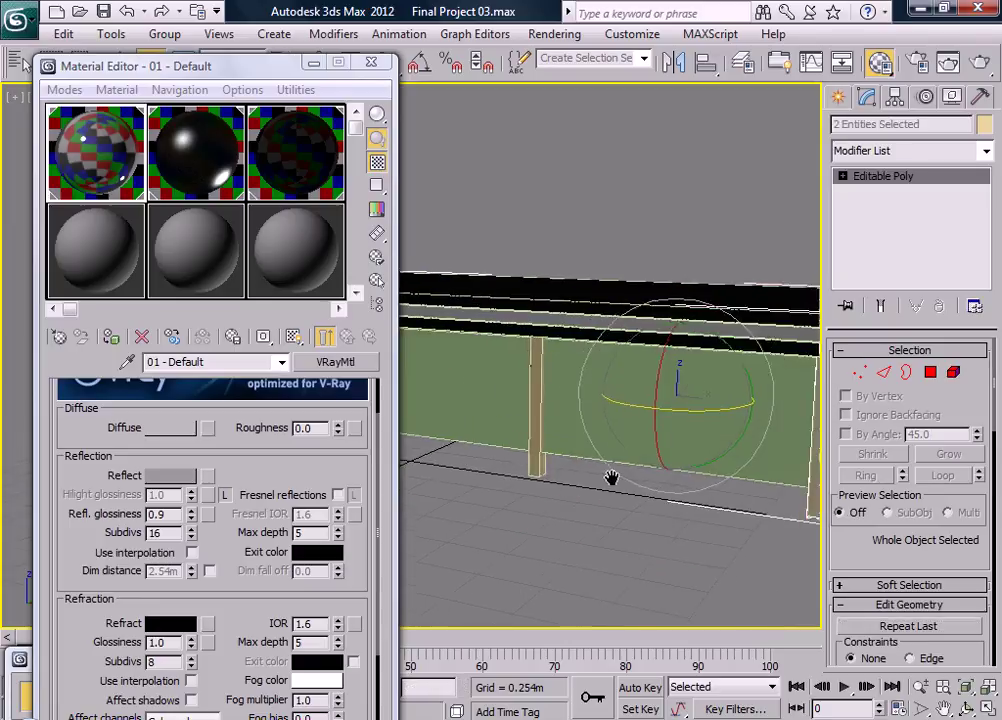
pyautogui.click(562, 545)
pyautogui.scroll(-5, 538, 490)
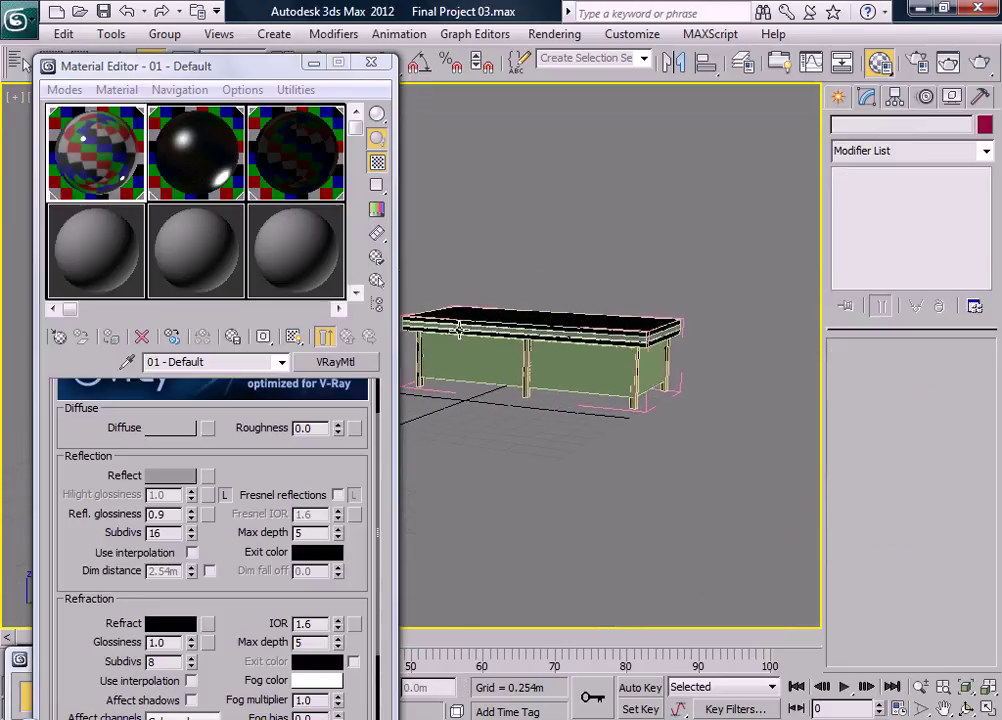
# - Return to the four-viewport layout and select only the counter's six legs in the Front view, excluding the base panel
pyautogui.moveTo(250, 72); pyautogui.dragTo(182, 181)
pyautogui.click(987, 708)
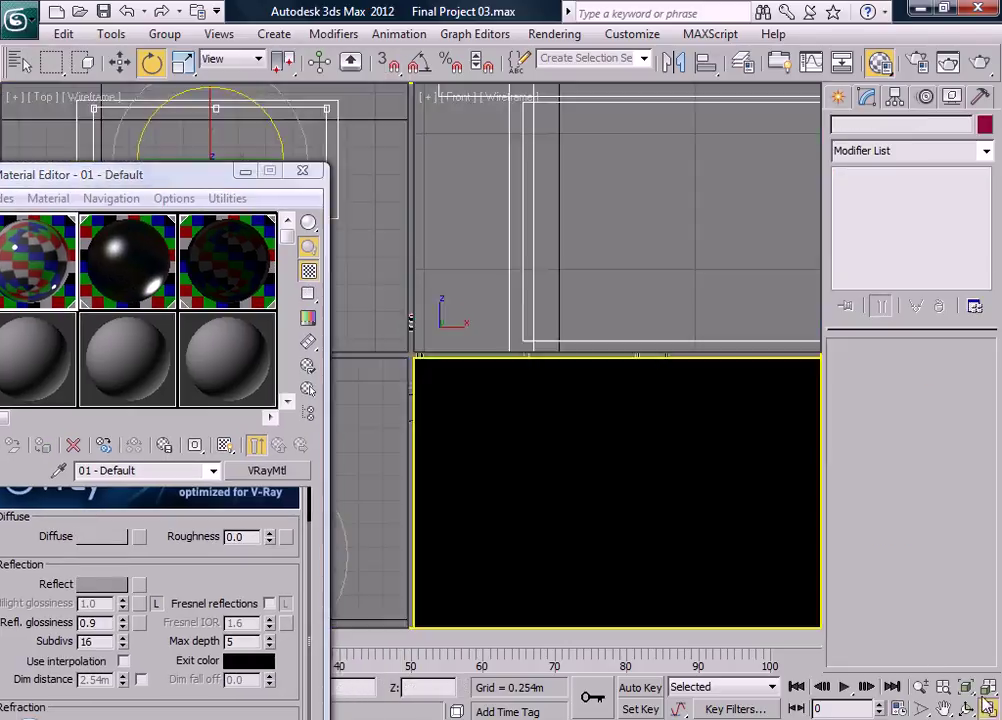
pyautogui.scroll(-3, 580, 210)
pyautogui.scroll(1, 650, 260)
pyautogui.moveTo(700, 279); pyautogui.dragTo(672, 266, button='middle')
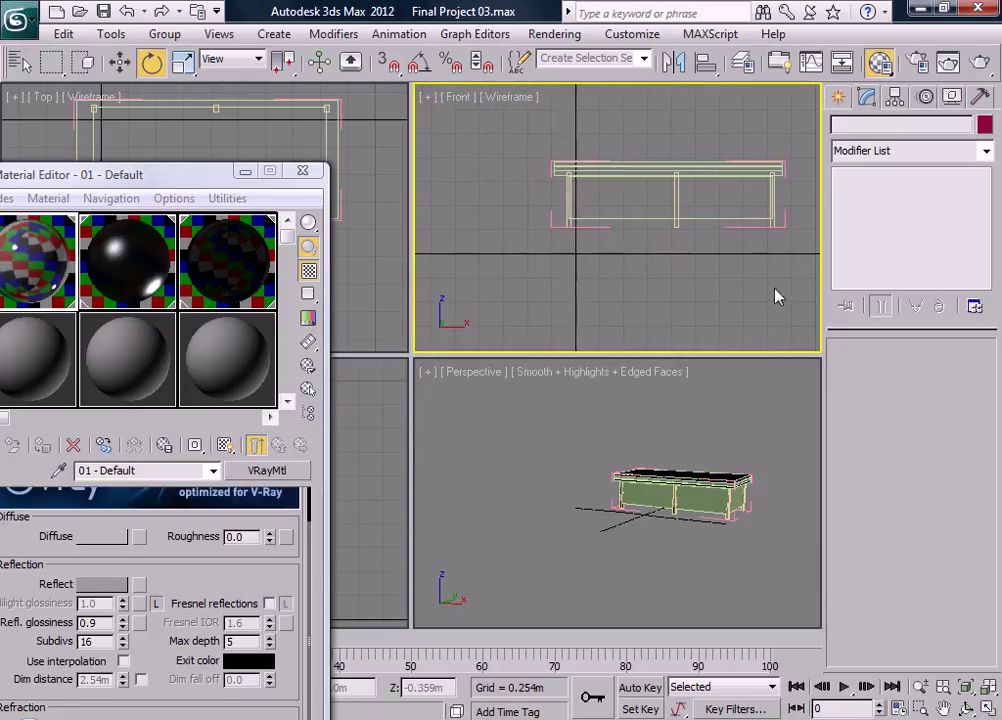
pyautogui.moveTo(677, 280); pyautogui.dragTo(472, 230)
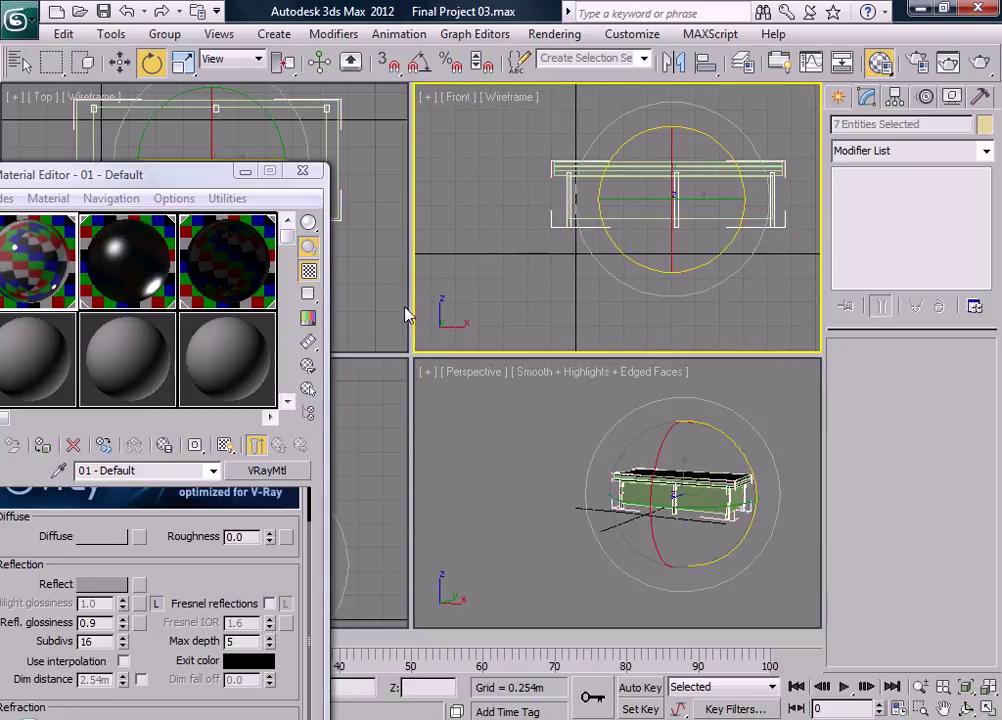
pyautogui.moveTo(193, 182); pyautogui.dragTo(329, 164)
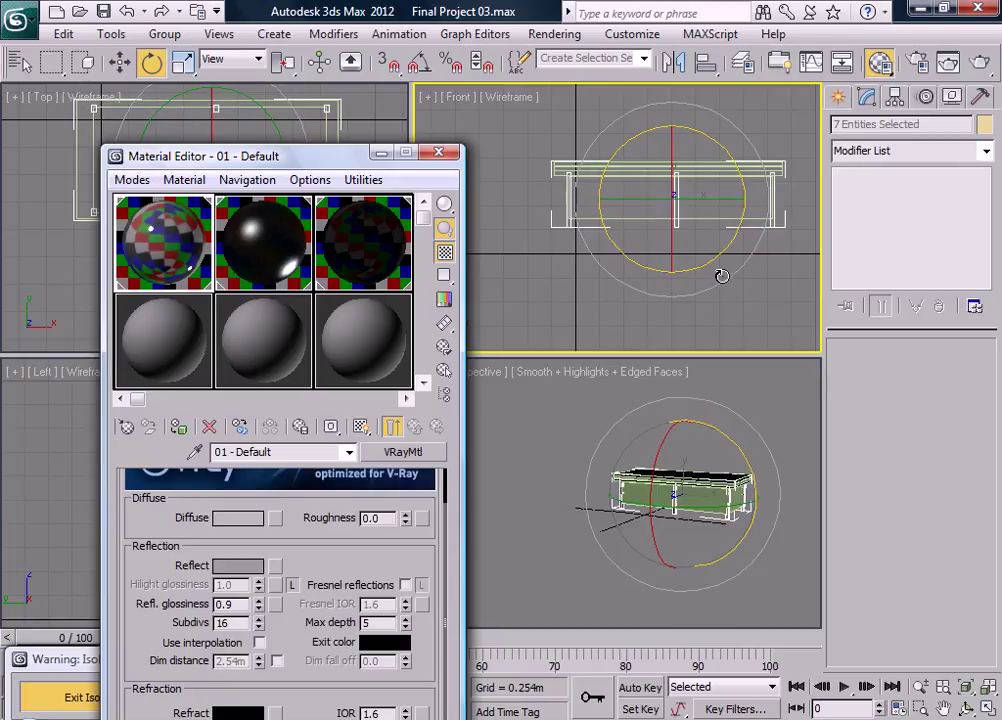
pyautogui.keyDown('alt'); pyautogui.moveTo(745, 121); pyautogui.dragTo(711, 284); pyautogui.keyUp('alt')
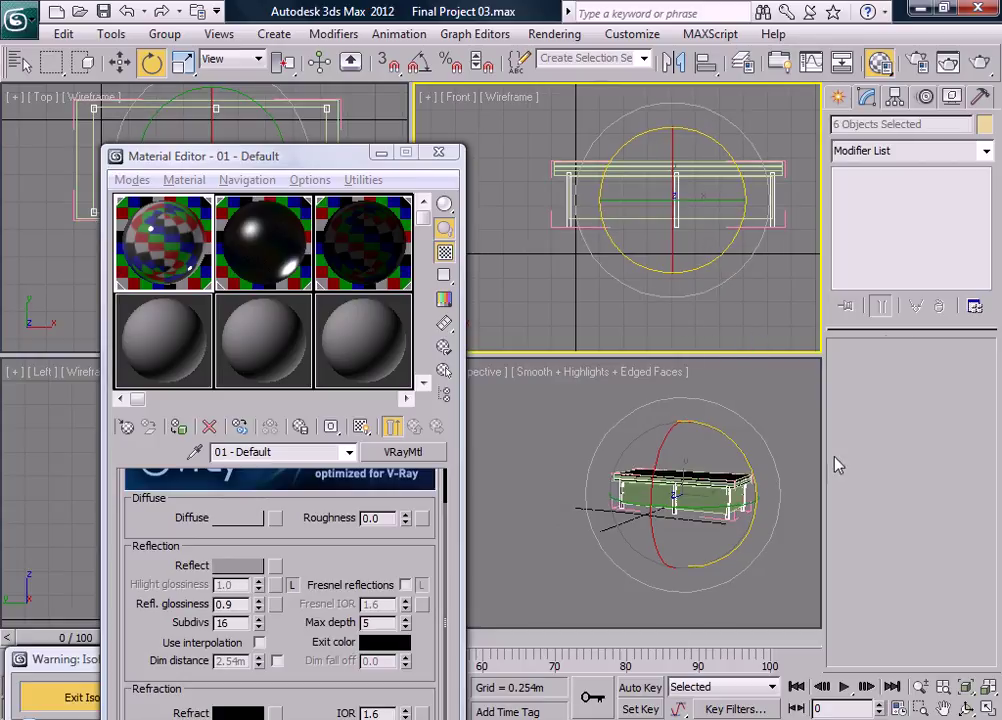
# - Switch to the kitchen reference photo in Windows Live Photo Gallery to check the counter's materials
pyautogui.moveTo(263, 167); pyautogui.dragTo(285, 138)
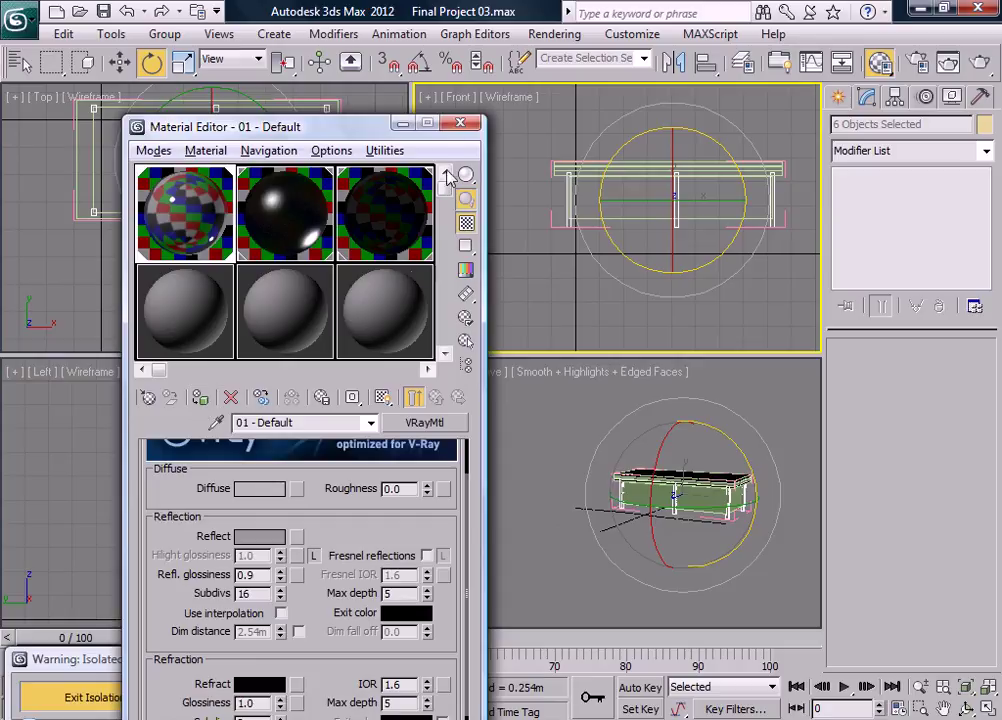
pyautogui.hotkey('alt', 'Tab')
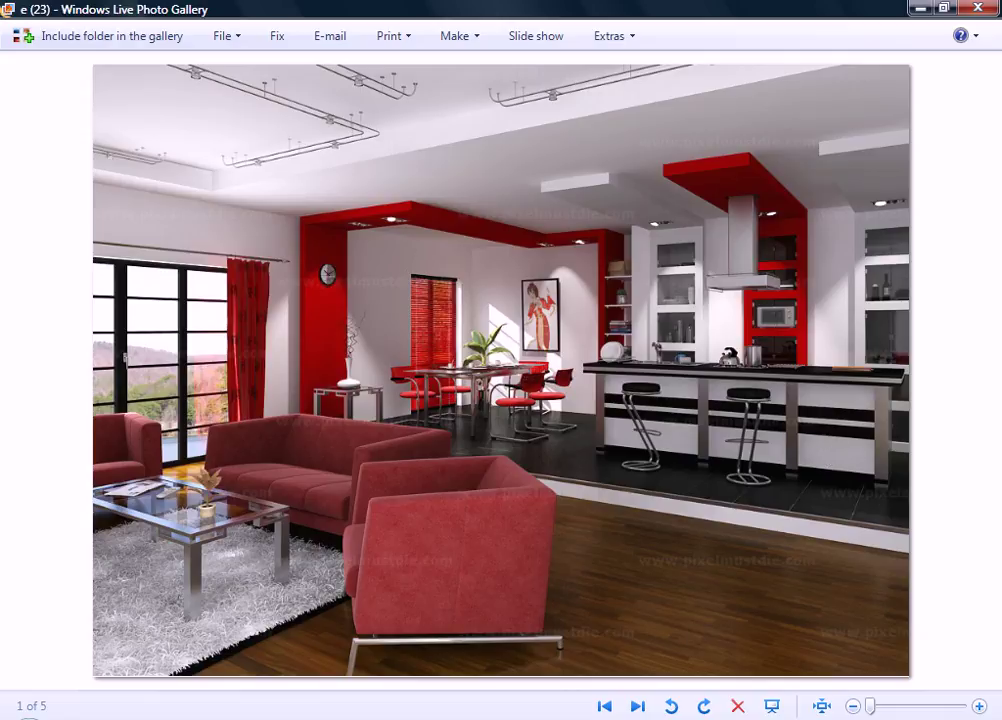
# - Return to 3ds Max and turn the unused 07 - Default material into a VRayMtl with a white diffuse colour
pyautogui.hotkey('alt', 'Tab')
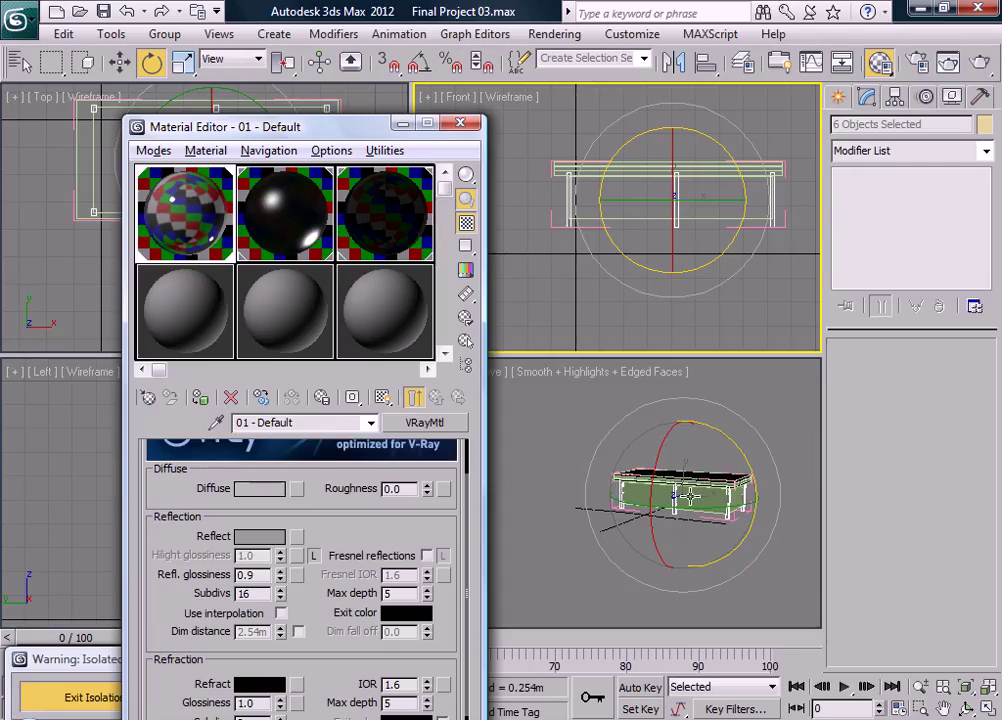
pyautogui.click(706, 532)
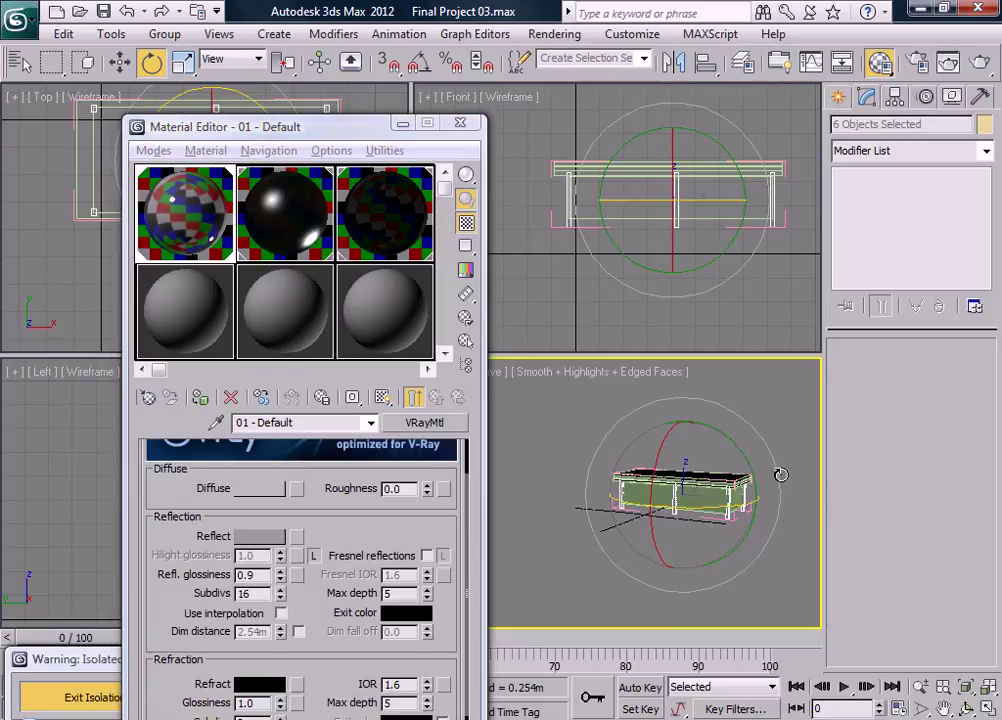
pyautogui.click(285, 310)
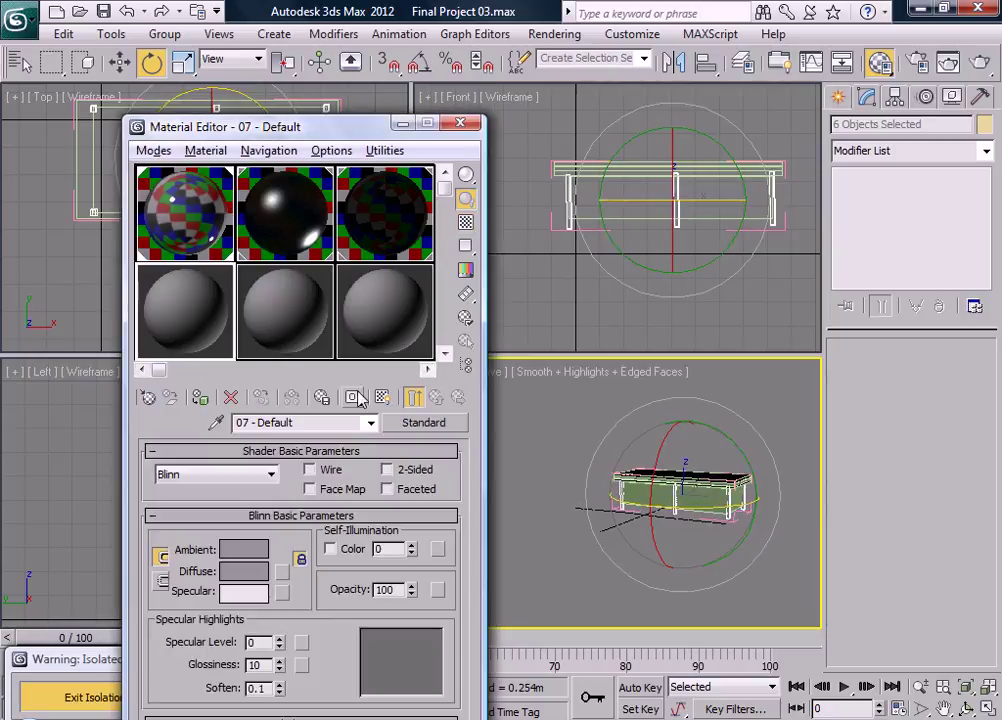
pyautogui.click(424, 422)
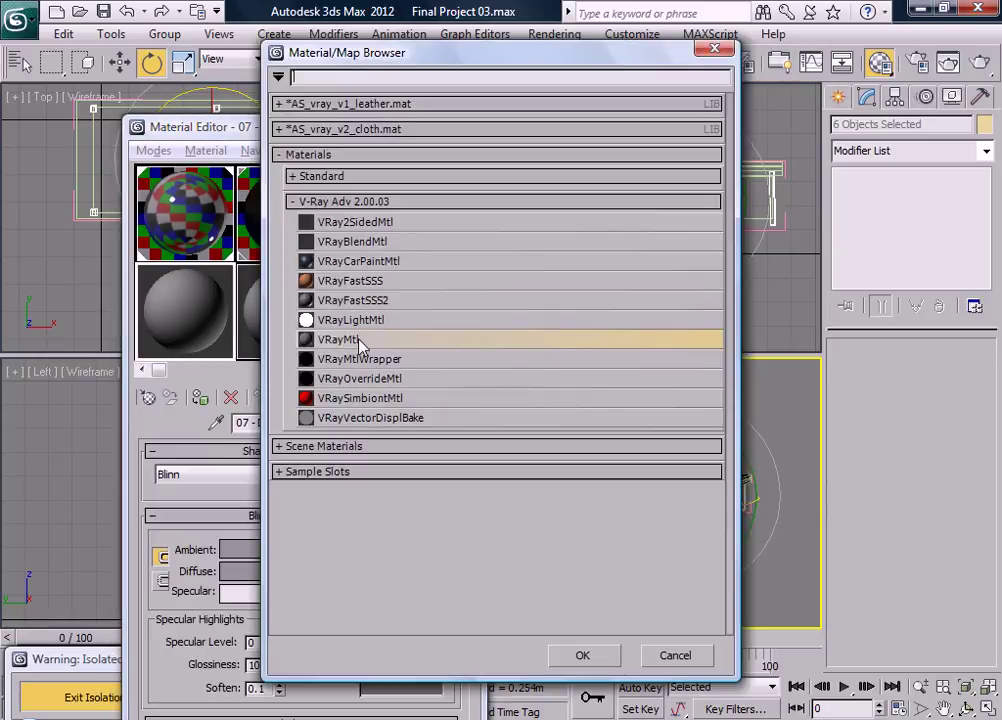
pyautogui.doubleClick(358, 340)
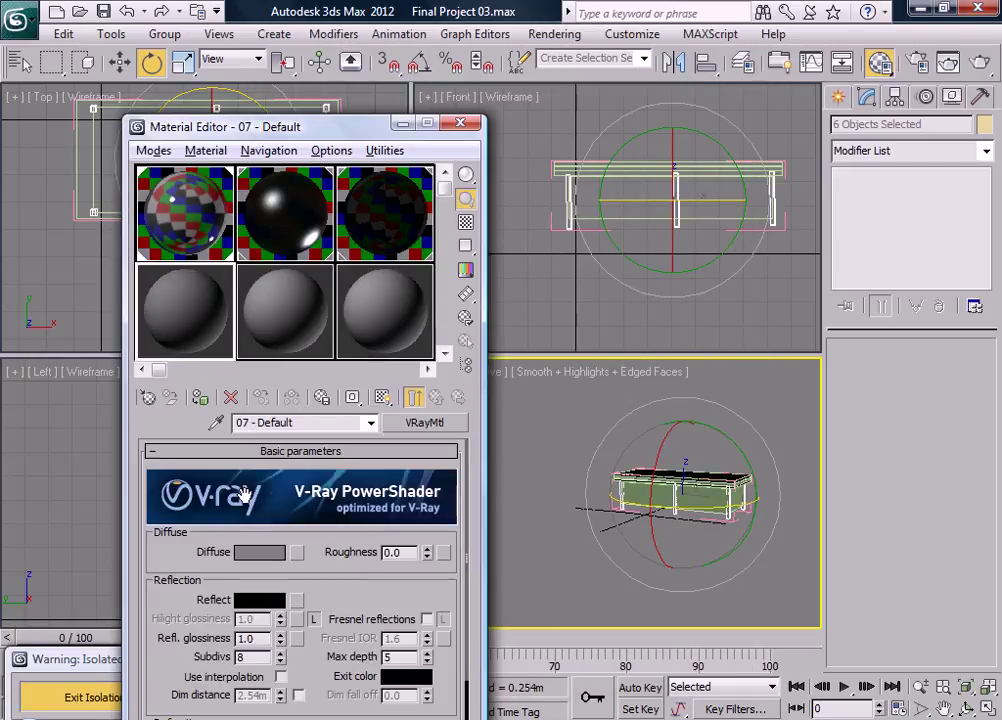
pyautogui.click(260, 555)
pyautogui.moveTo(556, 229); pyautogui.dragTo(588, 286)
pyautogui.click(718, 286)
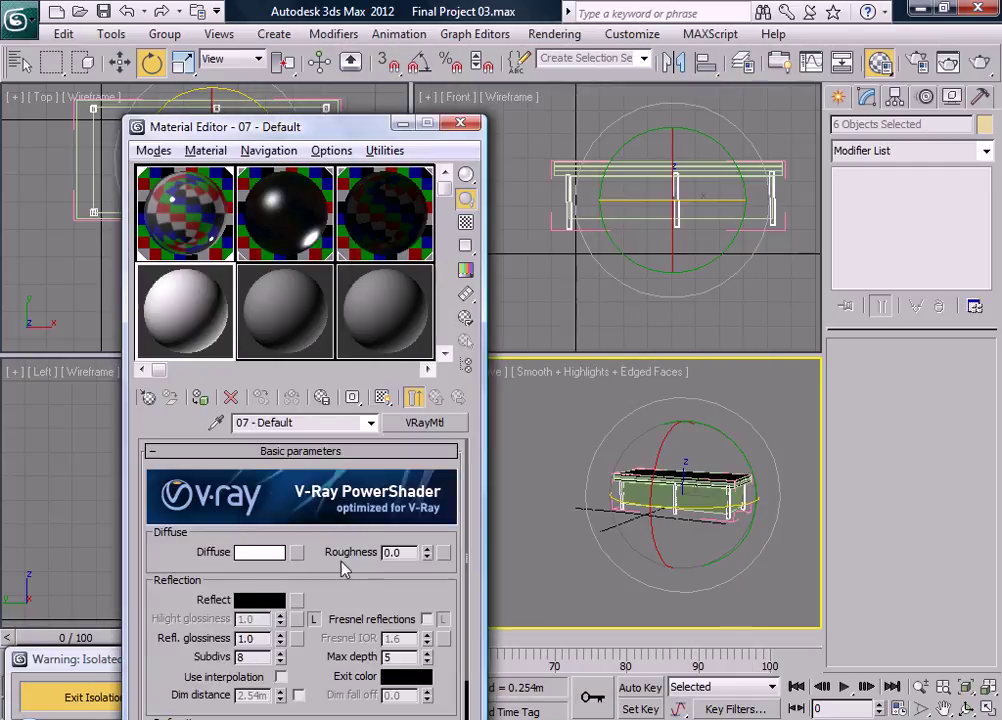
# - Give the 07 - Default material a grey reflection with Fresnel reflections, 0.8 reflection glossiness and a checkered sample background
pyautogui.moveTo(270, 127); pyautogui.dragTo(295, 2)
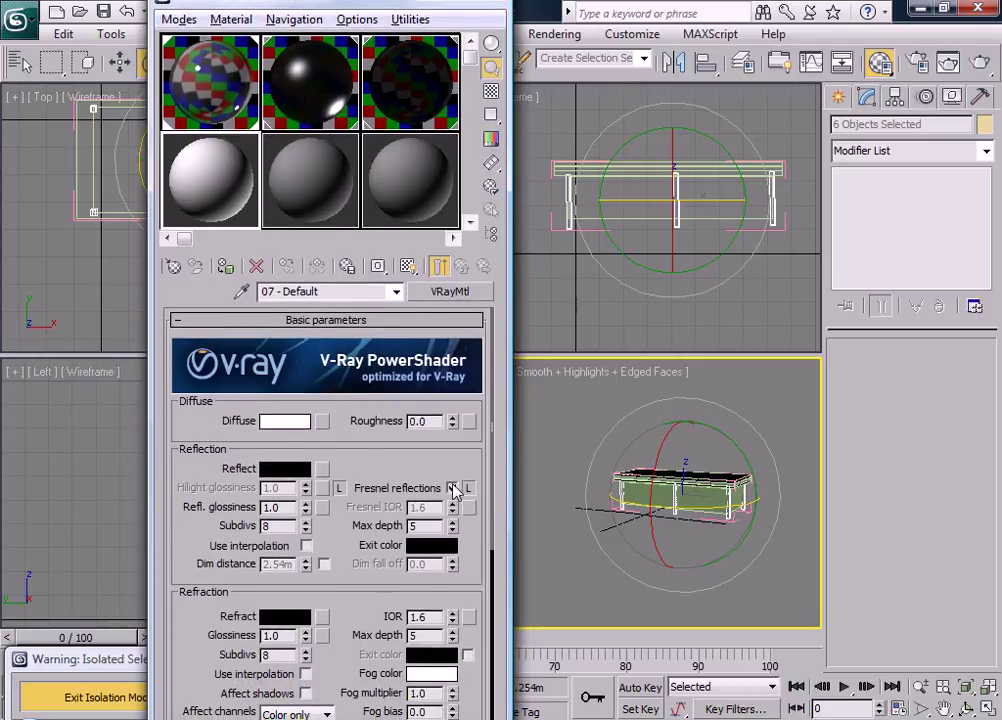
pyautogui.click(285, 468)
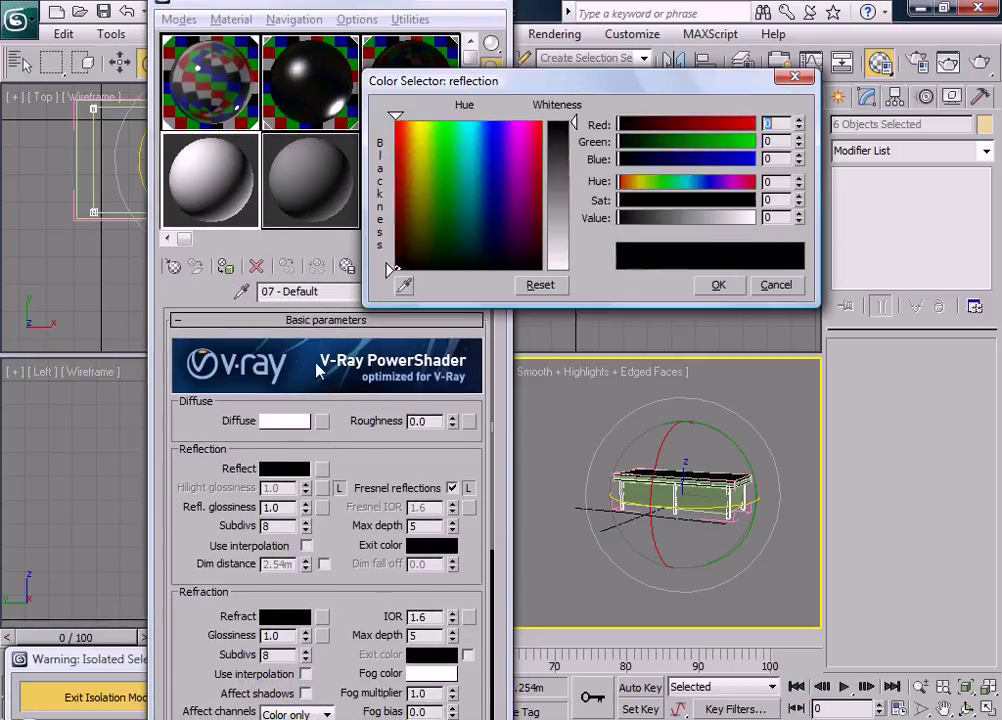
pyautogui.click(550, 204)
pyautogui.click(718, 284)
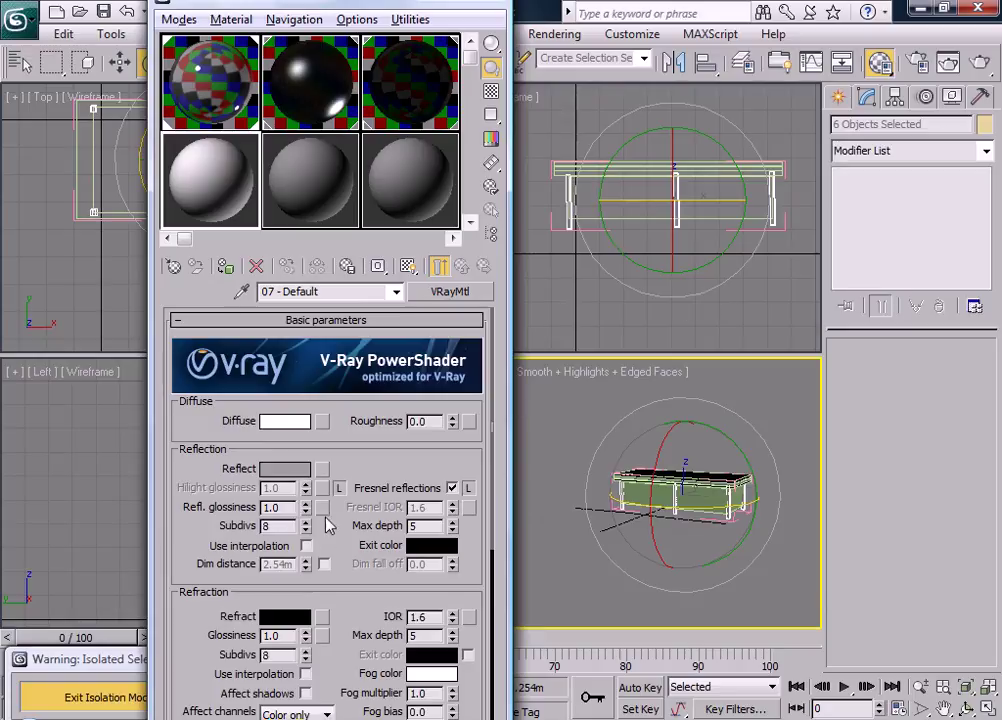
pyautogui.doubleClick(279, 507)
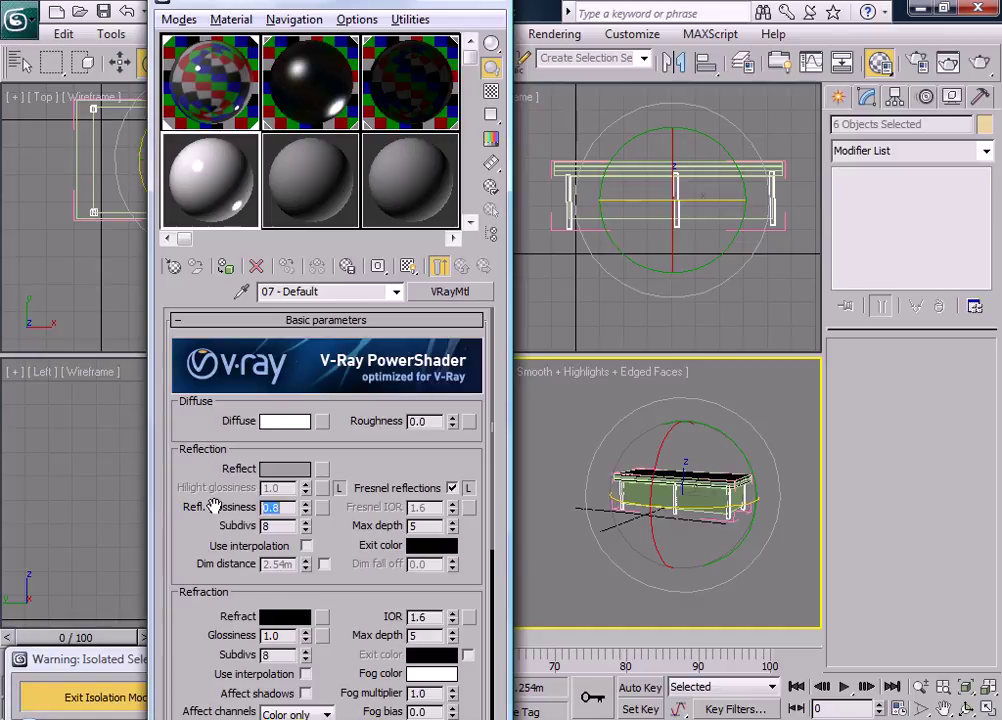
pyautogui.click(491, 92)
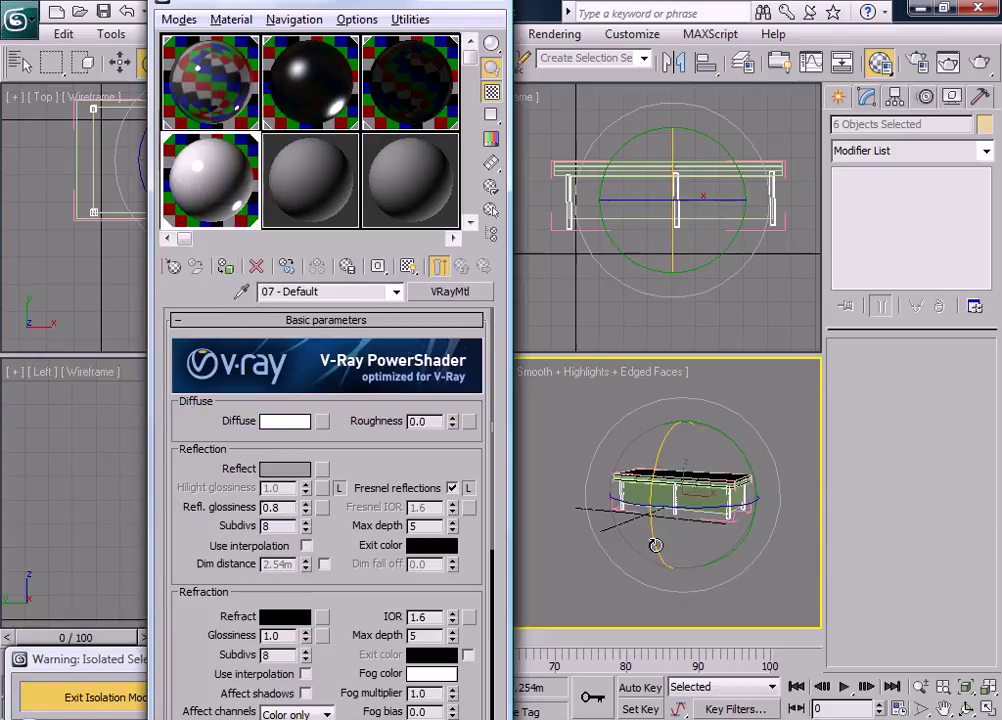
# - Assign the 01 - Default metal material to the counter's selected legs and to its base panel
pyautogui.moveTo(655, 543); pyautogui.dragTo(593, 474, button='middle')
pyautogui.scroll(5, 666, 540)
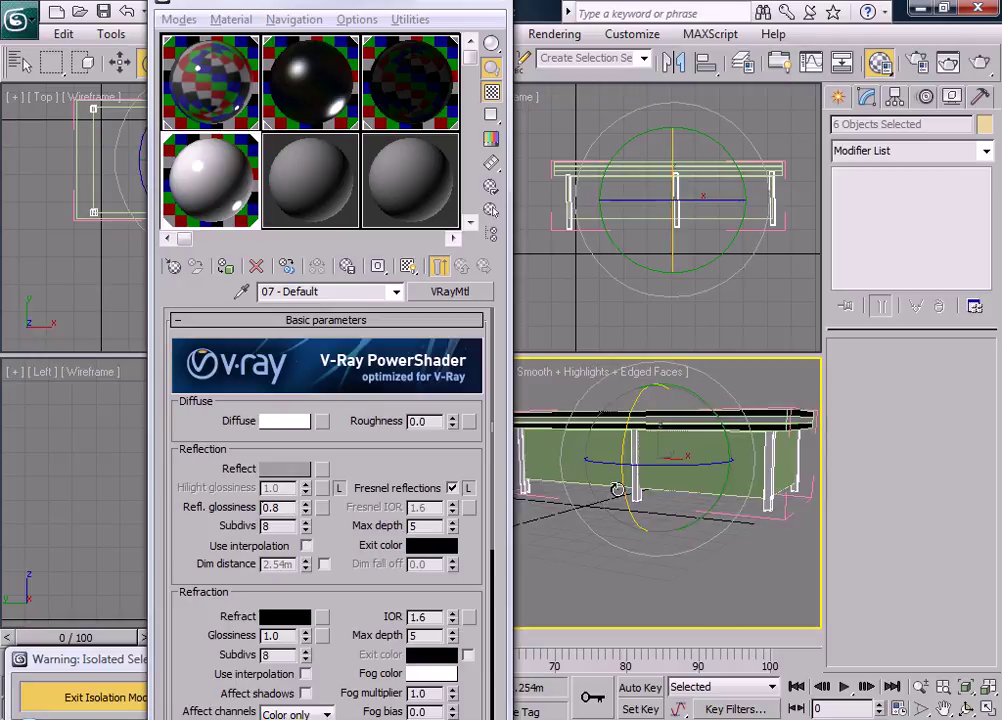
pyautogui.click(240, 88)
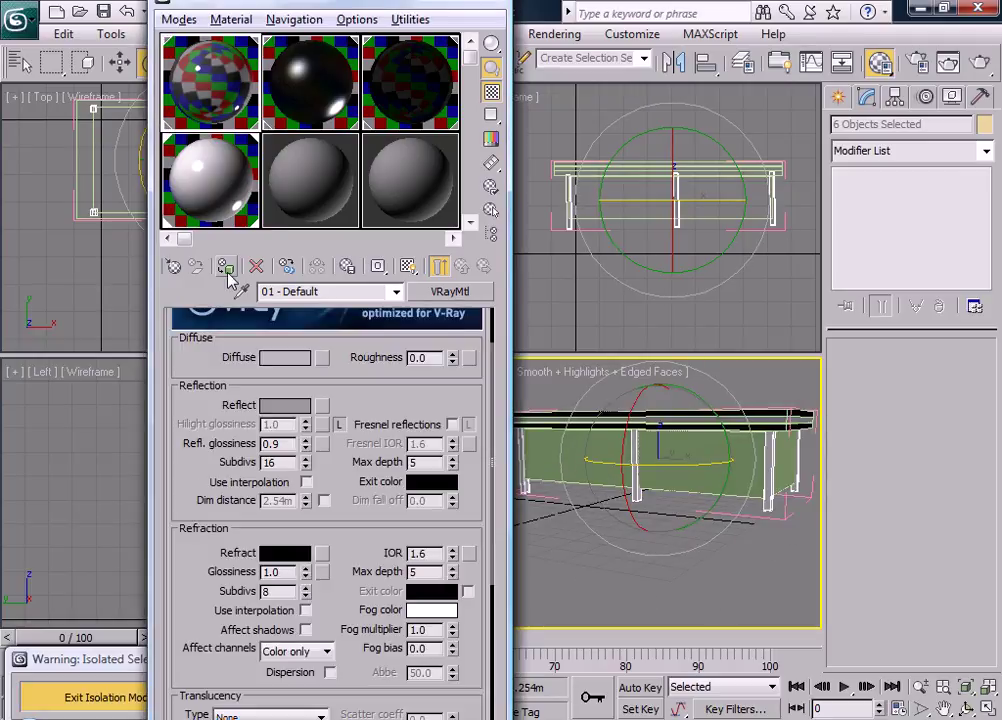
pyautogui.click(696, 476)
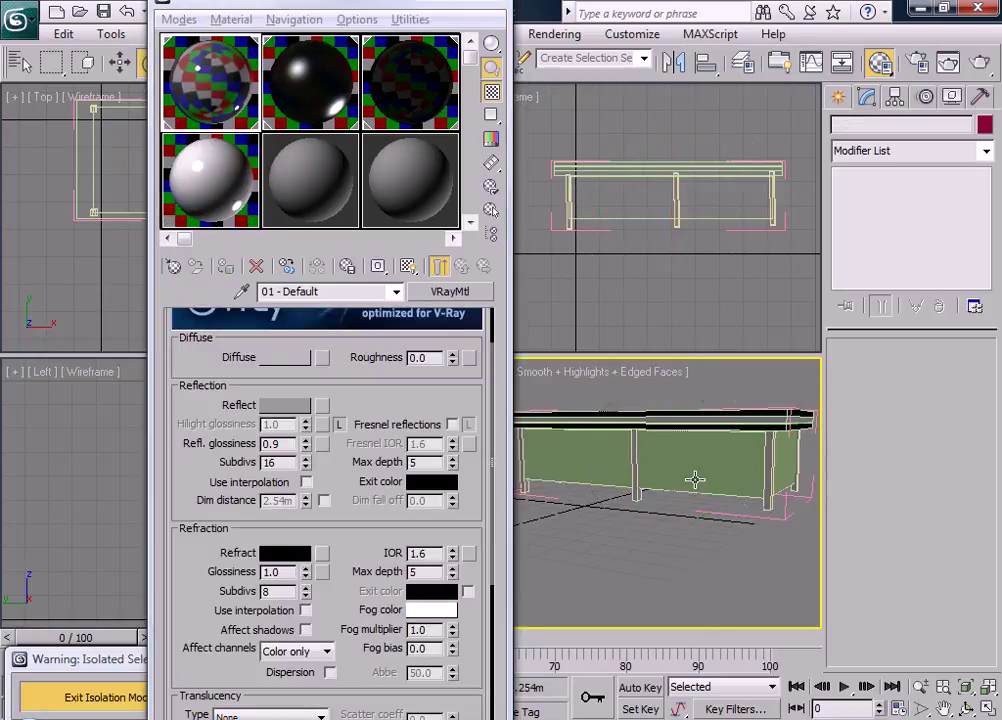
pyautogui.click(226, 267)
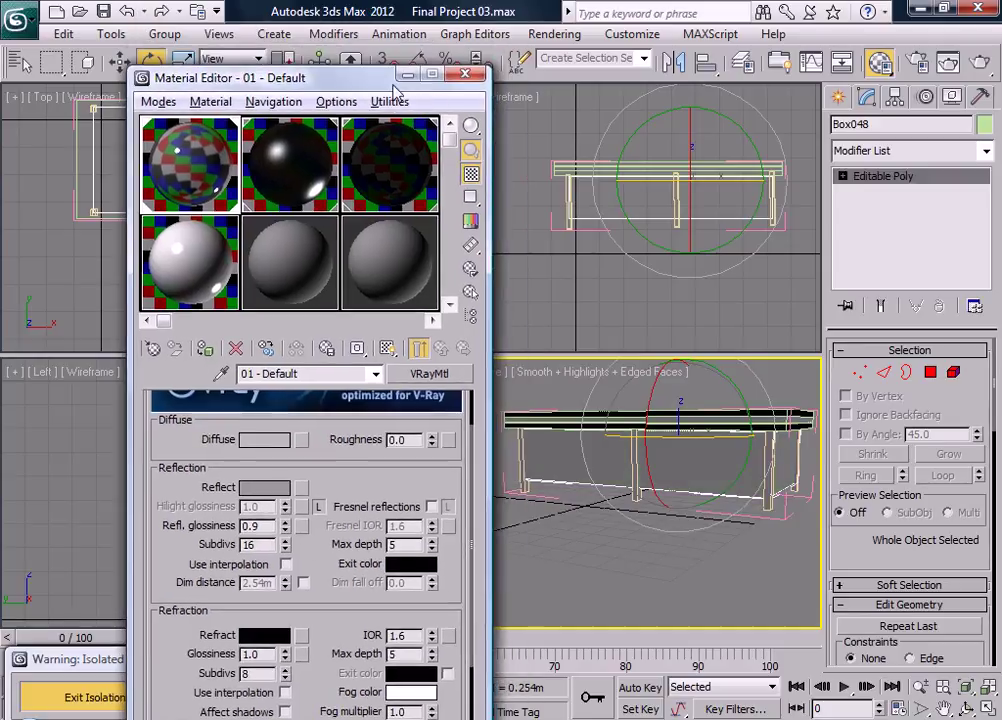
# - Close the Material Editor and the counter's open group, and exit isolation mode to restore the whole room
pyautogui.moveTo(322, 5); pyautogui.dragTo(302, 87)
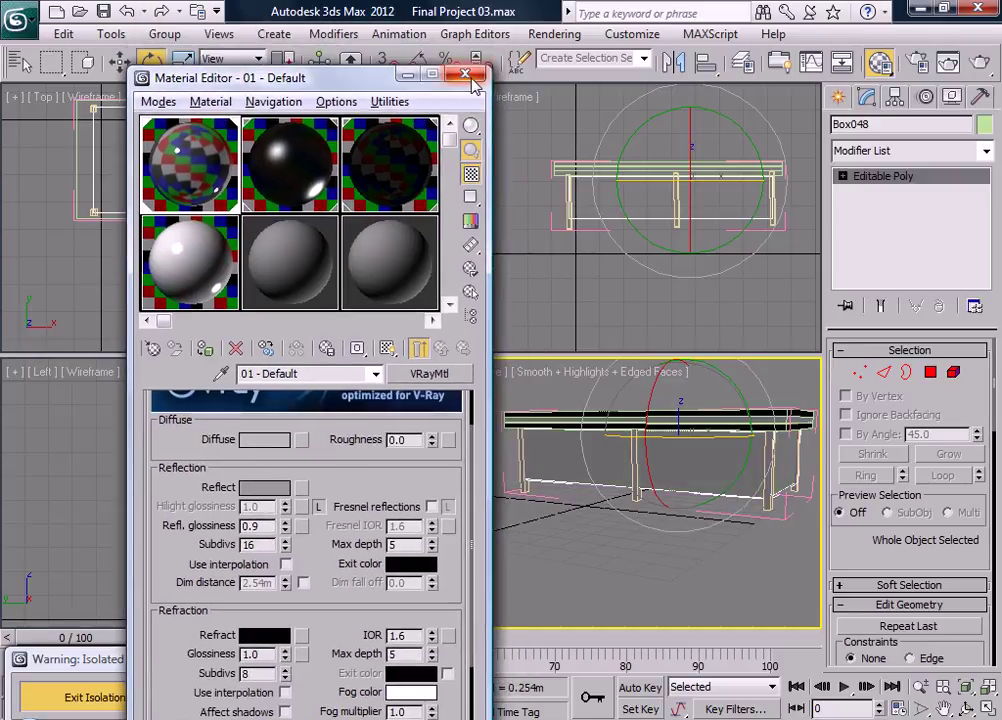
pyautogui.click(465, 76)
pyautogui.click(165, 34)
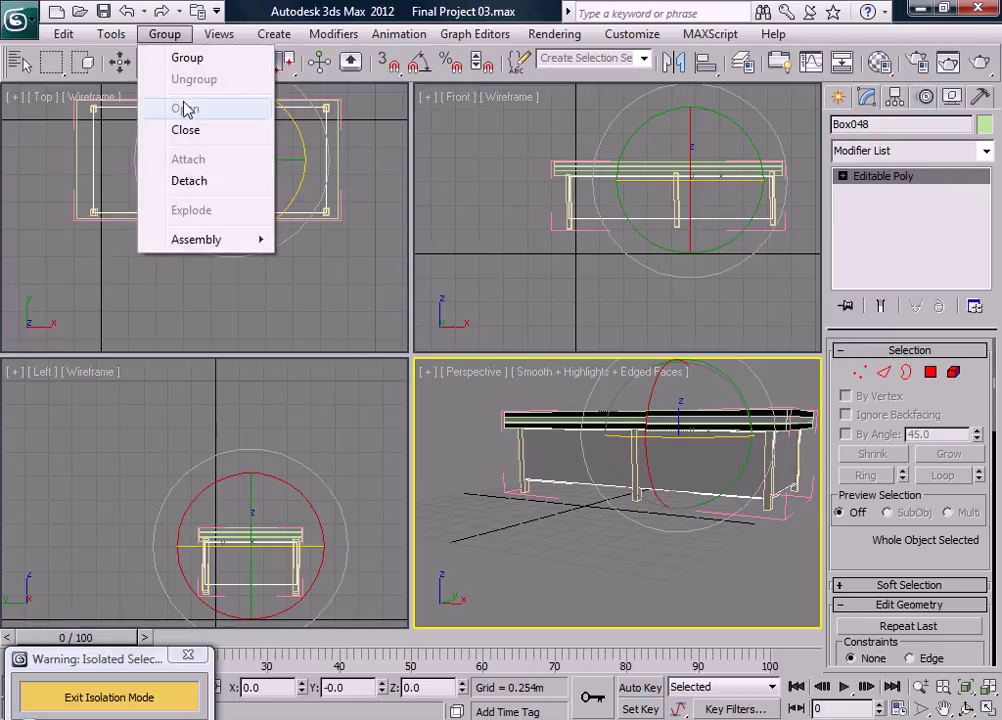
pyautogui.click(190, 131)
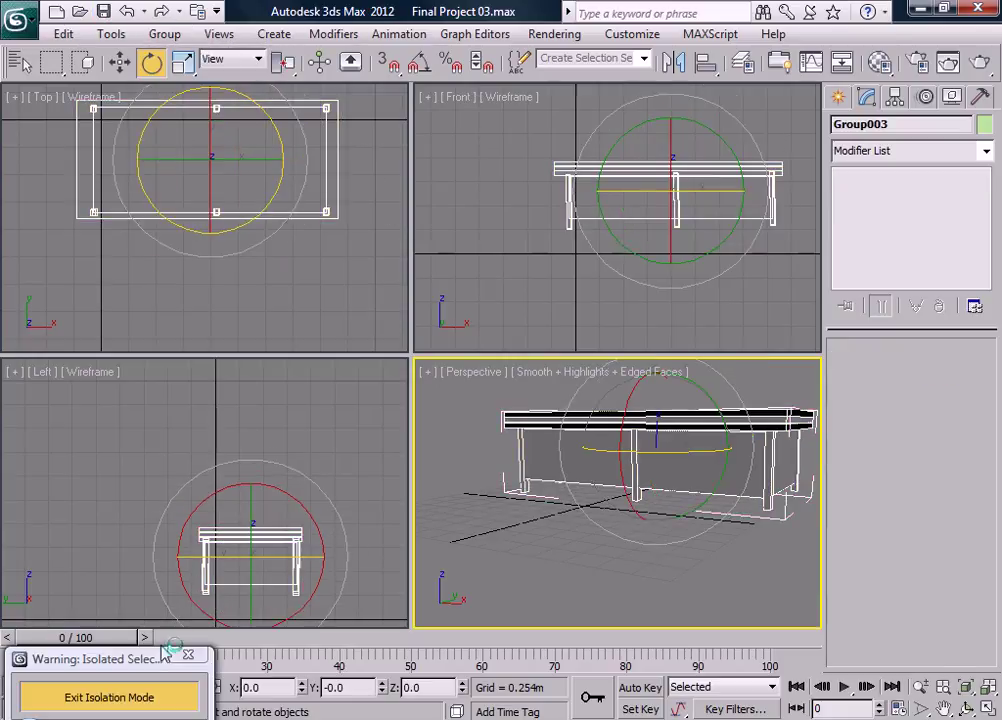
pyautogui.click(162, 698)
pyautogui.moveTo(510, 565); pyautogui.dragTo(640, 537, button='middle')
pyautogui.scroll(-3, 578, 522)
pyautogui.keyDown('alt'); pyautogui.moveTo(577, 527); pyautogui.dragTo(612, 528, button='middle'); pyautogui.keyUp('alt')
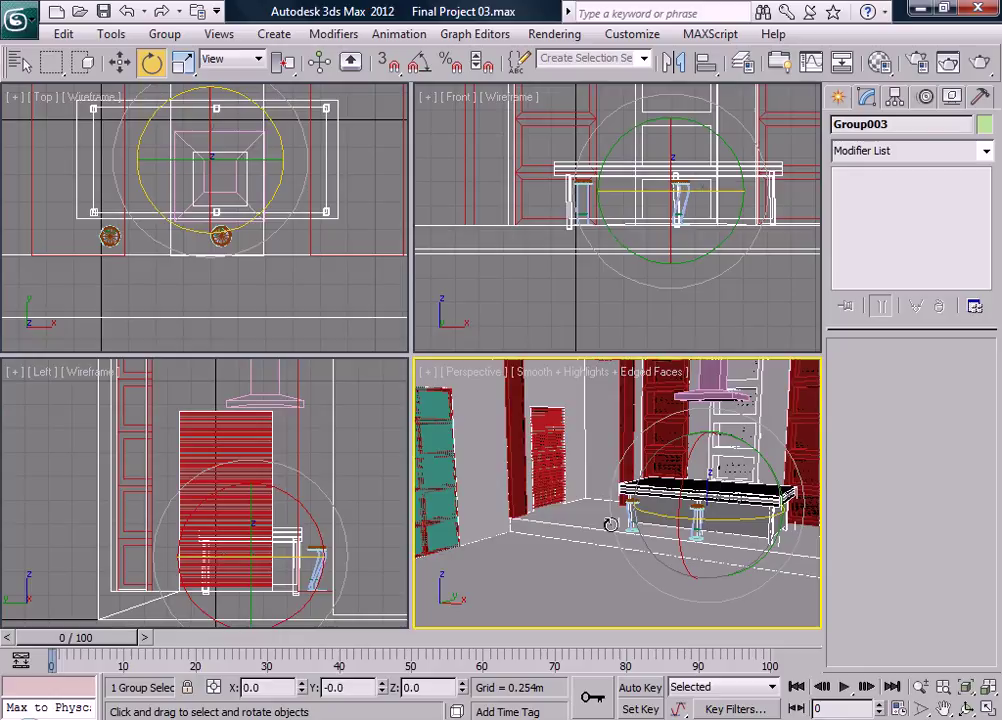
# - Select only the range hood above the counter and assign the 01 - Default metal material to it
pyautogui.keyDown('ctrl'); pyautogui.click(716, 383); pyautogui.keyUp('ctrl')
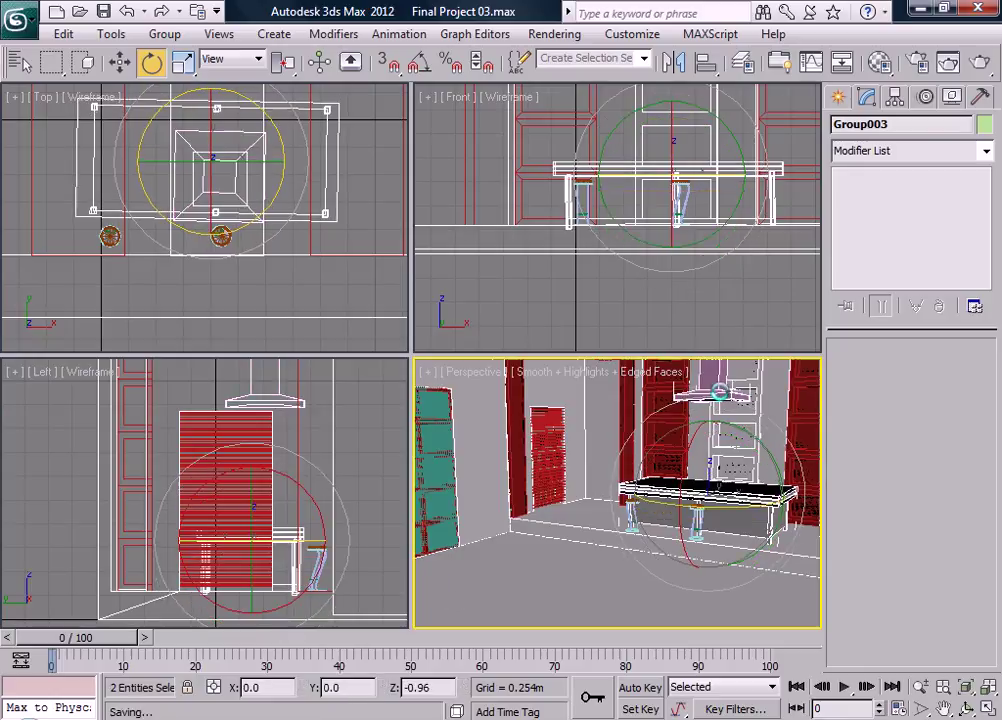
pyautogui.click(714, 380)
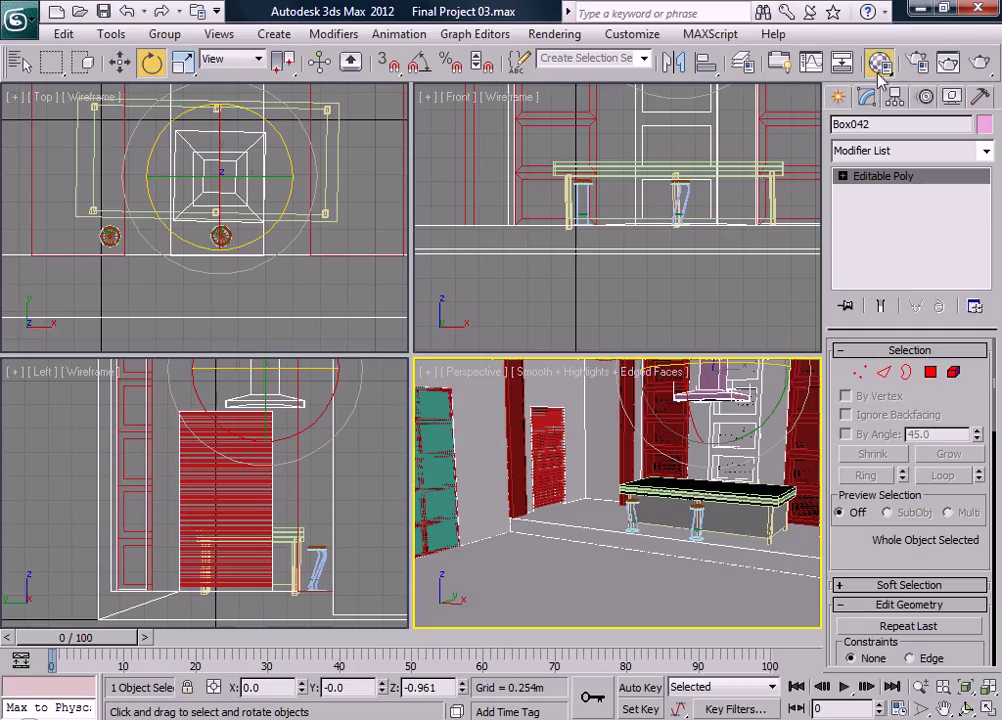
pyautogui.click(879, 61)
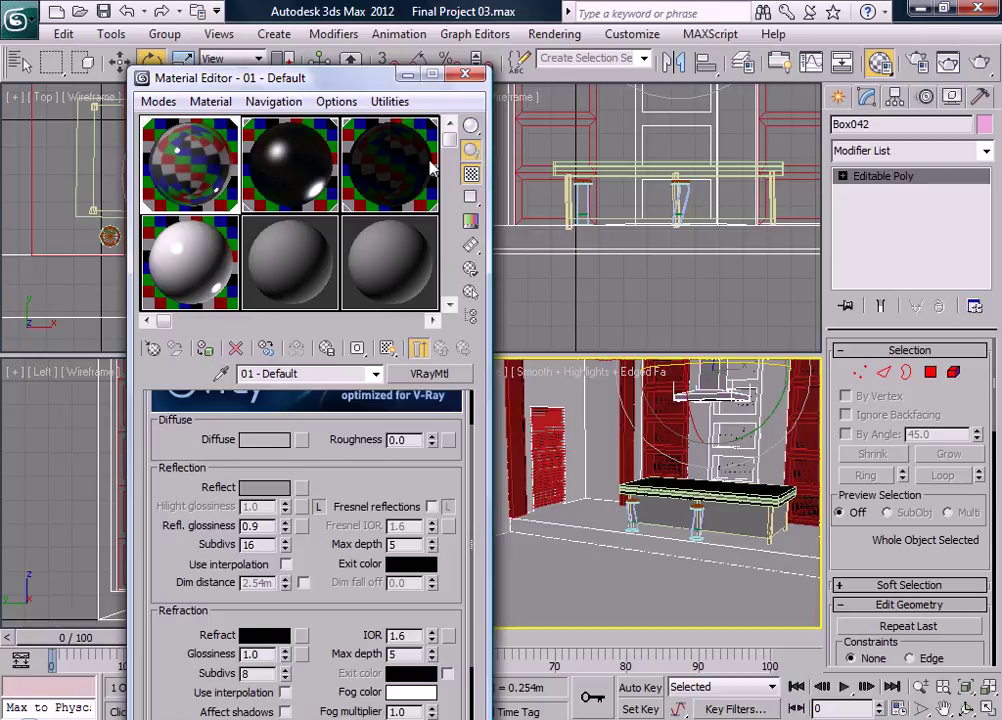
pyautogui.click(465, 75)
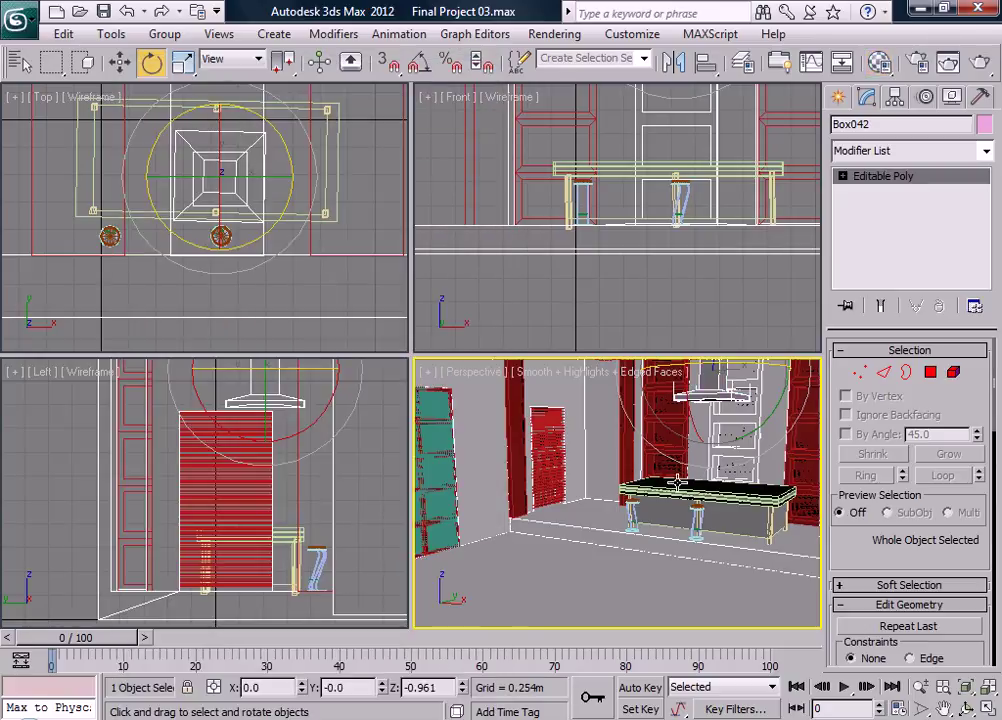
# - Select the room shell Box01, compare it with the kitchen reference photo, and isolate it from the scene
pyautogui.moveTo(676, 497); pyautogui.dragTo(695, 508, button='middle')
pyautogui.click(586, 537)
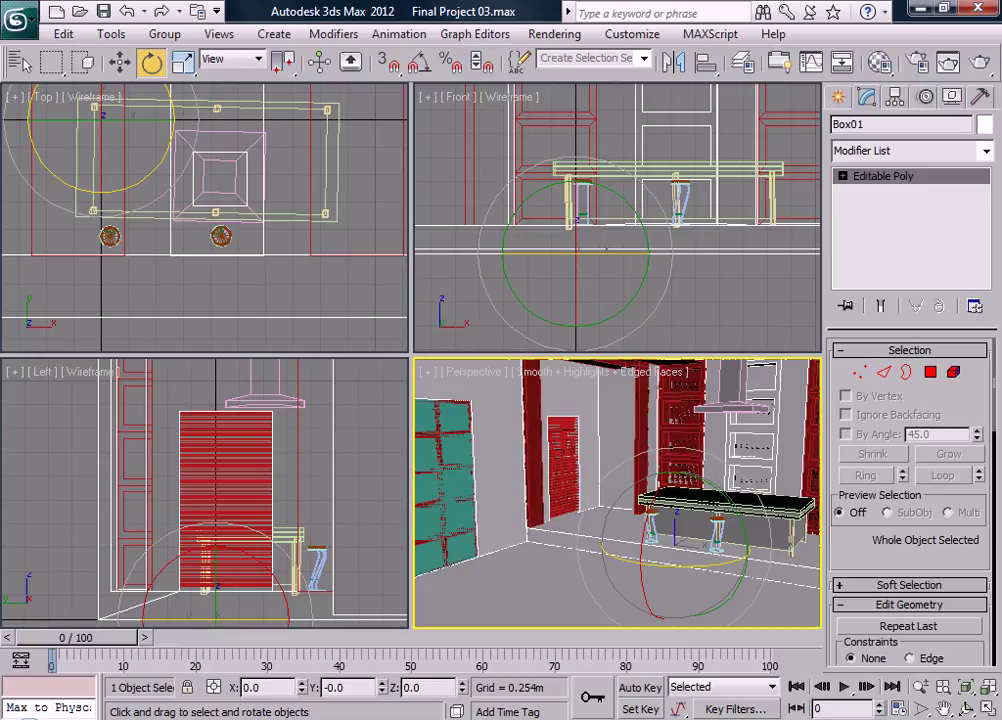
pyautogui.hotkey('alt', 'Tab')
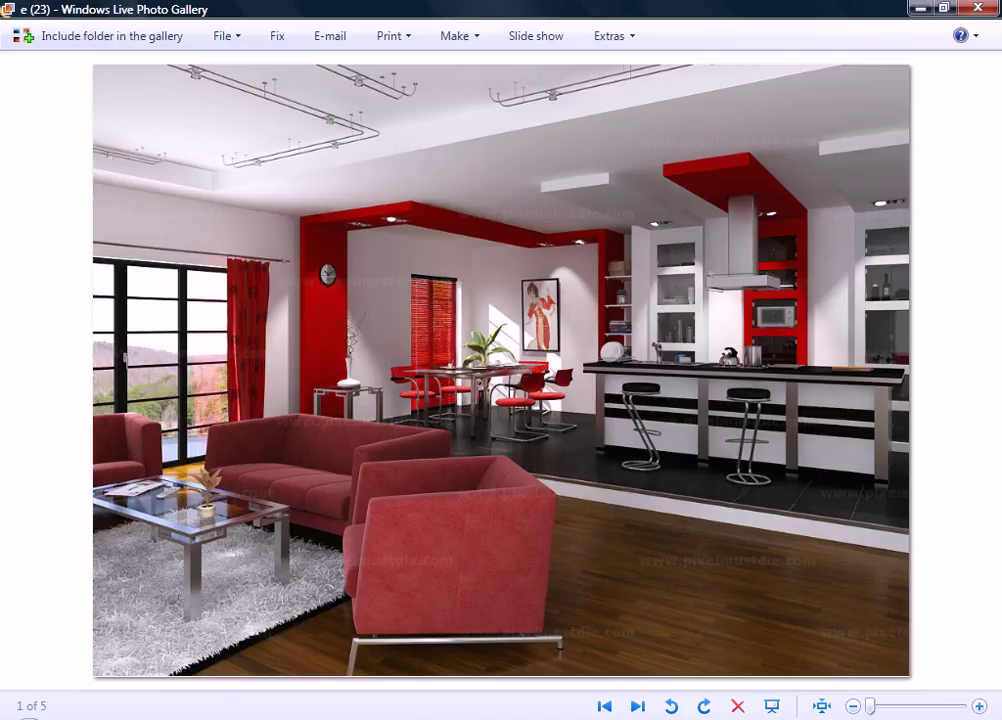
pyautogui.hotkey('alt', 'Tab')
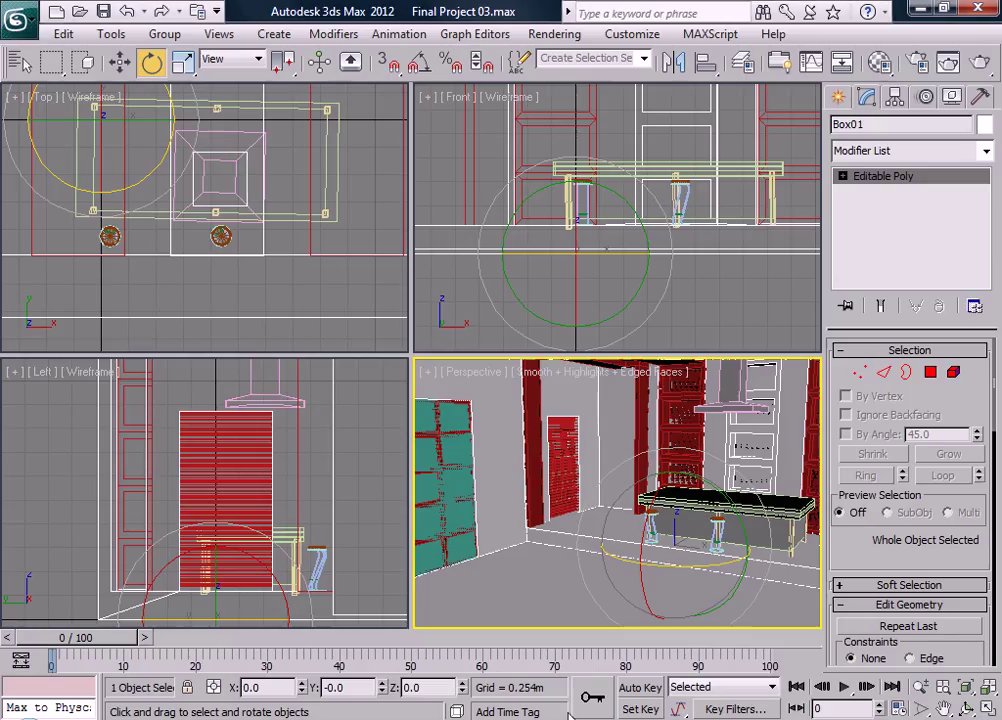
pyautogui.hotkey('alt', 'q')
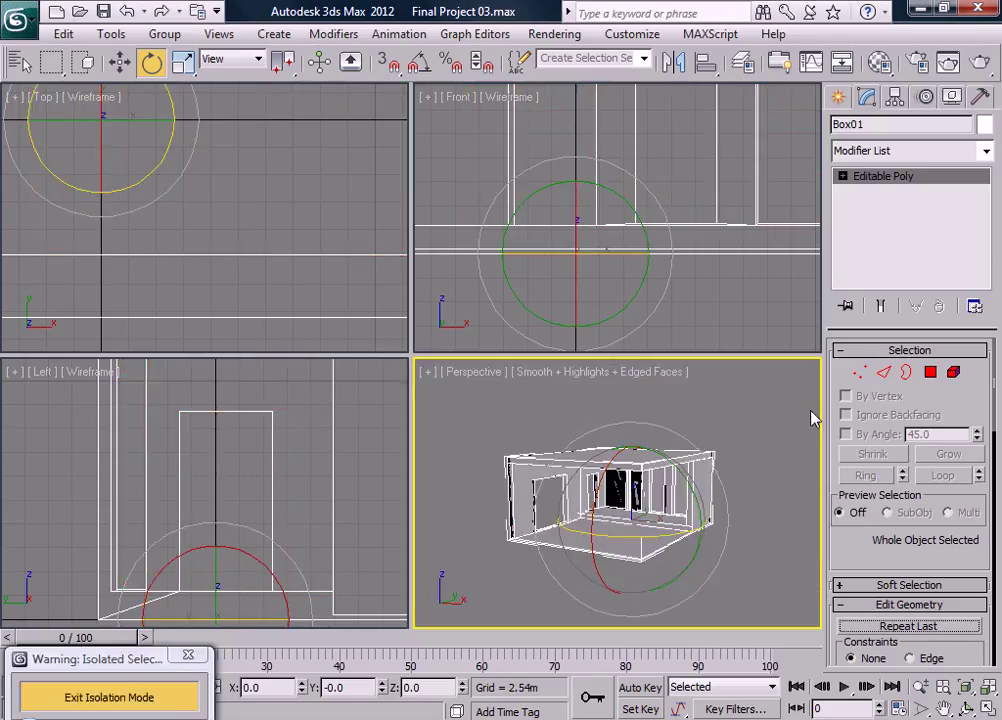
# - Select only the raised kitchen floor polygon of the room shell in polygon mode
pyautogui.click(930, 372)
pyautogui.click(675, 543)
pyautogui.scroll(5, 636, 527)
pyautogui.moveTo(636, 526); pyautogui.dragTo(541, 451, button='middle')
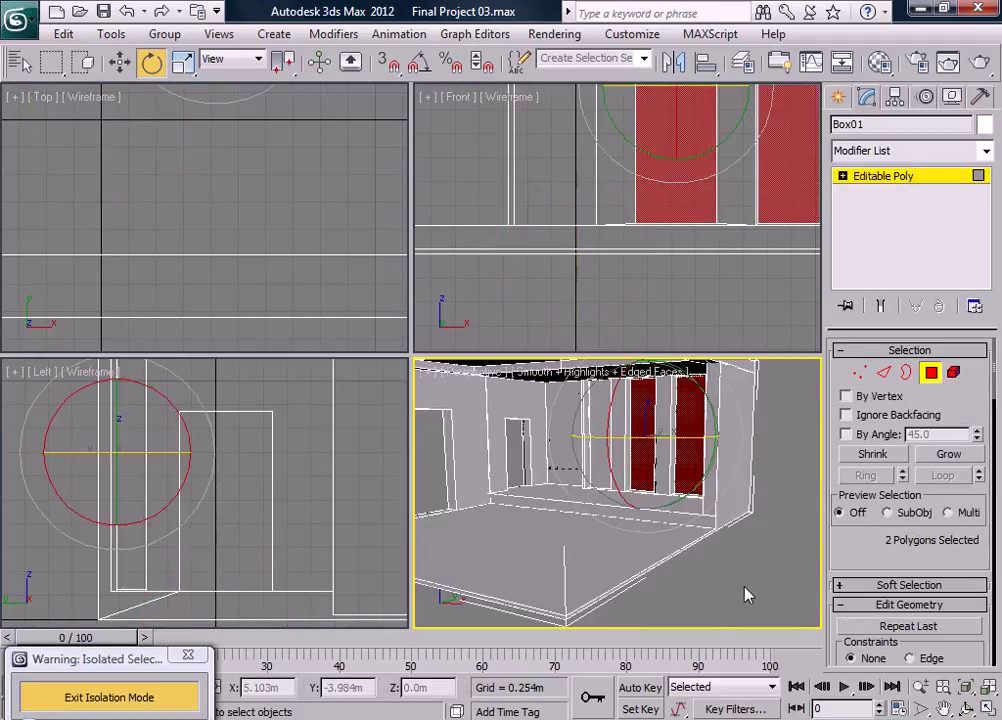
pyautogui.click(744, 590)
pyautogui.scroll(3, 651, 520)
pyautogui.click(638, 514)
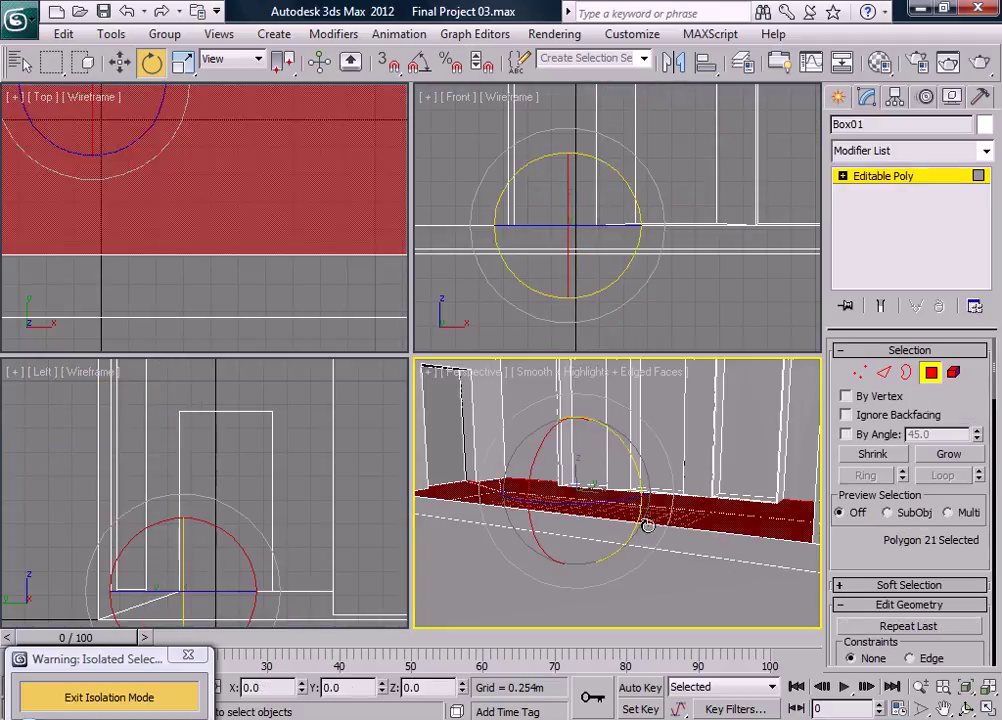
# - Assign the black reflective 03 - Default material to the selected kitchen floor polygon
pyautogui.press('m')
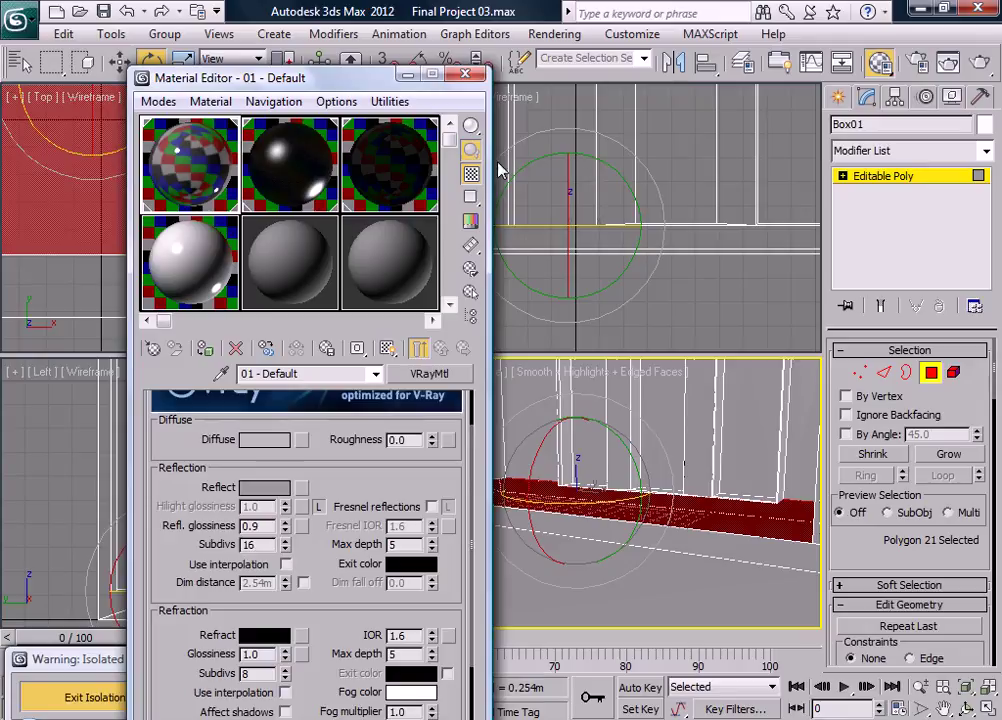
pyautogui.click(350, 291)
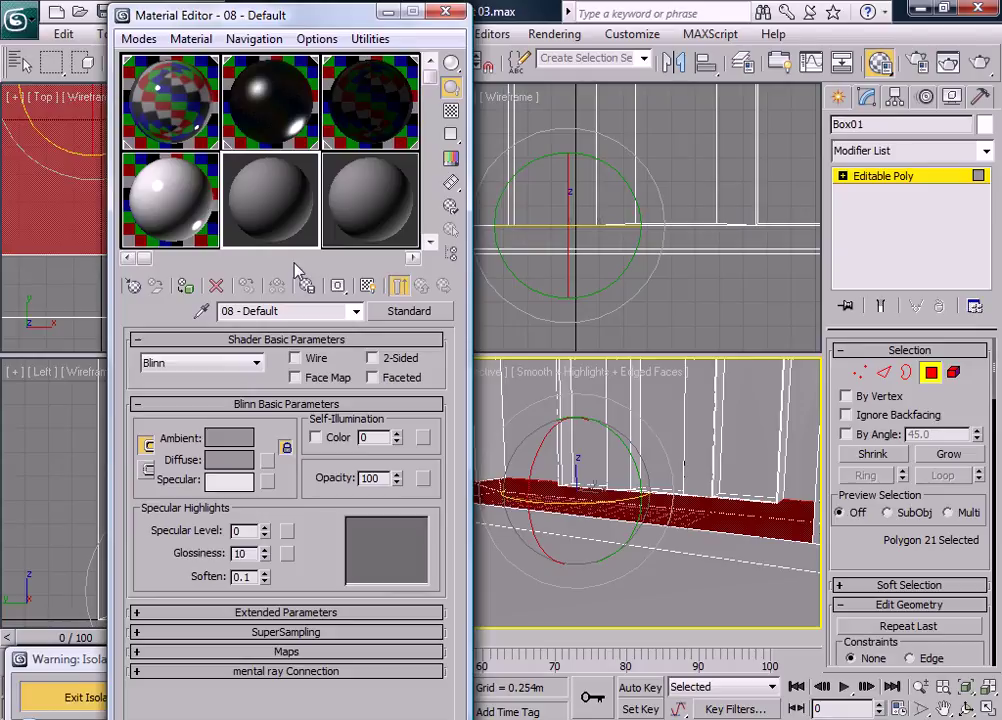
pyautogui.click(345, 110)
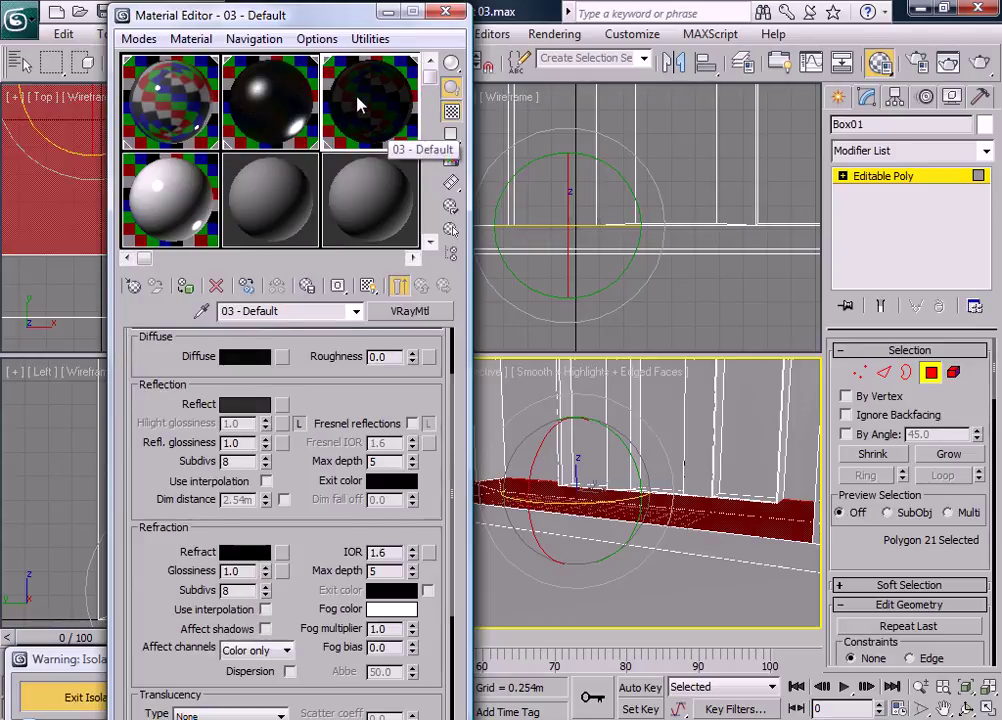
pyautogui.click(189, 289)
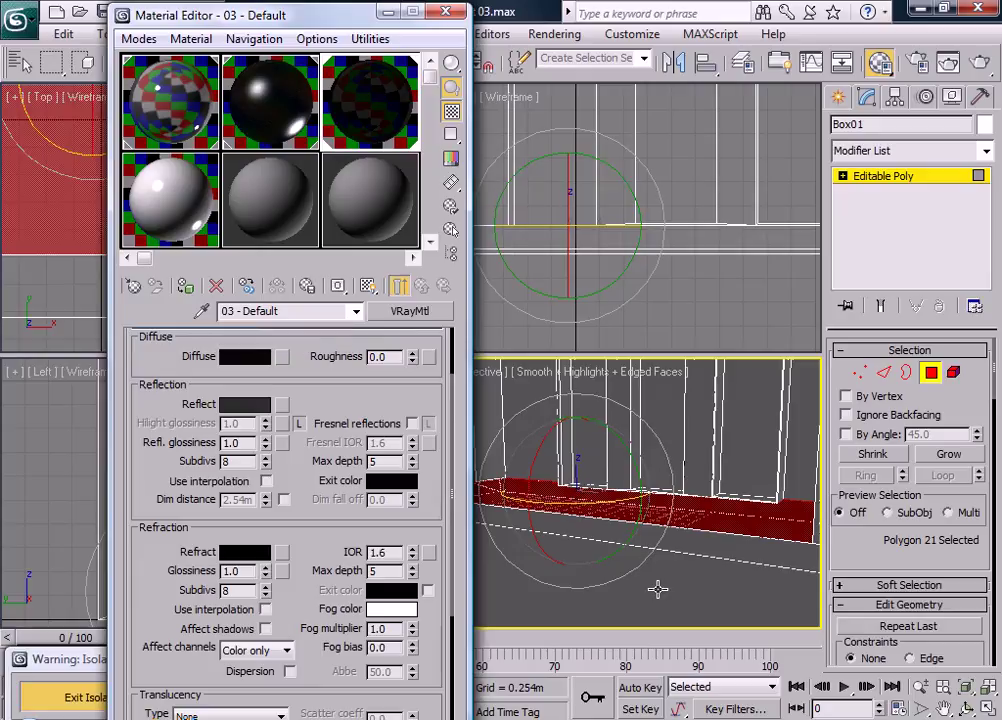
# - Make the unused 08 - Default material active and open the Final Project folder in Windows Explorer
pyautogui.click(266, 212)
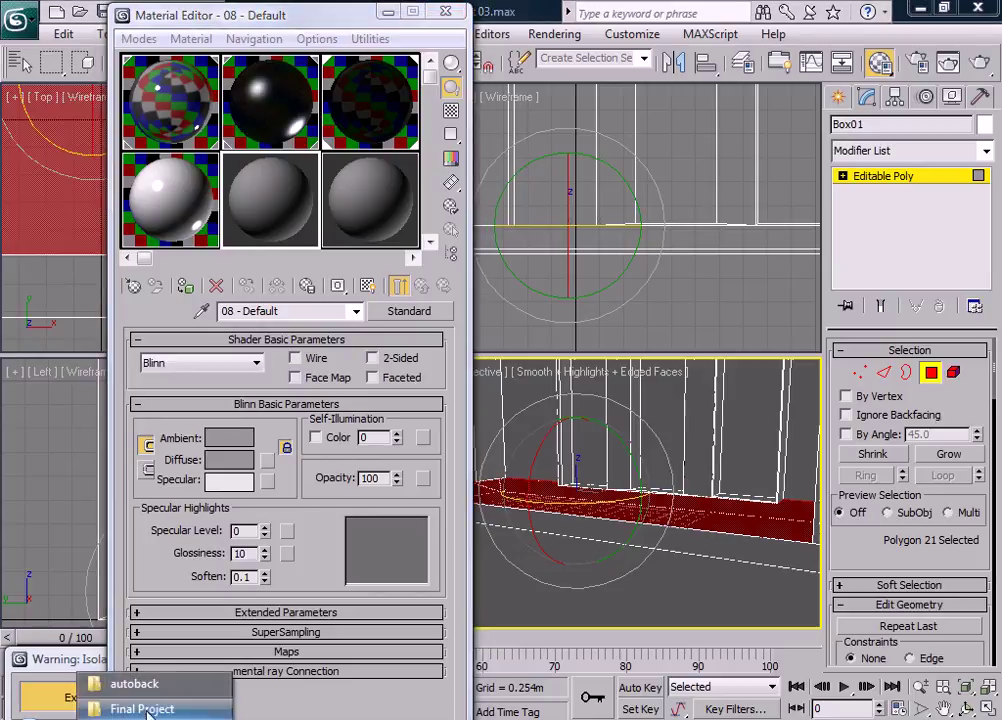
pyautogui.click(142, 709)
pyautogui.click(148, 718)
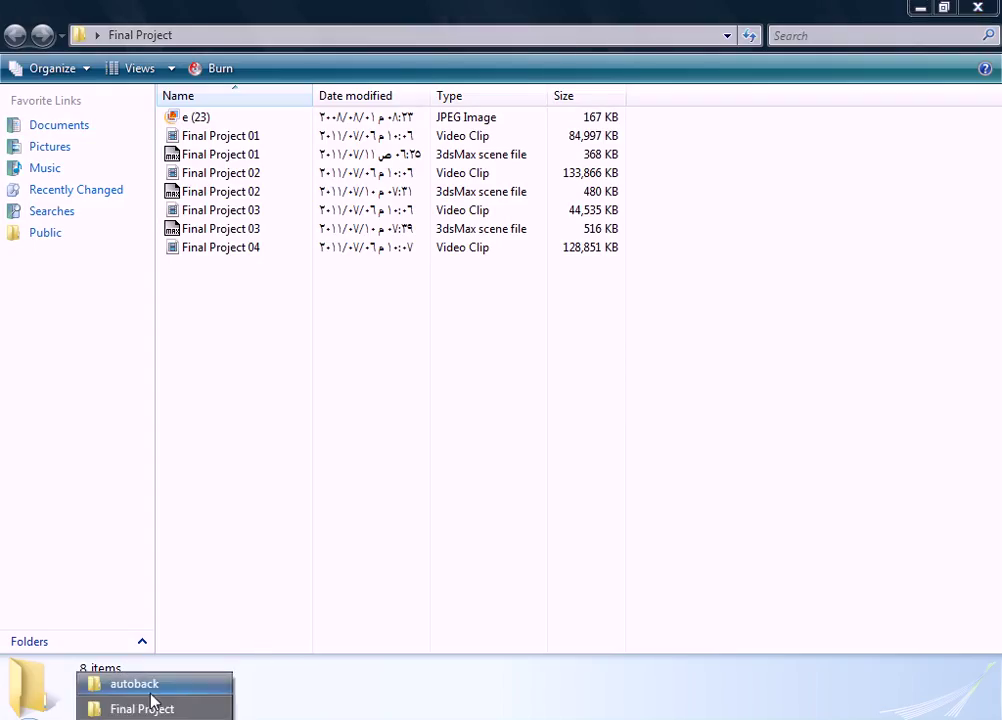
# - Browse to the wood material preview folder AS_vray_v2_wood under Material photo in E:\ArchShader Vol2
pyautogui.click(128, 684)
pyautogui.click(29, 716)
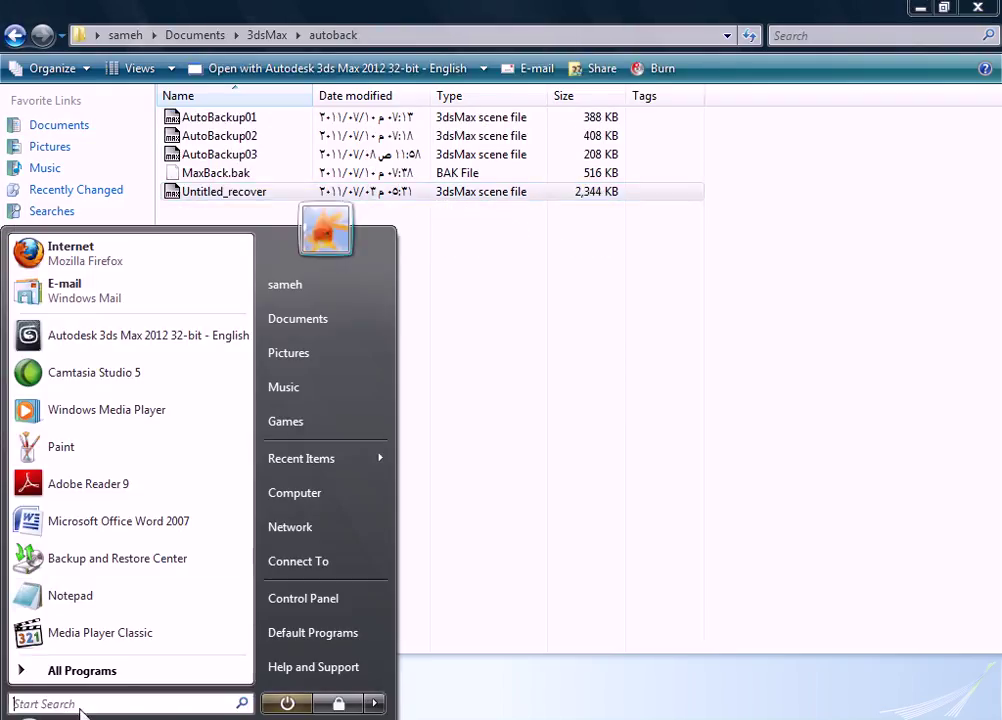
pyautogui.click(322, 493)
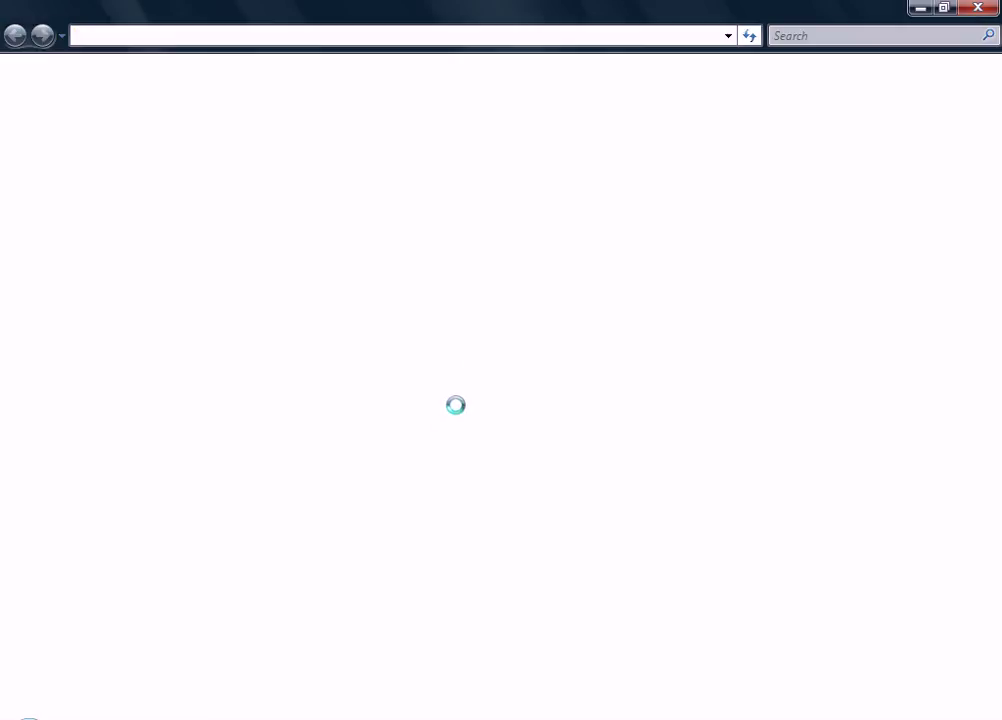
pyautogui.doubleClick(284, 228)
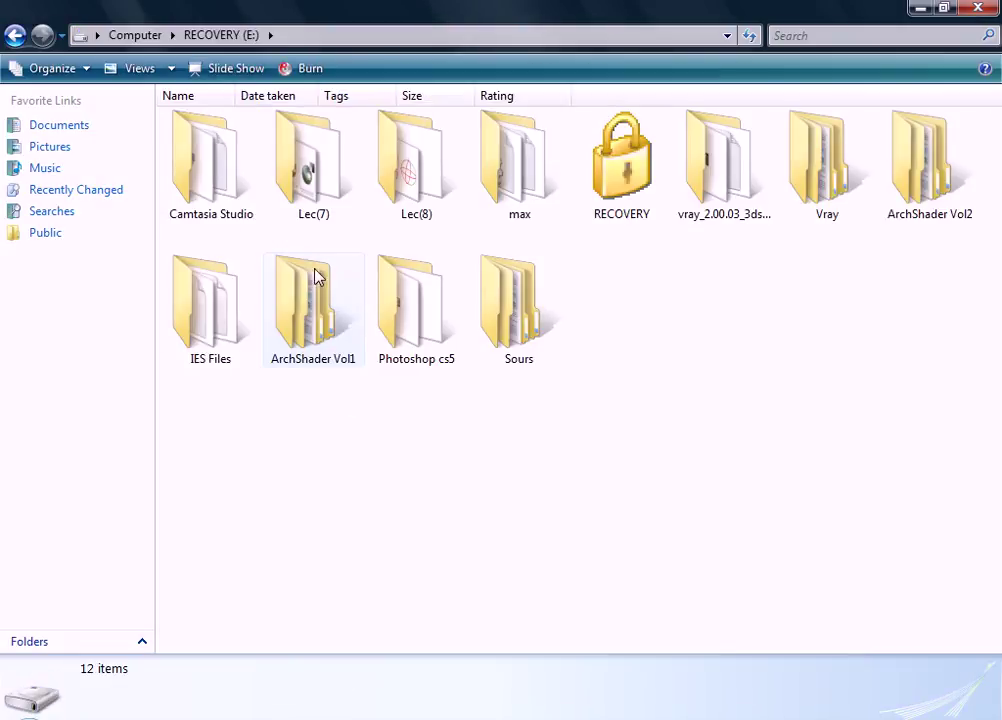
pyautogui.doubleClick(912, 186)
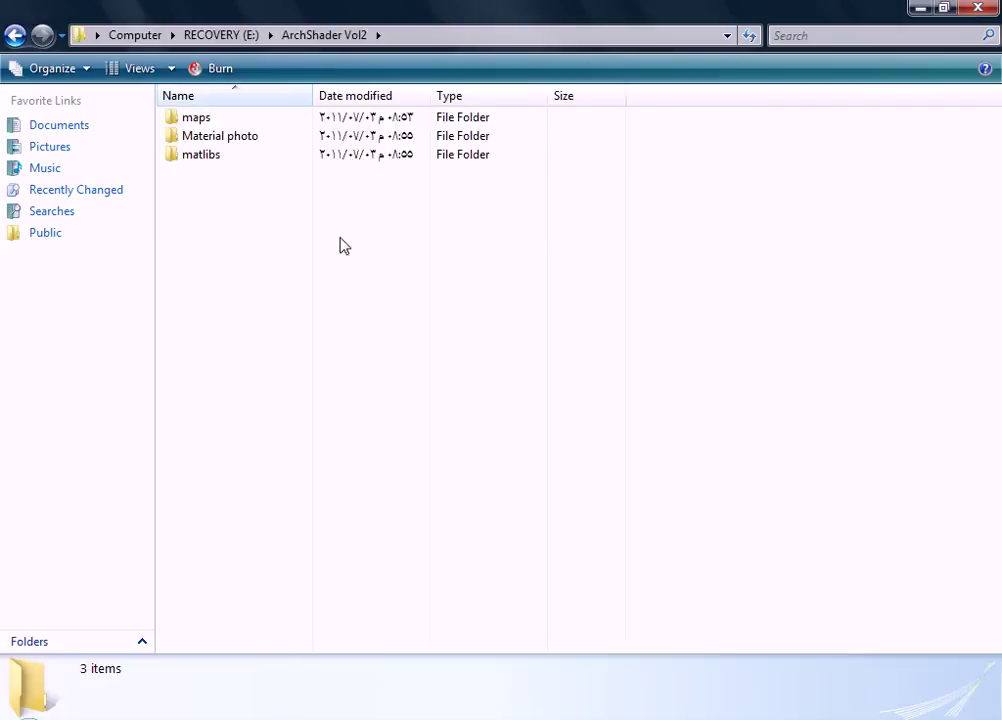
pyautogui.doubleClick(220, 137)
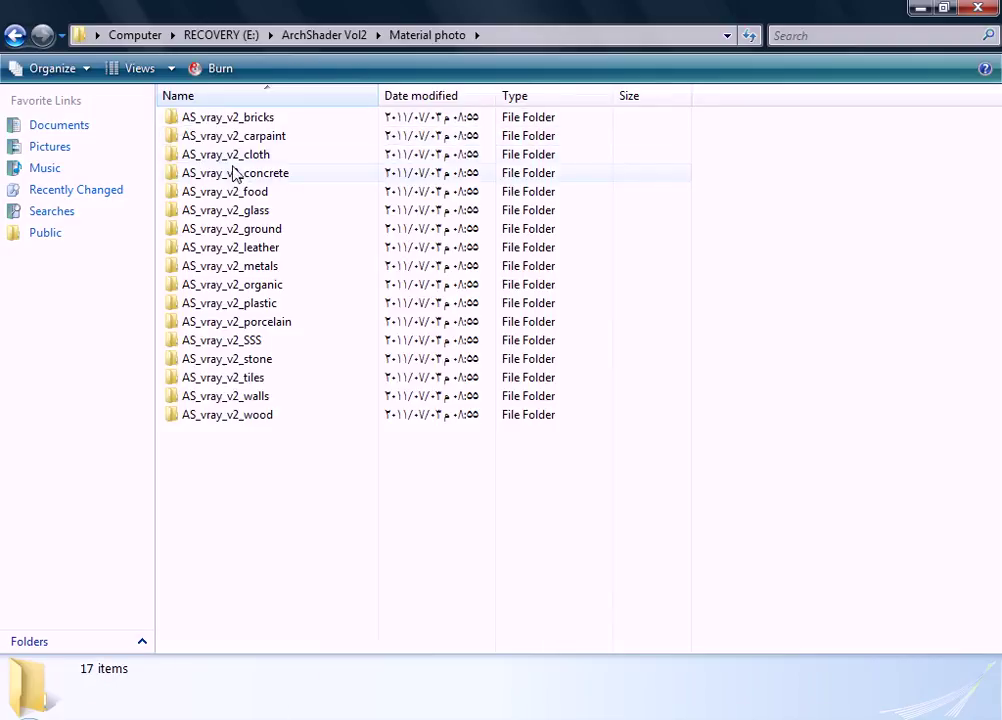
pyautogui.doubleClick(257, 418)
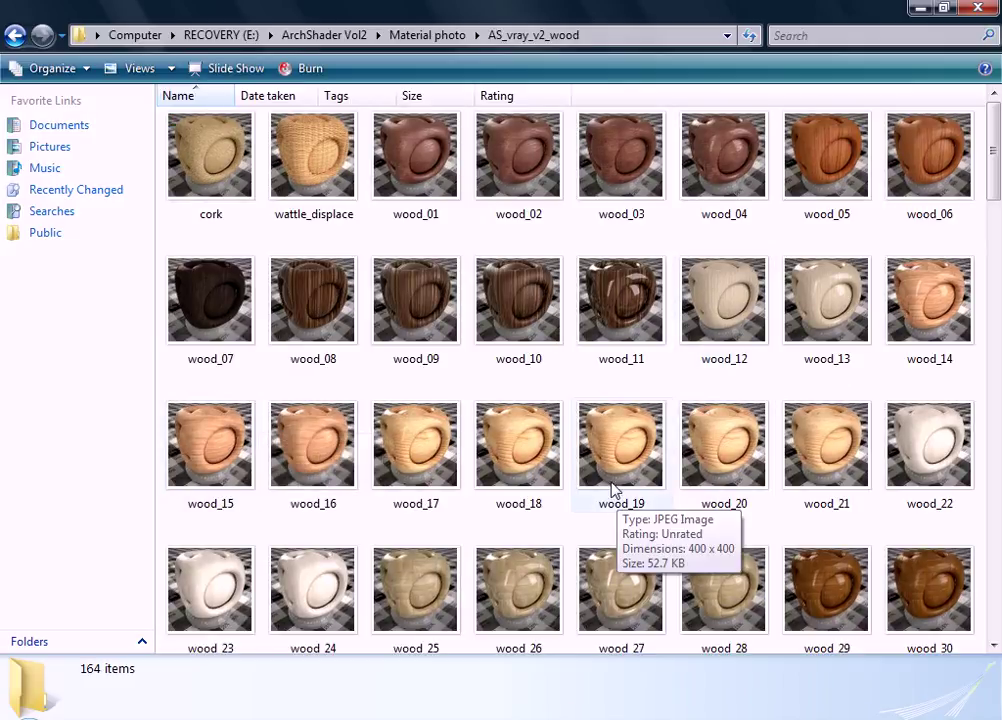
# - View the wood_29 and wood_30 preview images, close the folder and switch back to 3ds Max
pyautogui.click(828, 588)
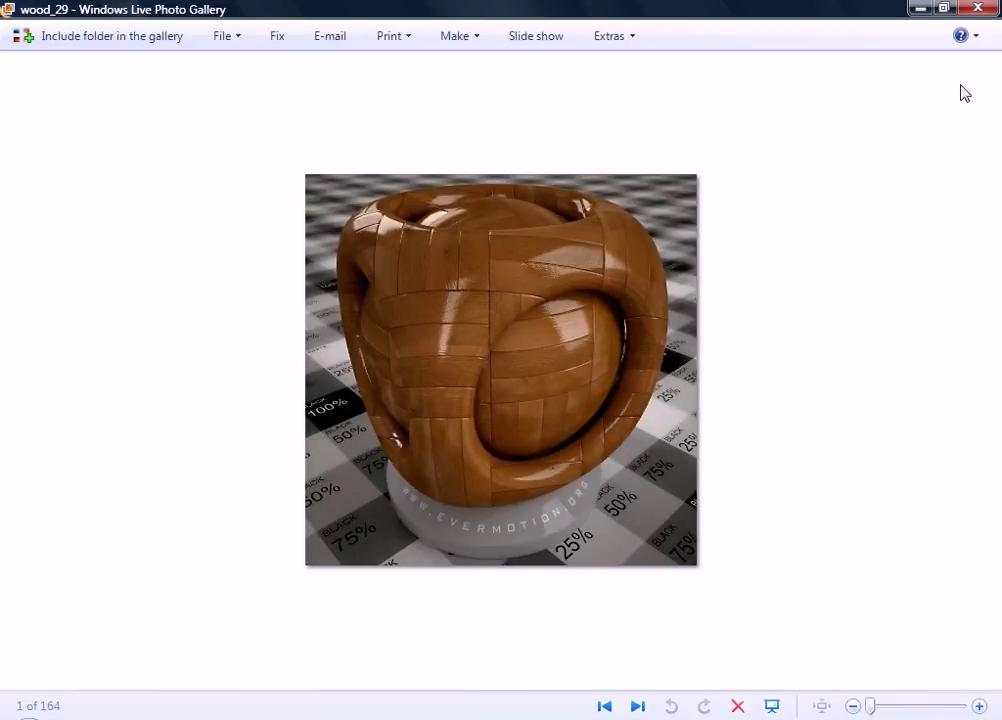
pyautogui.click(977, 8)
pyautogui.doubleClick(905, 603)
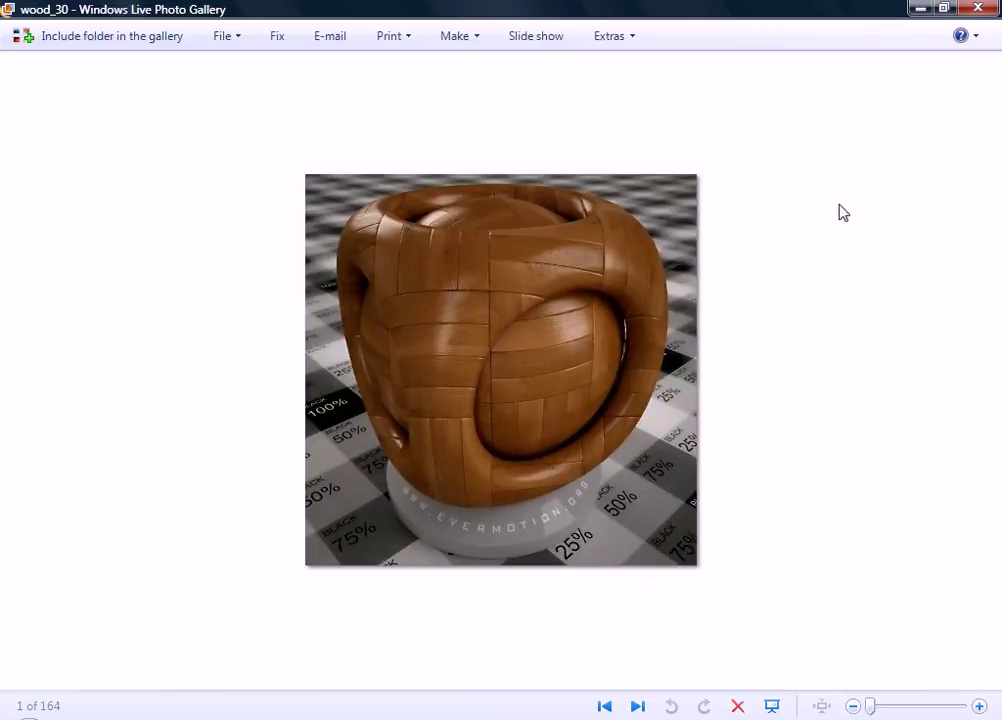
pyautogui.click(977, 10)
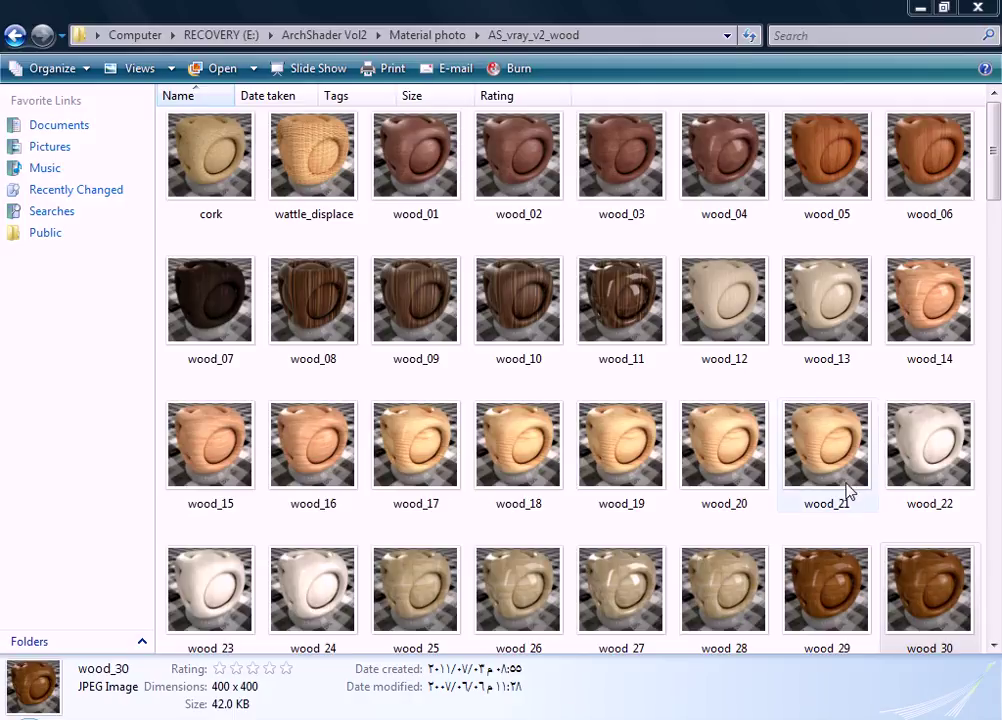
pyautogui.click(978, 9)
pyautogui.hotkey('alt', 'Tab')
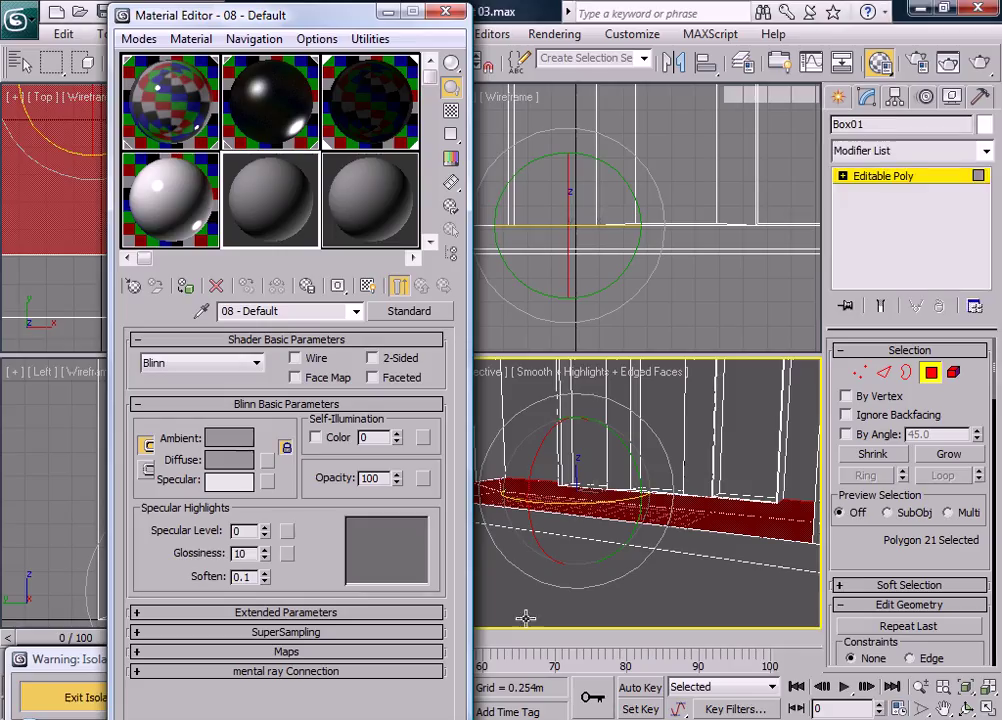
# - Load the AS_vray_v2_wood material library from E:\ArchShader Vol2\matlibs into the Material/Map Browser
pyautogui.click(133, 286)
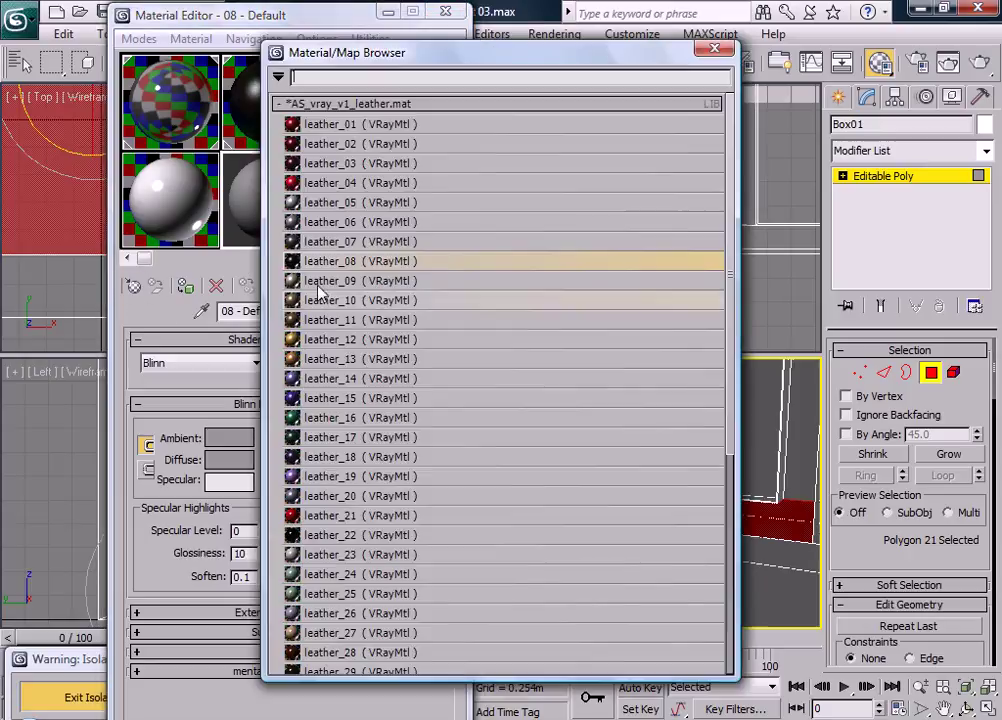
pyautogui.click(279, 102)
pyautogui.click(278, 77)
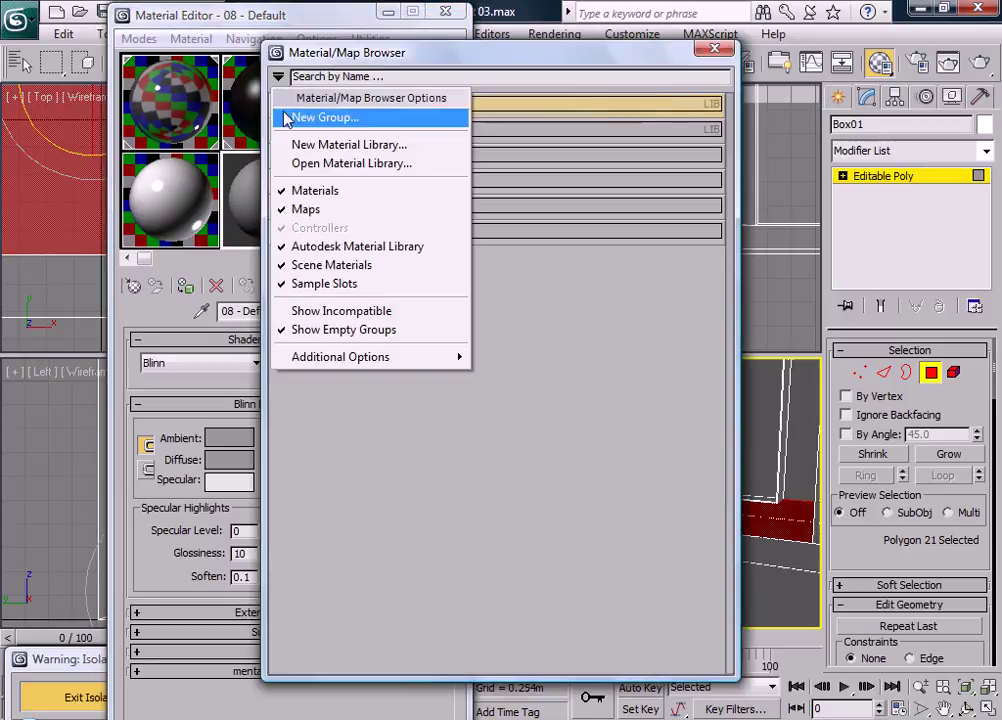
pyautogui.click(300, 164)
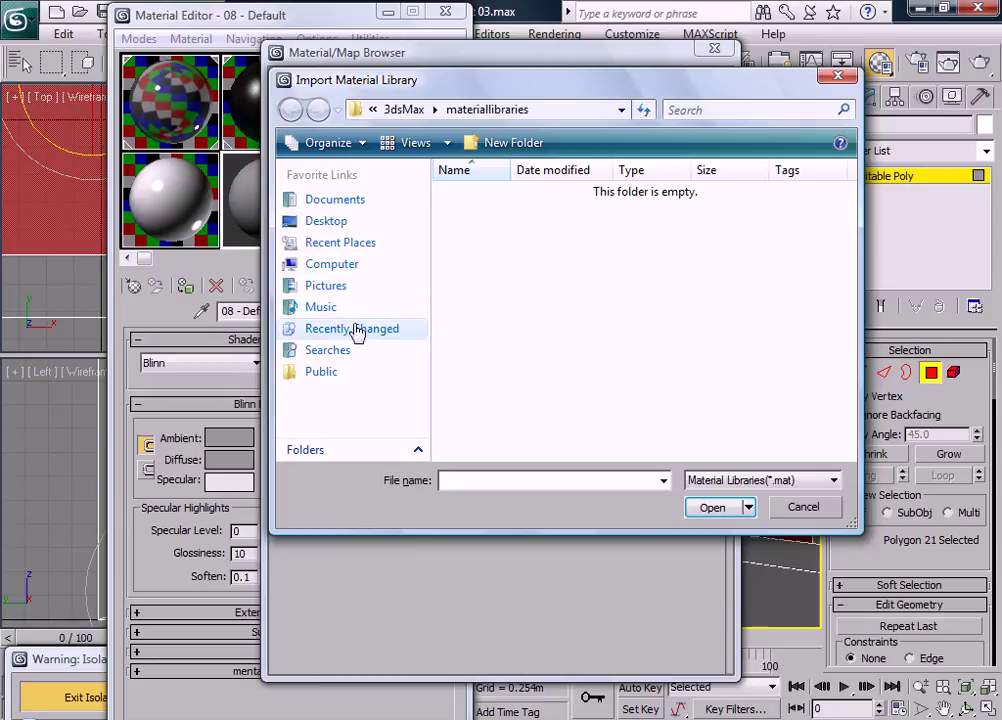
pyautogui.click(311, 268)
pyautogui.doubleClick(527, 285)
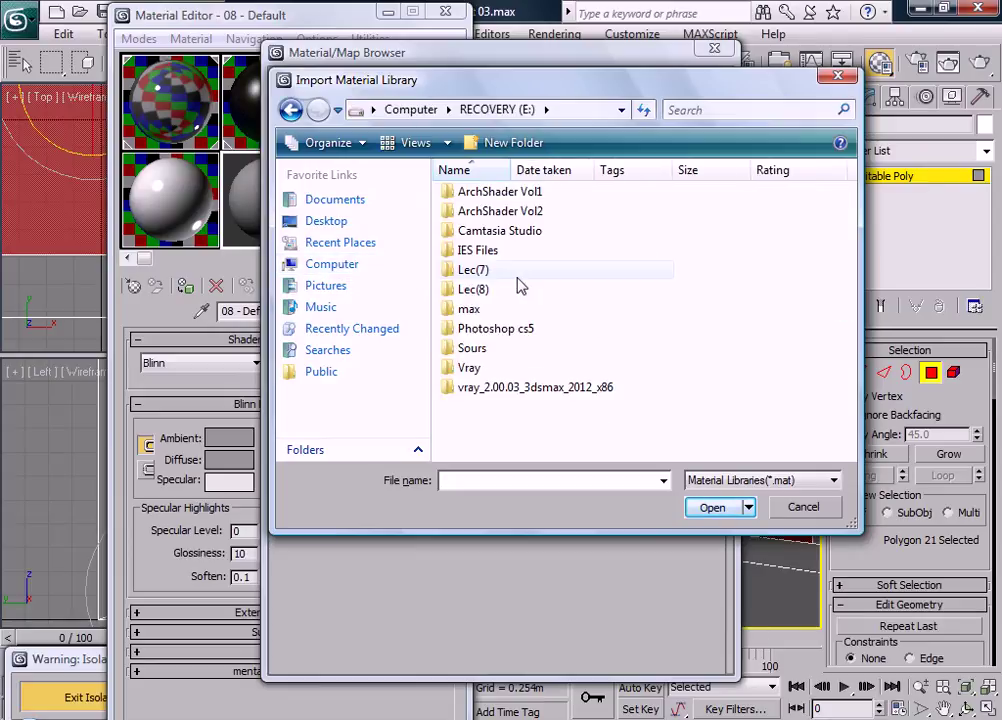
pyautogui.doubleClick(513, 215)
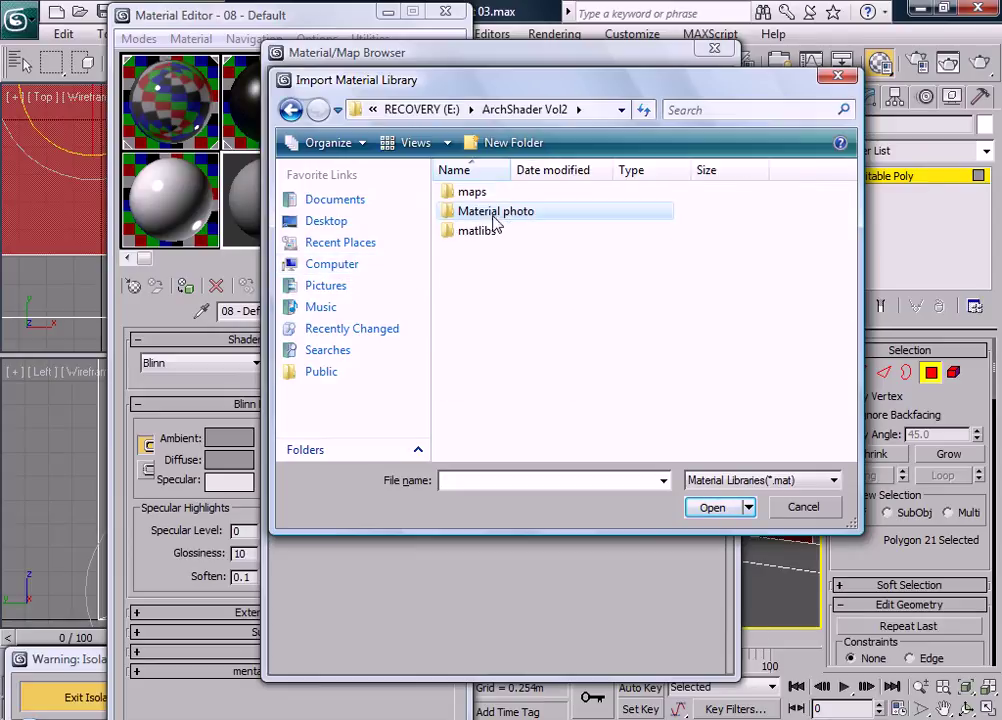
pyautogui.doubleClick(488, 233)
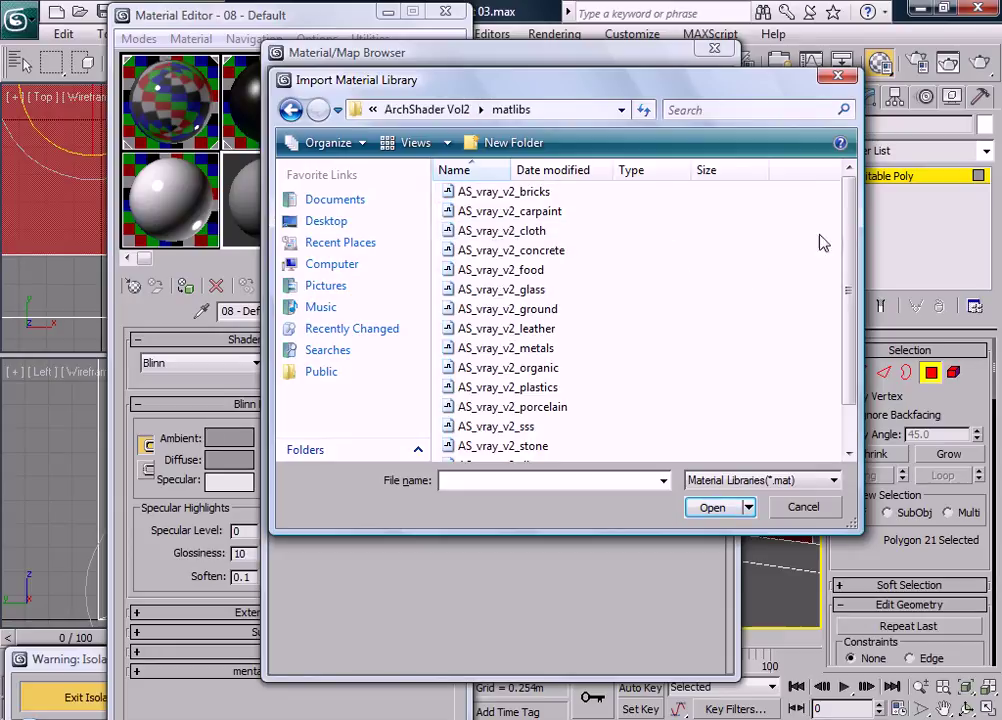
pyautogui.scroll(-2, 848, 280)
pyautogui.click(522, 455)
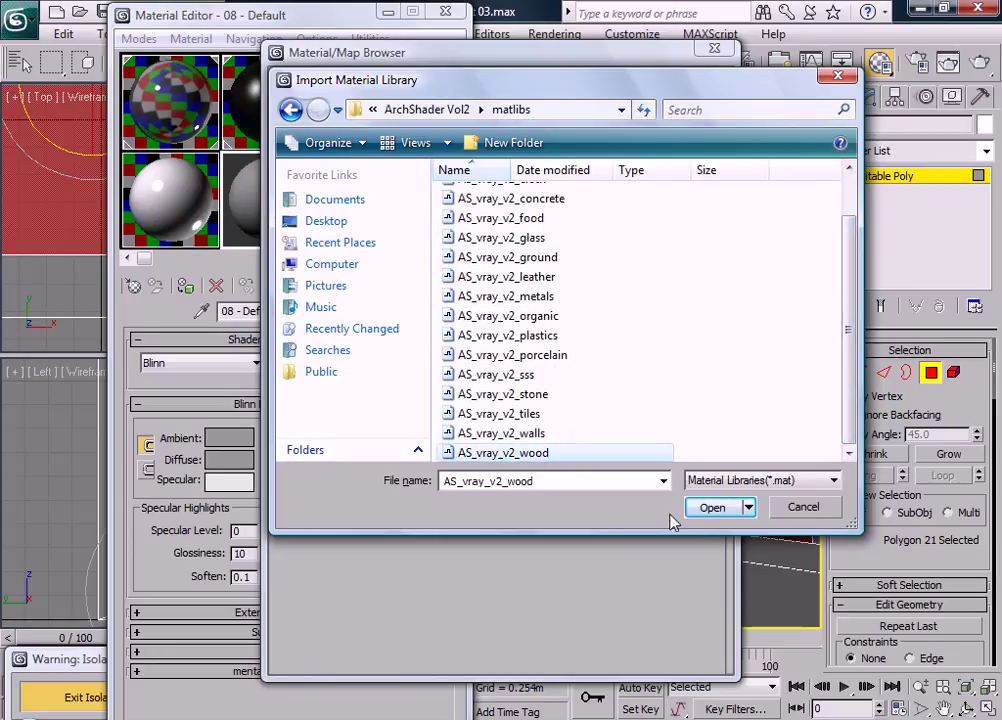
pyautogui.click(714, 508)
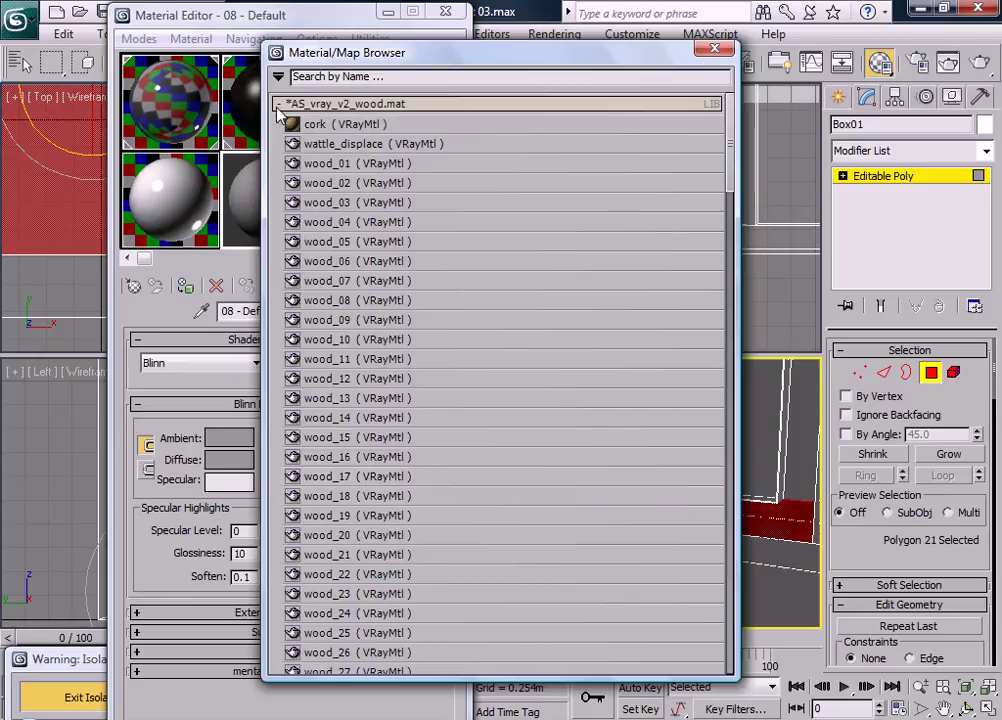
# - Replace the active 08 - Default material with wood_30 from the AS_vray_v2_wood library and close the browser
pyautogui.moveTo(475, 47); pyautogui.dragTo(613, 11)
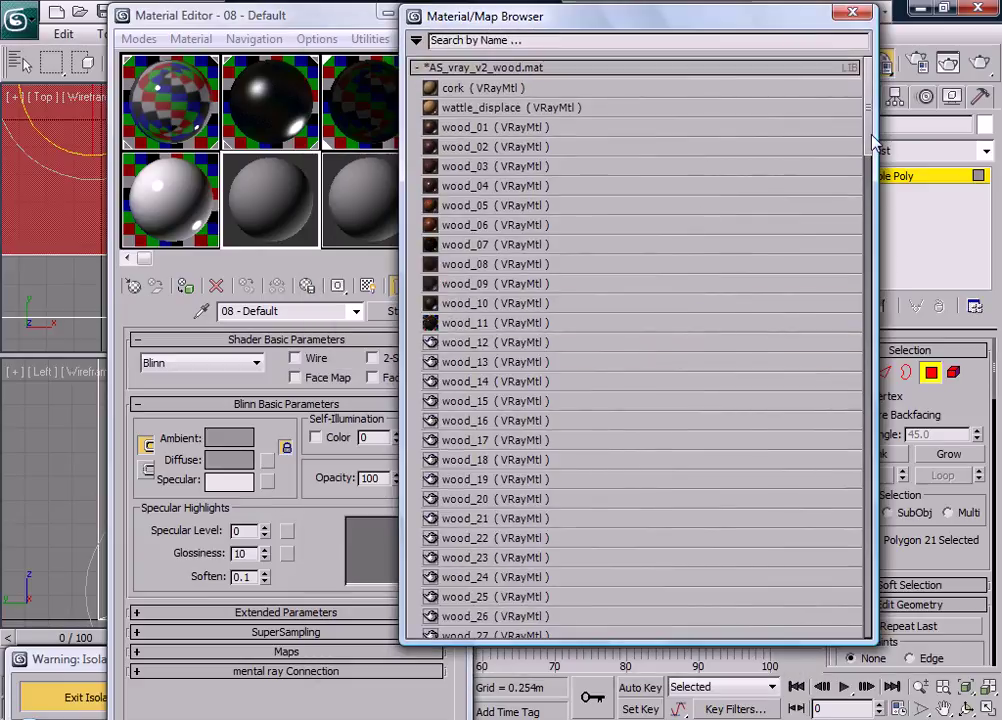
pyautogui.scroll(-3, 863, 163)
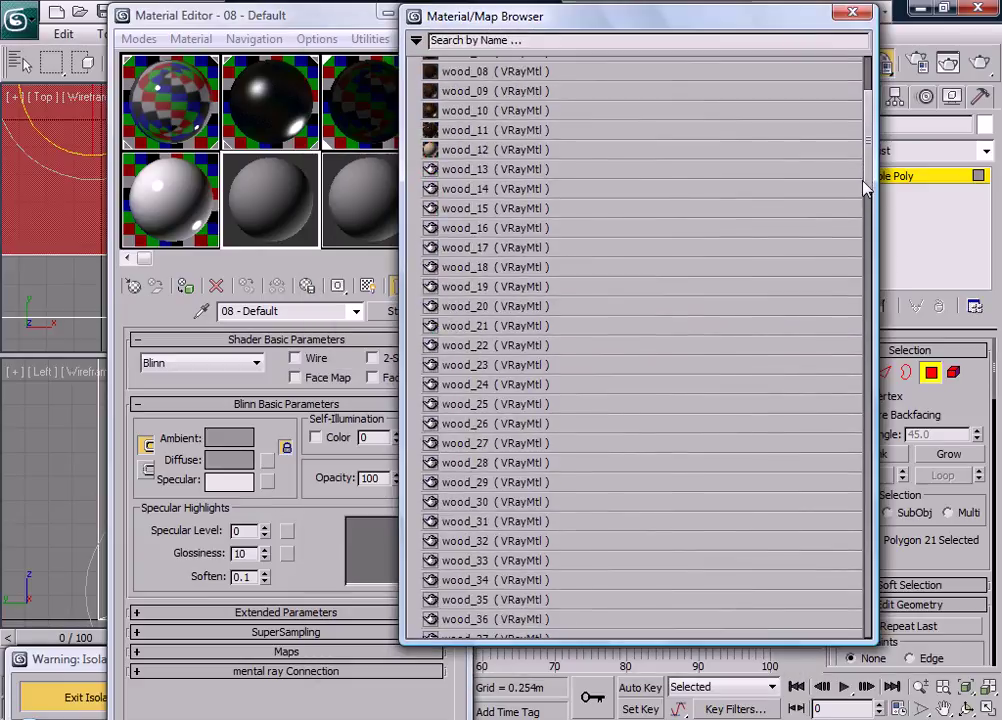
pyautogui.scroll(-1, 537, 320)
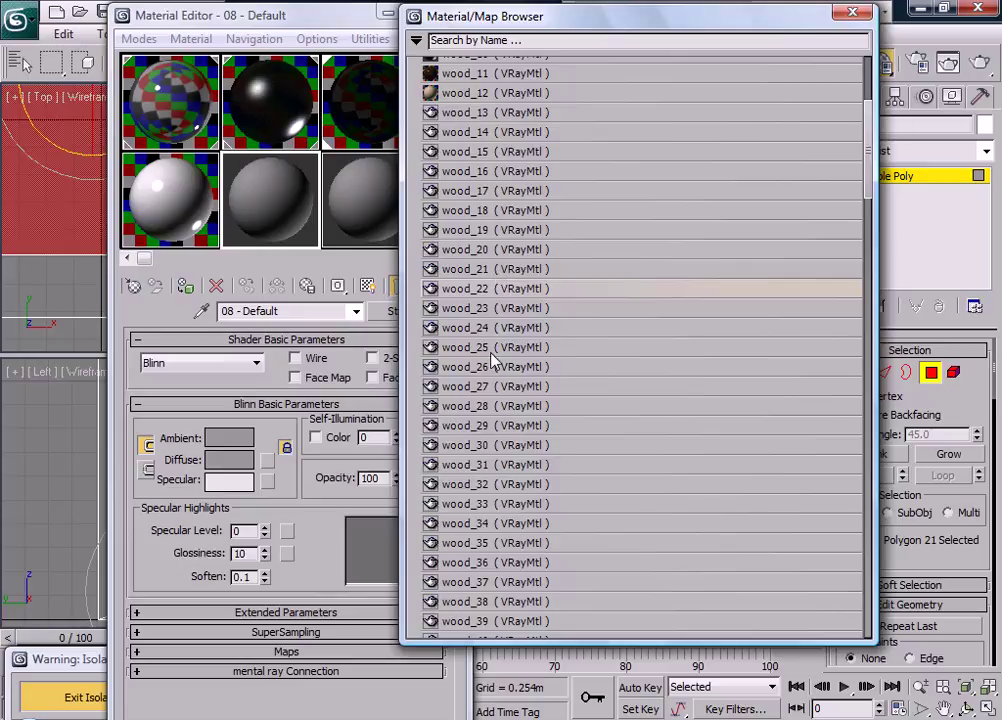
pyautogui.doubleClick(487, 446)
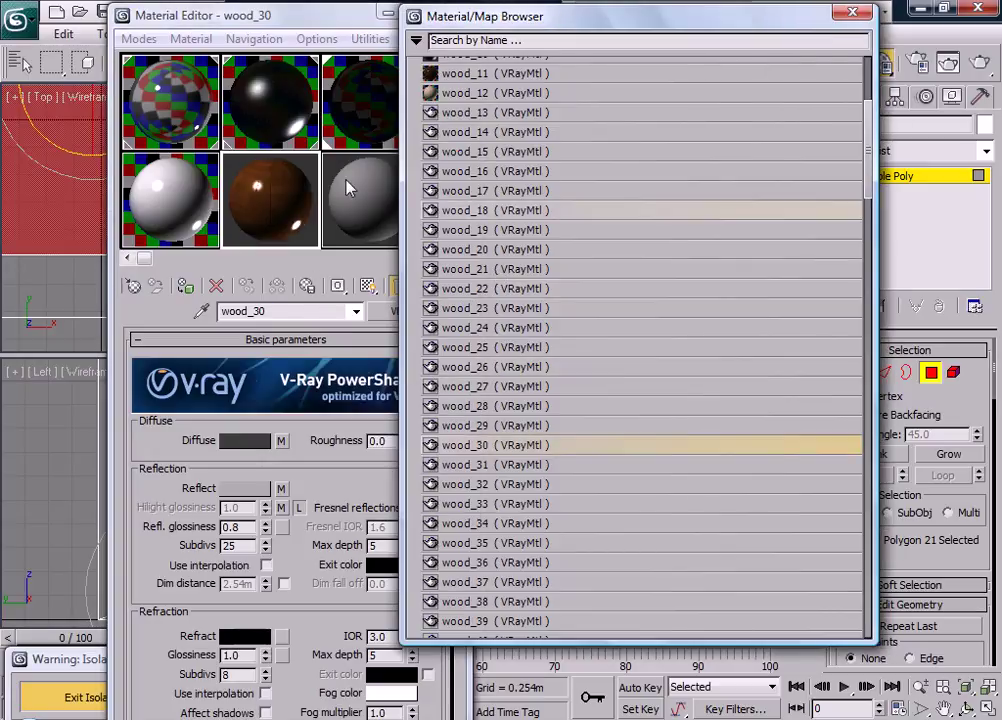
pyautogui.click(852, 12)
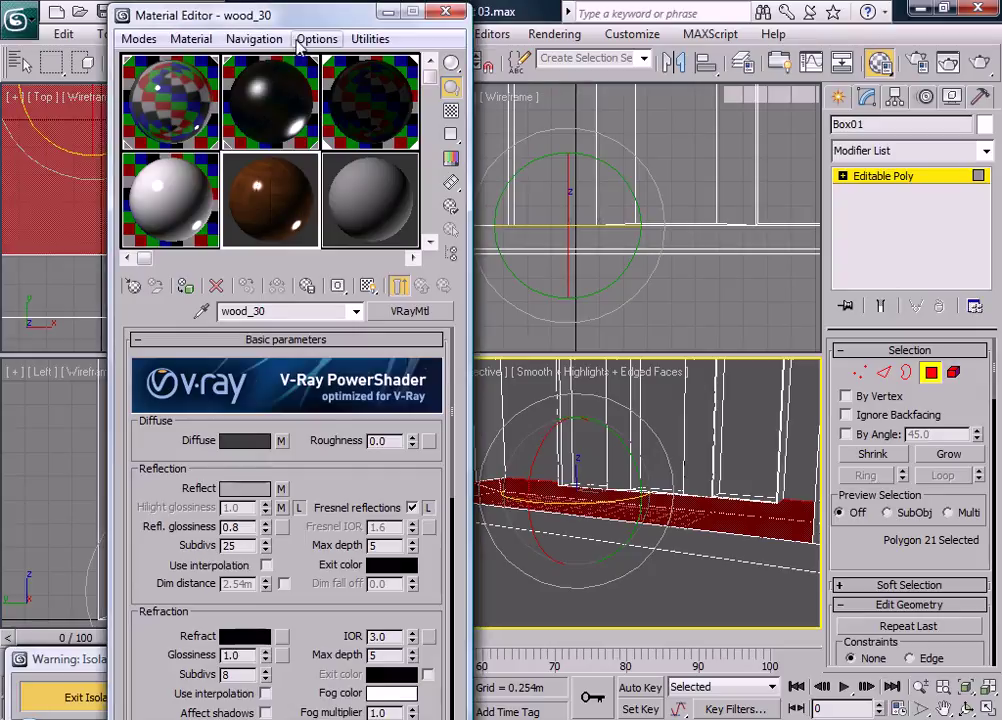
# - Check the external file paths in the user path configuration for the ArchShader map folders, leaving them unchanged
pyautogui.moveTo(289, 29); pyautogui.dragTo(203, 20)
pyautogui.click(632, 33)
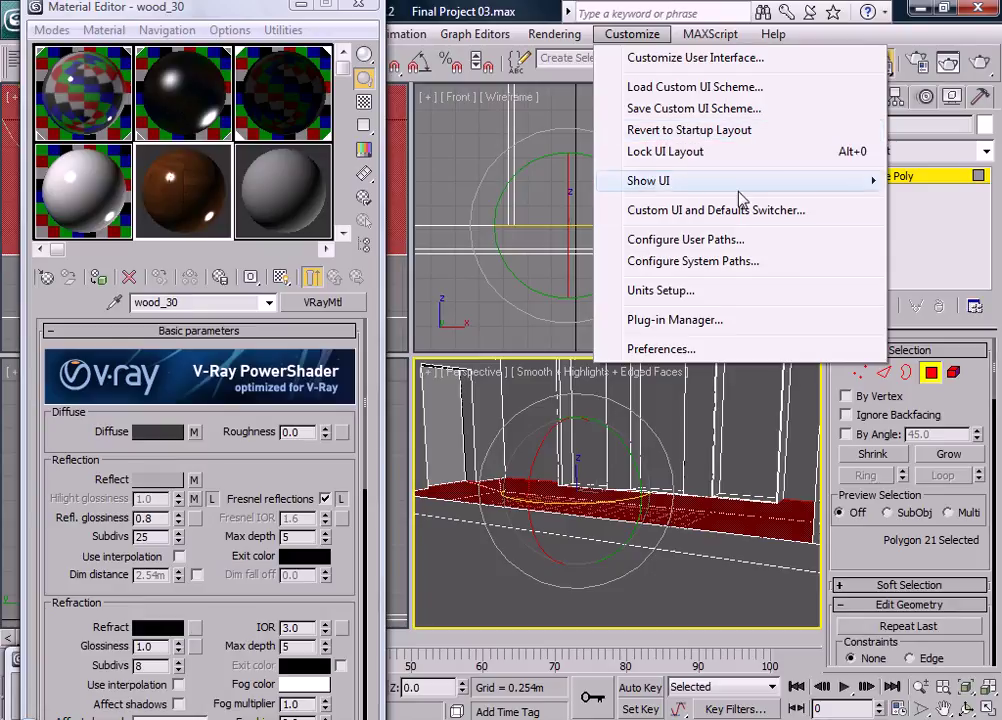
pyautogui.click(768, 243)
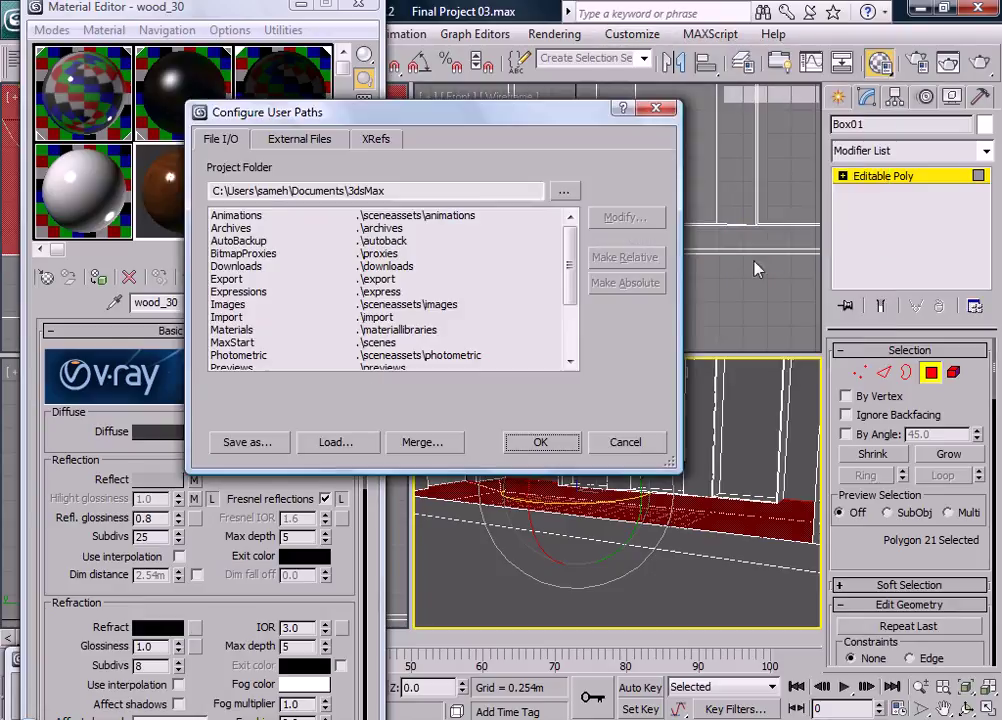
pyautogui.click(323, 142)
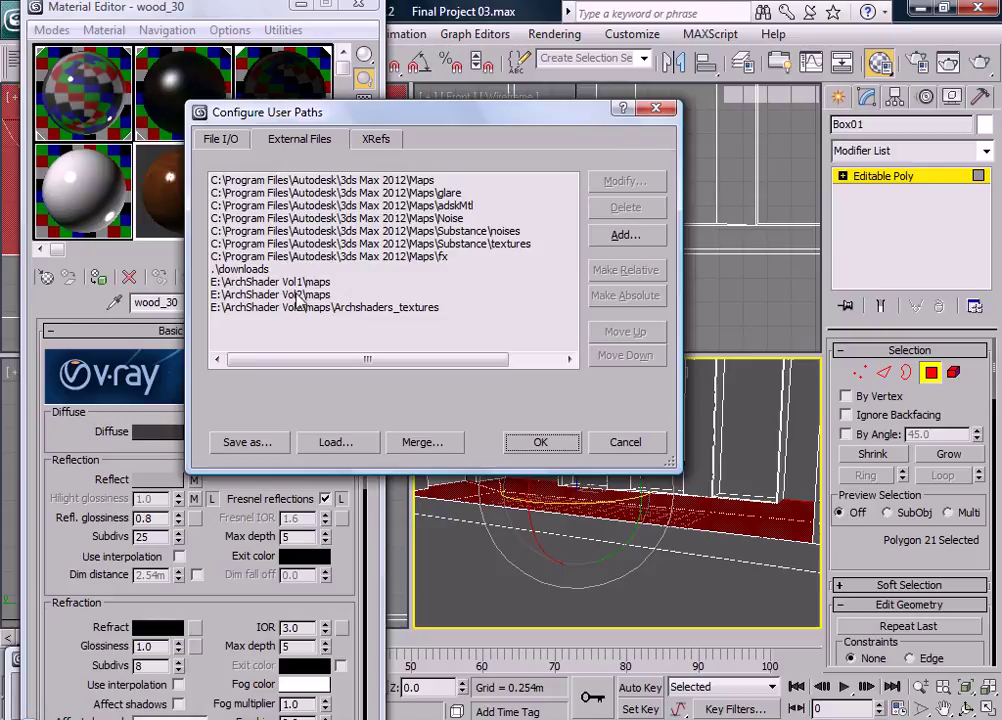
pyautogui.click(625, 442)
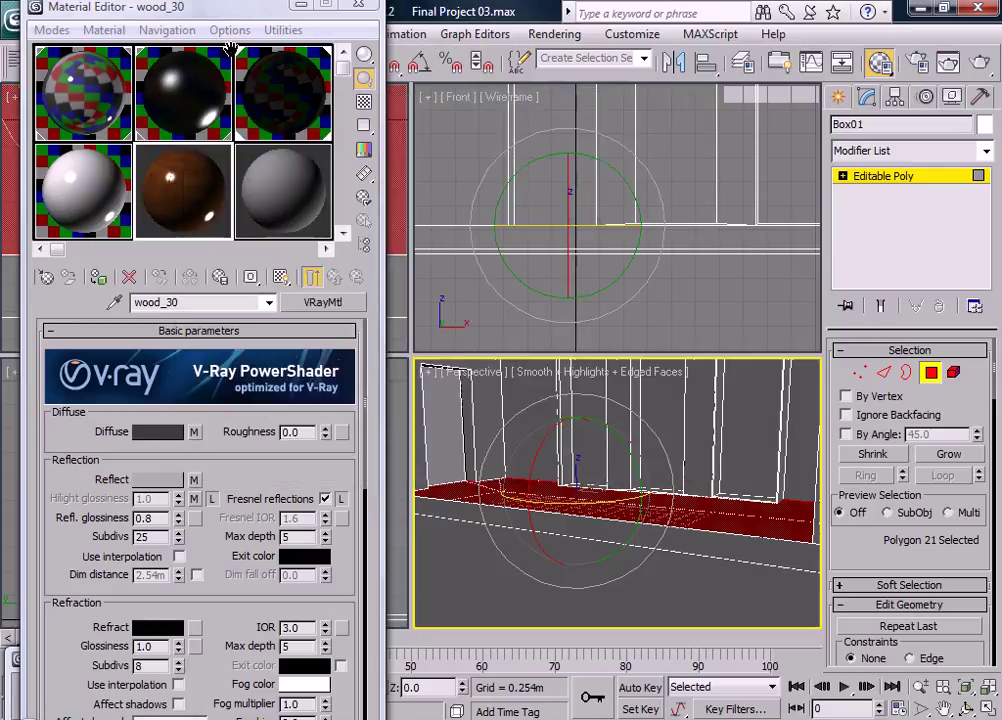
pyautogui.moveTo(247, 16); pyautogui.dragTo(287, 26)
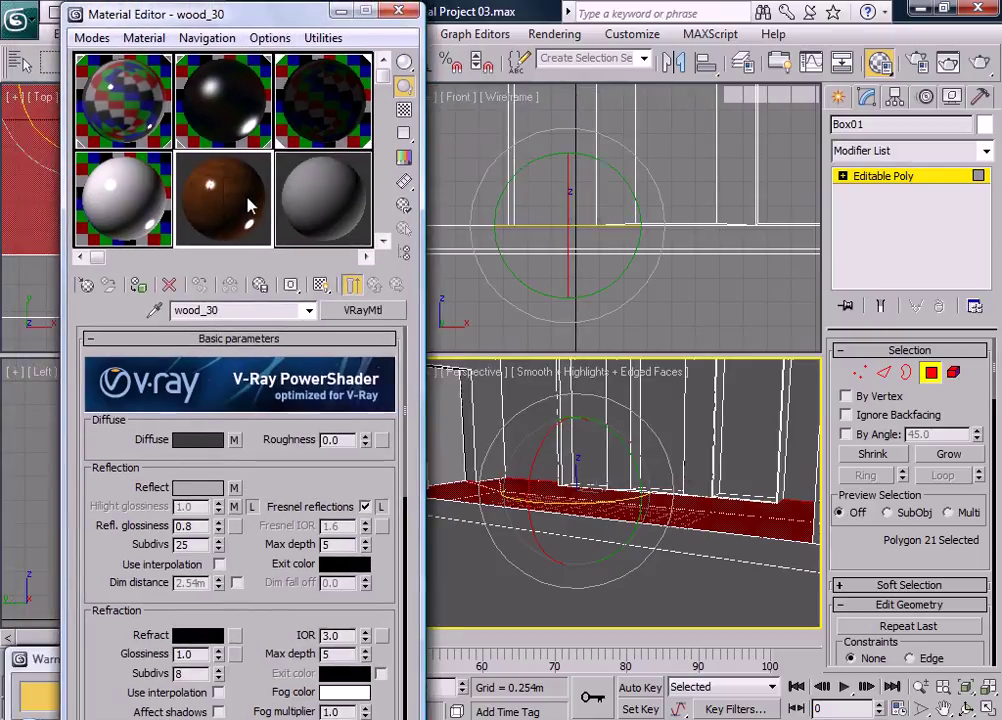
# - Assign wood_30 to the lower room floor polygon and show the material's texture in the viewport
pyautogui.click(483, 570)
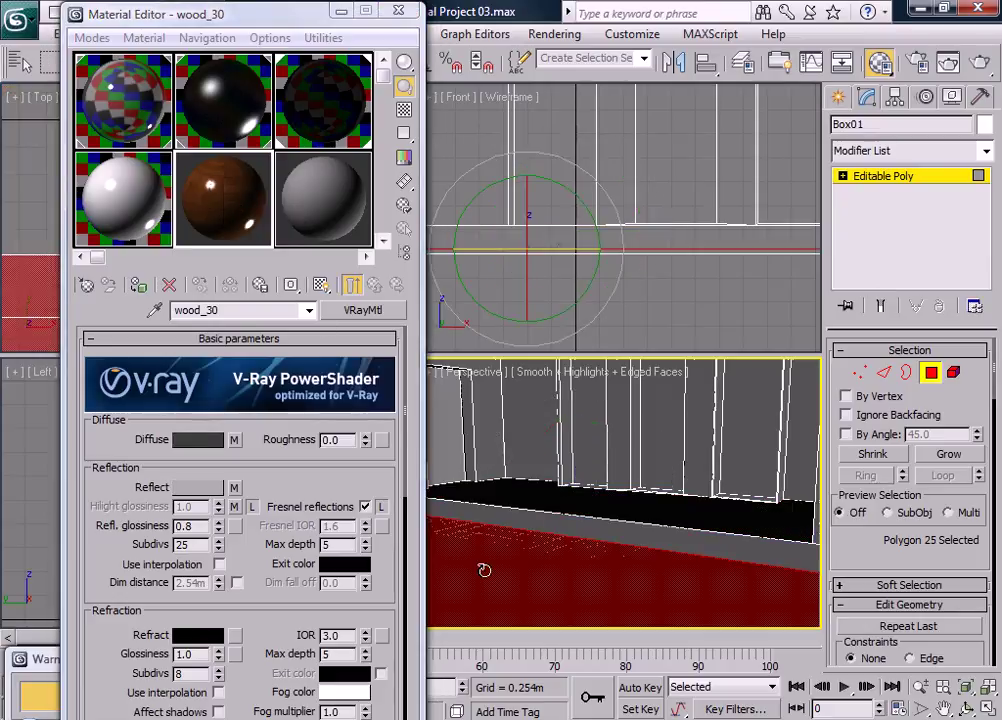
pyautogui.click(137, 286)
pyautogui.click(321, 285)
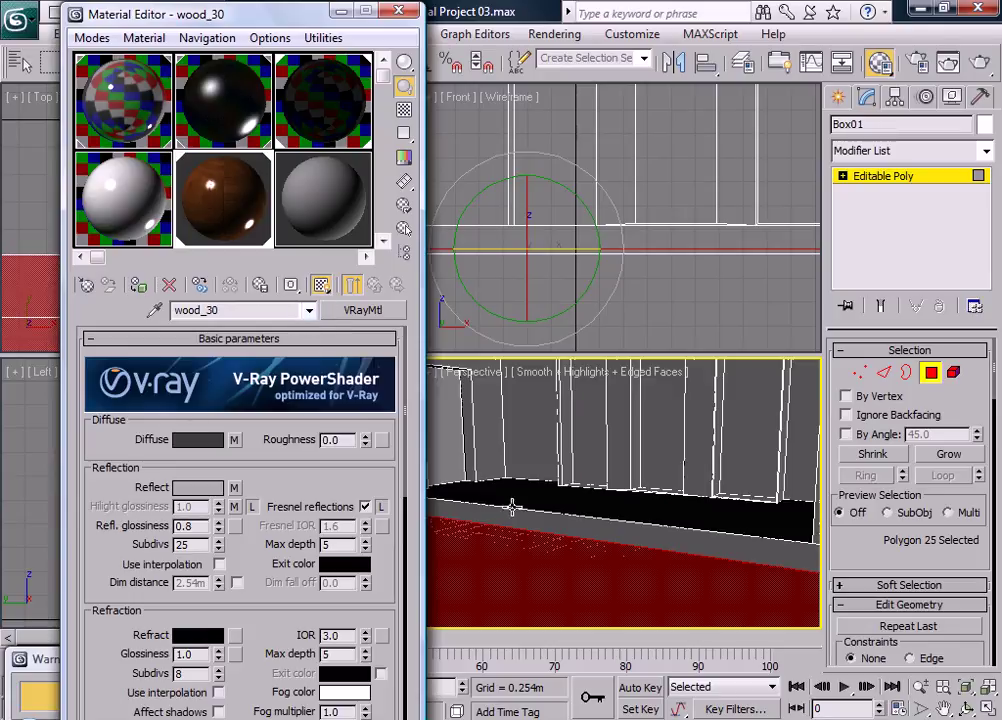
# - Assign the white 07 - Default material to the step riser polygon, close the Material Editor and leave polygon mode
pyautogui.click(512, 570)
pyautogui.click(100, 182)
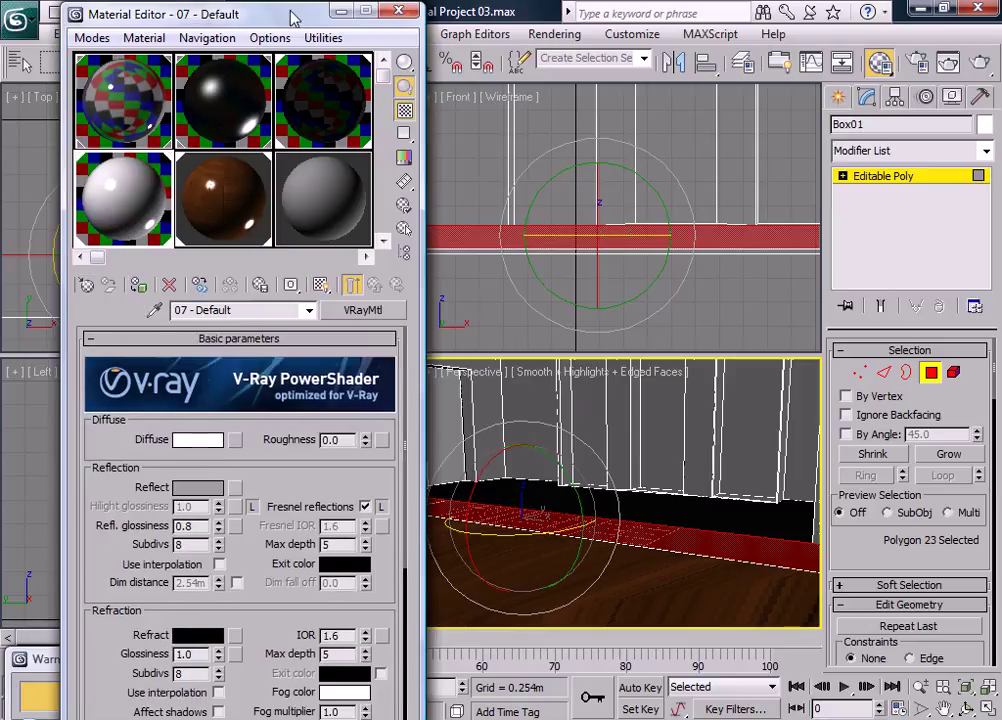
pyautogui.moveTo(220, 14); pyautogui.dragTo(202, 70)
pyautogui.click(381, 67)
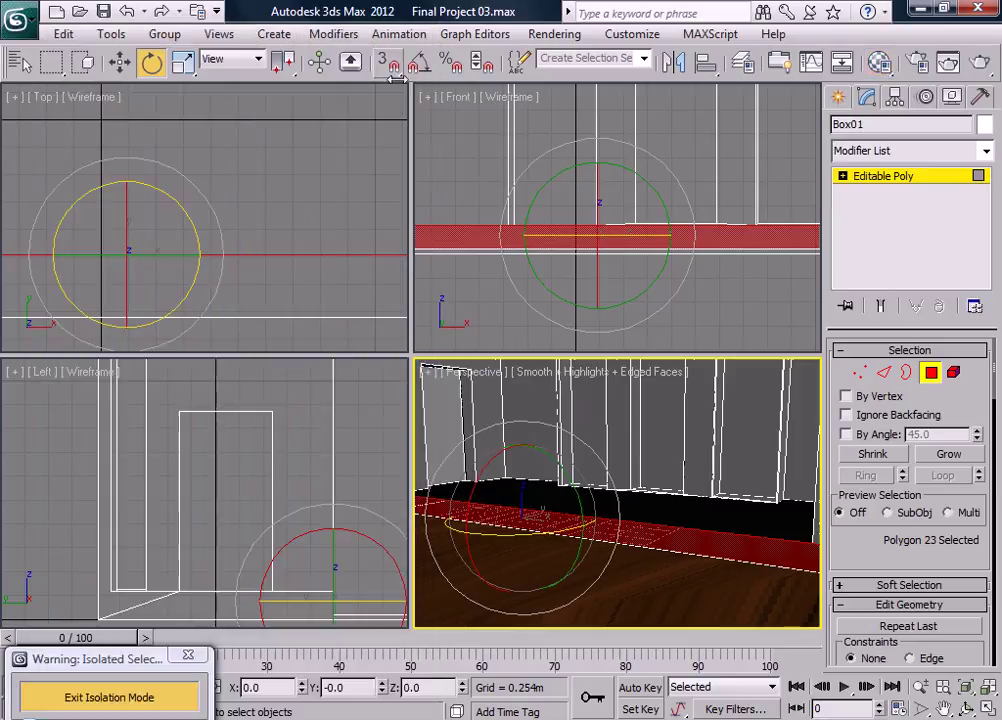
pyautogui.click(885, 178)
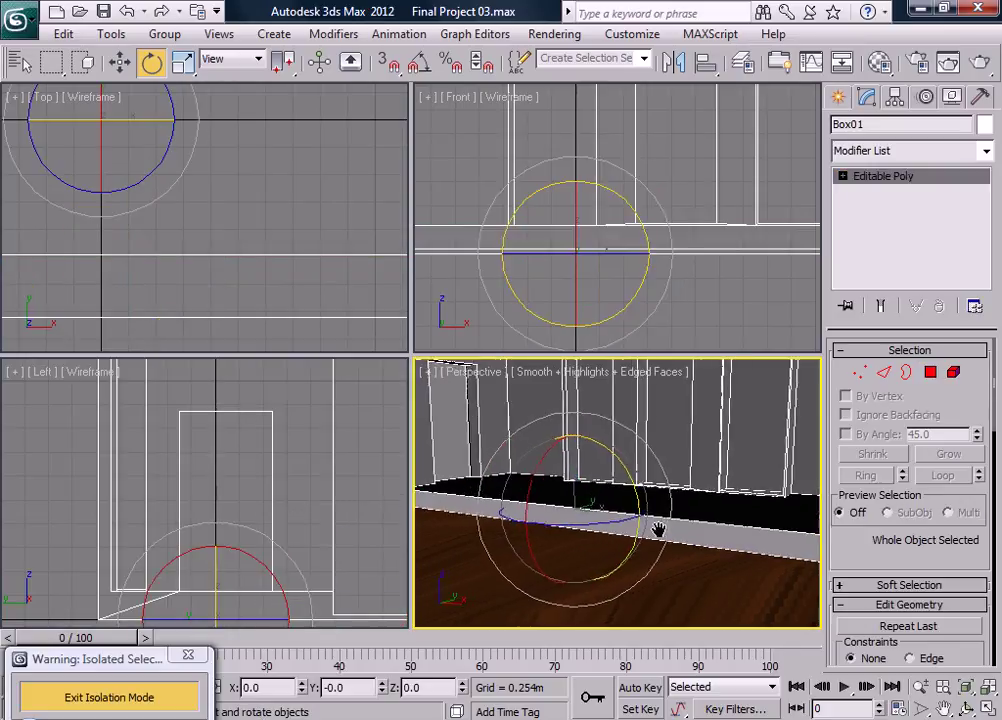
# - Turn on Texture Correction for the perspective viewport in the viewport configuration
pyautogui.moveTo(658, 529); pyautogui.dragTo(594, 536, button='middle')
pyautogui.scroll(-3, 669, 517)
pyautogui.scroll(3, 654, 528)
pyautogui.scroll(-5, 594, 536)
pyautogui.scroll(5, 593, 525)
pyautogui.scroll(-2, 593, 514)
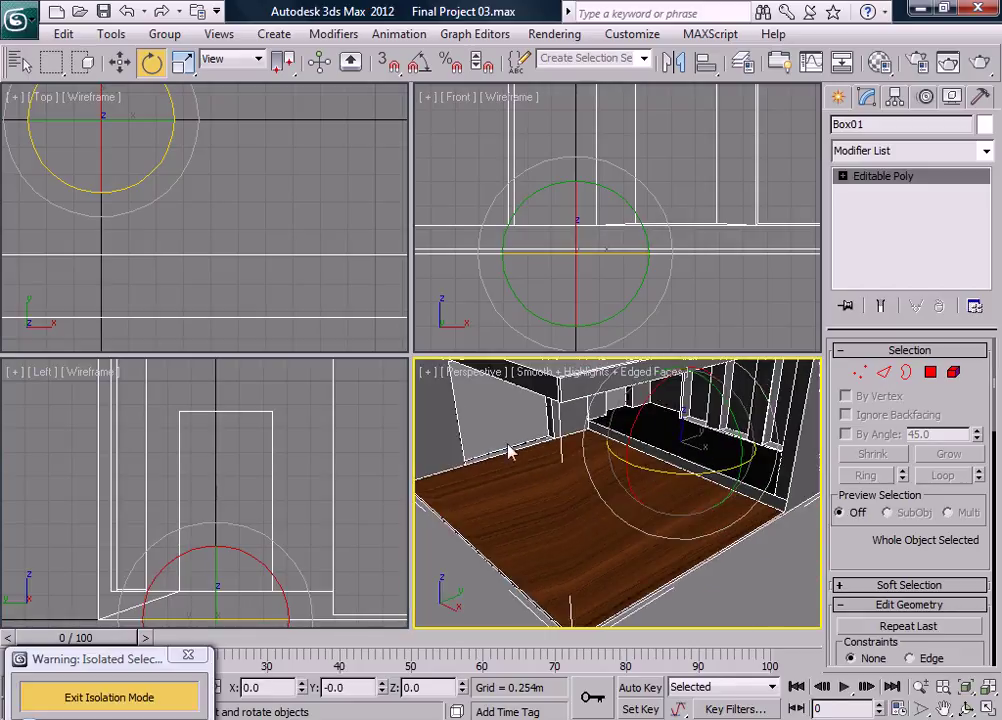
pyautogui.click(449, 374)
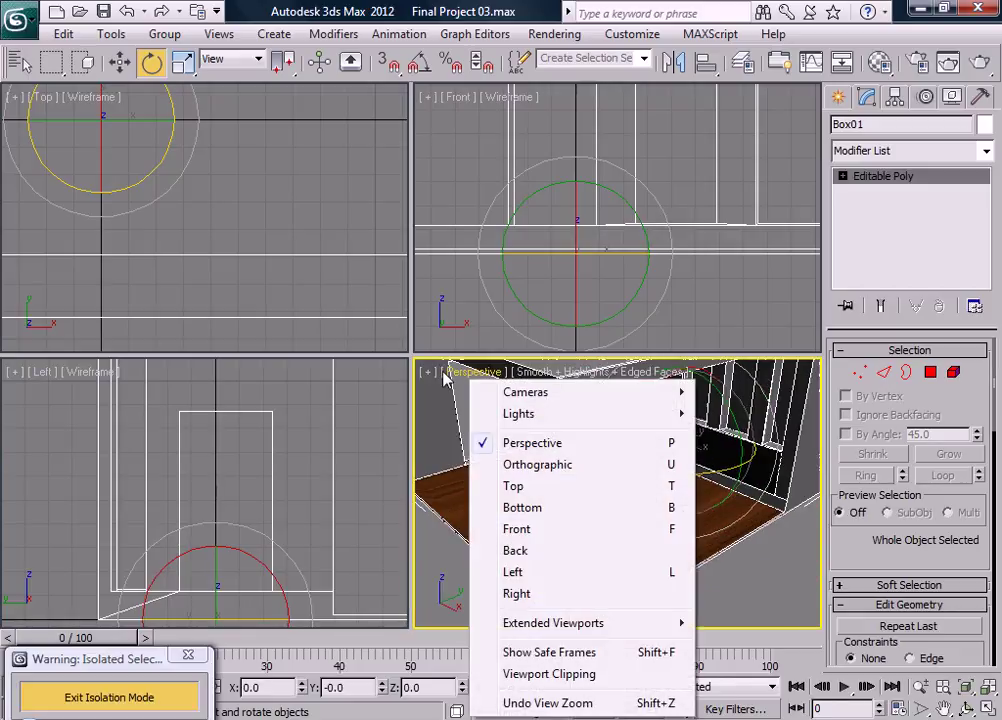
pyautogui.click(430, 374)
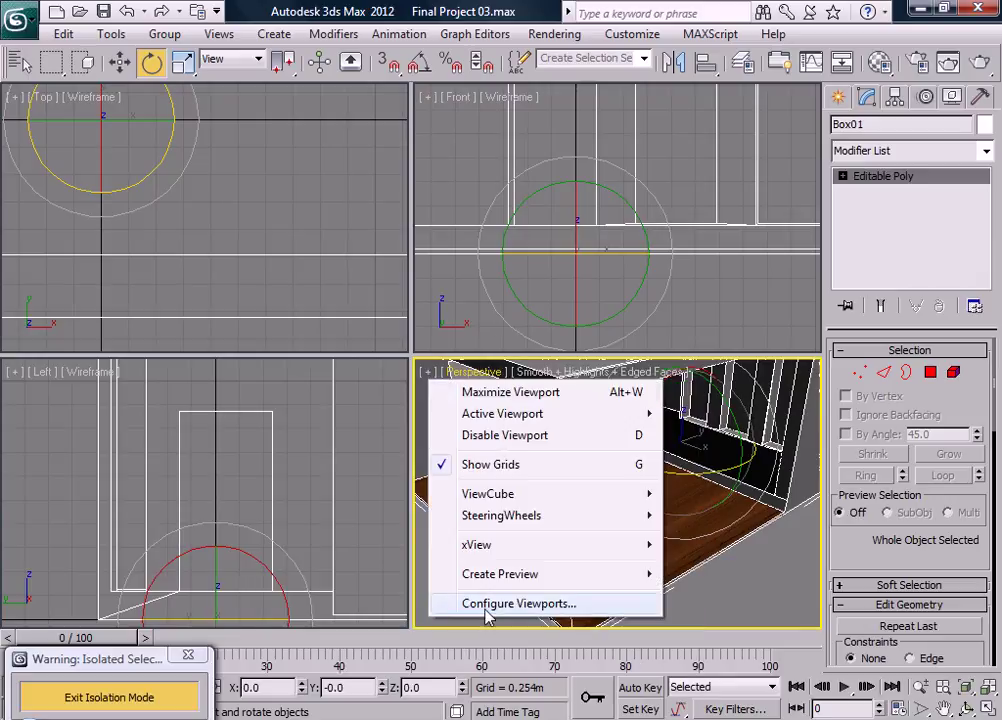
pyautogui.click(490, 606)
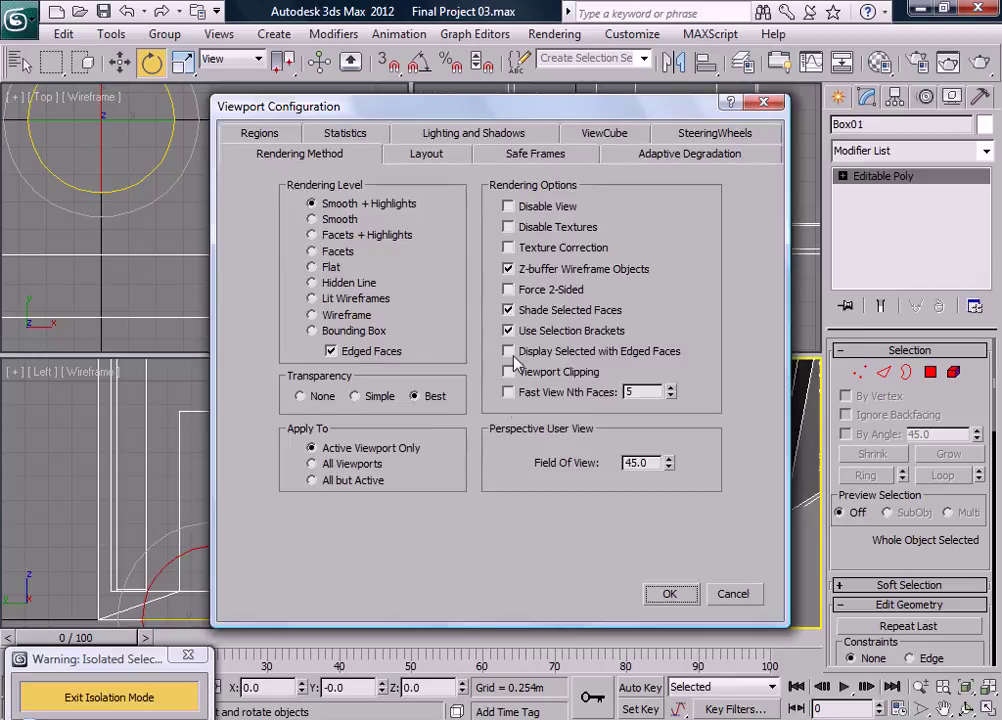
pyautogui.click(508, 248)
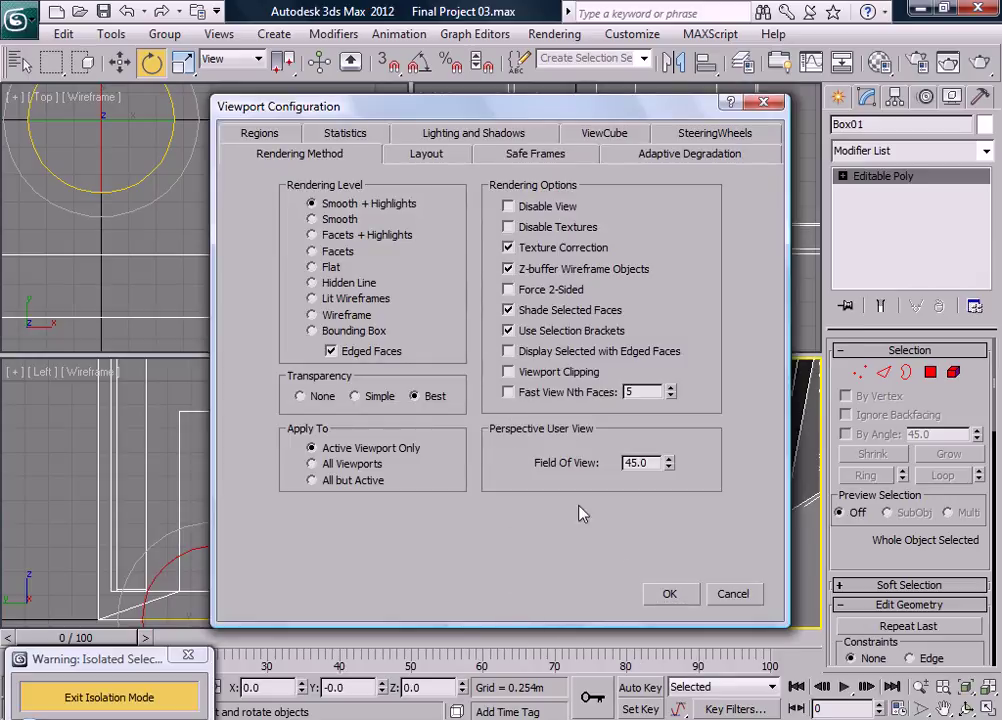
pyautogui.click(668, 593)
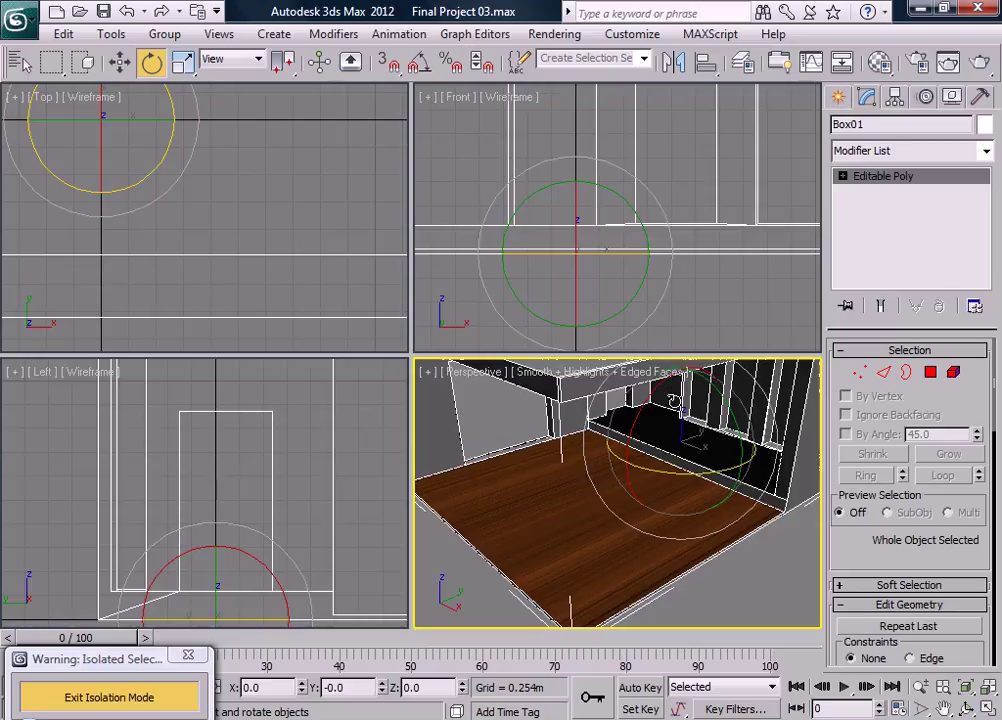
# - Add a UVW Map modifier to the Box01 room object
pyautogui.click(895, 152)
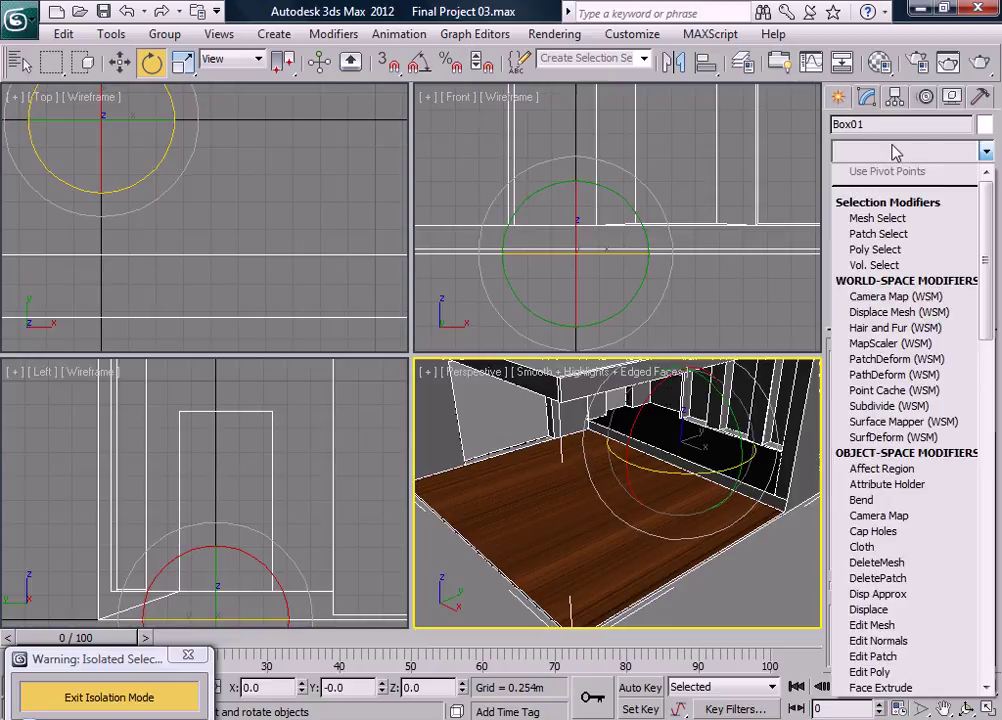
pyautogui.press('u')
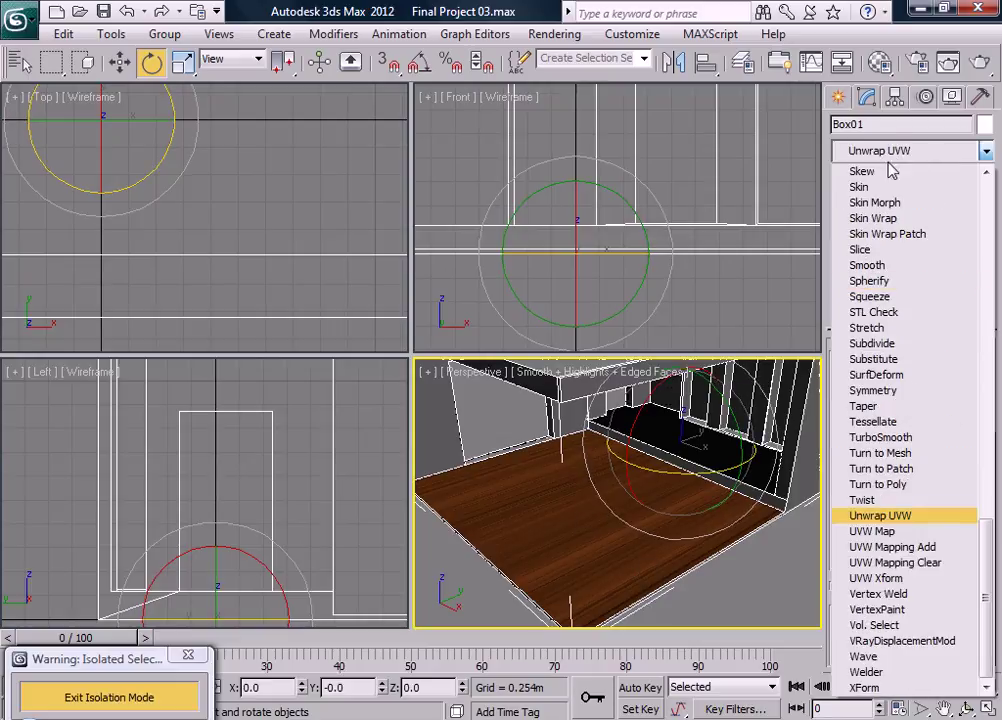
pyautogui.click(905, 531)
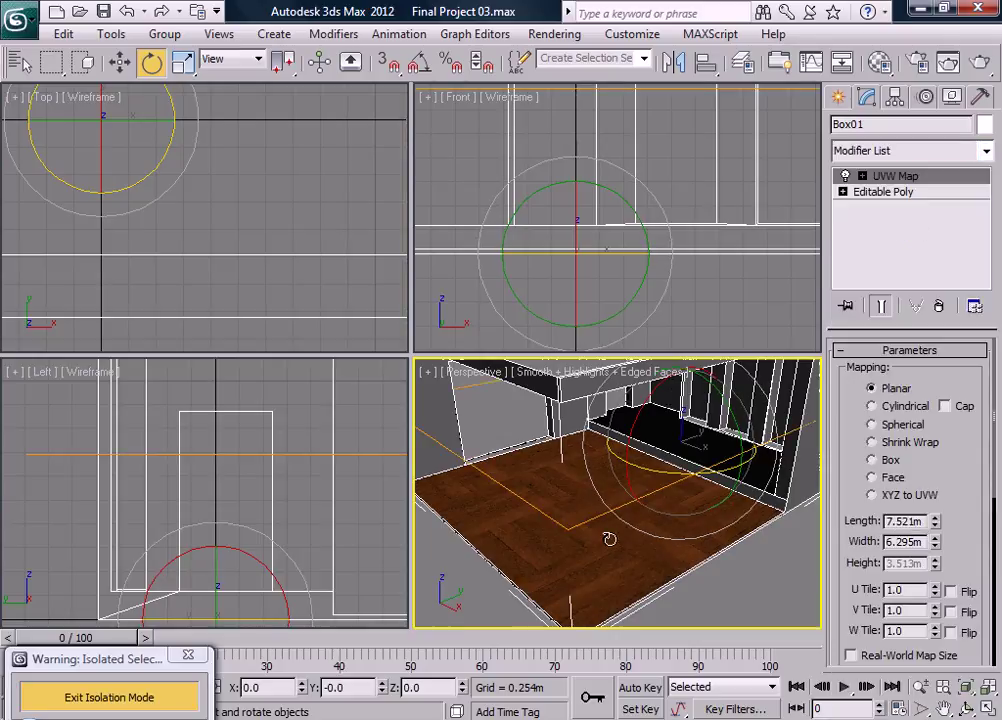
# - Scale the UVW Map gizmo down uniformly so the wood pattern on the floor gets smaller, and leave gizmo editing
pyautogui.click(862, 176)
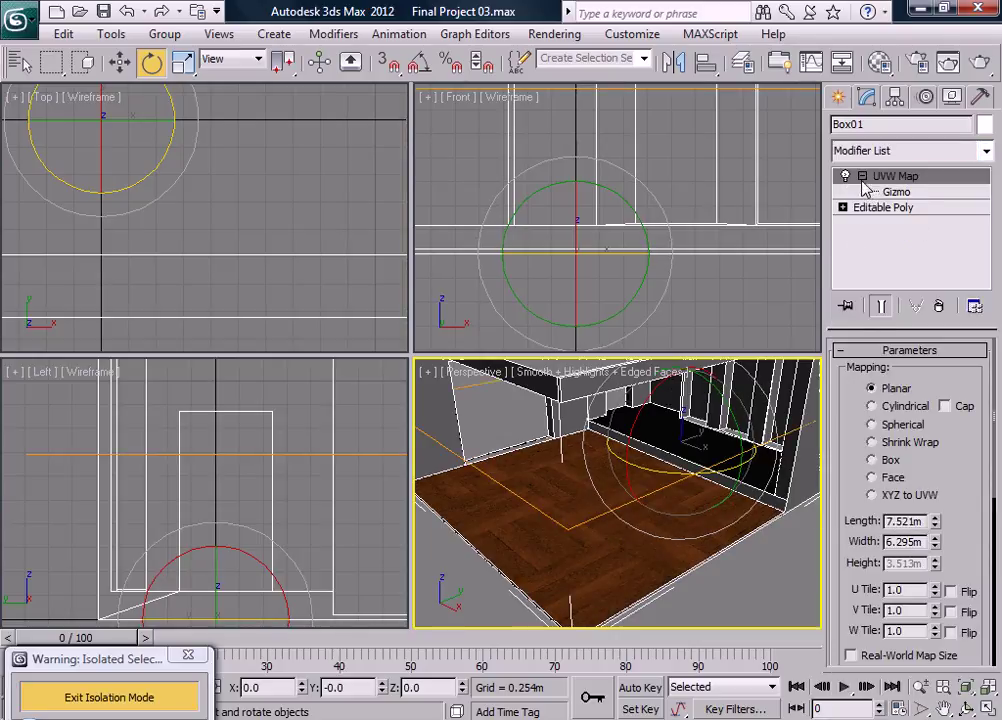
pyautogui.click(896, 191)
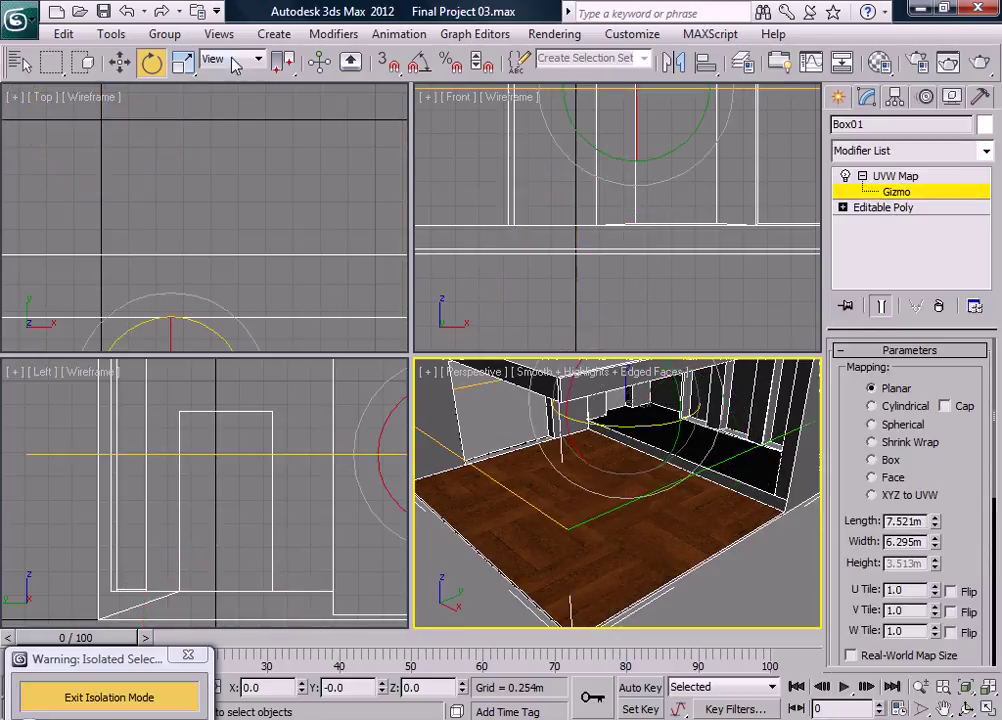
pyautogui.click(183, 62)
pyautogui.moveTo(621, 399); pyautogui.dragTo(616, 568)
pyautogui.click(895, 180)
pyautogui.click(864, 190)
pyautogui.click(862, 177)
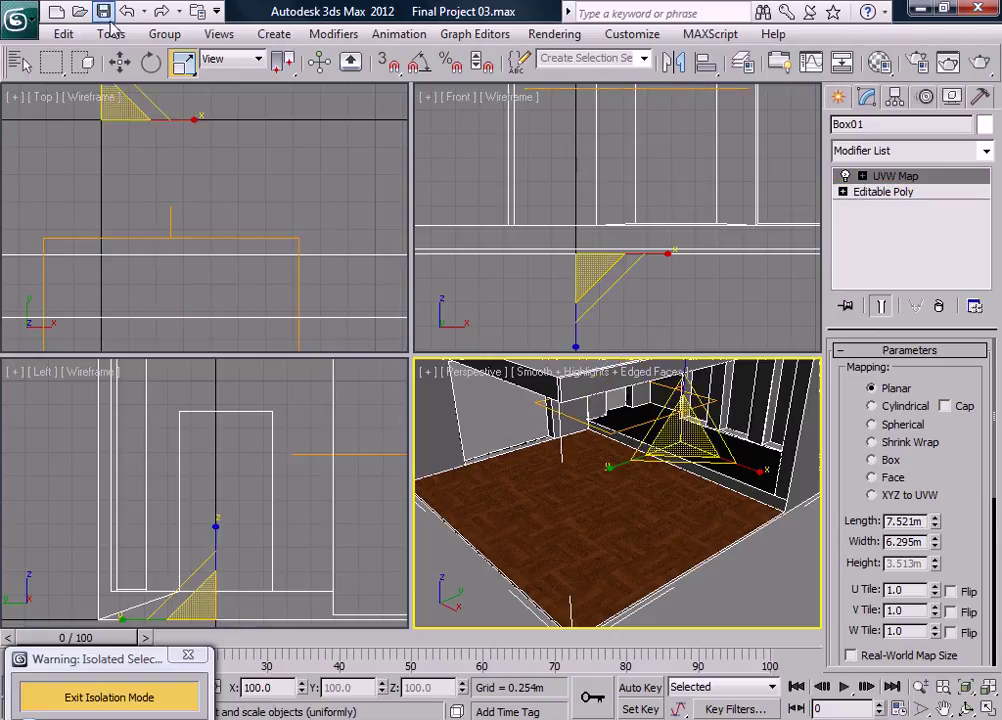
# - Check the kitchen reference photo, rename the 09 - Default material to wall and change its type to VRayMtl
pyautogui.keyDown('alt'); pyautogui.moveTo(564, 481); pyautogui.dragTo(575, 523, button='middle'); pyautogui.keyUp('alt')
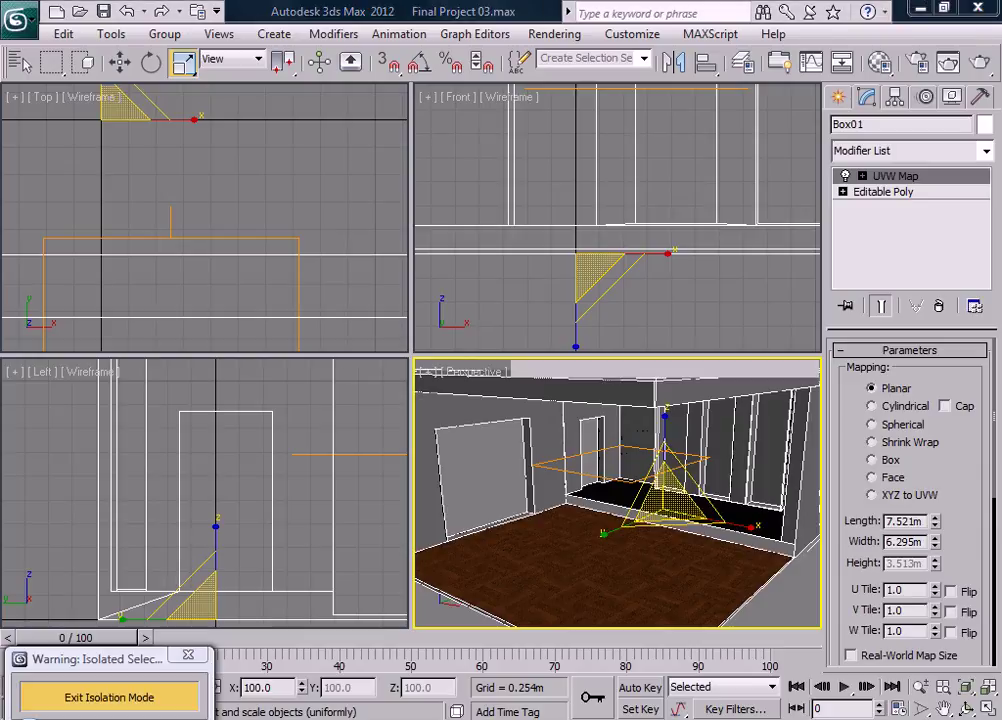
pyautogui.hotkey('alt', 'Tab')
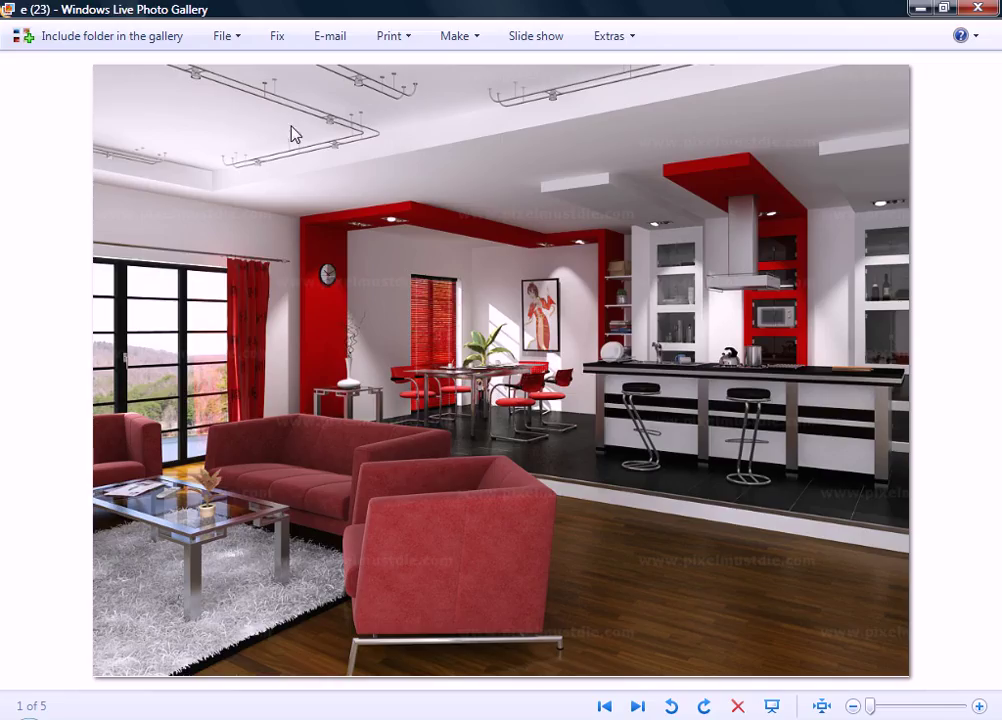
pyautogui.hotkey('alt', 'Tab')
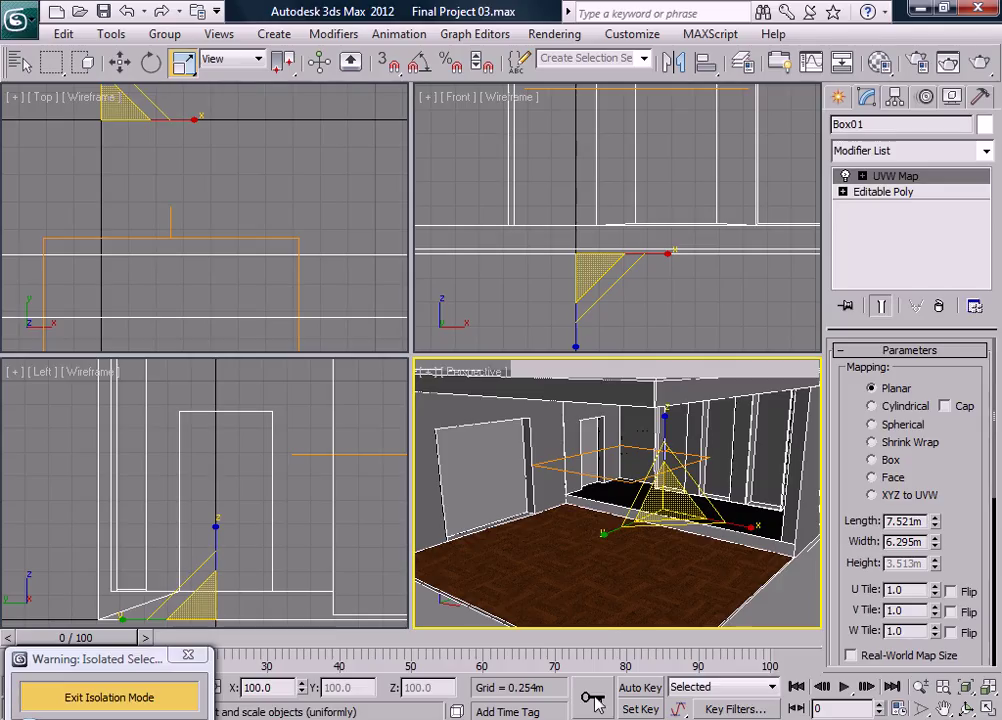
pyautogui.press('m')
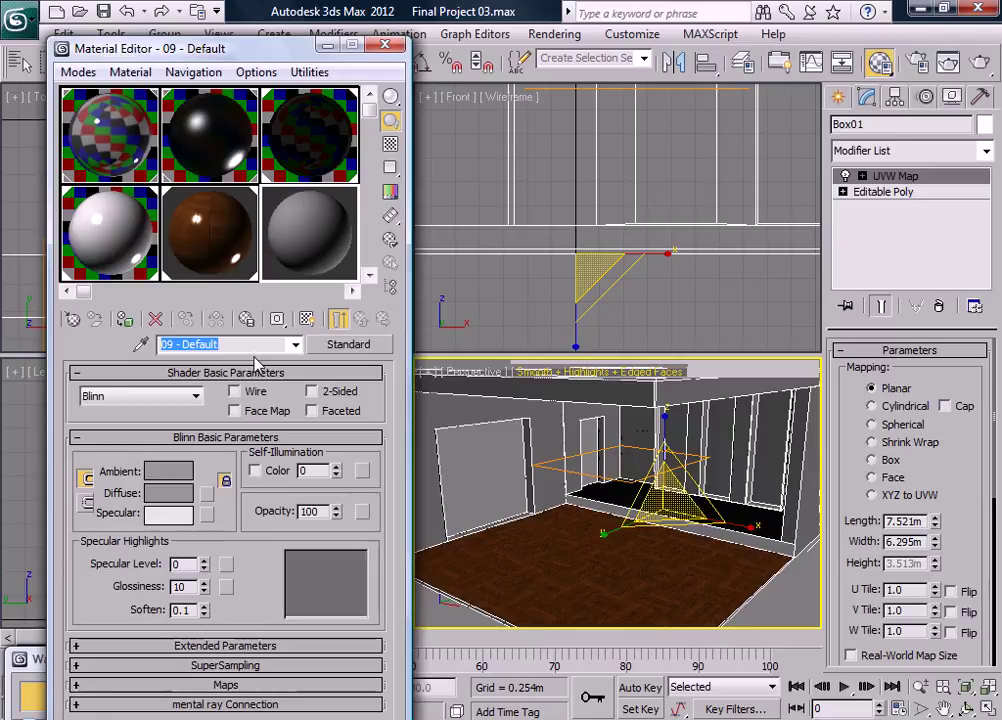
pyautogui.write('wall')
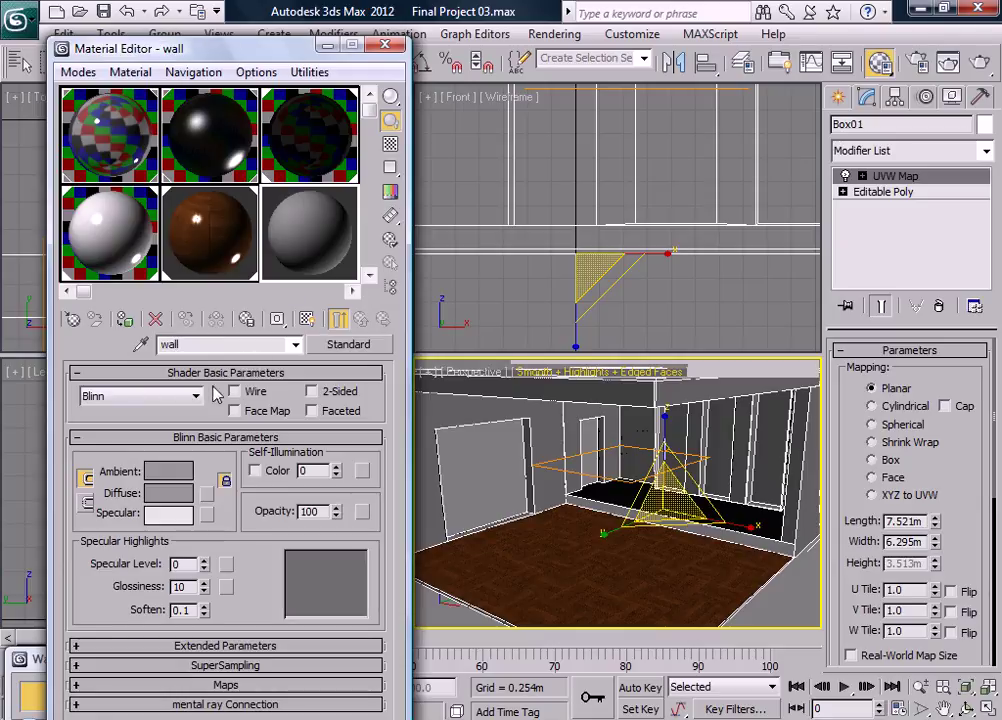
pyautogui.click(360, 347)
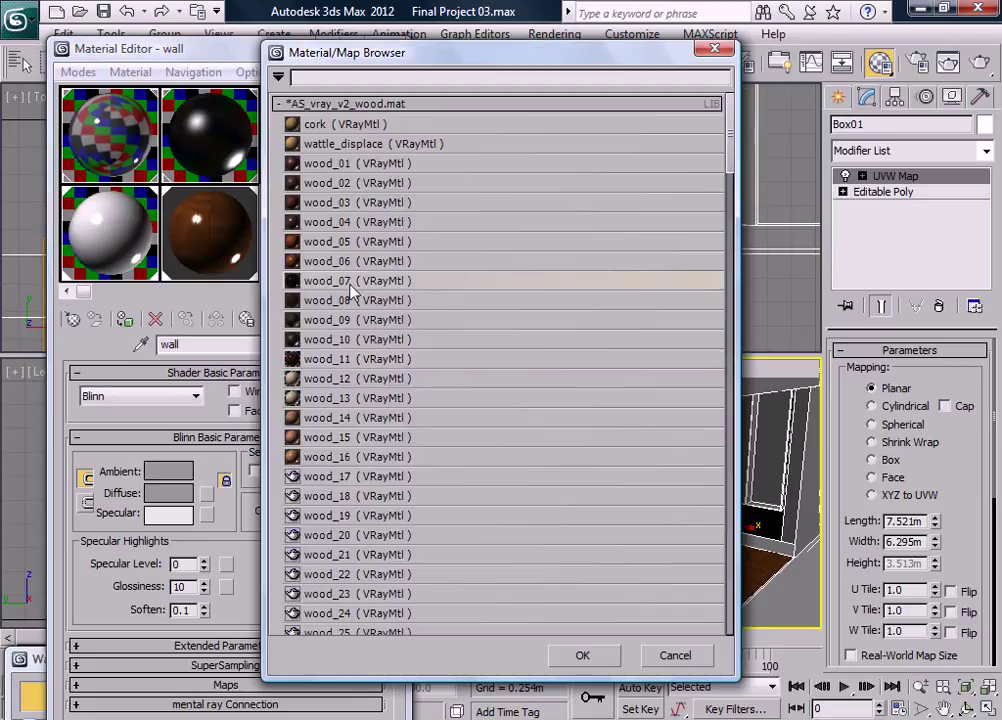
pyautogui.click(282, 103)
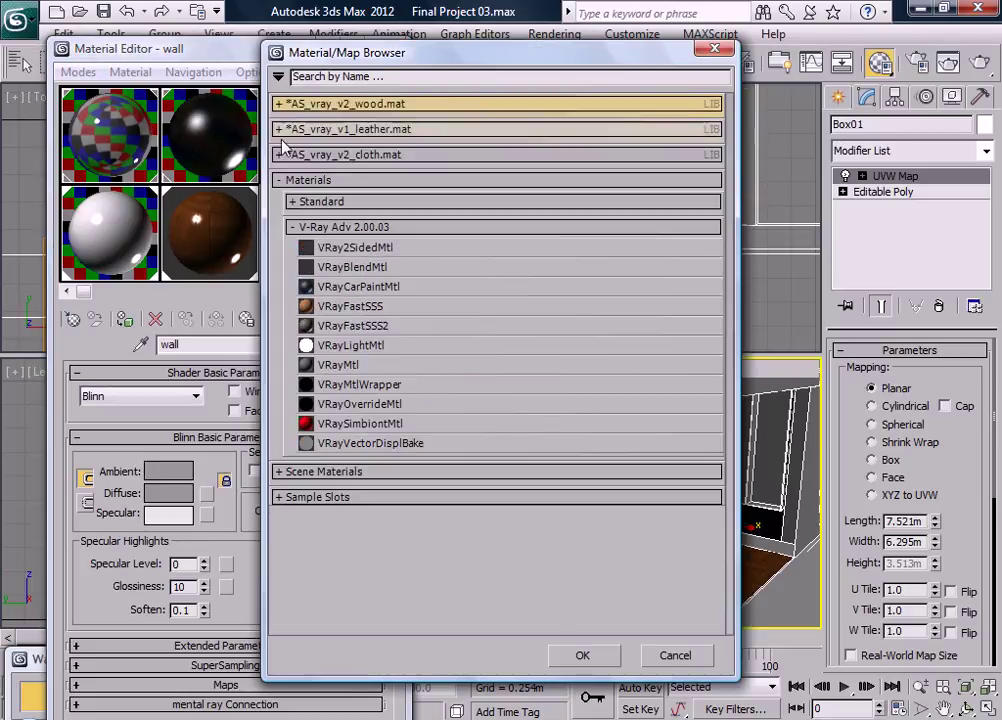
pyautogui.doubleClick(337, 369)
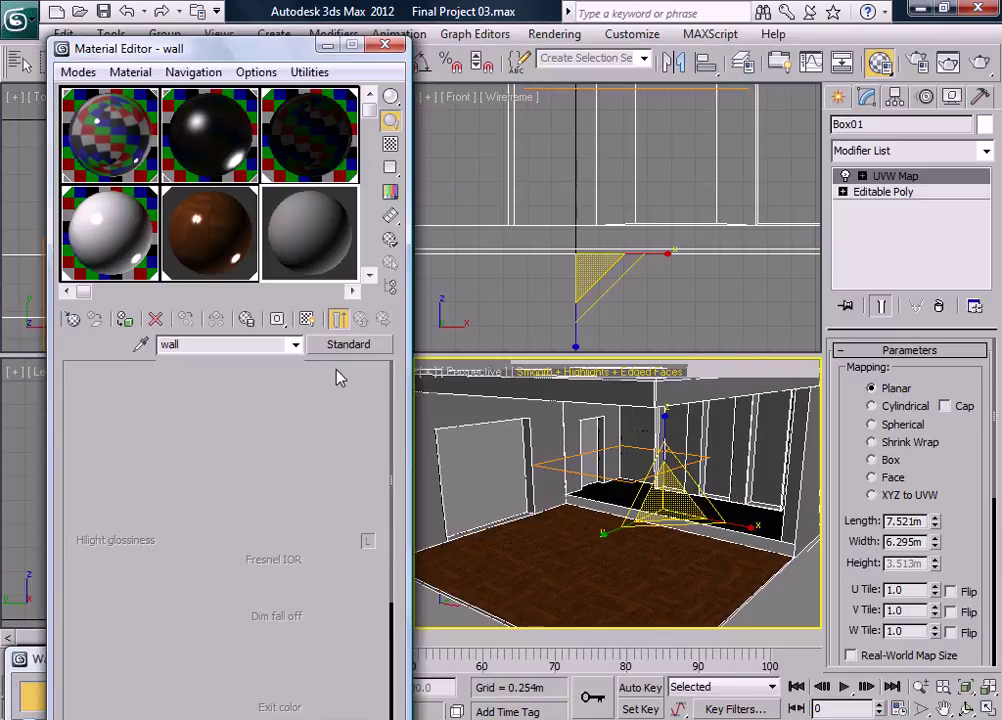
# - Give the wall material a white diffuse color and set its roughness to 0.1
pyautogui.click(197, 474)
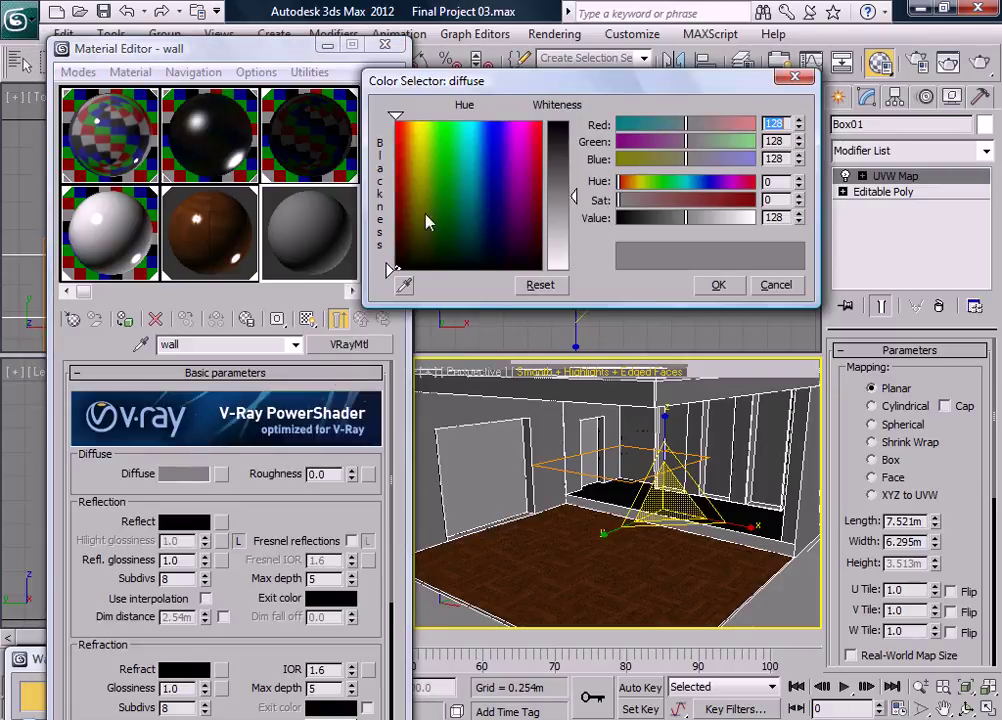
pyautogui.moveTo(568, 200); pyautogui.dragTo(589, 275)
pyautogui.click(724, 289)
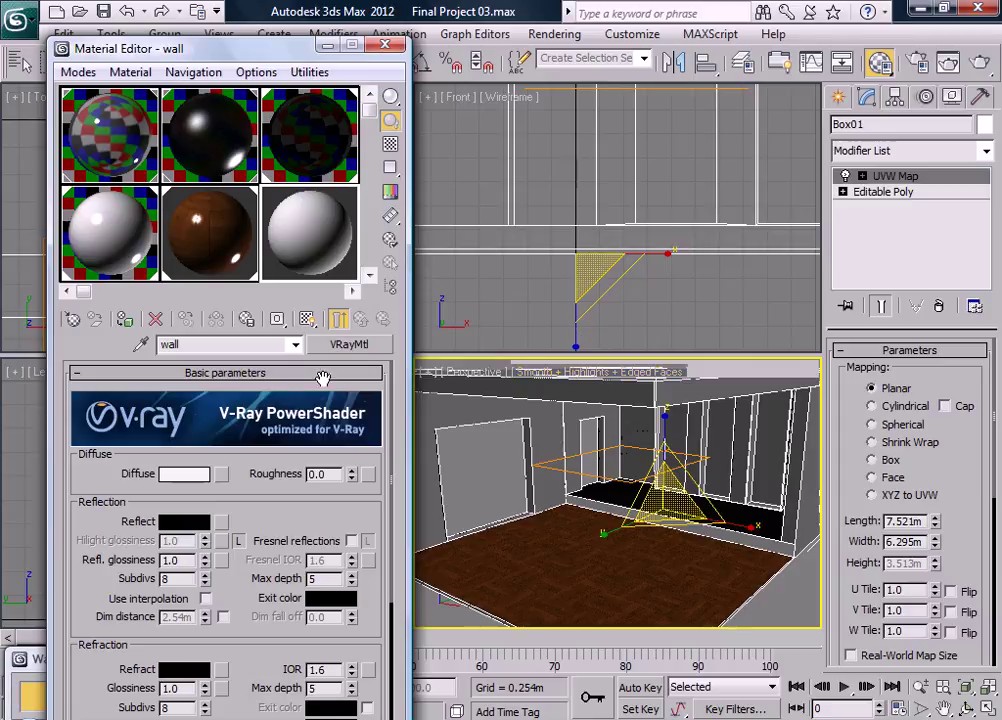
pyautogui.moveTo(85, 541); pyautogui.dragTo(318, 500)
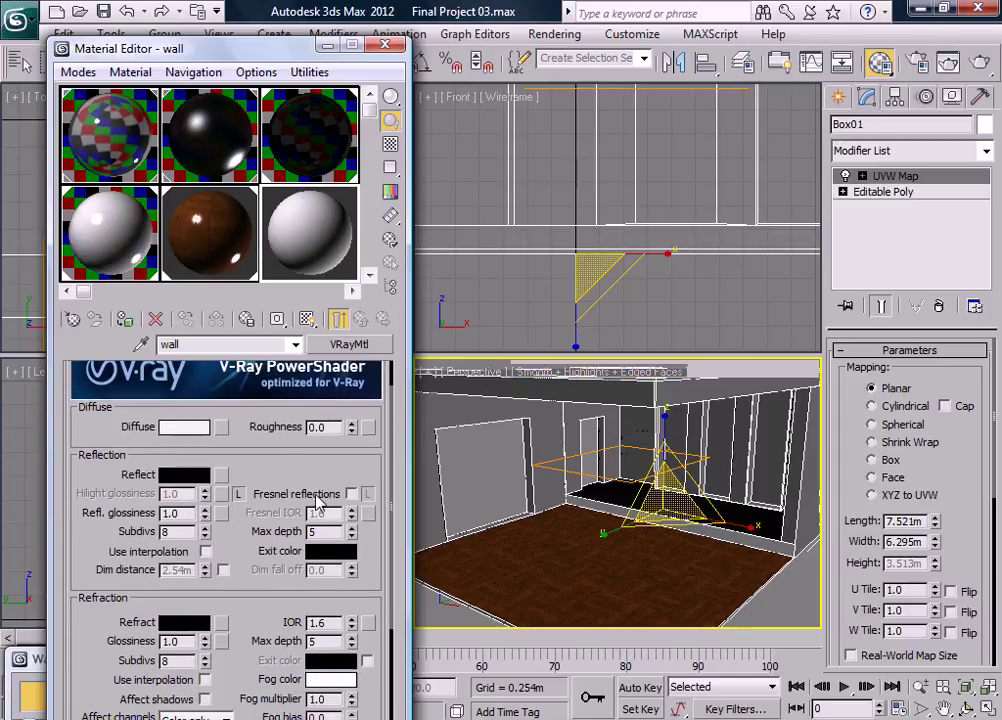
pyautogui.doubleClick(316, 428)
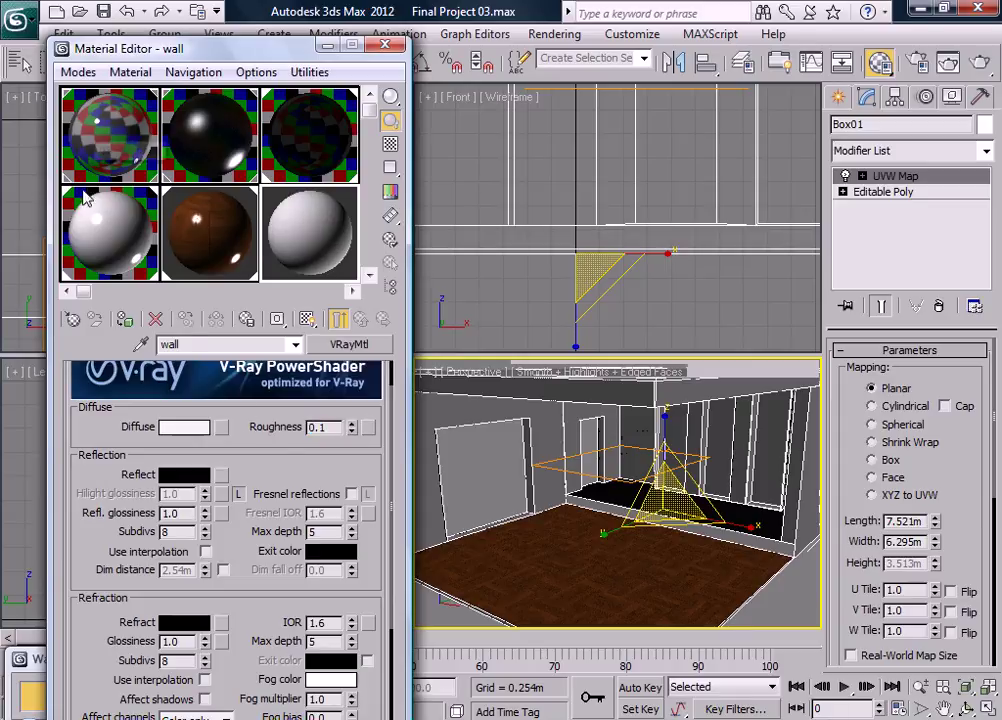
# - Try assigning the wall material to the whole room object and undo the assignment
pyautogui.click(124, 320)
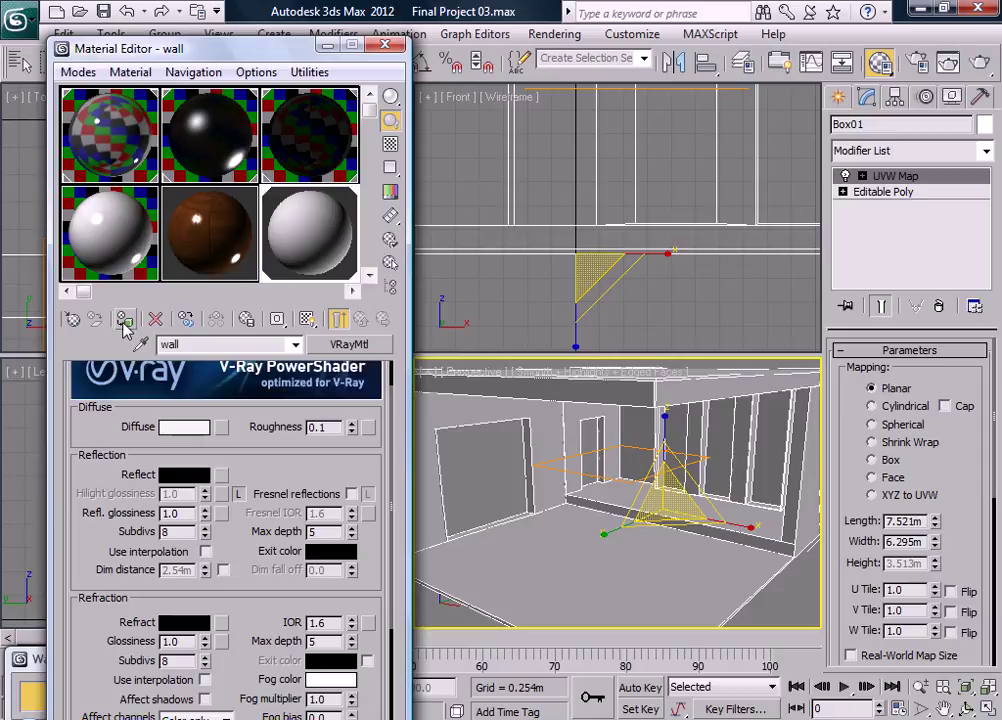
pyautogui.hotkey('ctrl', 'z')
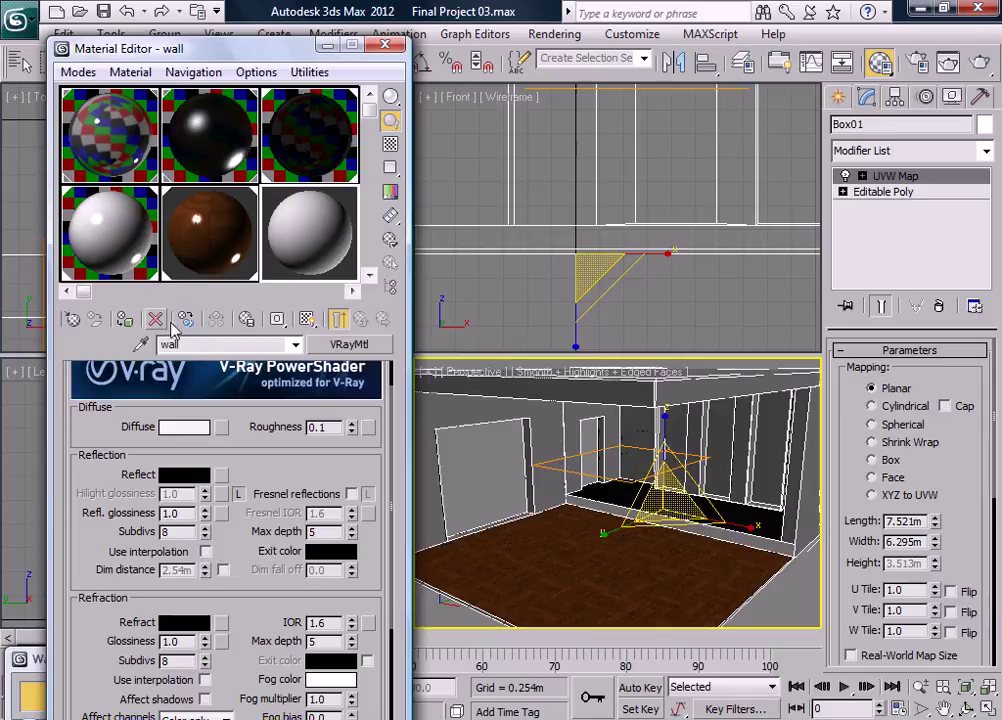
# - Assign the wall material to the room's wall and ceiling polygons, leaving out the floors and riser, close the Material Editor and leave polygon mode
pyautogui.click(875, 192)
pyautogui.click(931, 372)
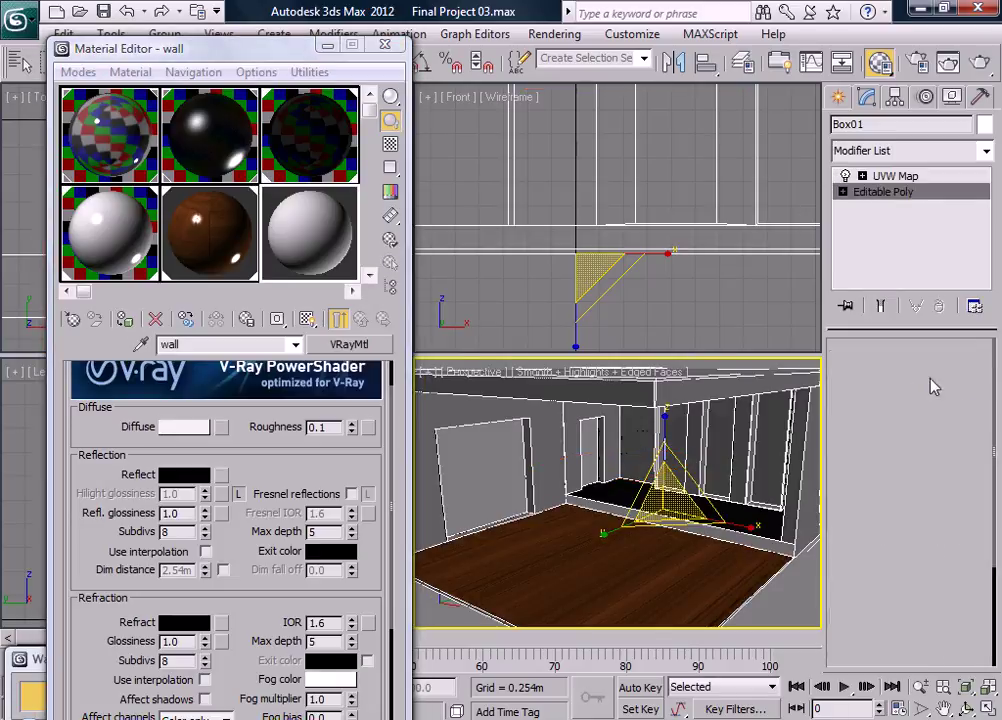
pyautogui.moveTo(250, 48); pyautogui.dragTo(228, 270)
pyautogui.scroll(-5, 620, 235)
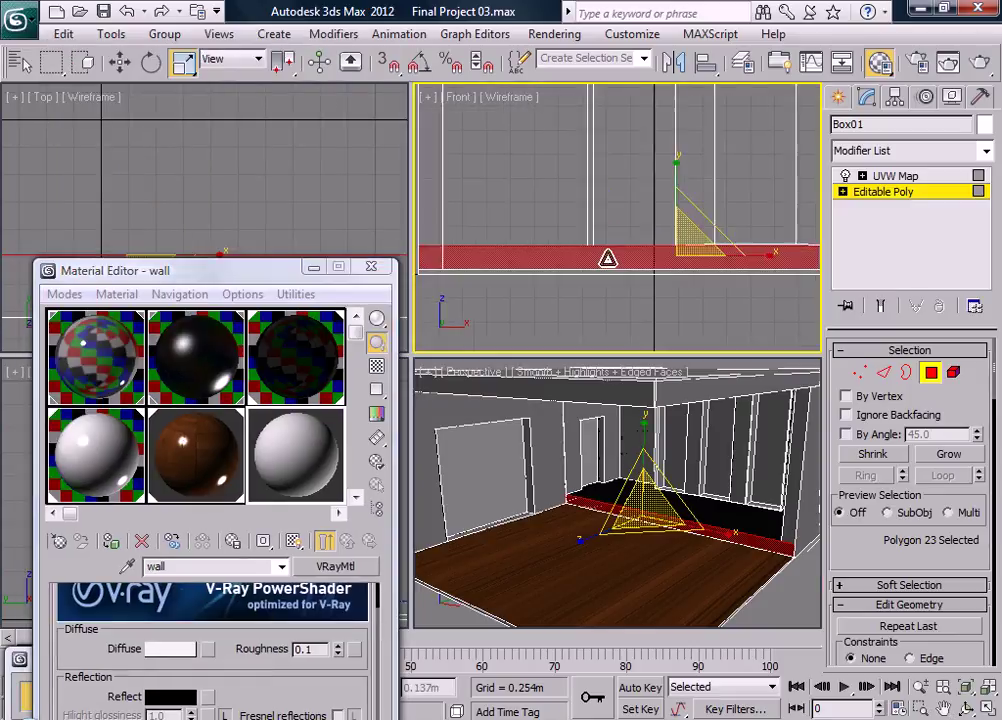
pyautogui.moveTo(727, 140); pyautogui.dragTo(552, 242)
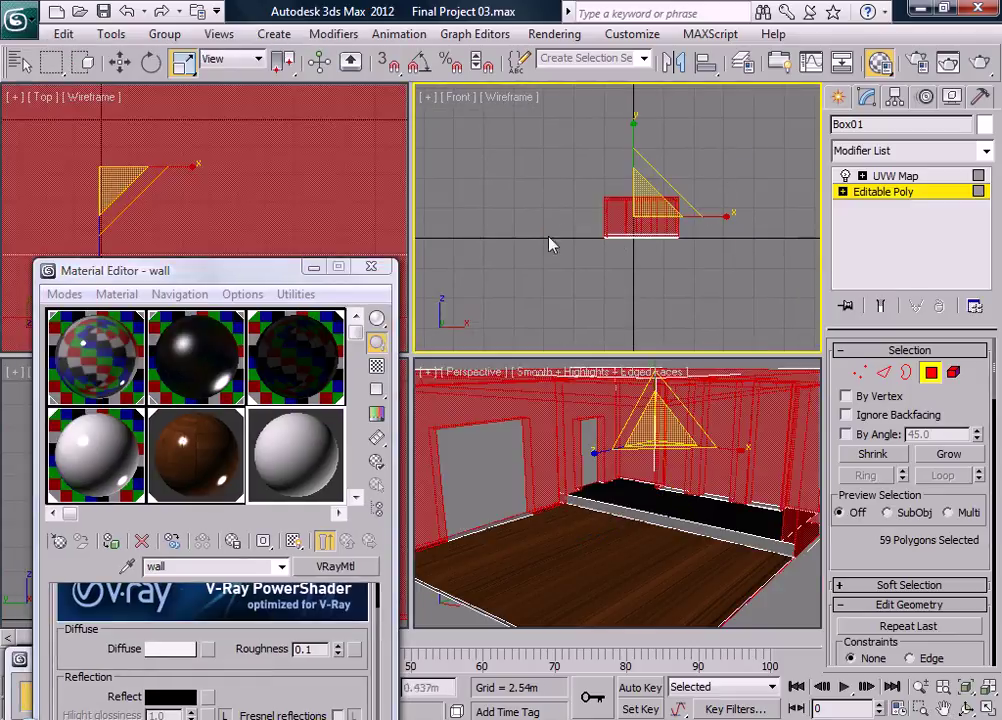
pyautogui.moveTo(275, 277); pyautogui.dragTo(329, 142)
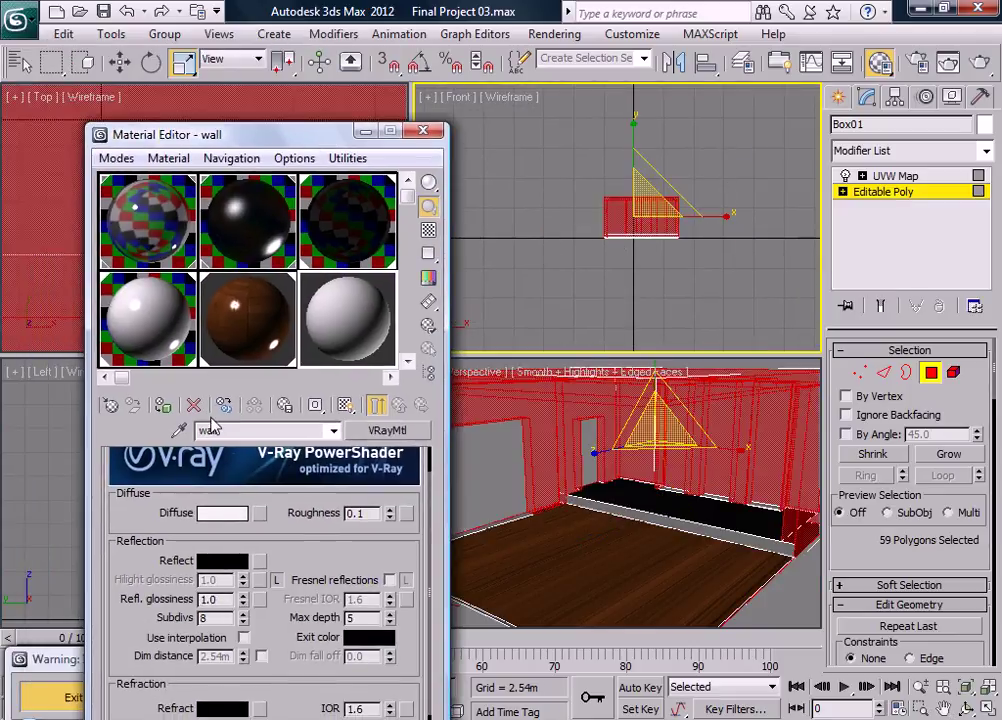
pyautogui.scroll(6, 750, 513)
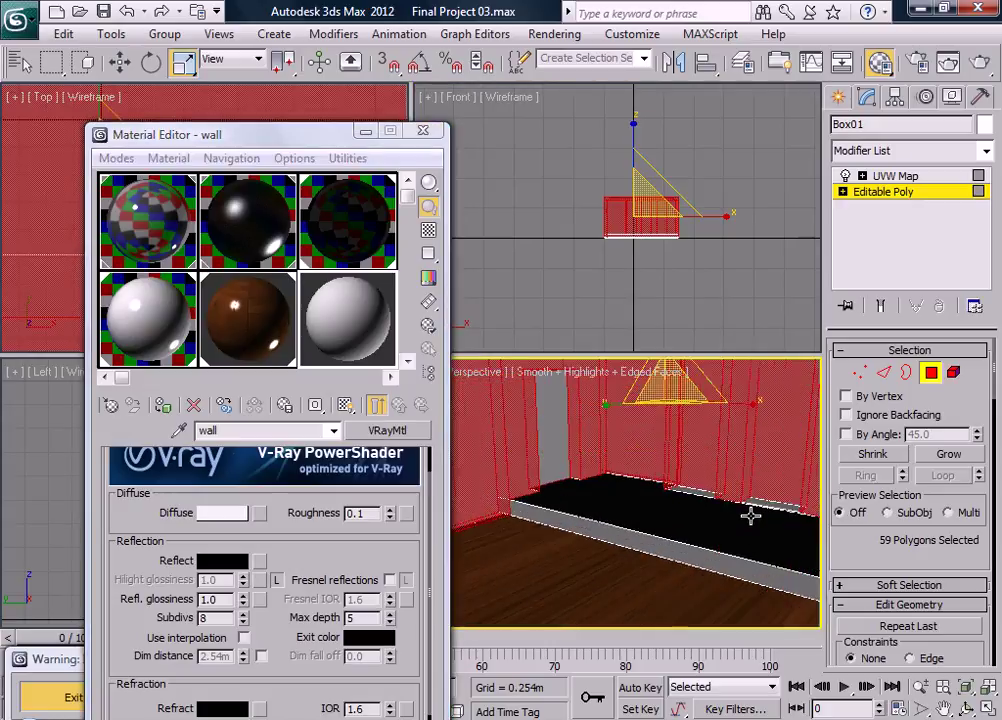
pyautogui.scroll(-8, 608, 463)
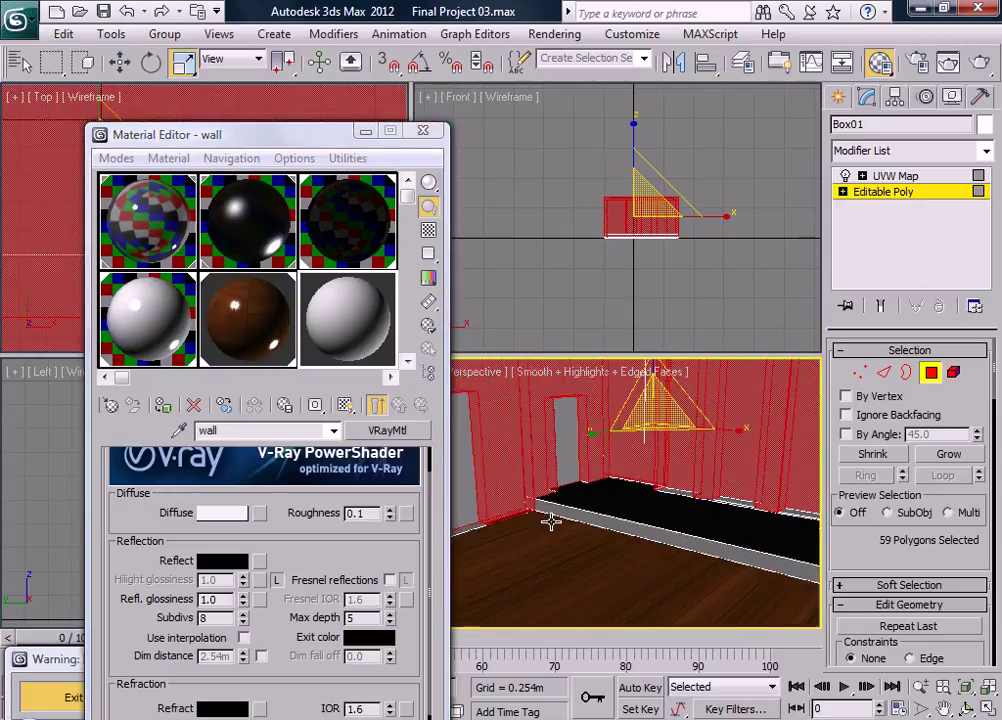
pyautogui.scroll(2, 549, 519)
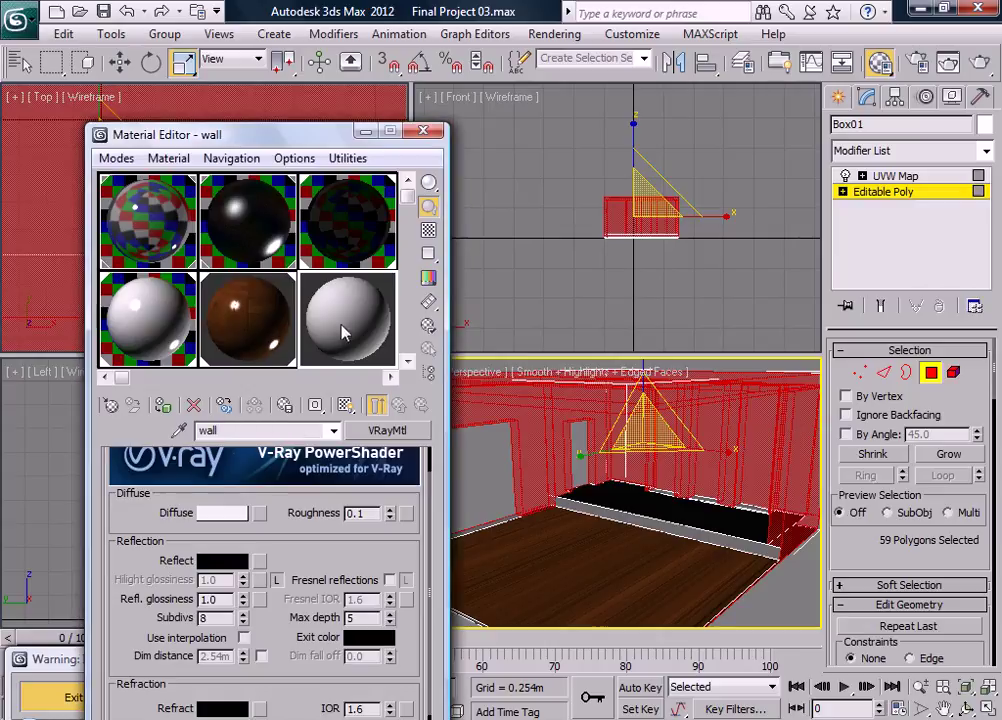
pyautogui.click(423, 131)
pyautogui.click(890, 191)
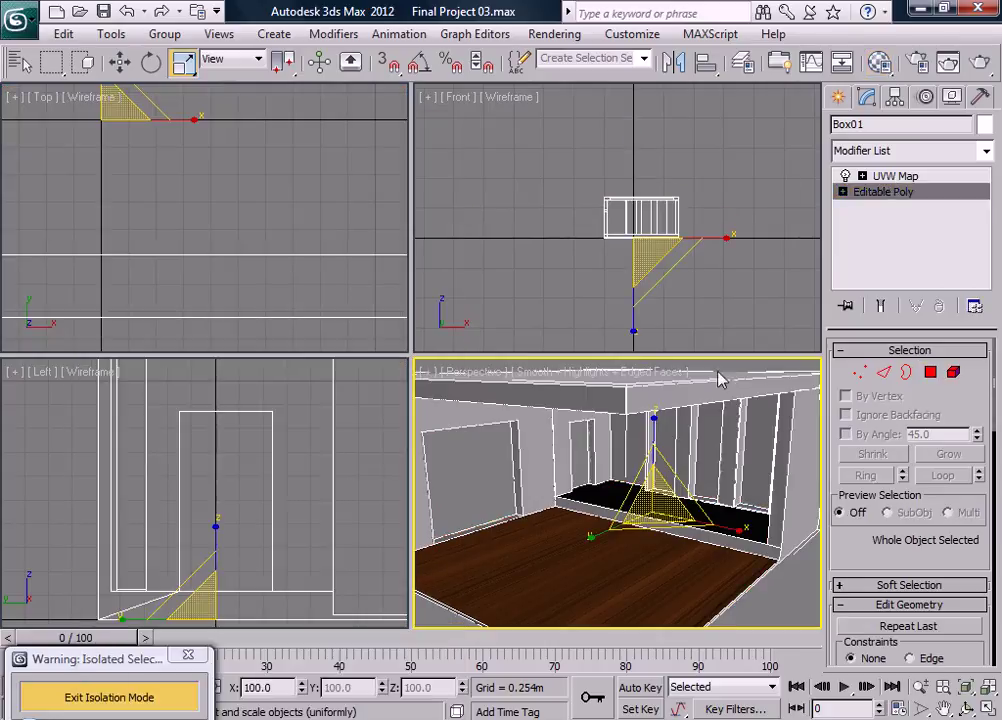
pyautogui.scroll(-6, 700, 390)
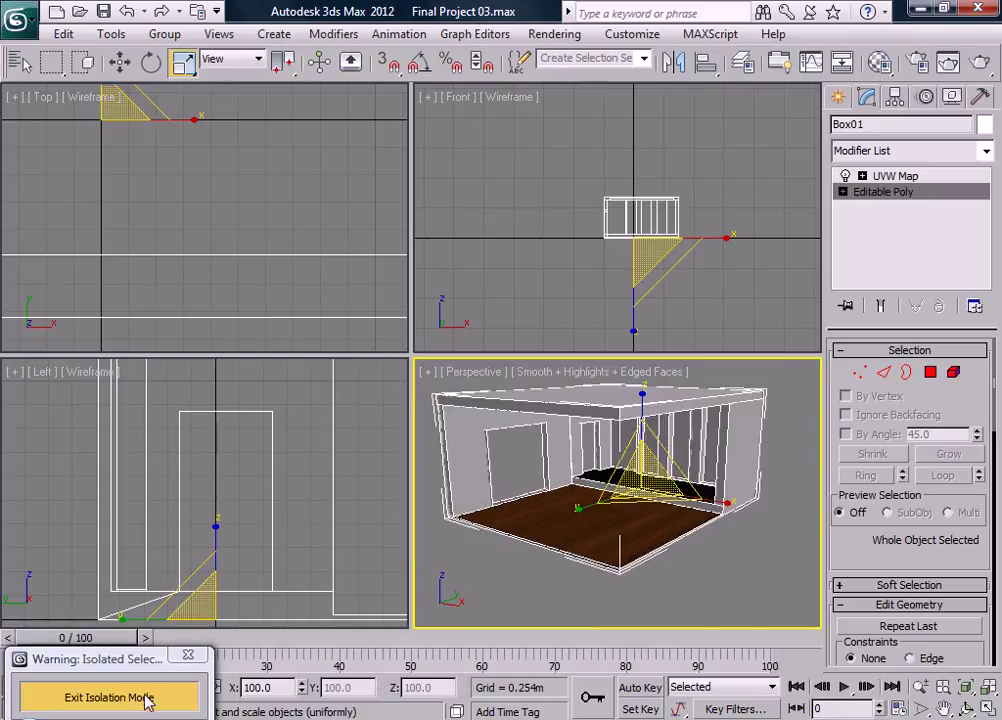
# - Exit isolation mode to bring back the whole kitchen scene and check the colors in the kitchen reference photo
pyautogui.click(108, 697)
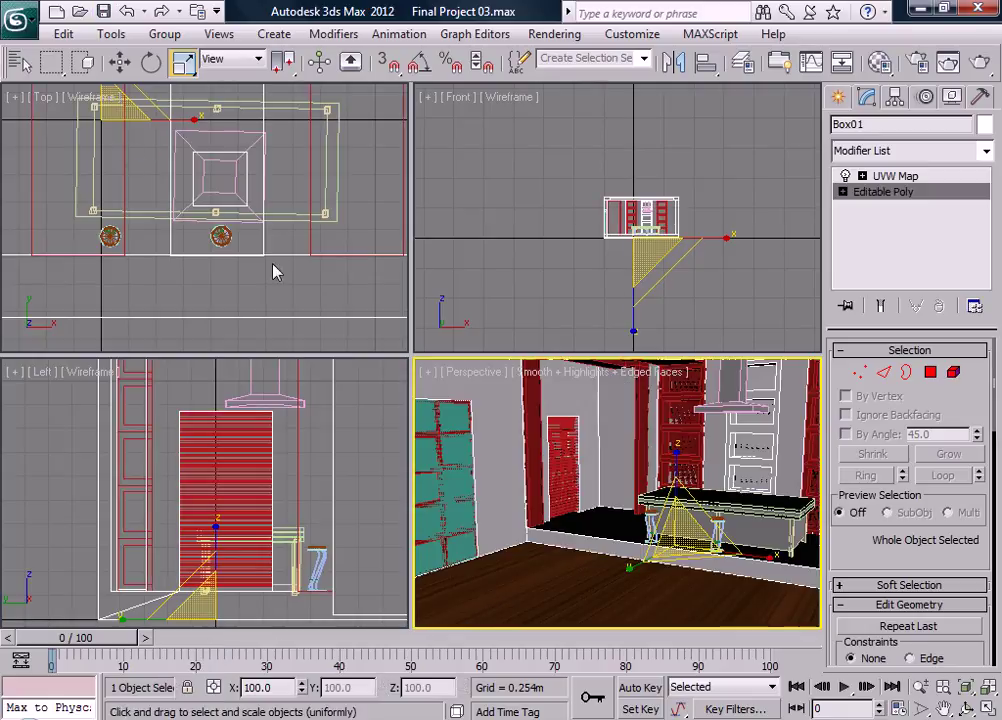
pyautogui.moveTo(618, 316); pyautogui.dragTo(606, 280, button='middle')
pyautogui.moveTo(614, 556)
pyautogui.mouseDown(button='middle')
pyautogui.moveTo(606, 530)
pyautogui.moveTo(575, 570)
pyautogui.moveTo(613, 557)
pyautogui.moveTo(612, 565)
pyautogui.mouseUp(button='middle')
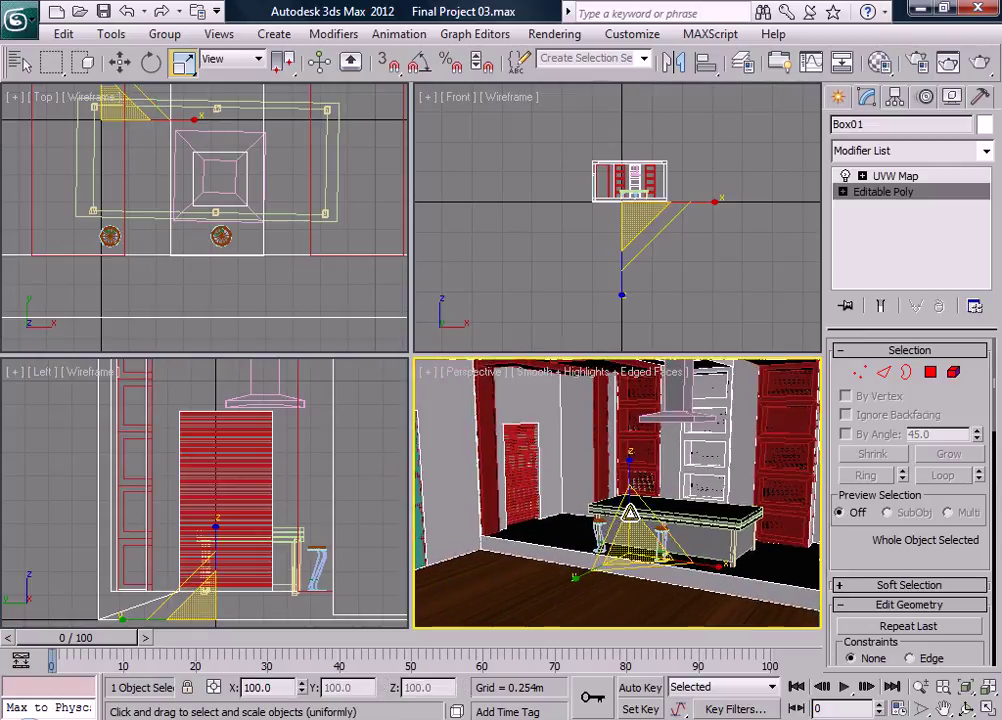
pyautogui.moveTo(672, 497); pyautogui.dragTo(681, 452, button='middle')
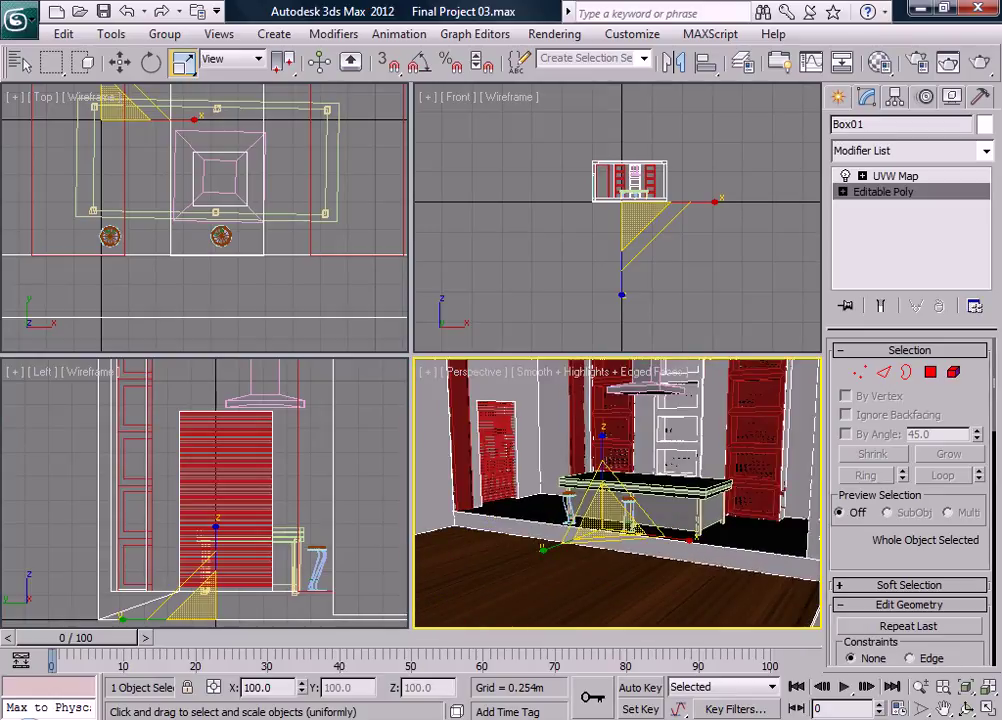
pyautogui.hotkey('alt', 'Tab')
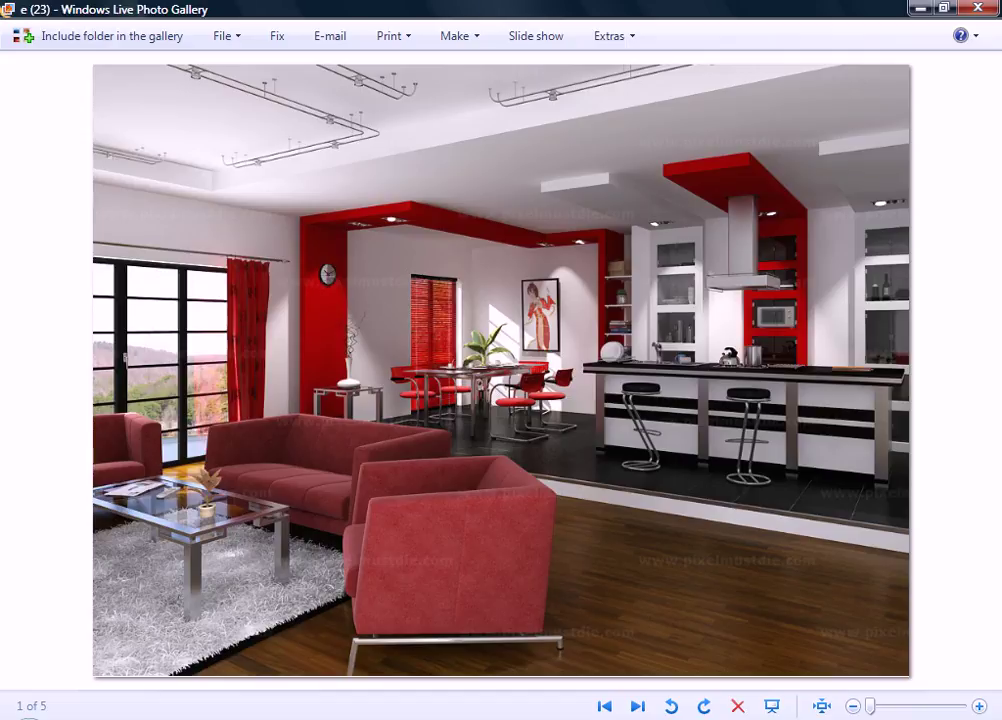
pyautogui.hotkey('alt', 'Tab')
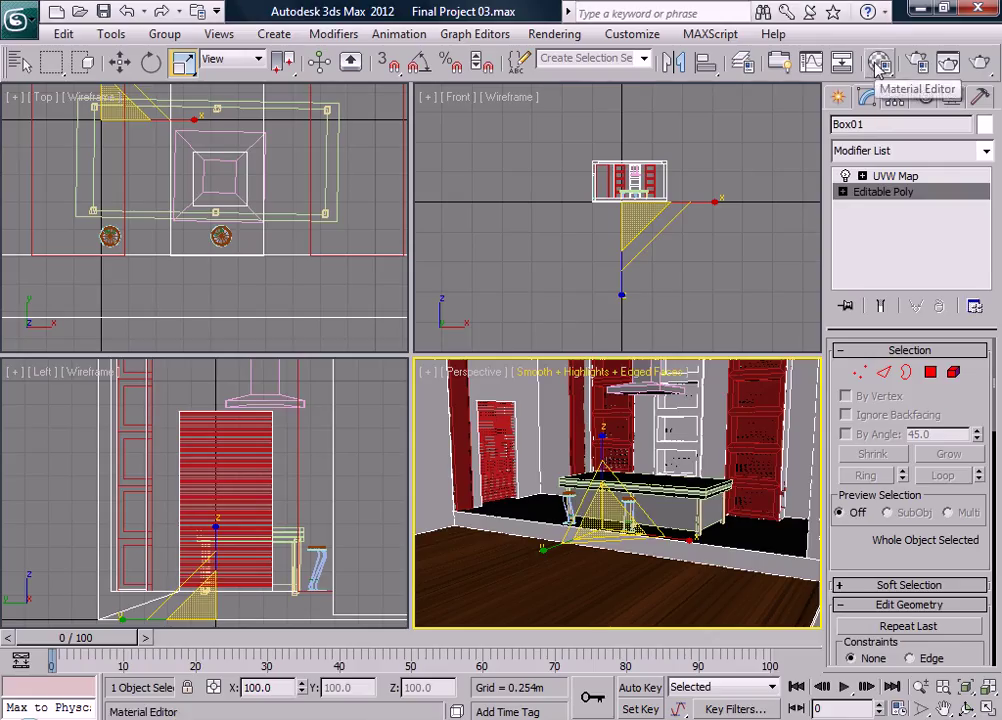
# - Copy the white wall material into an empty sample slot and rename the copy wall2
pyautogui.click(879, 62)
pyautogui.moveTo(281, 143); pyautogui.dragTo(328, 48)
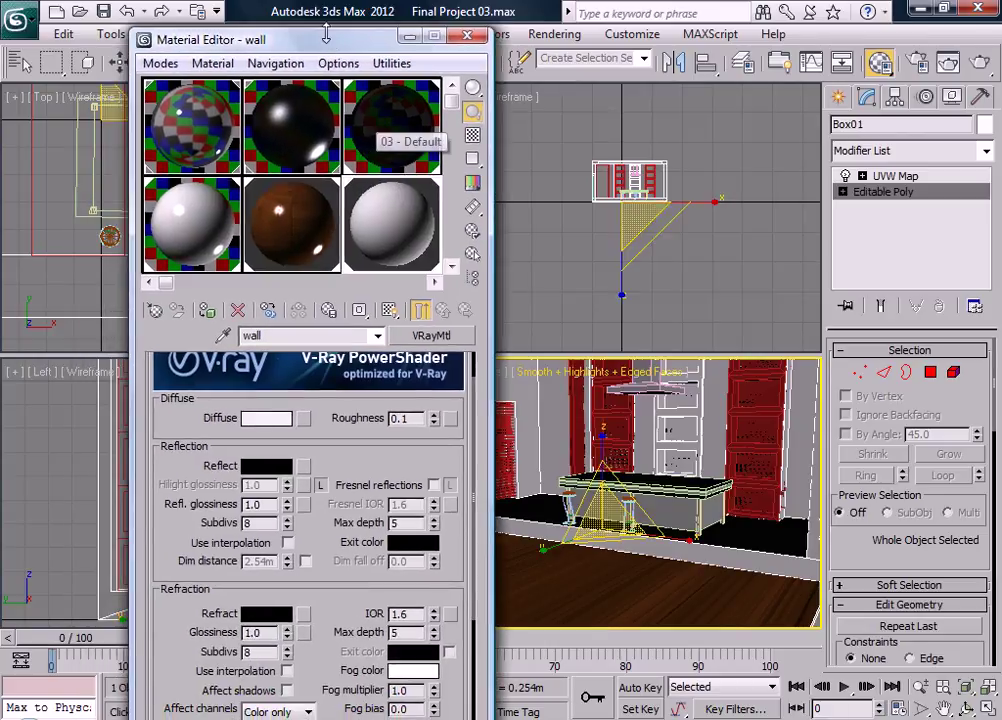
pyautogui.moveTo(248, 39); pyautogui.dragTo(279, 18)
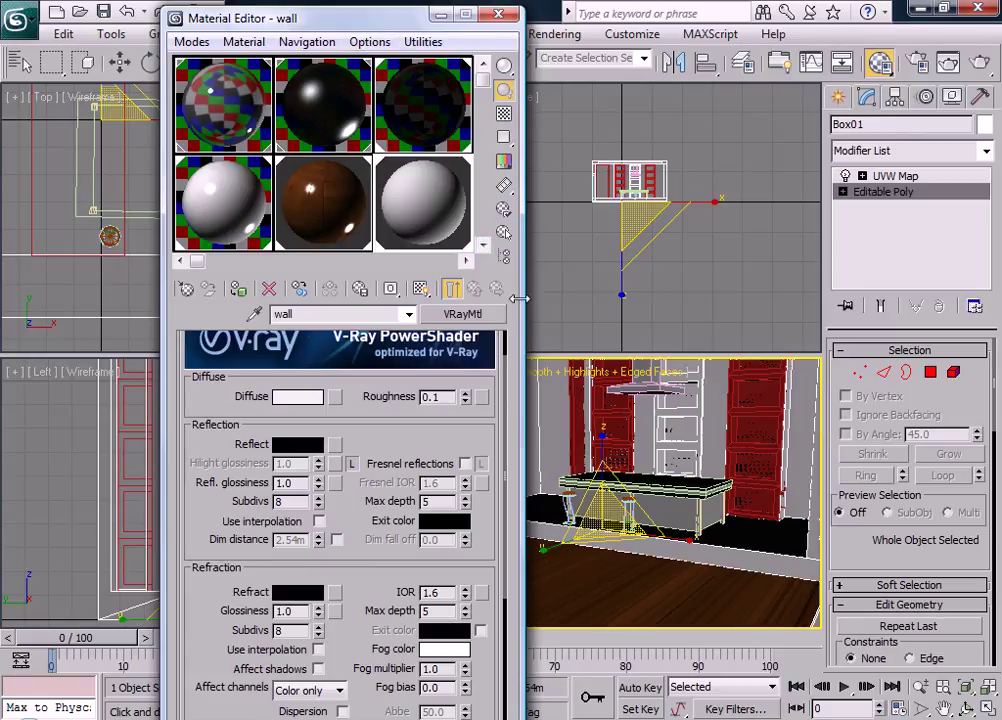
pyautogui.click(483, 244)
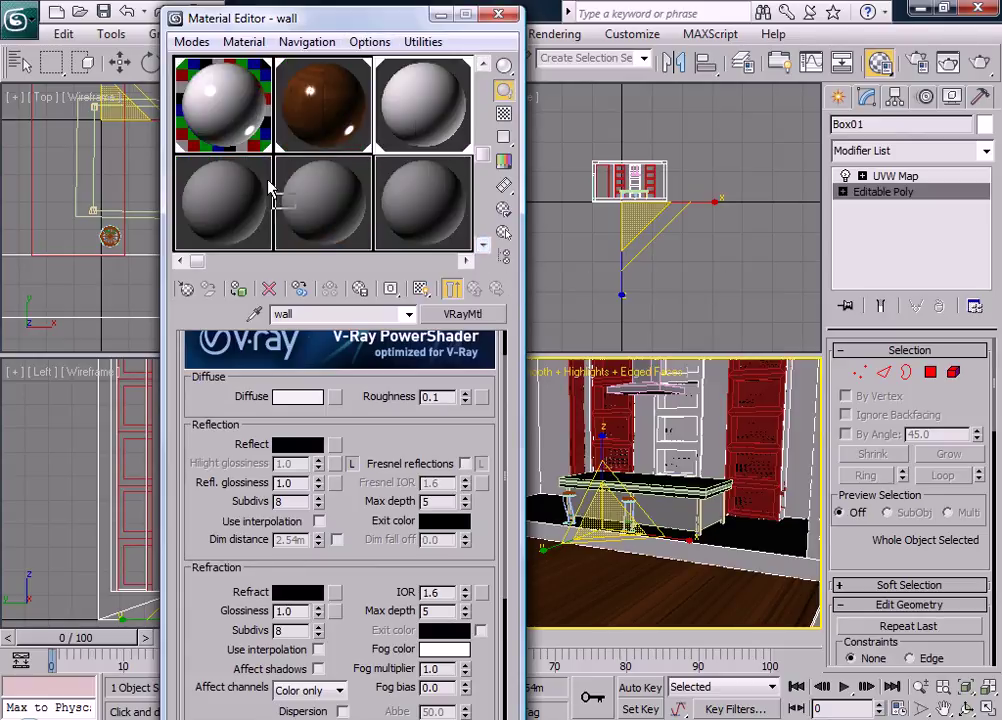
pyautogui.click(239, 224)
pyautogui.hotkey('ctrl', 'z')
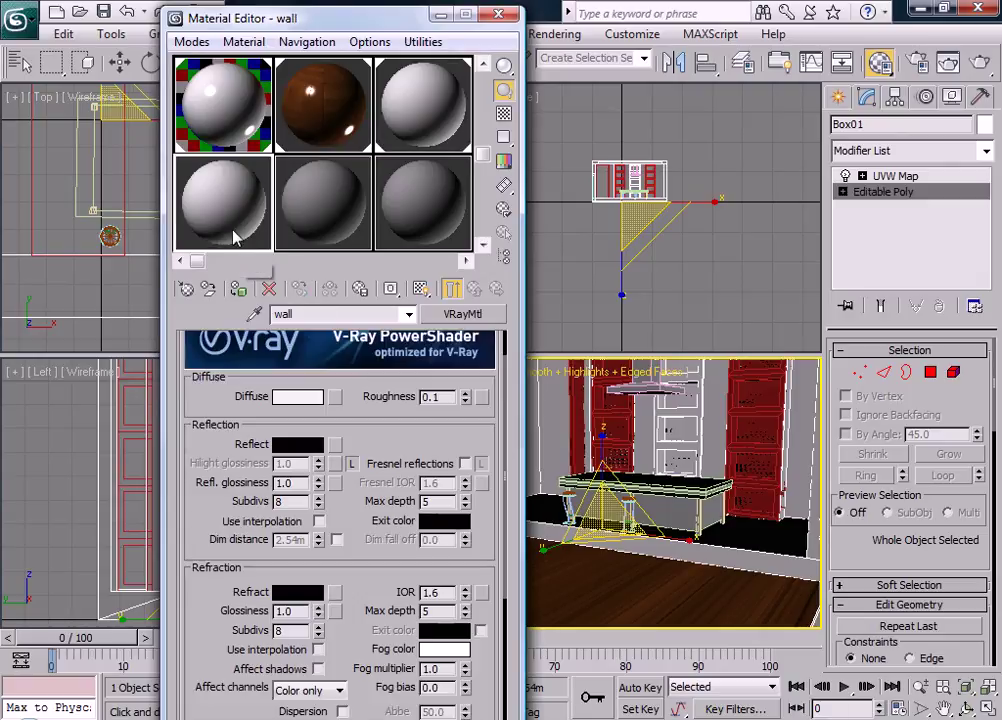
pyautogui.click(316, 314)
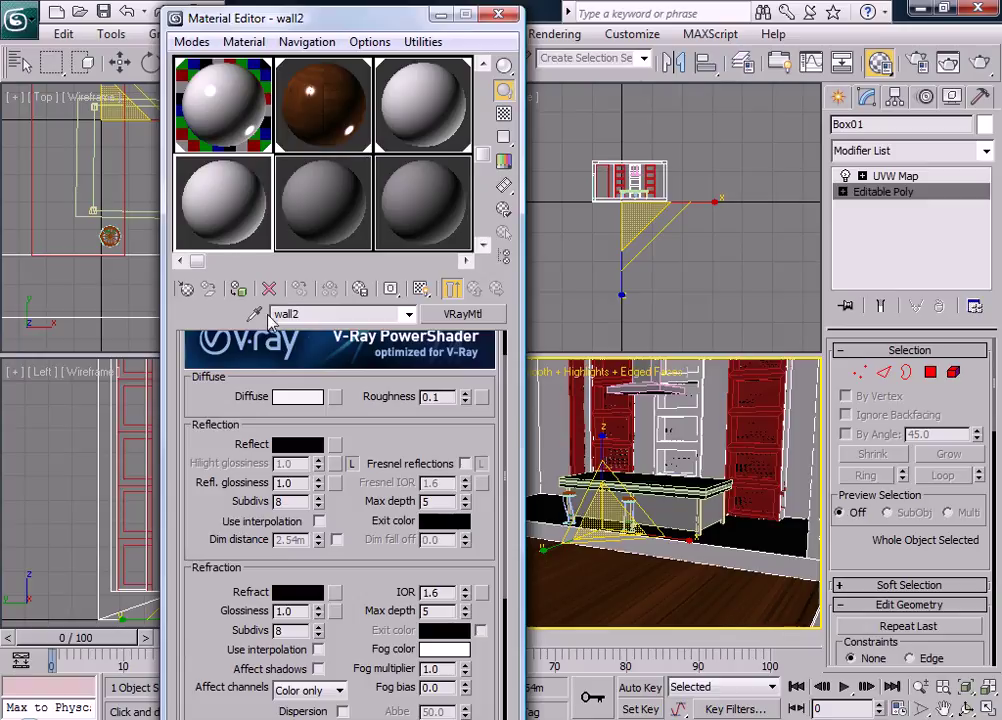
# - Set the wall2 material's diffuse color to dark red, RGB 158, 17, 17
pyautogui.click(297, 396)
pyautogui.moveTo(399, 183); pyautogui.dragTo(395, 184)
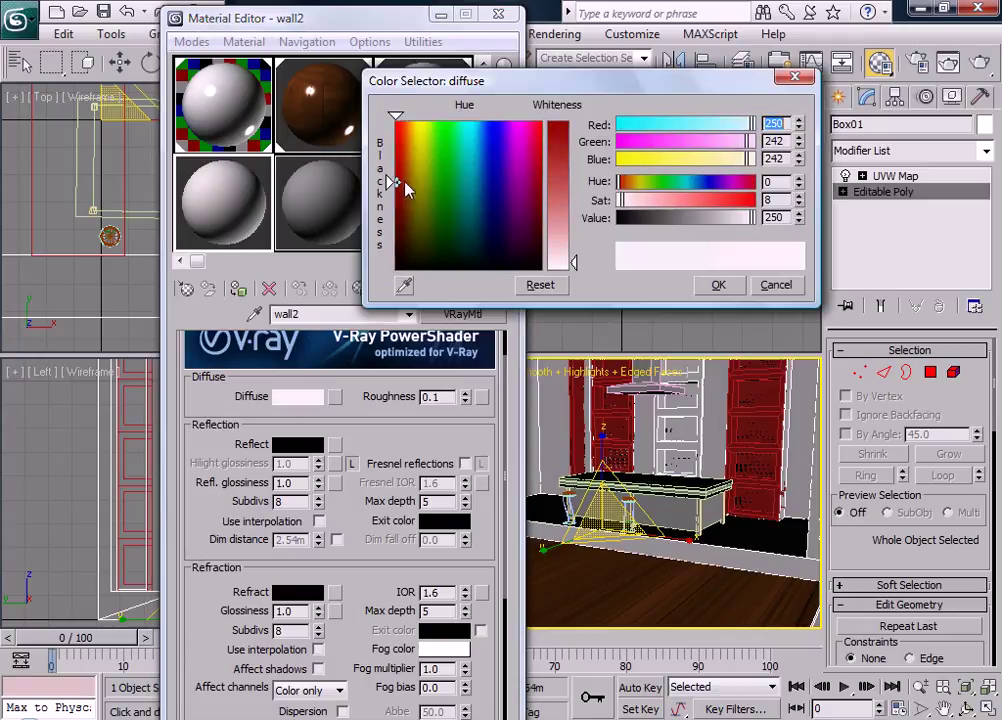
pyautogui.click(573, 150)
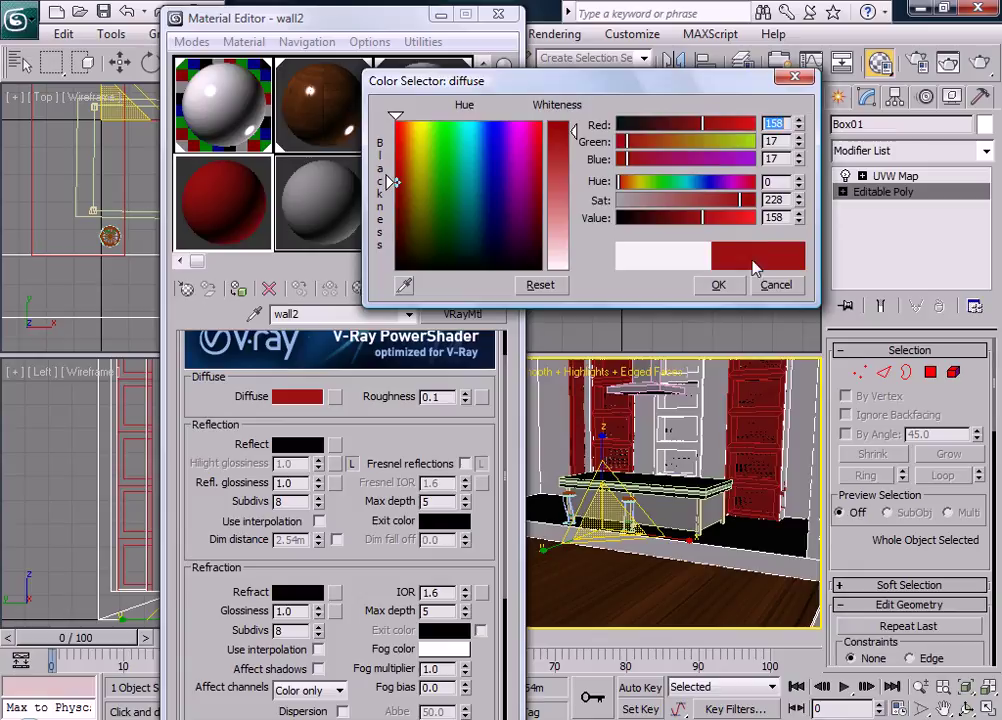
pyautogui.click(718, 285)
# - Select the red wall frame and both red shelf units, assign the wall2 material to them and close the Material Editor
pyautogui.moveTo(225, 19); pyautogui.dragTo(39, 291)
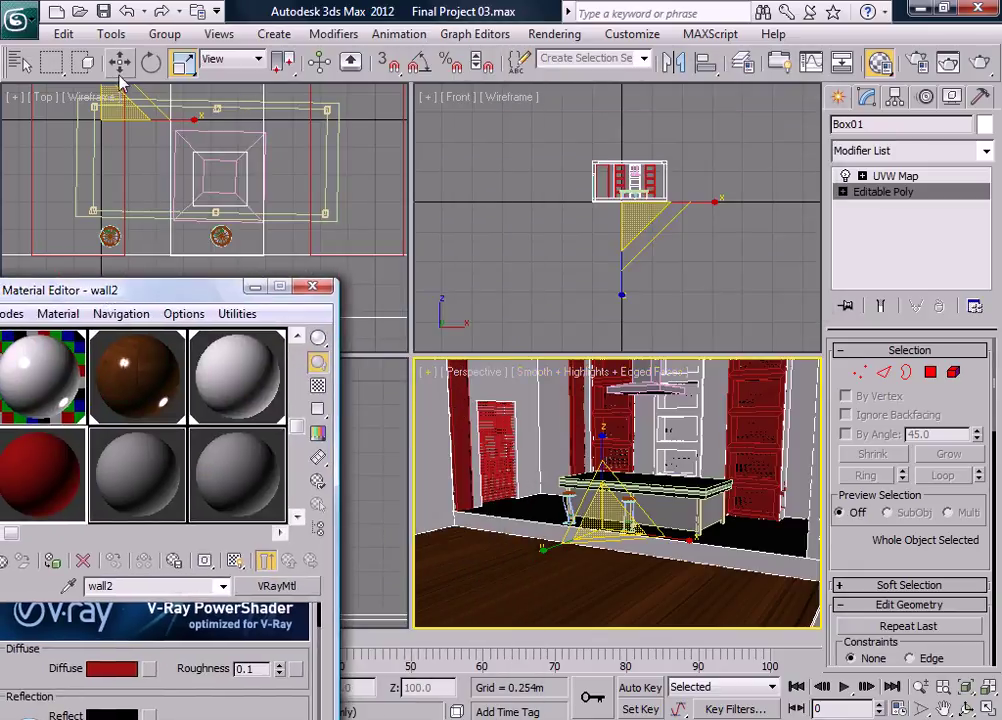
pyautogui.moveTo(219, 74); pyautogui.dragTo(287, 45)
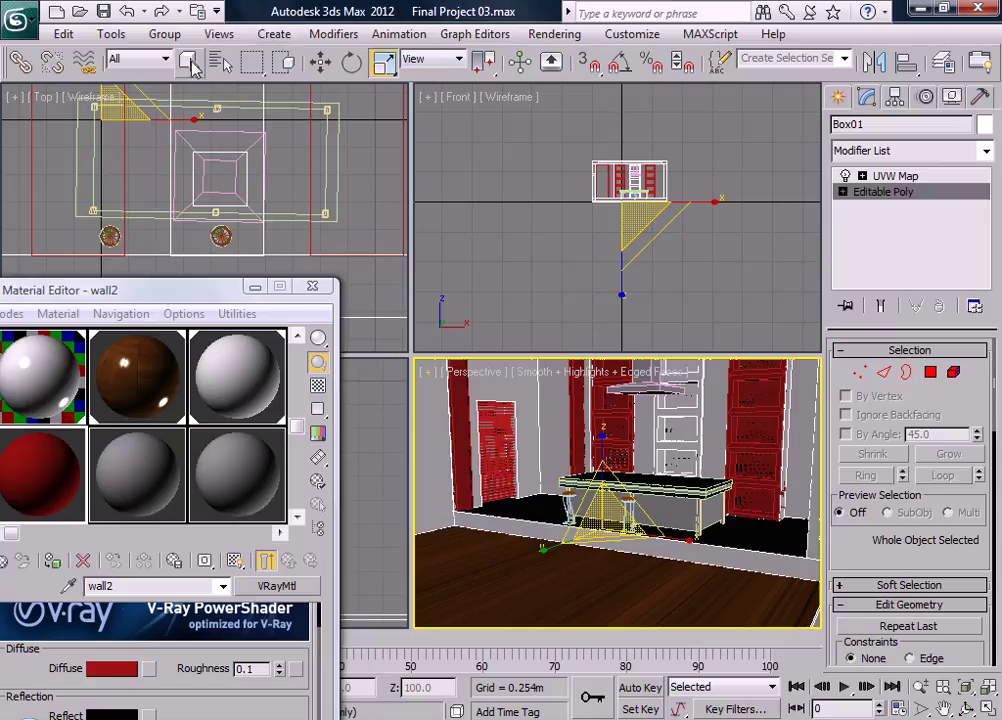
pyautogui.click(190, 66)
pyautogui.click(464, 427)
pyautogui.click(513, 482)
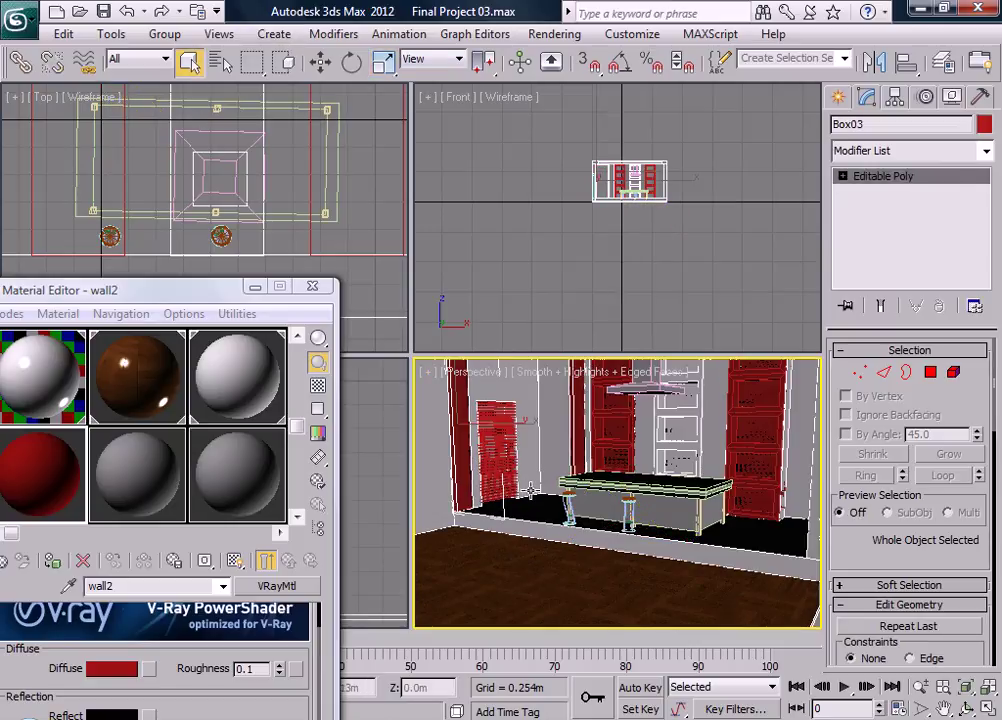
pyautogui.keyDown('ctrl'); pyautogui.click(736, 418); pyautogui.keyUp('ctrl')
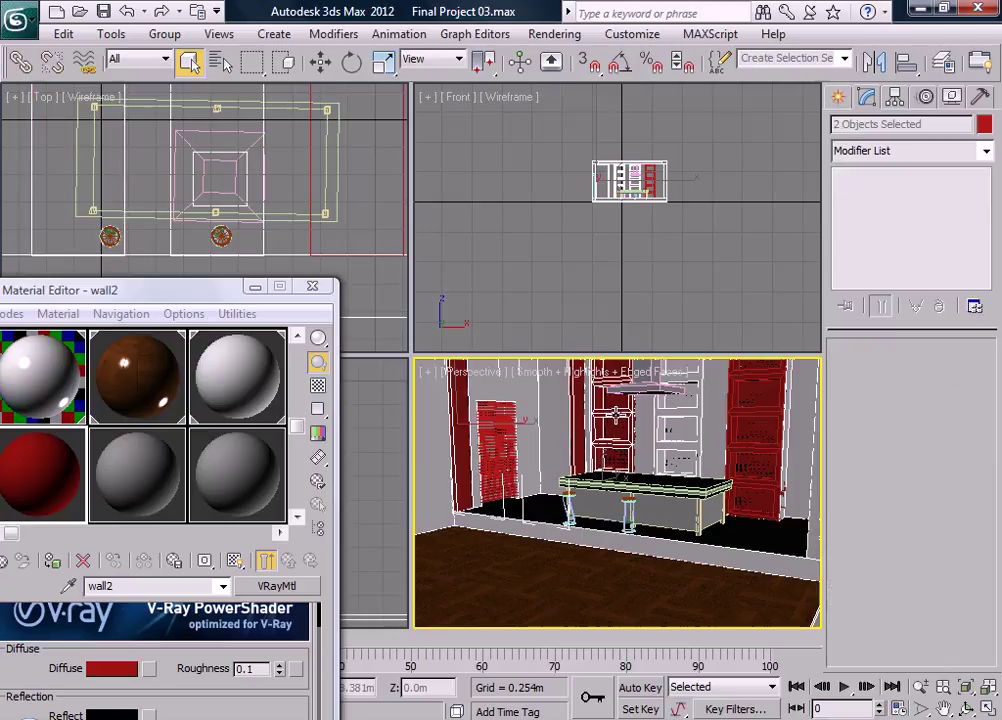
pyautogui.keyDown('ctrl'); pyautogui.click(749, 414); pyautogui.keyUp('ctrl')
pyautogui.moveTo(157, 290); pyautogui.dragTo(207, 266)
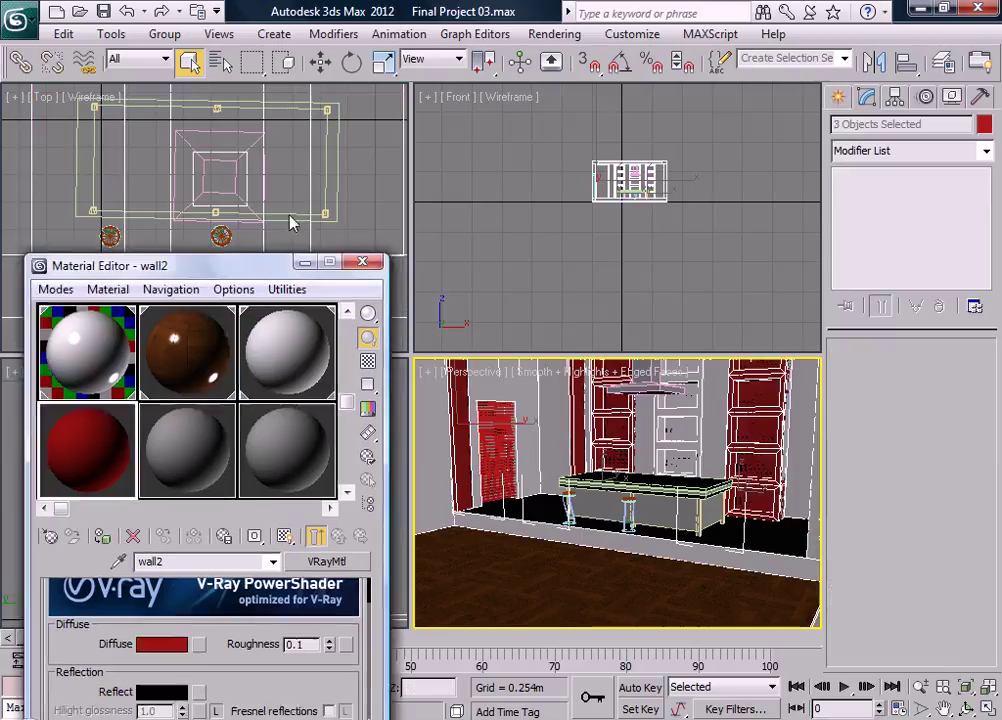
pyautogui.moveTo(293, 222); pyautogui.dragTo(354, 95)
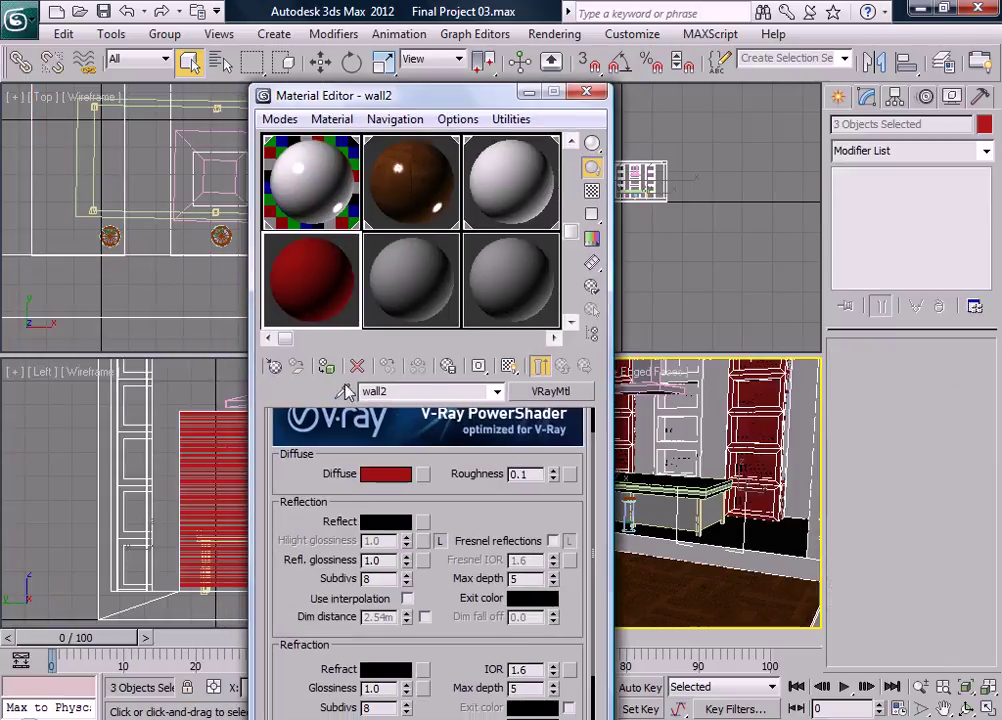
pyautogui.click(586, 92)
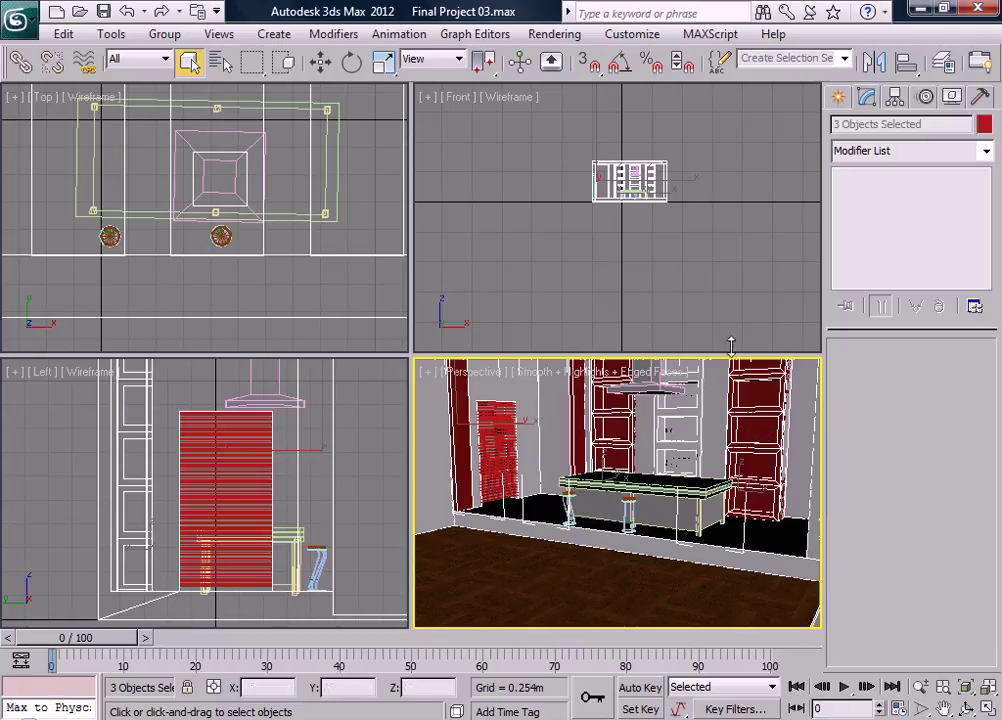
# - Check the blinds in the kitchen reference photo, assign the wall2 material to the slatted window blinds and clear the selection
pyautogui.scroll(-5, 685, 515)
pyautogui.moveTo(726, 532); pyautogui.dragTo(652, 458, button='middle')
pyautogui.scroll(5, 673, 490)
pyautogui.scroll(-5, 651, 470)
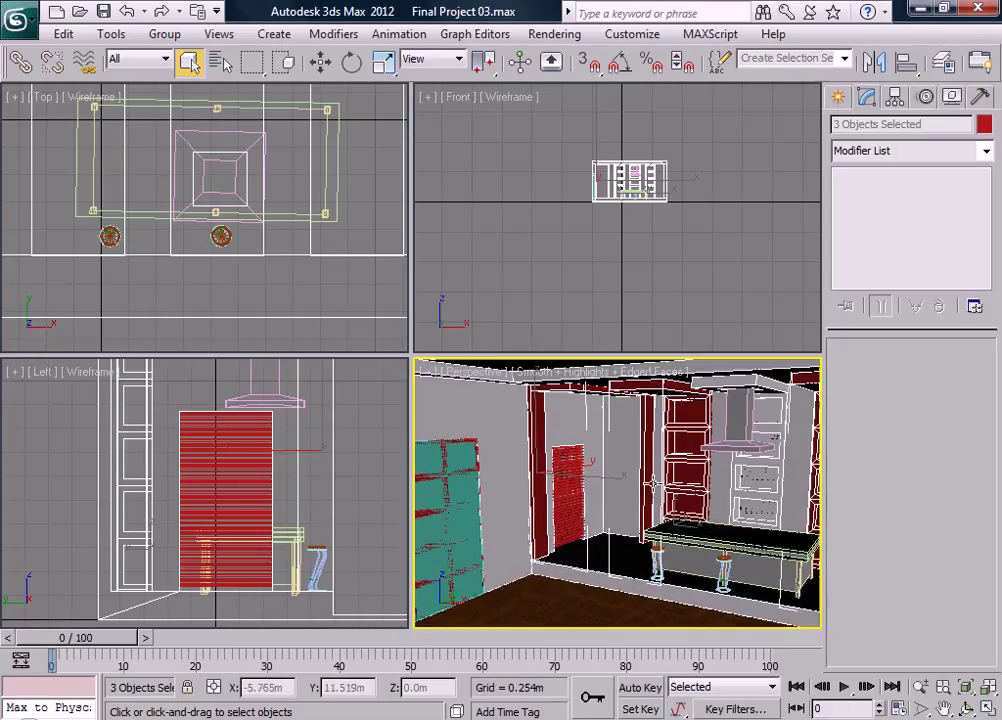
pyautogui.moveTo(553, 530); pyautogui.dragTo(573, 516, button='middle')
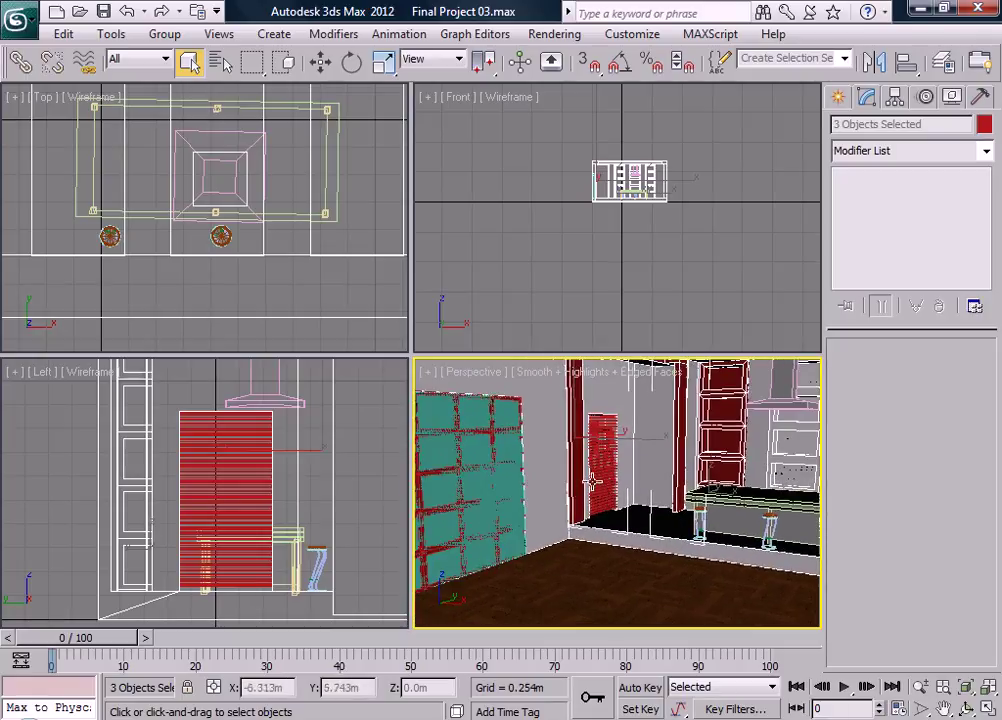
pyautogui.hotkey('alt', 'Tab')
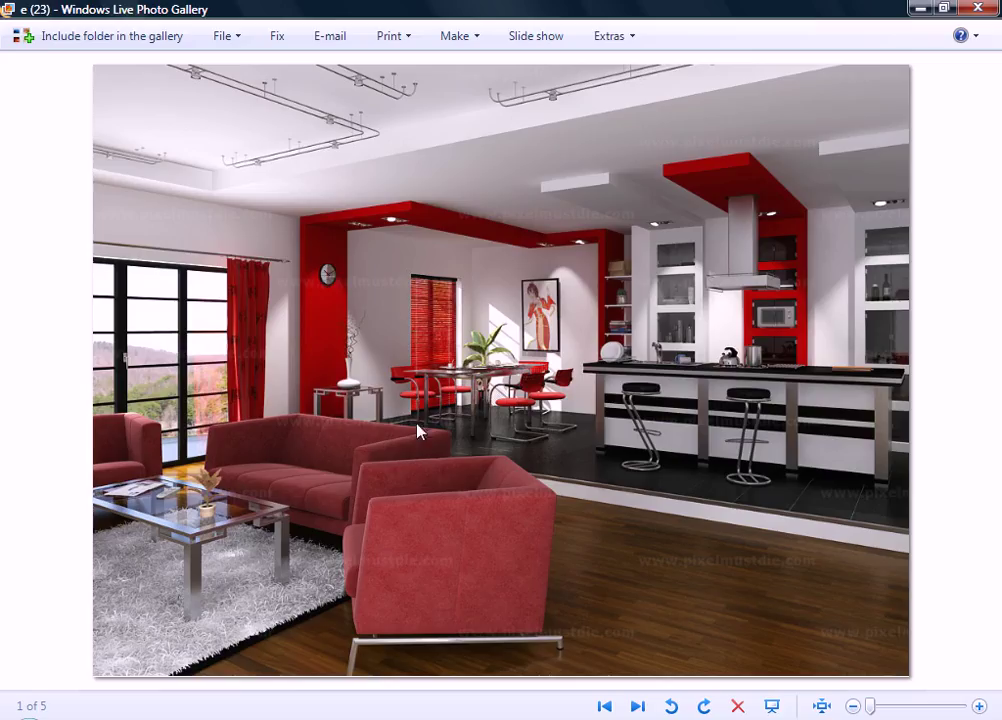
pyautogui.hotkey('alt', 'Tab')
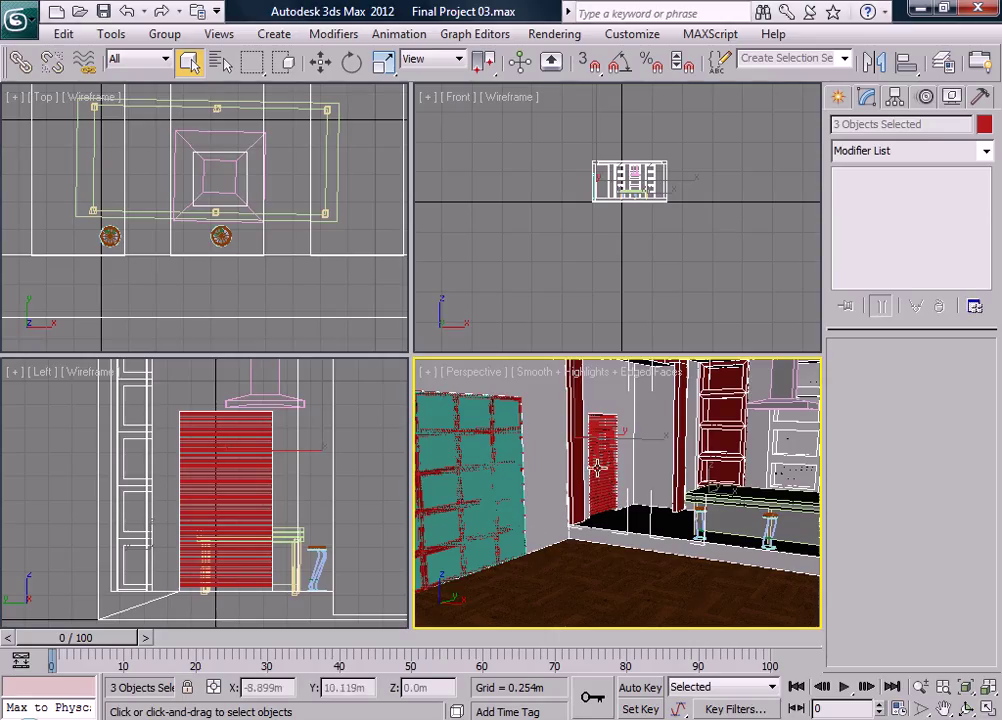
pyautogui.click(599, 452)
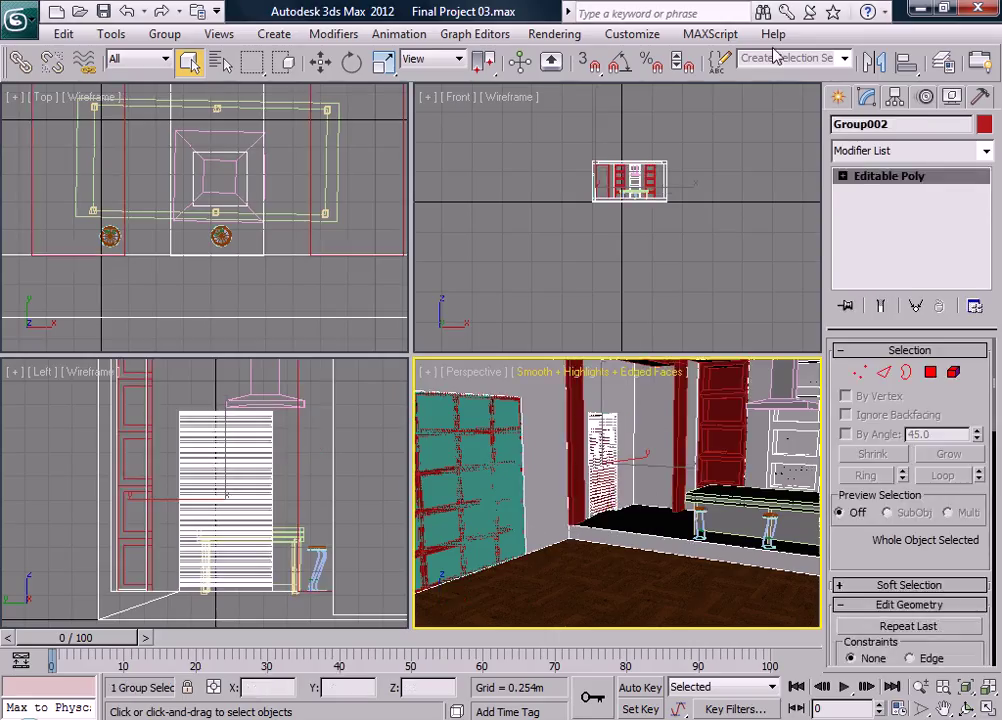
pyautogui.moveTo(900, 74); pyautogui.dragTo(680, 55)
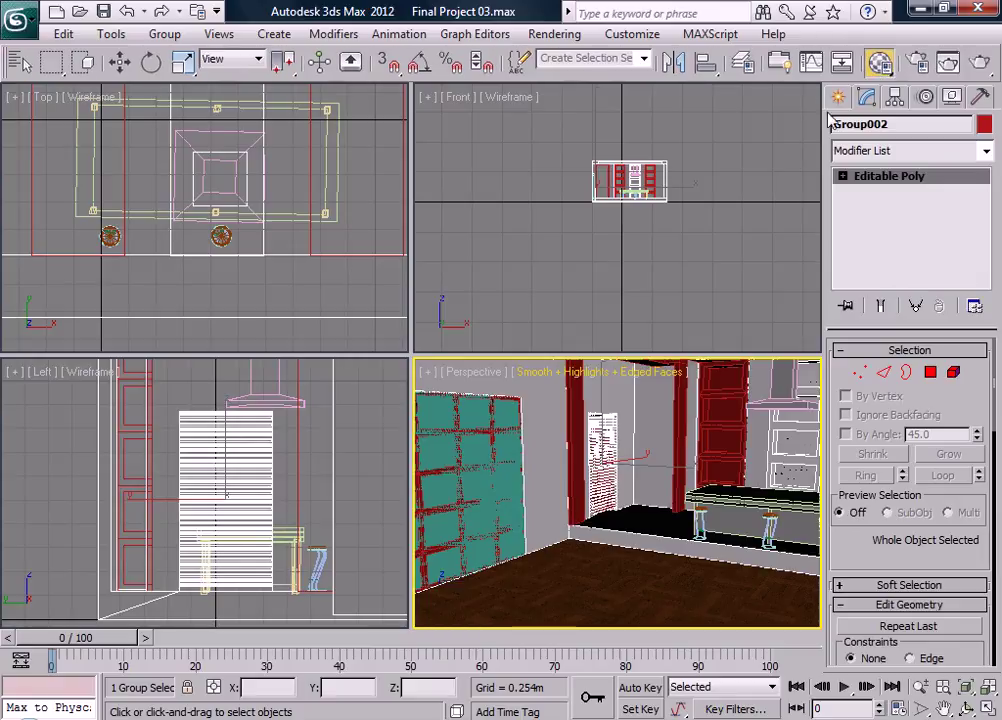
pyautogui.press('m')
pyautogui.click(325, 369)
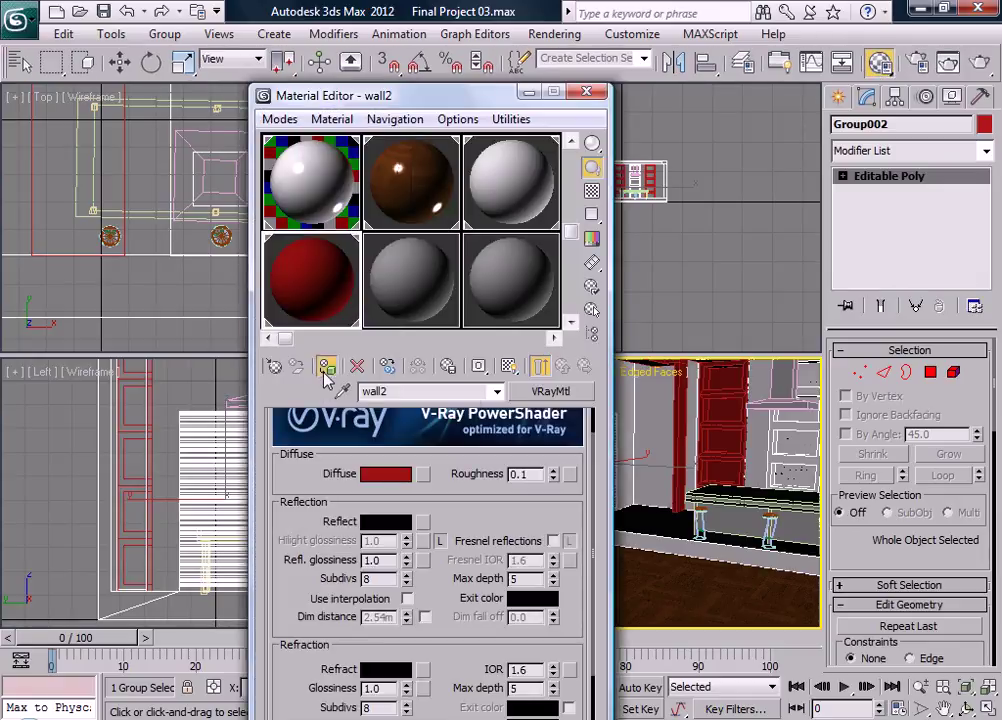
pyautogui.click(586, 92)
pyautogui.click(671, 308)
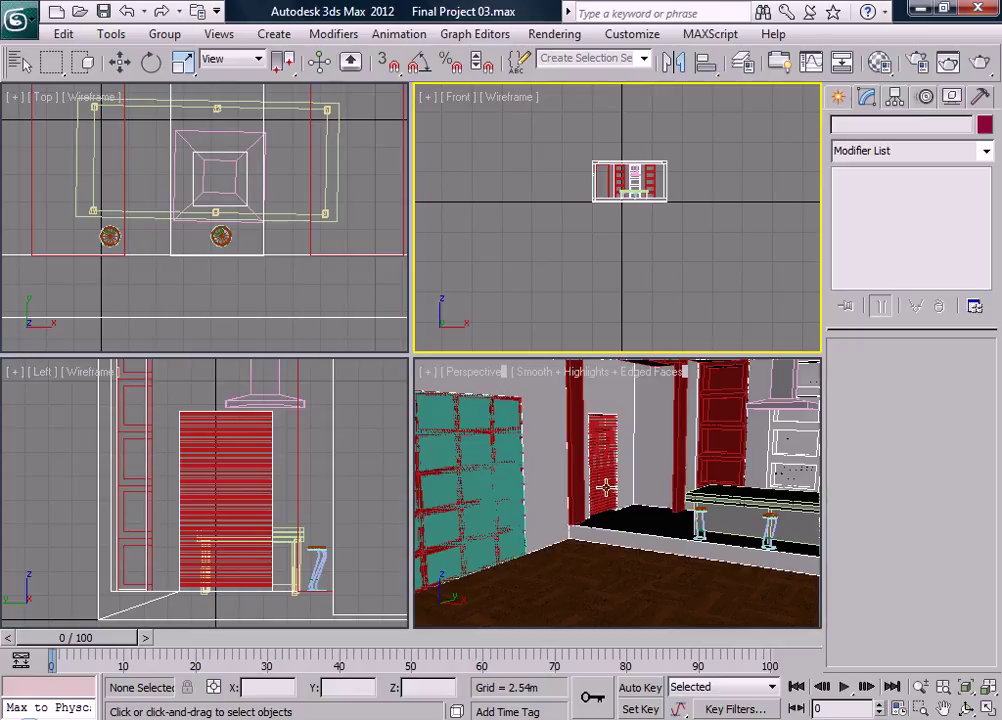
# - Select the teal pane box in the large side window and change the unused 14 - Default material's type to VRayMtl
pyautogui.moveTo(617, 557); pyautogui.dragTo(566, 538, button='middle')
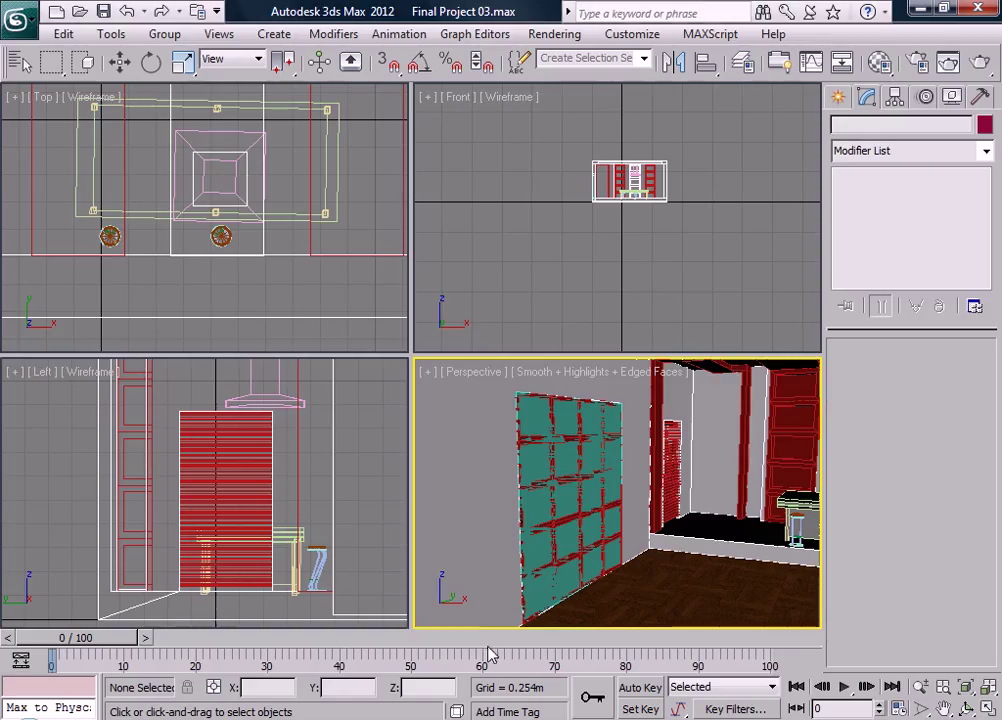
pyautogui.click(539, 459)
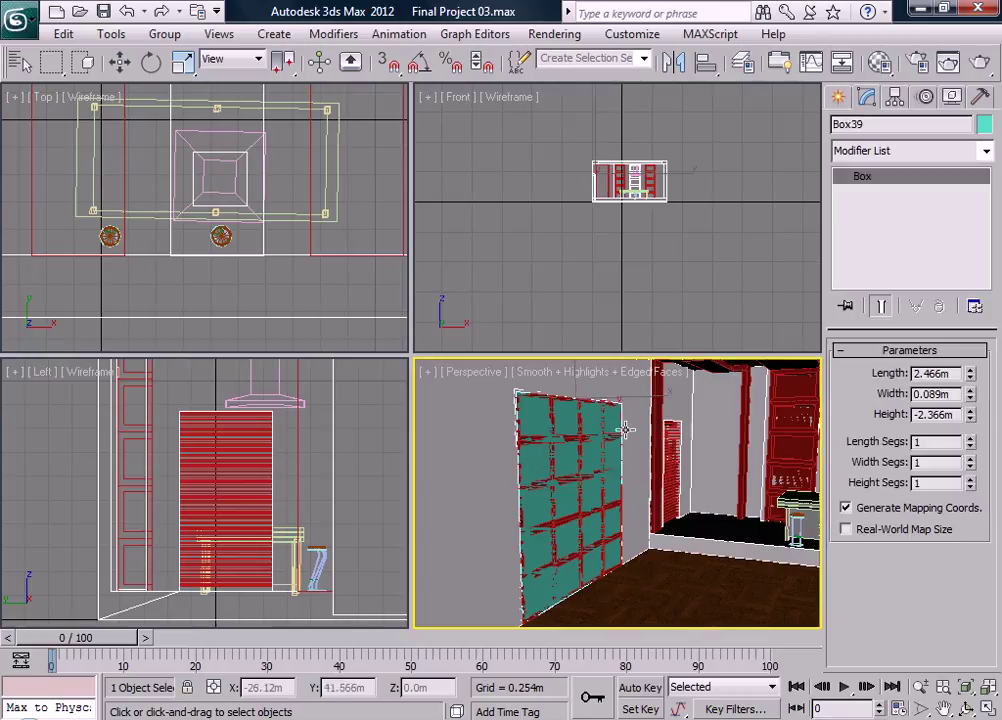
pyautogui.press('m')
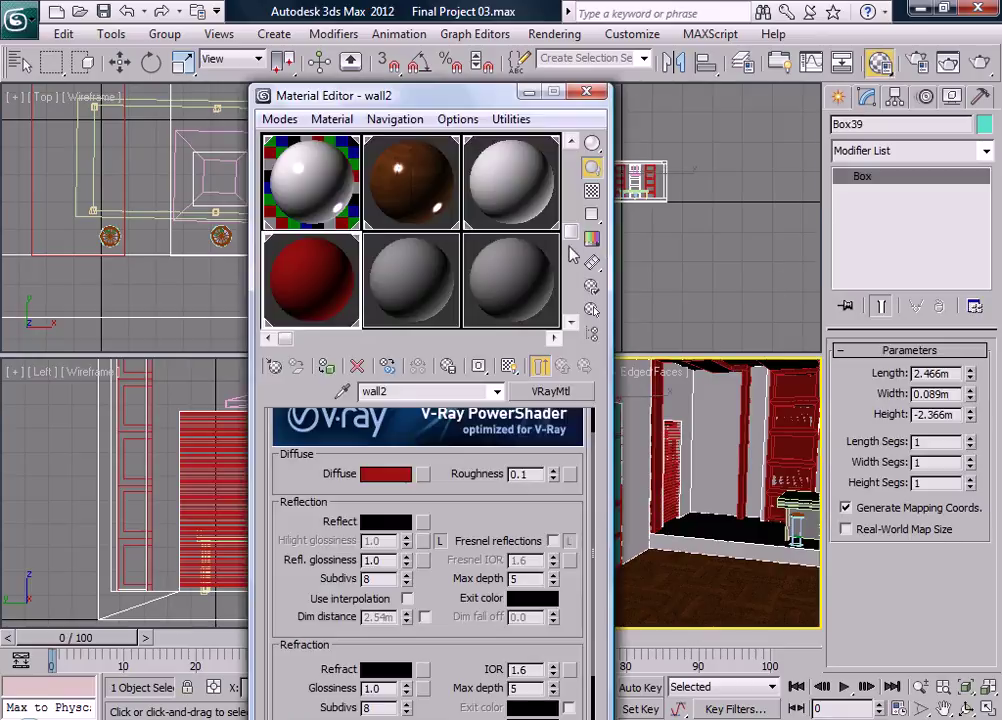
pyautogui.click(423, 284)
pyautogui.click(549, 391)
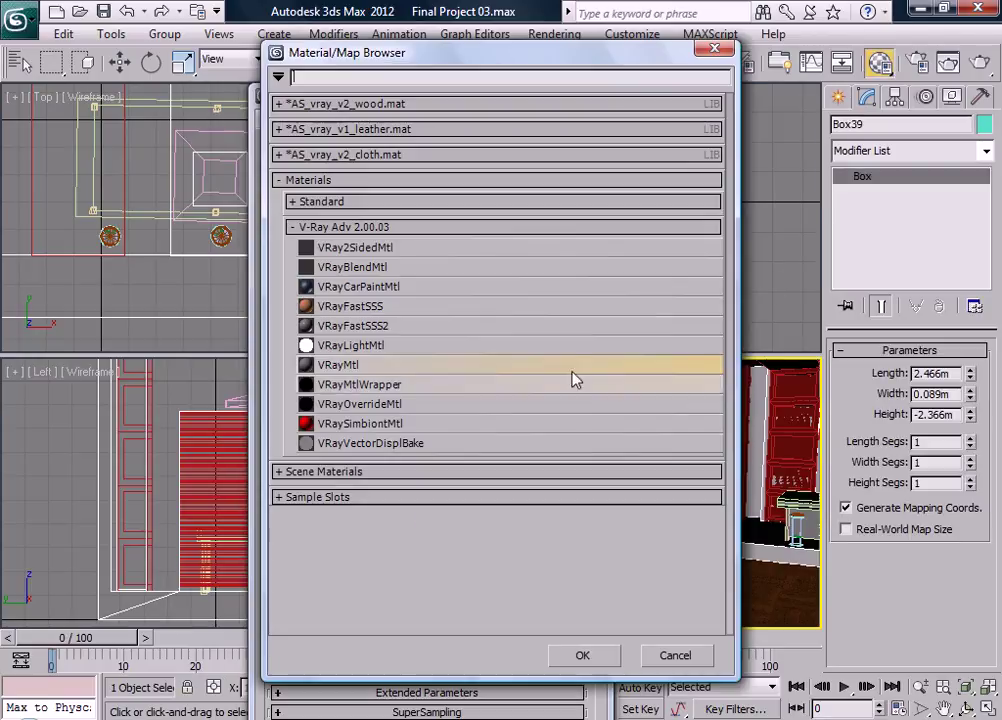
pyautogui.click(282, 181)
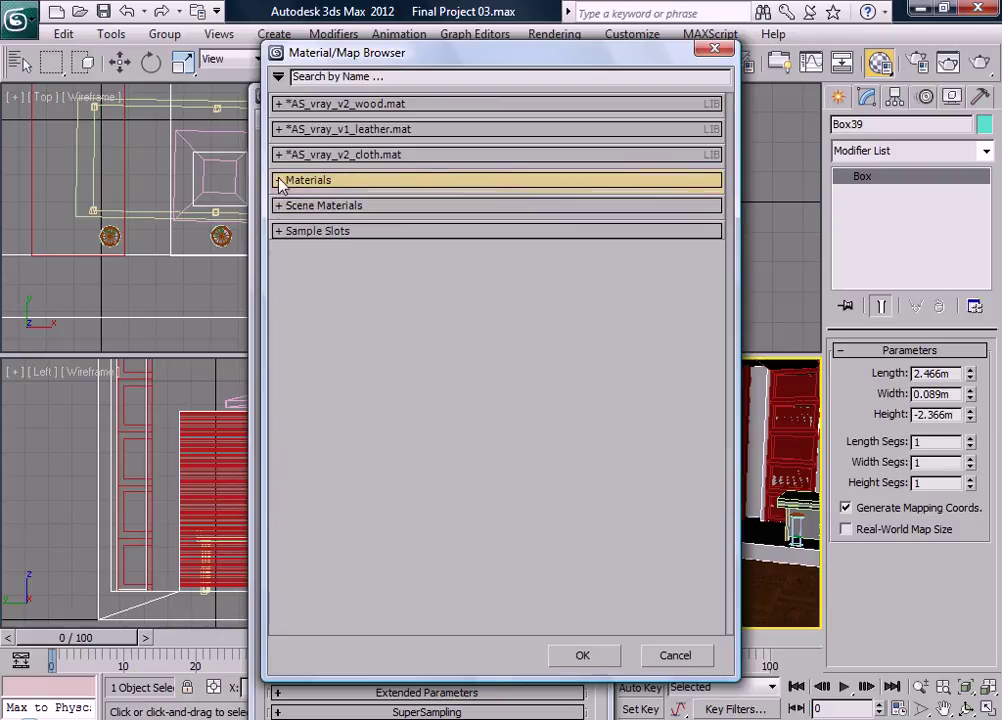
pyautogui.click(282, 181)
pyautogui.doubleClick(320, 365)
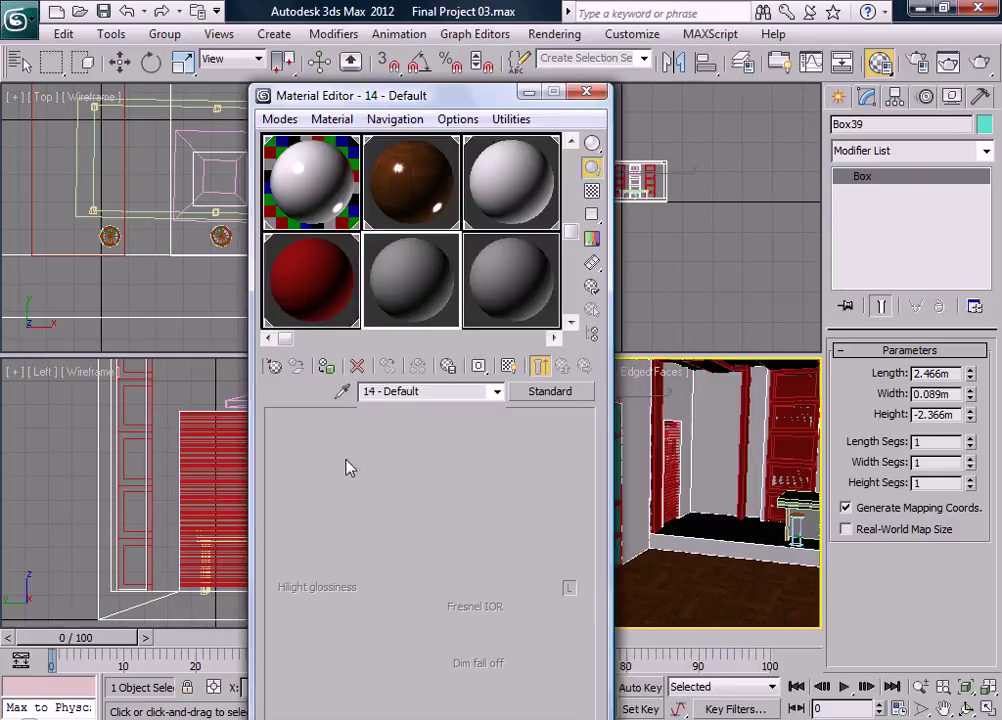
# - Give the 14 - Default material a near-white diffuse color
pyautogui.click(384, 521)
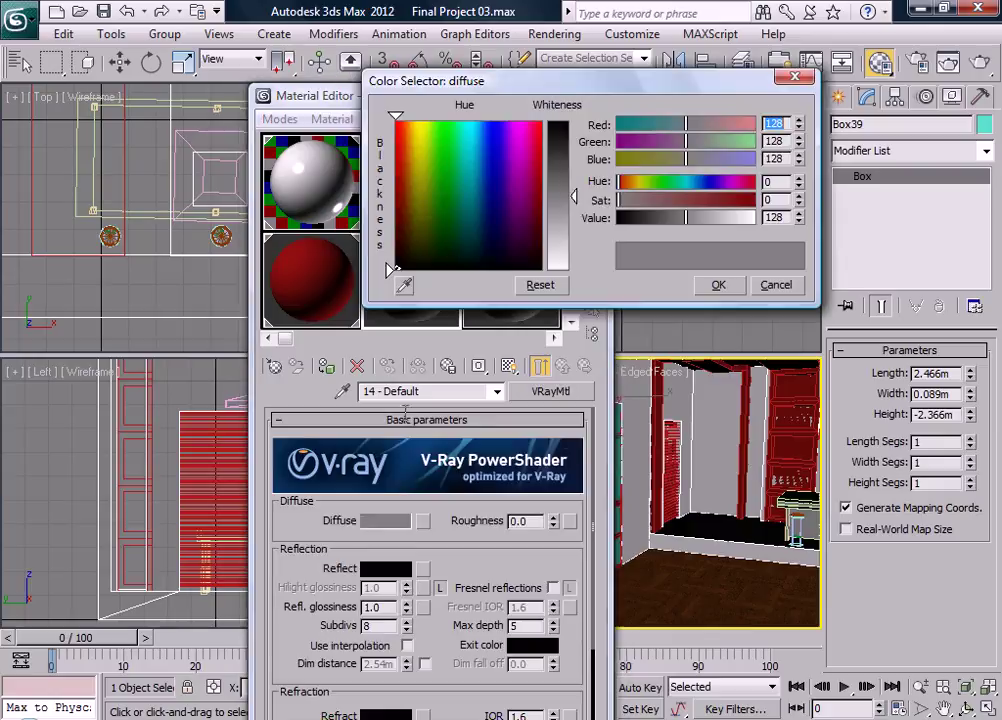
pyautogui.click(567, 255)
pyautogui.click(718, 285)
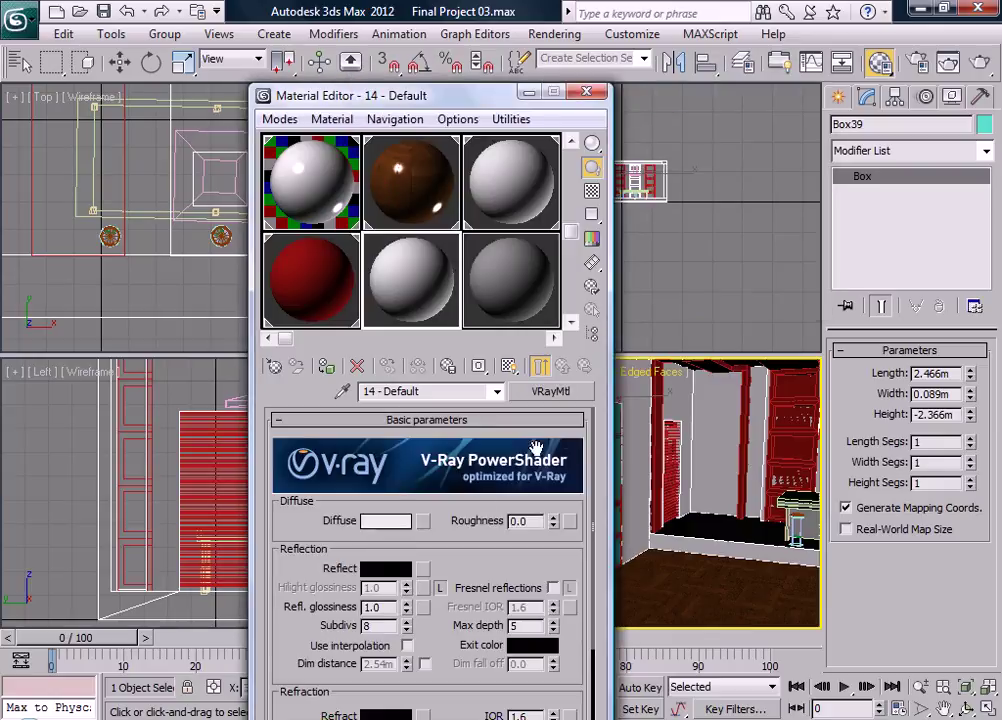
# - Set the 14 - Default material's refraction color to a near-white grey with RGB 225, 225, 225
pyautogui.scroll(-1, 319, 537)
pyautogui.moveTo(319, 537); pyautogui.dragTo(343, 441)
pyautogui.moveTo(293, 523); pyautogui.dragTo(288, 475)
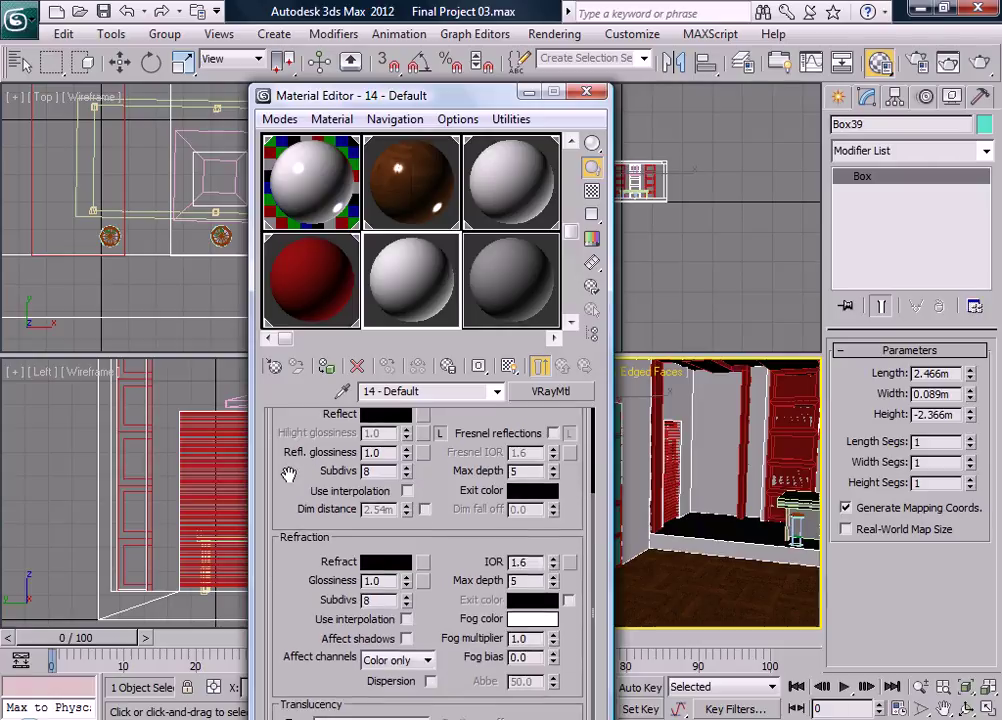
pyautogui.click(385, 563)
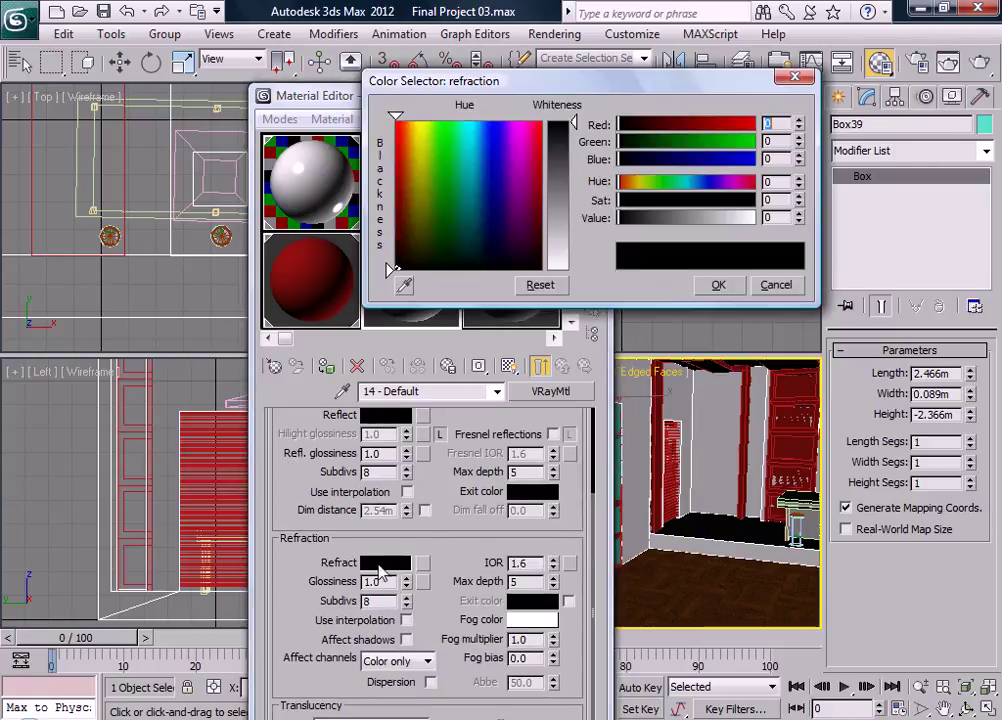
pyautogui.click(567, 254)
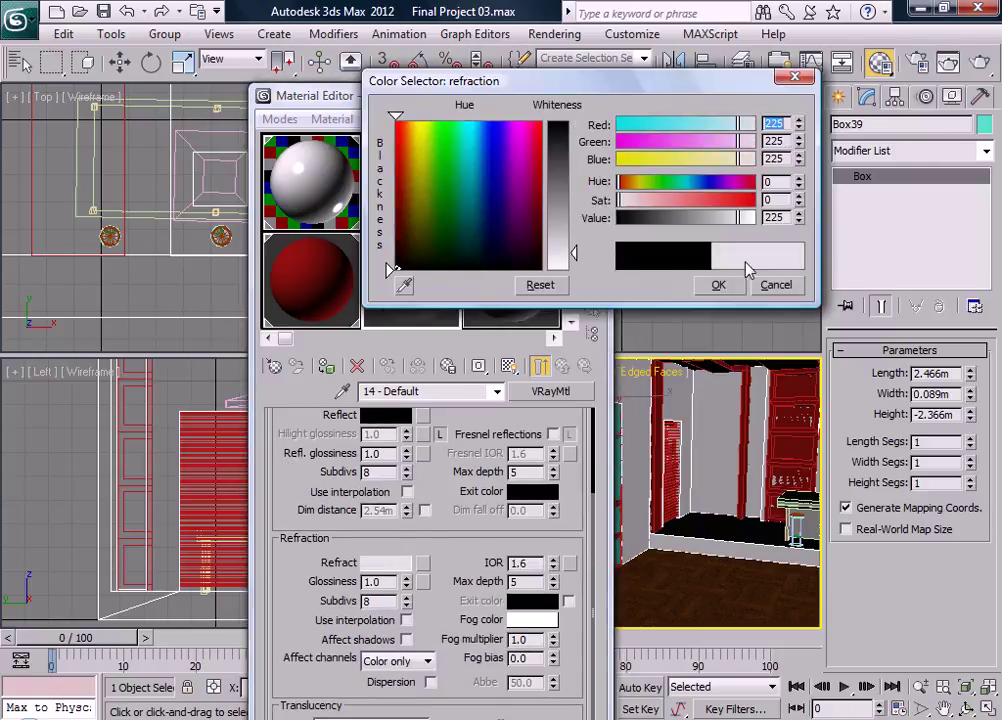
pyautogui.click(718, 285)
# - Set the material's refraction IOR to 2.4, max depth to 7 and subdivs to 16, and preview its sample against a checkered background
pyautogui.scroll(-2, 360, 576)
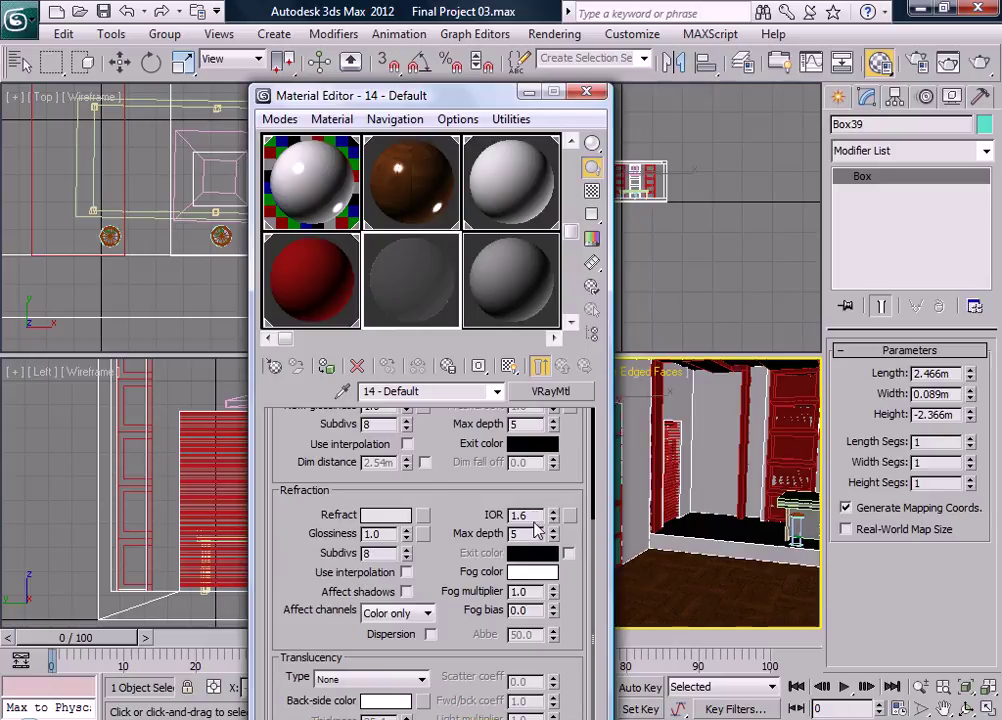
pyautogui.doubleClick(520, 514)
pyautogui.write('2.4')
pyautogui.press('Return')
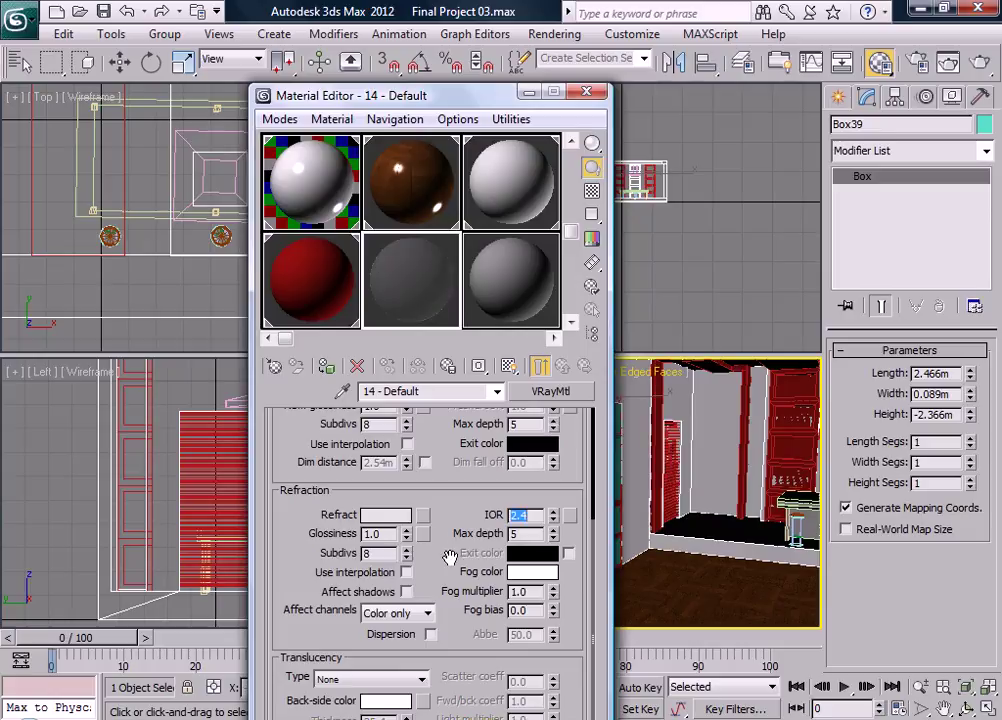
pyautogui.scroll(-2, 457, 501)
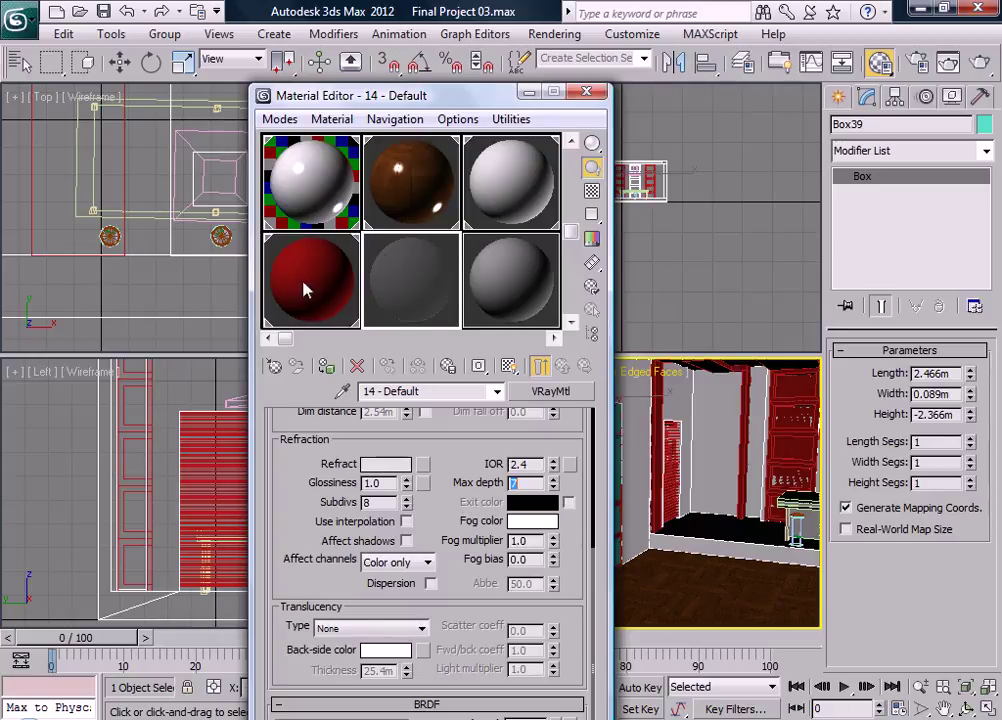
pyautogui.click(590, 190)
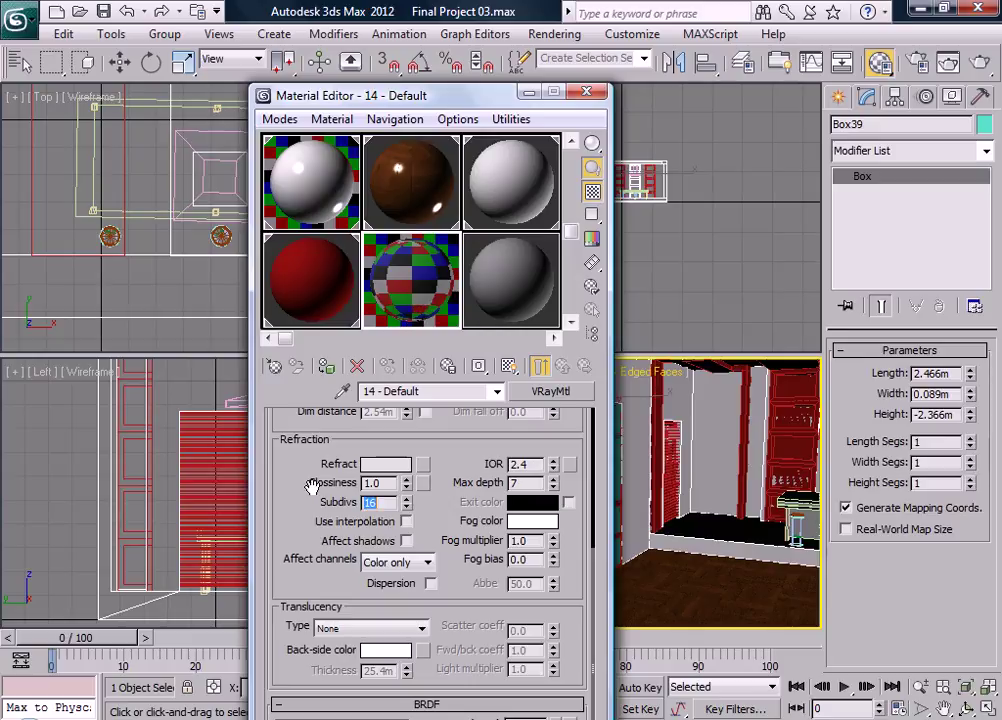
# - Assign the 14 - Default material to the selected side window pane, close the Material Editor and save the scene
pyautogui.scroll(-3, 313, 586)
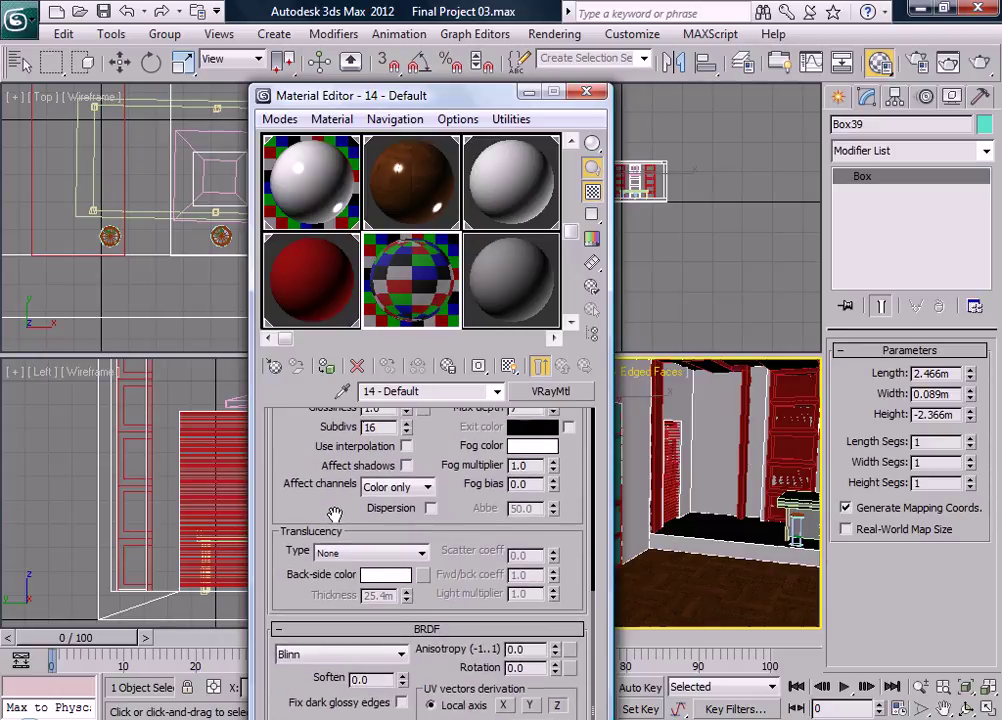
pyautogui.scroll(2, 334, 514)
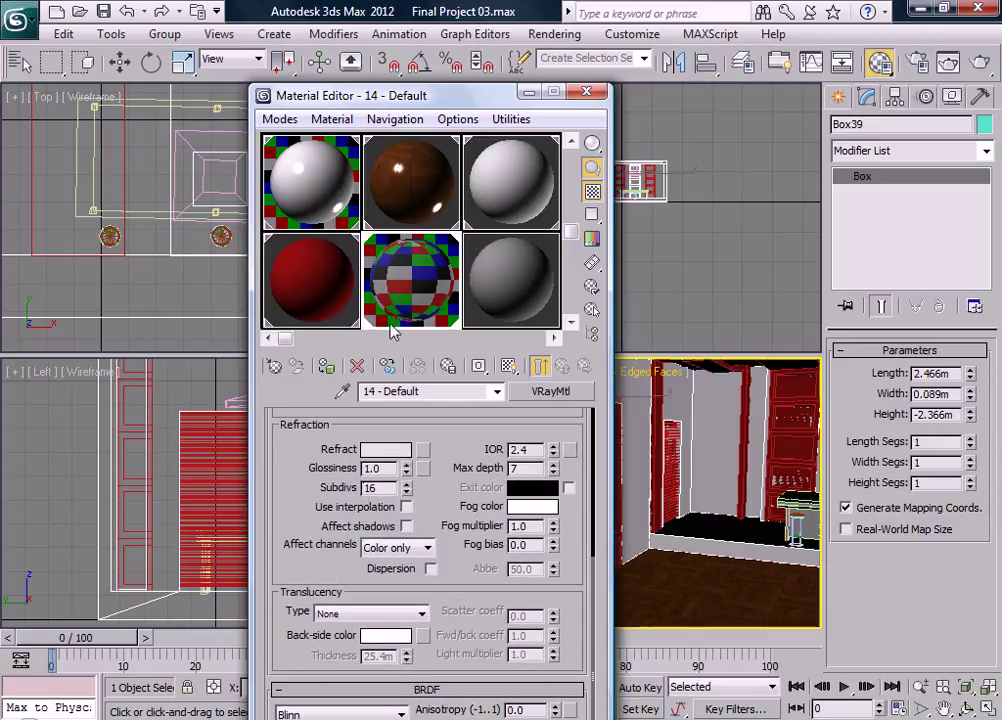
pyautogui.click(587, 92)
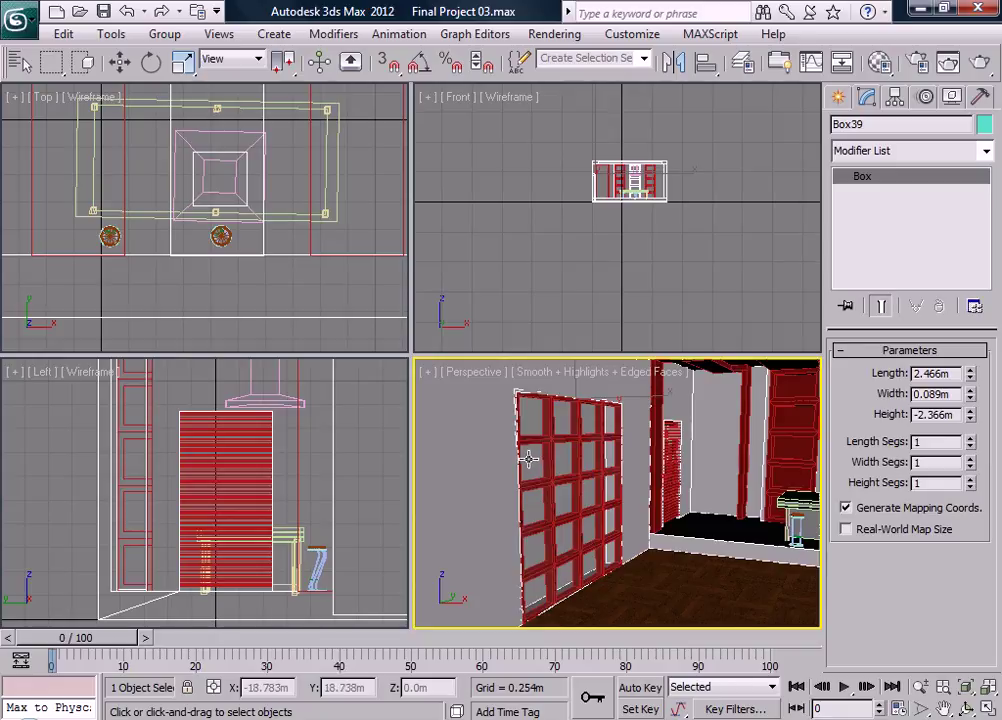
pyautogui.click(104, 11)
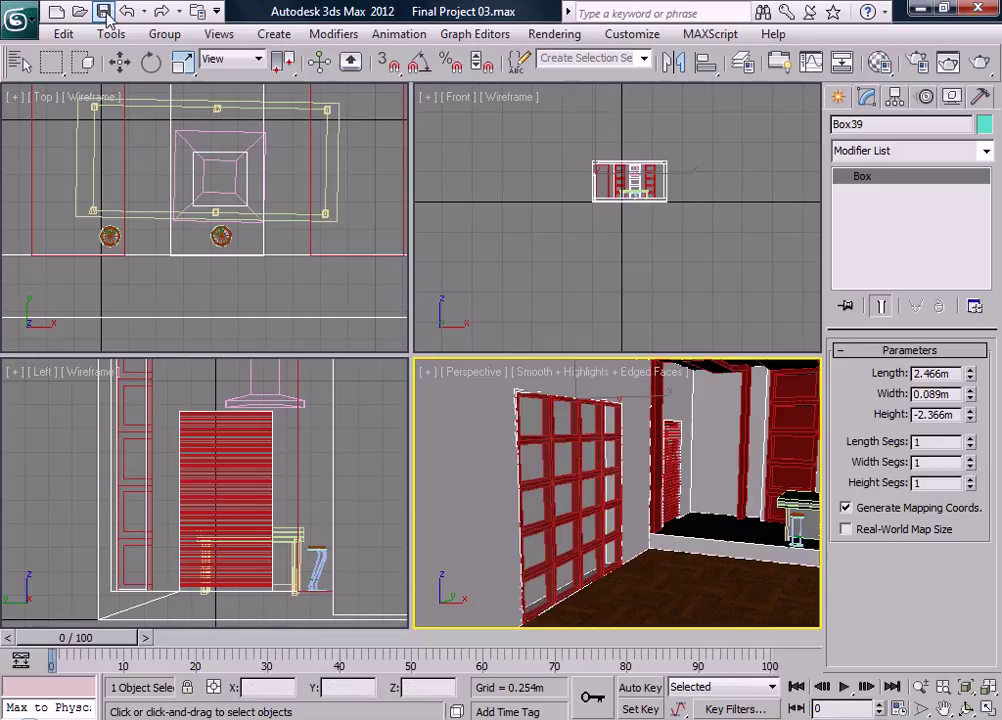